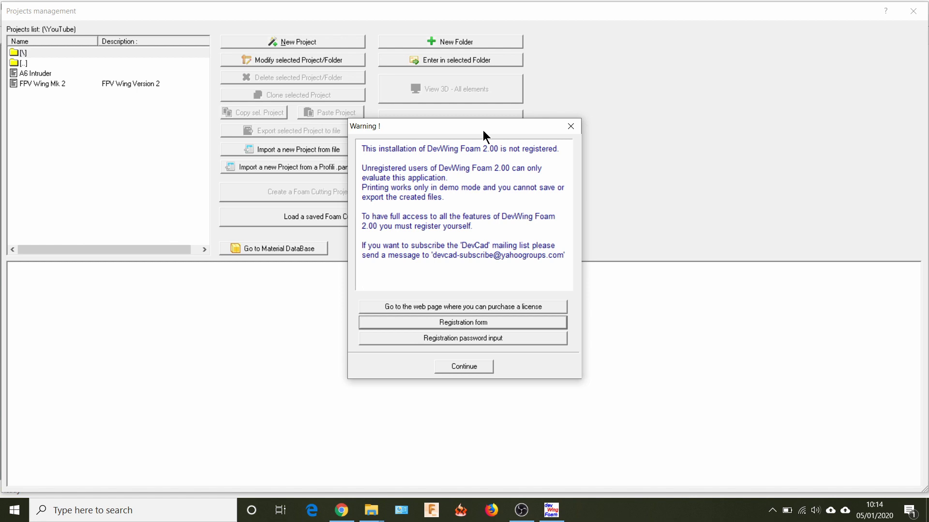
# Move the unregistered-installation warning aside and dismiss it to continue evaluating the program.
pyautogui.moveTo(482, 130); pyautogui.dragTo(581, 275)
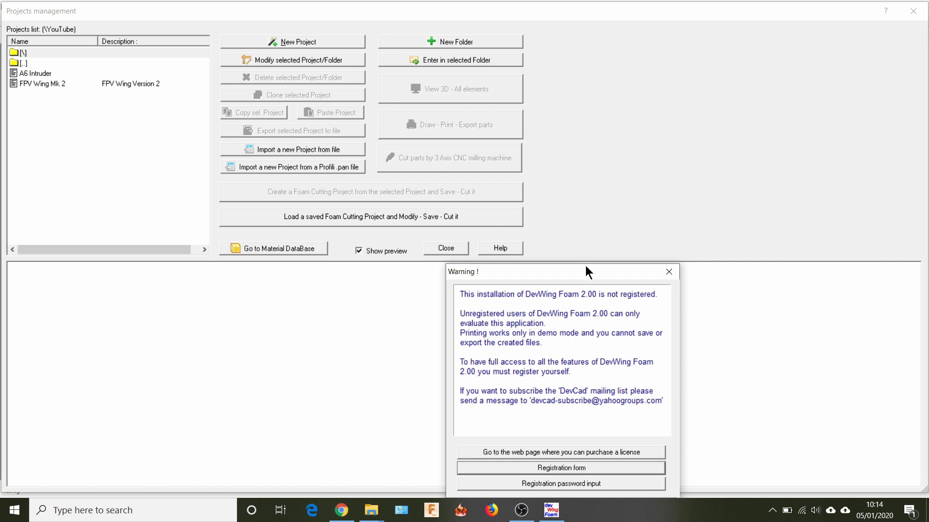
pyautogui.moveTo(587, 270); pyautogui.dragTo(540, 33)
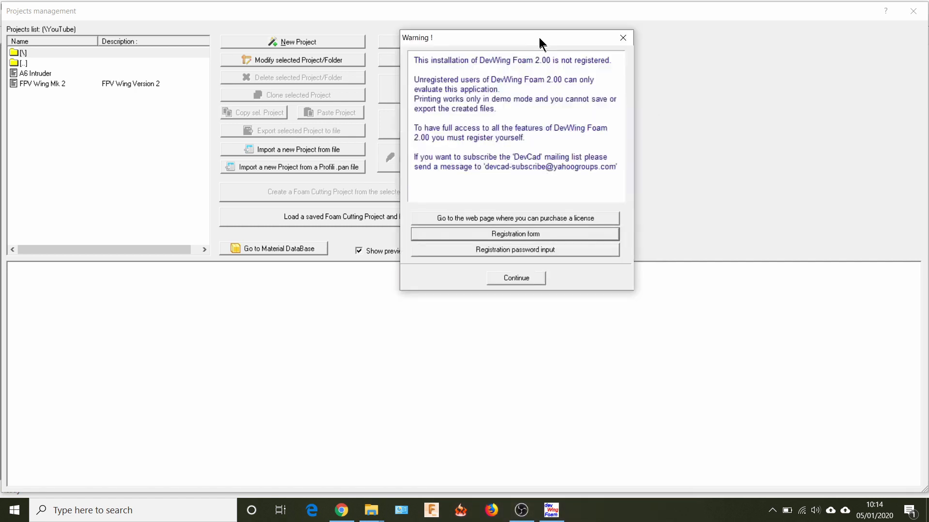
pyautogui.click(528, 272)
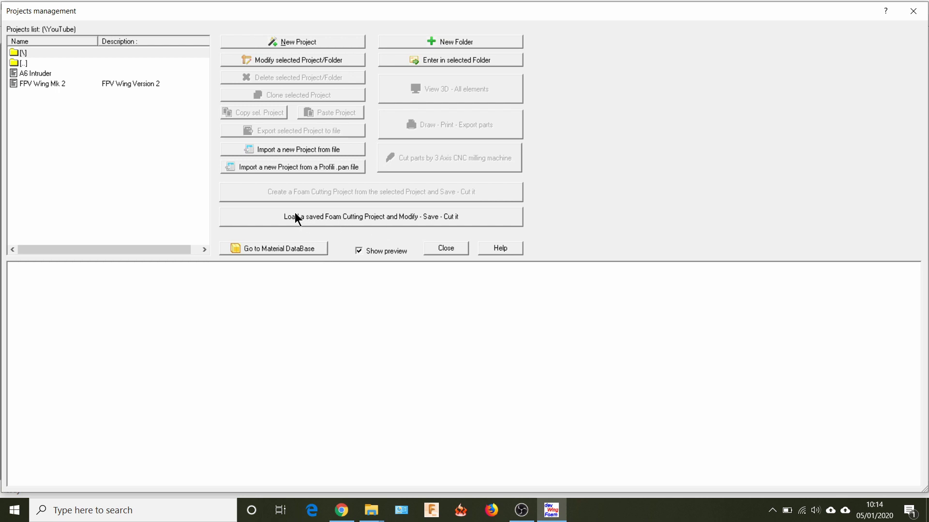
# Go up to the top-level project folder and open the FPV Version 2 project in the 3D view of all elements.
pyautogui.click(46, 84)
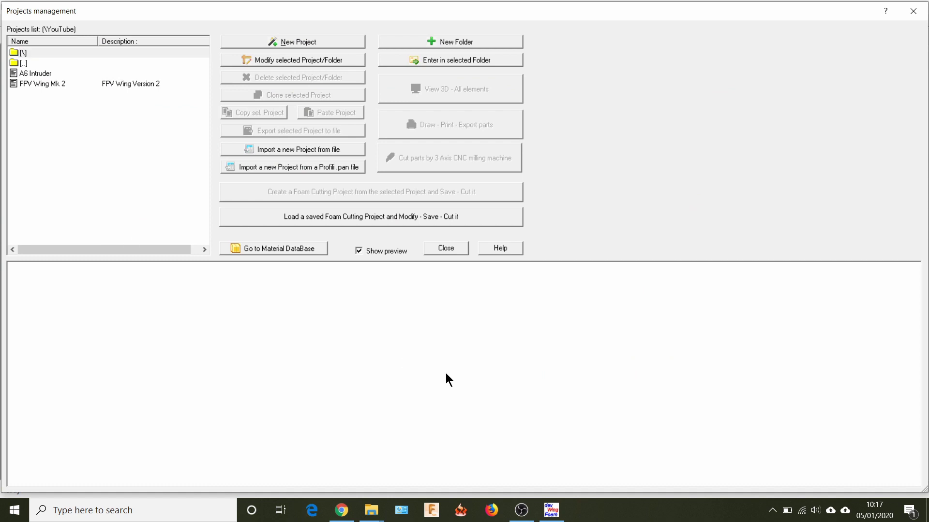
pyautogui.doubleClick(23, 62)
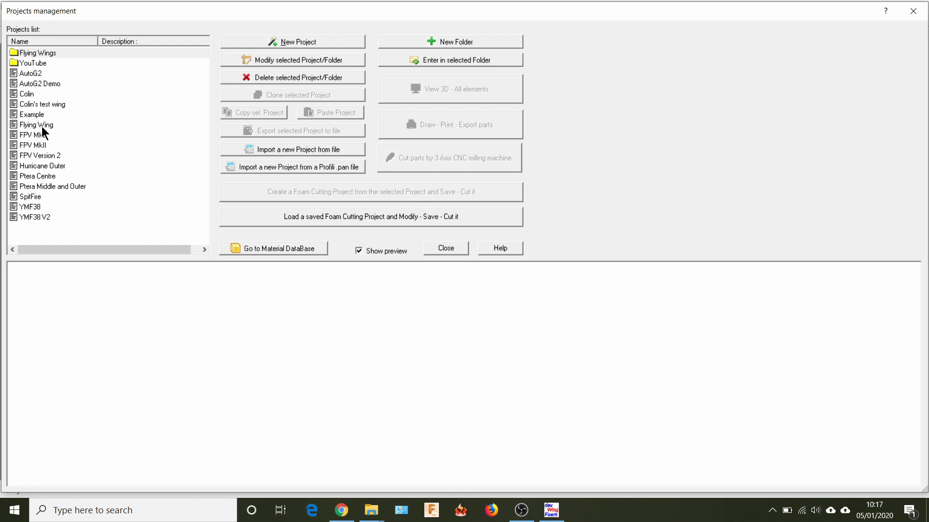
pyautogui.click(44, 156)
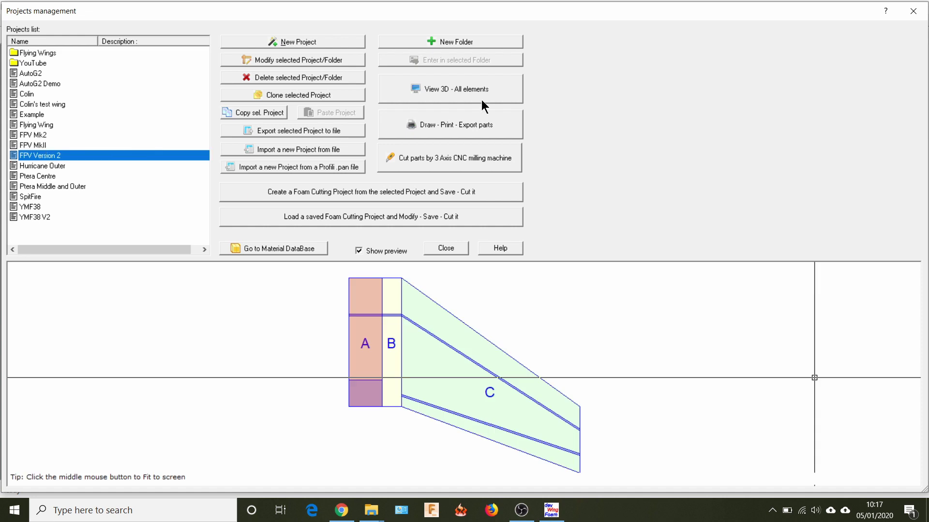
pyautogui.click(427, 88)
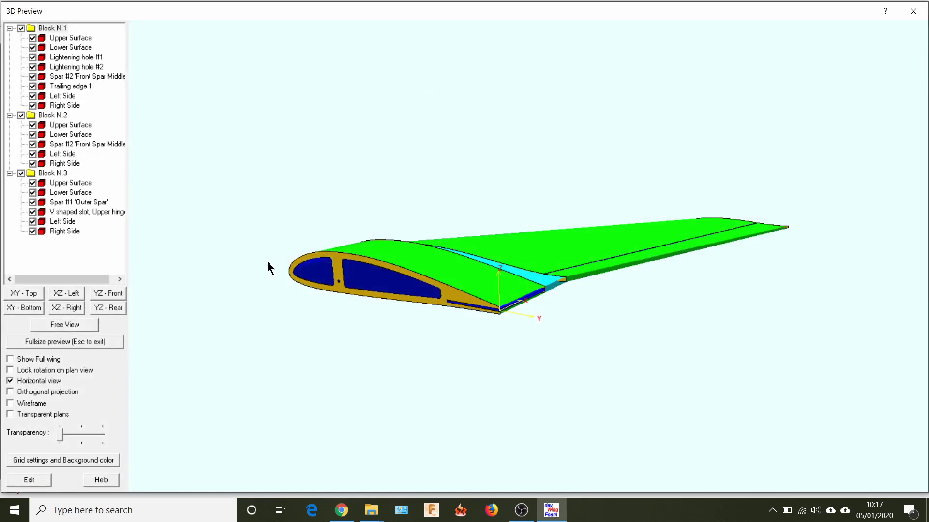
# Inspect the half-wing from several angles in the 3D preview, then show the full wing and view it from above.
pyautogui.moveTo(267, 261); pyautogui.dragTo(807, 277)
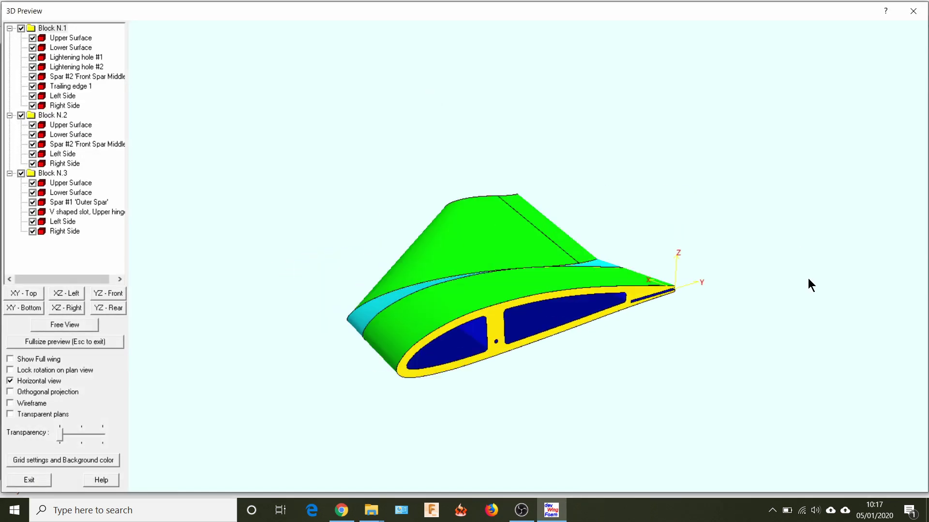
pyautogui.moveTo(273, 147); pyautogui.dragTo(714, 82)
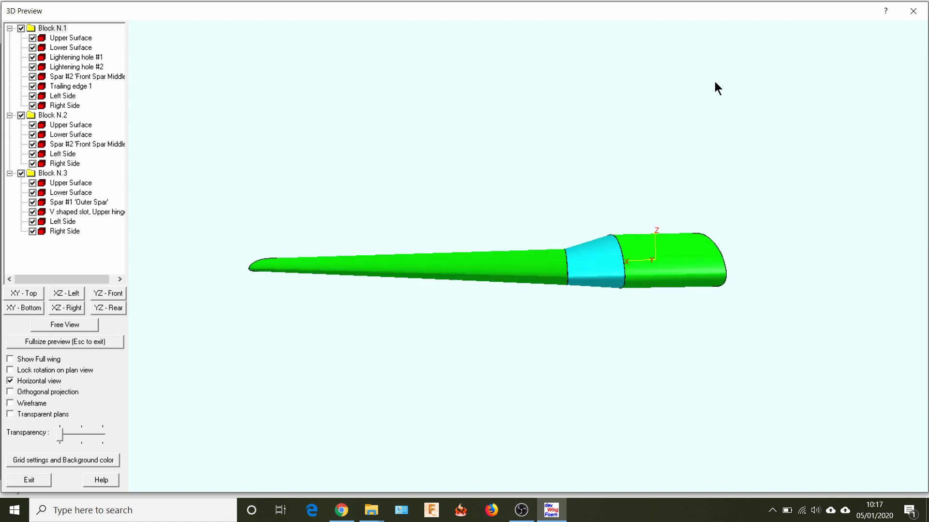
pyautogui.moveTo(648, 98); pyautogui.dragTo(711, 210)
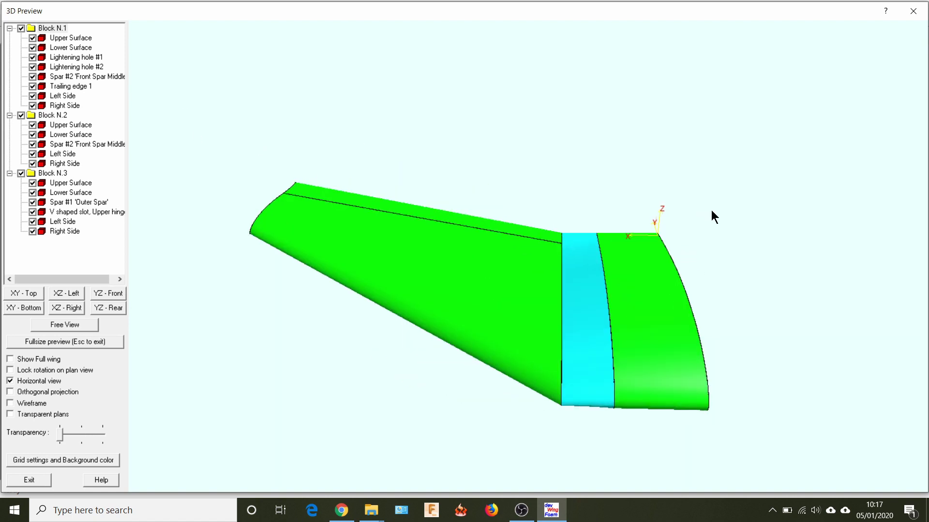
pyautogui.moveTo(197, 79); pyautogui.dragTo(284, 138)
pyautogui.moveTo(728, 335); pyautogui.dragTo(238, 208)
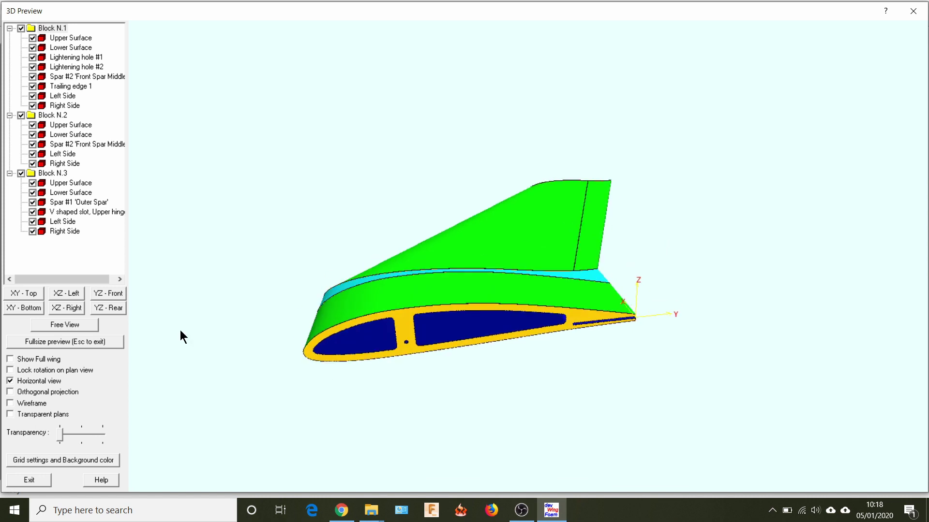
pyautogui.click(10, 360)
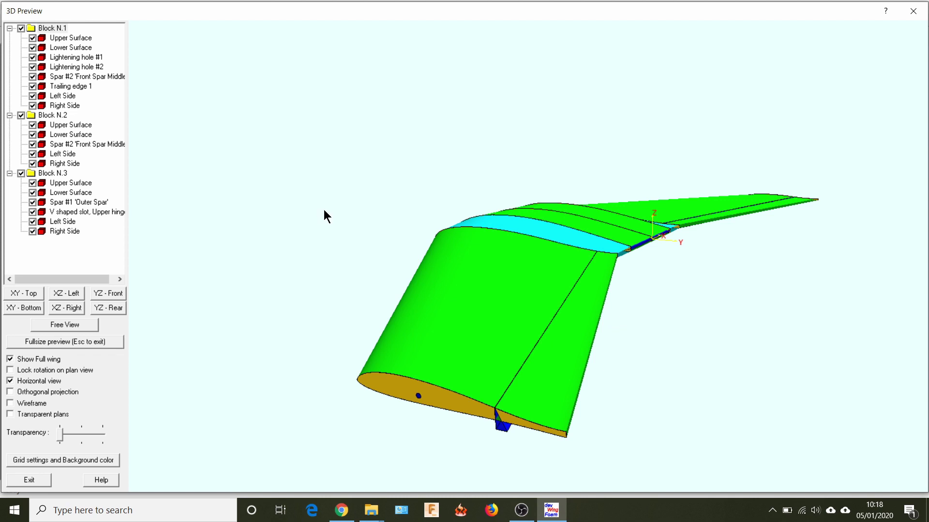
pyautogui.moveTo(326, 214); pyautogui.dragTo(132, 273)
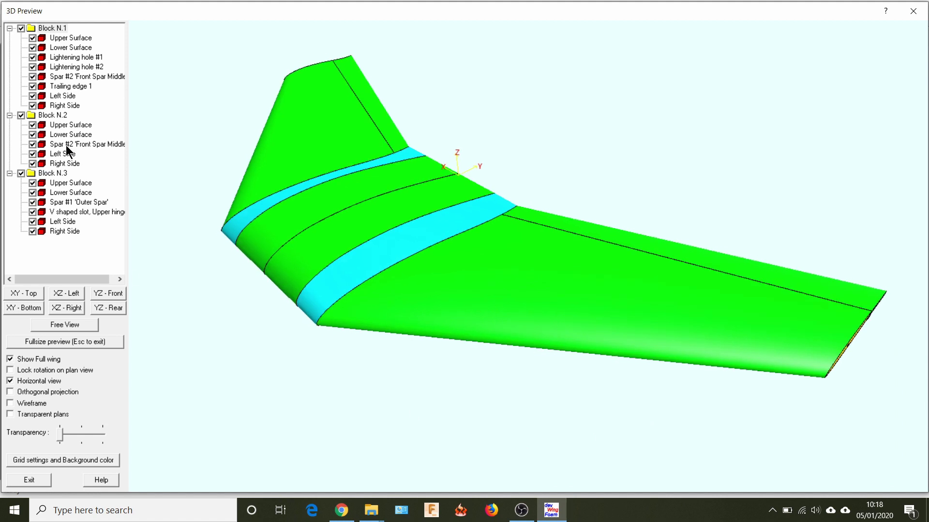
# Hide Block N.2, and briefly hide and restore Block N.3 and Block N.1 to compare the wing sections.
pyautogui.click(21, 116)
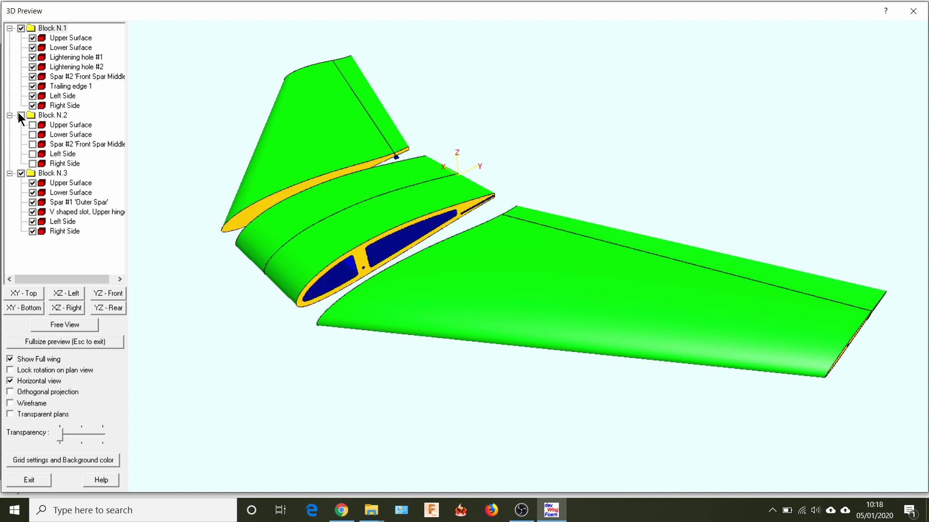
pyautogui.click(21, 174)
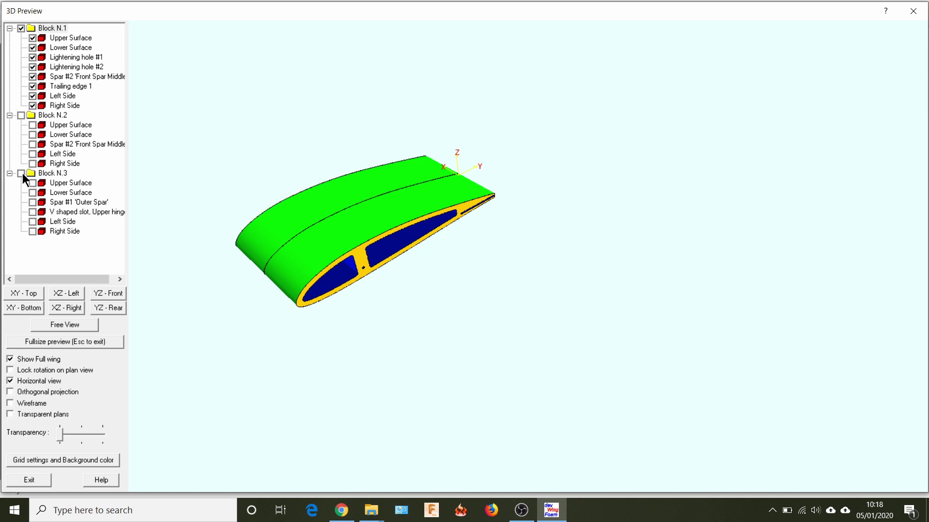
pyautogui.click(21, 174)
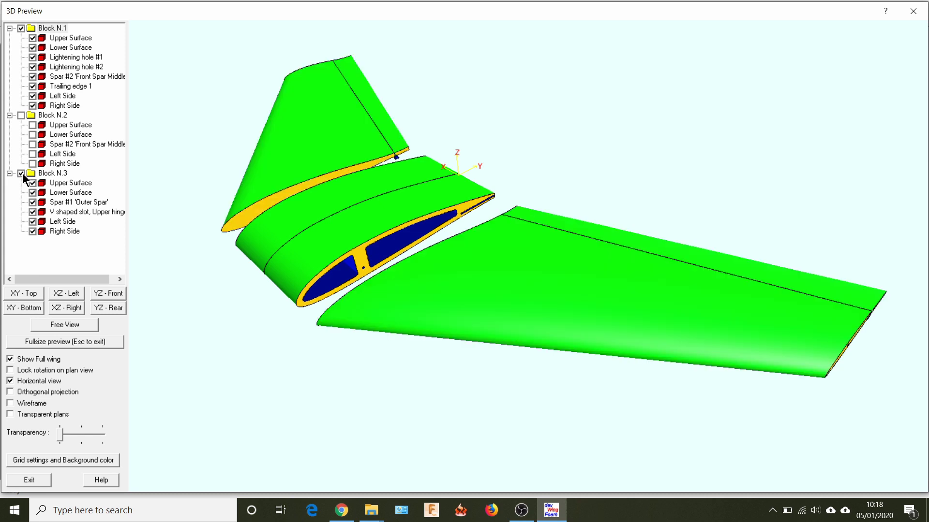
pyautogui.click(16, 28)
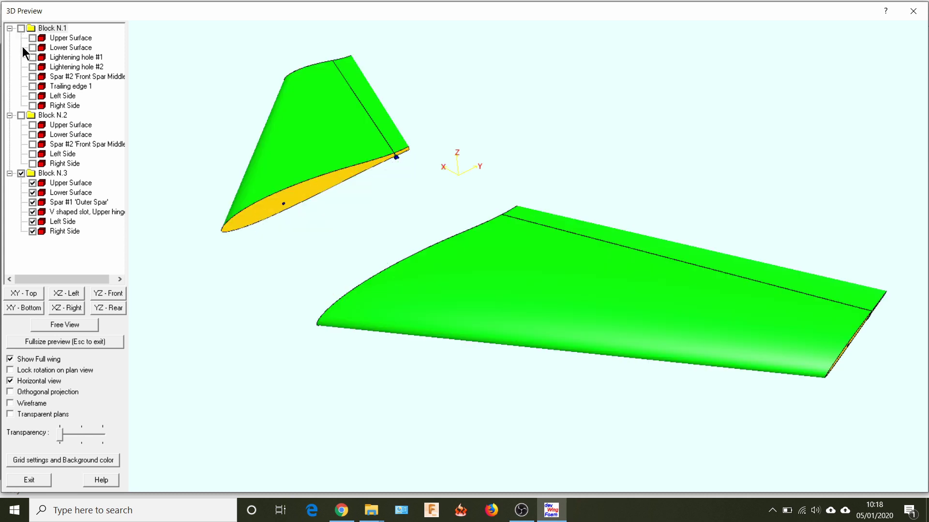
pyautogui.click(20, 28)
# Hide Block N.1's upper and lower surfaces, lightening hole #1, trailing edge and both sides to examine its internal parts.
pyautogui.click(32, 38)
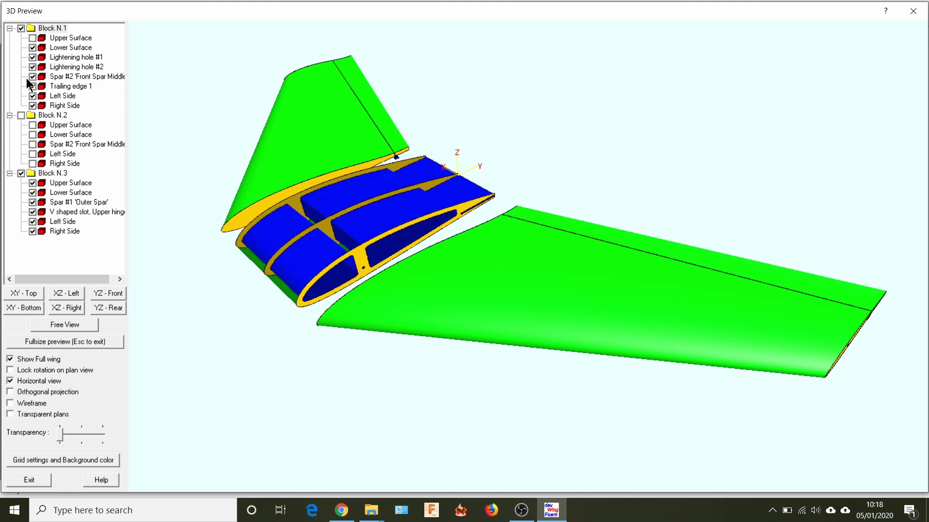
pyautogui.click(32, 47)
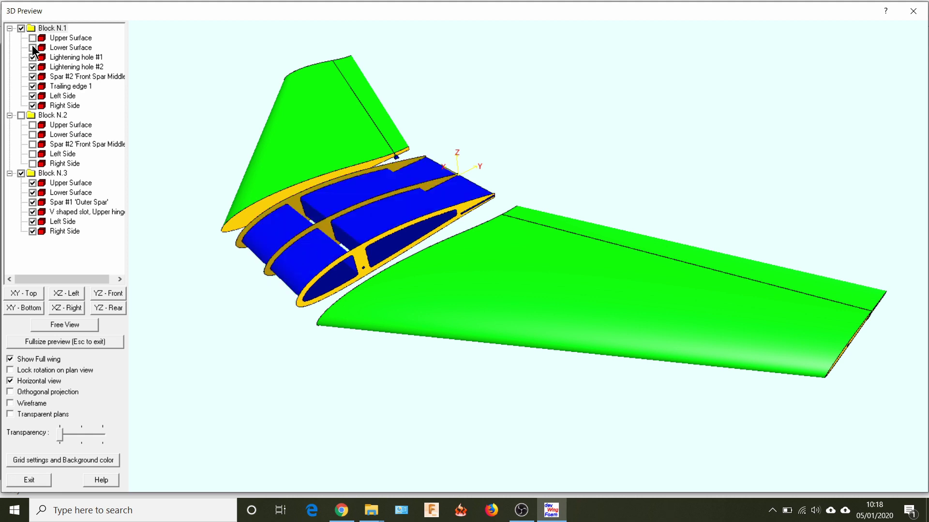
pyautogui.click(32, 57)
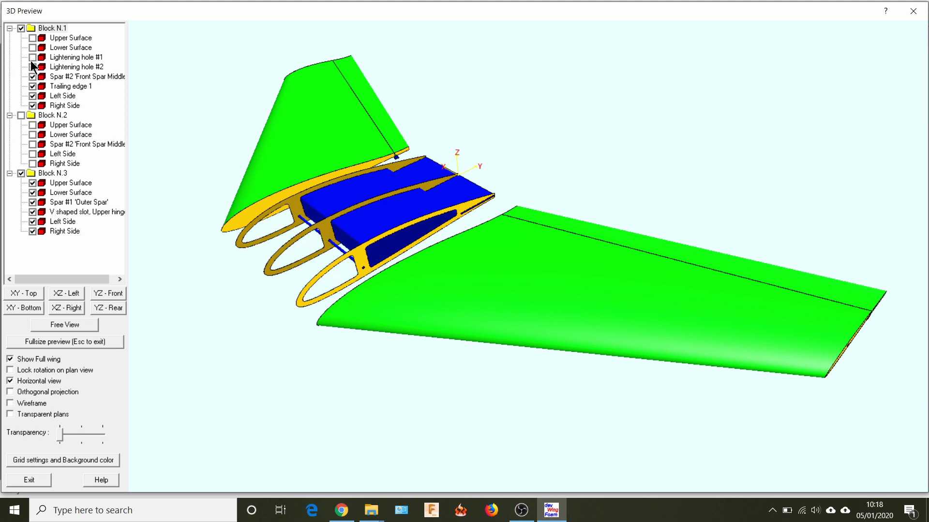
pyautogui.click(33, 87)
pyautogui.click(33, 97)
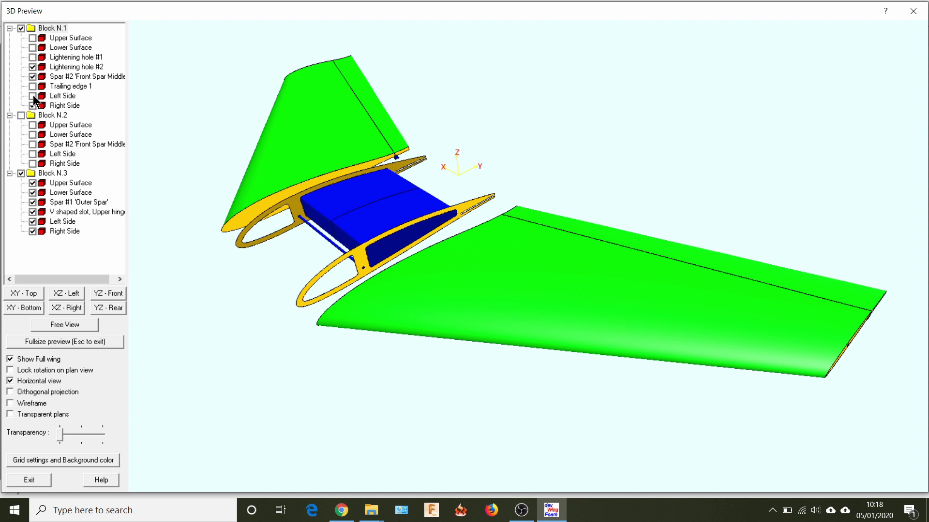
pyautogui.click(32, 104)
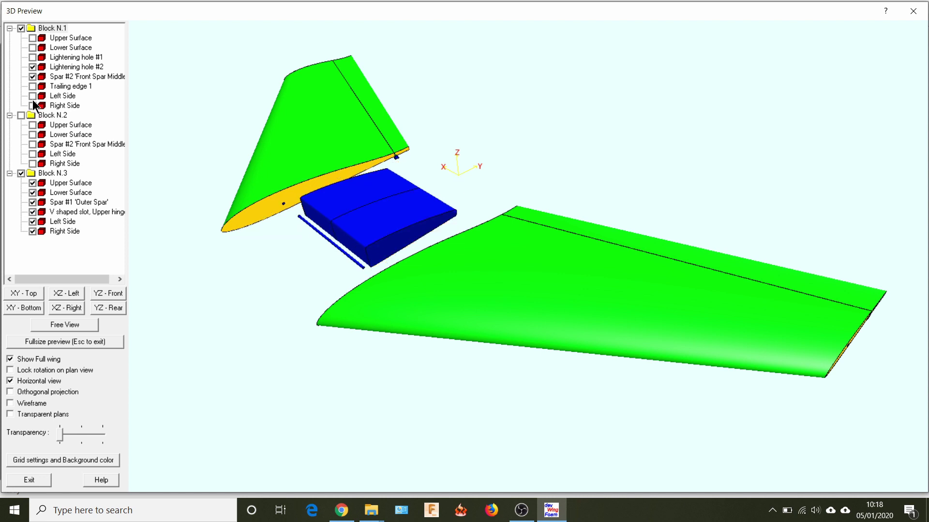
# Show all the hidden Block N.1 parts and Block N.2 again, and exit the 3D preview.
pyautogui.click(32, 105)
pyautogui.click(33, 96)
pyautogui.click(32, 86)
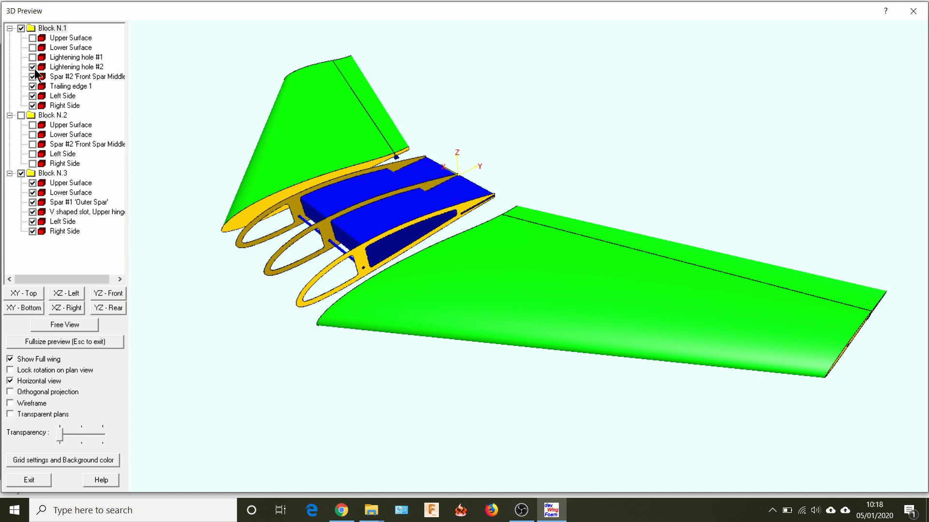
pyautogui.click(32, 57)
pyautogui.click(32, 48)
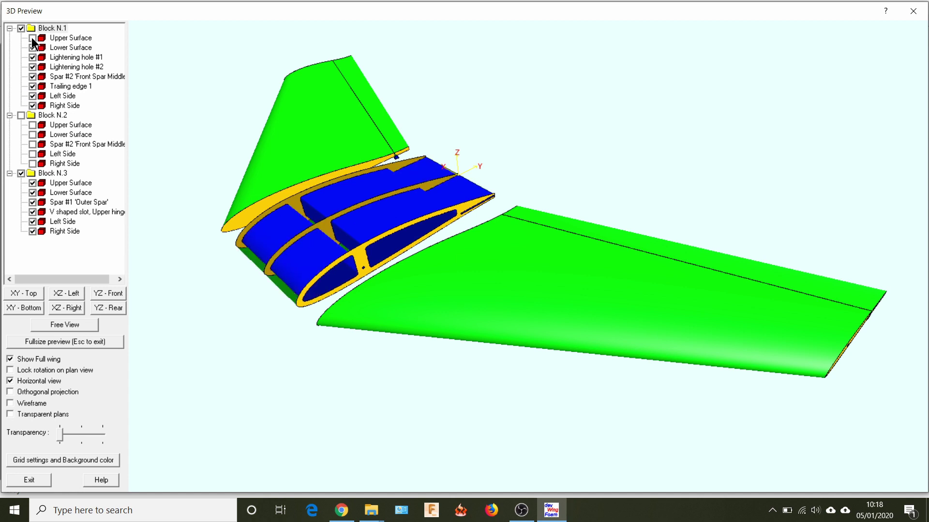
pyautogui.click(32, 37)
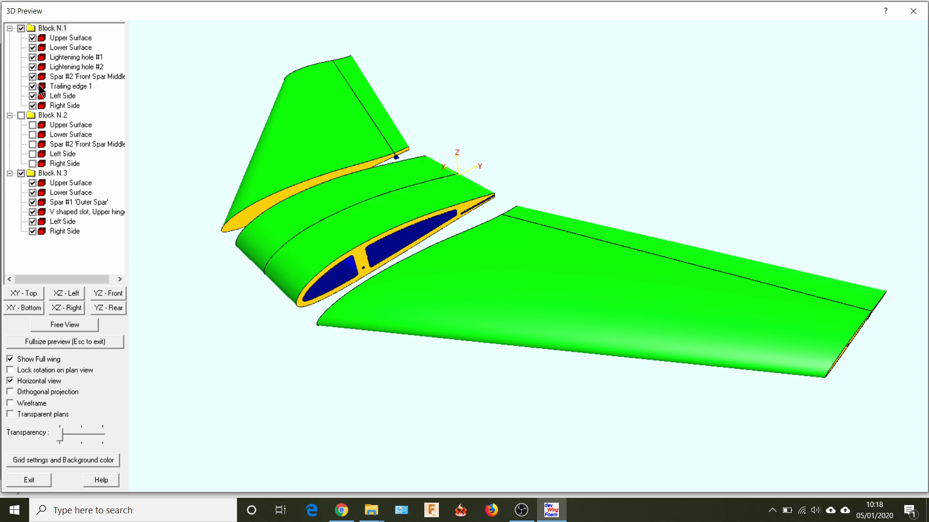
pyautogui.click(21, 116)
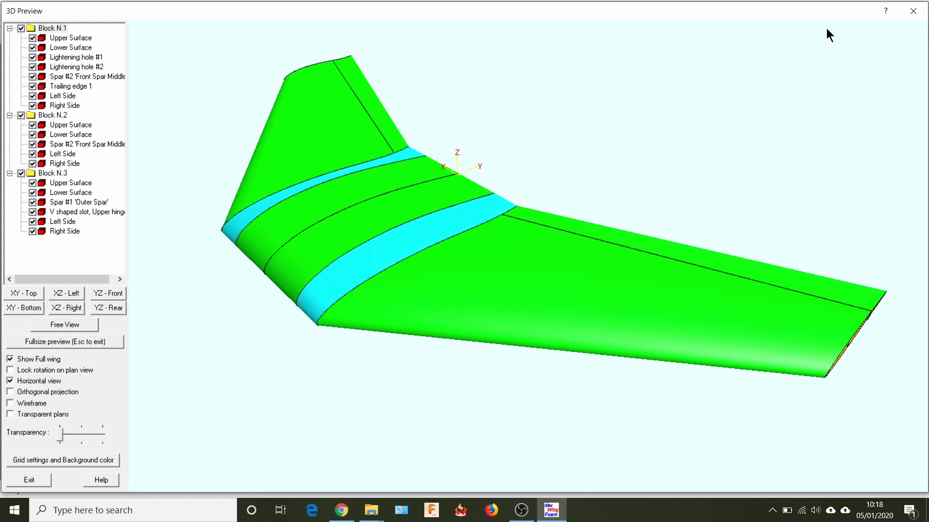
pyautogui.click(29, 479)
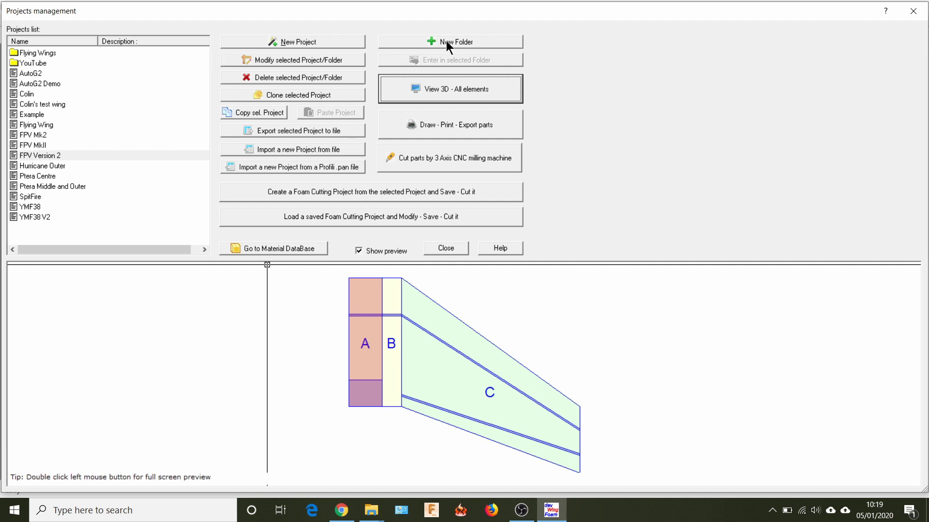
# Check the contents of the Flying Wings folder, and enter the YouTube project folder.
pyautogui.doubleClick(43, 52)
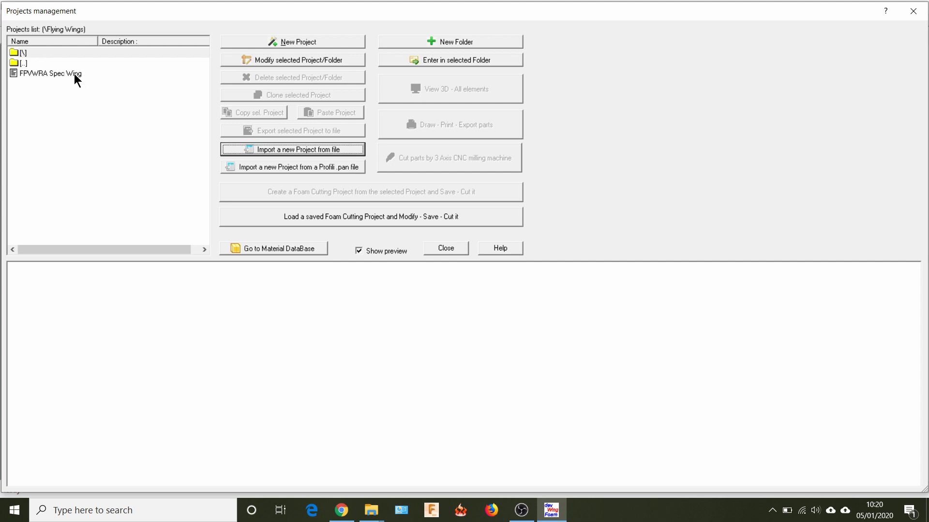
pyautogui.doubleClick(23, 62)
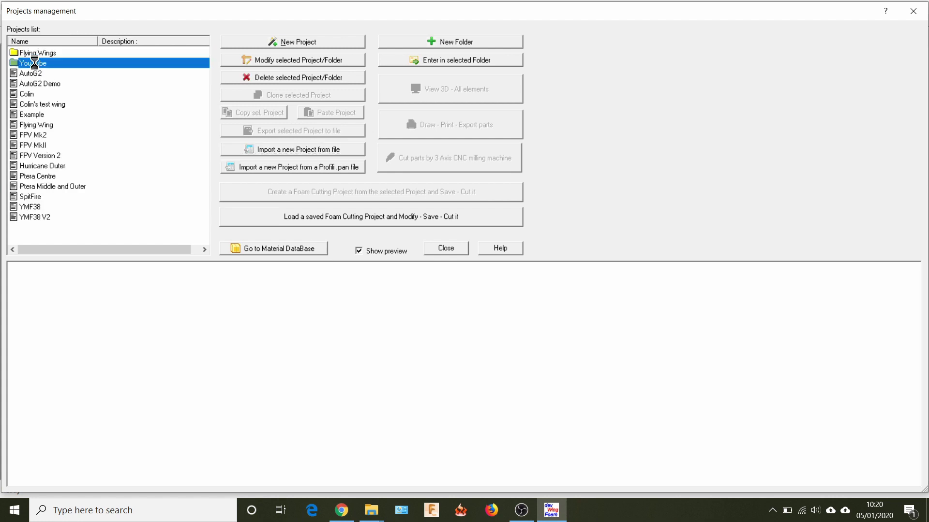
pyautogui.doubleClick(35, 64)
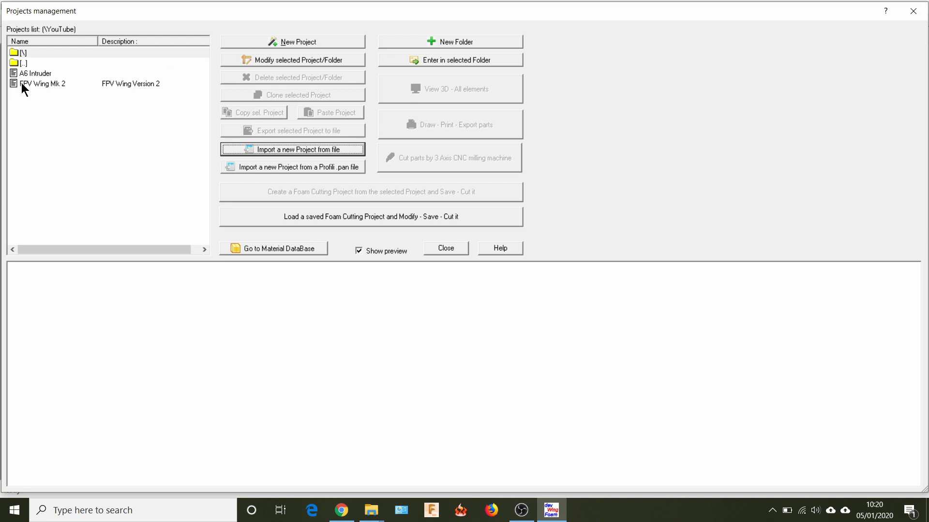
# Switch to Chrome to view the dimensioned FPV PLAN.png wing drawing, and return to DevWing Foam.
pyautogui.click(341, 511)
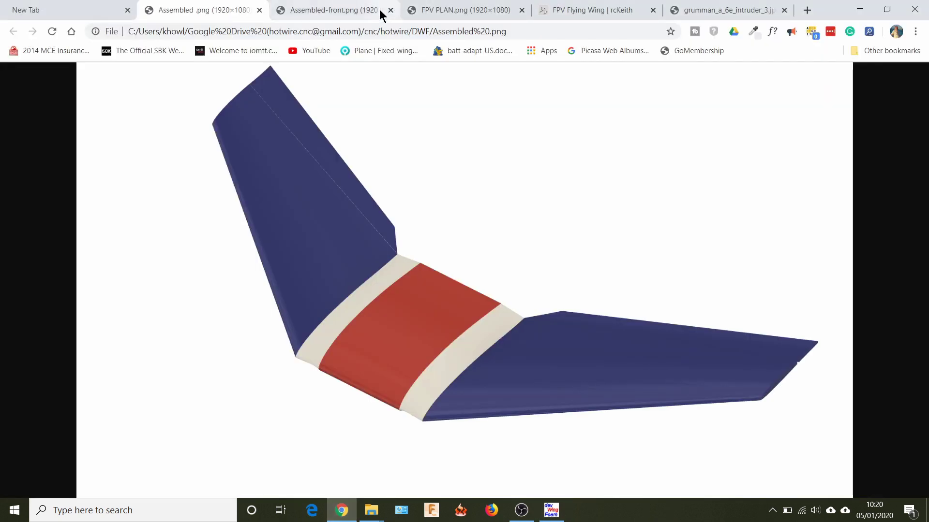
pyautogui.click(459, 11)
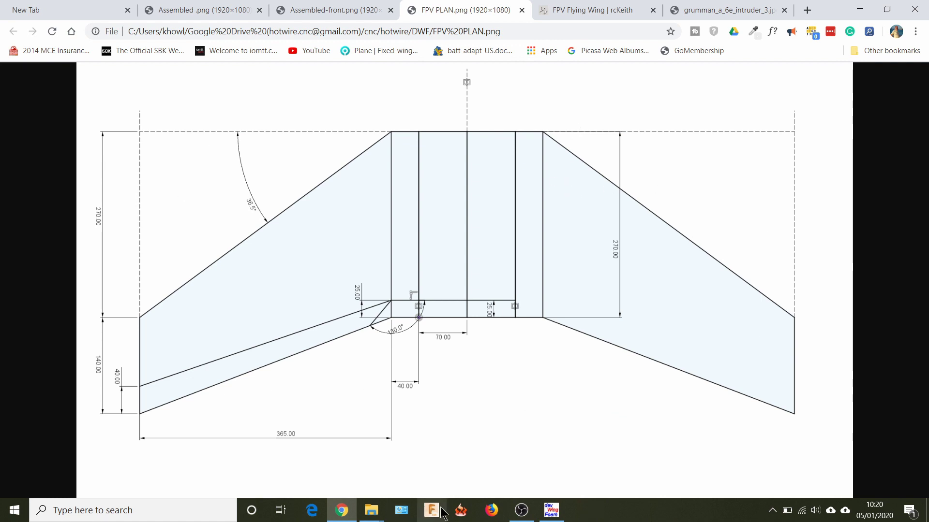
pyautogui.click(550, 511)
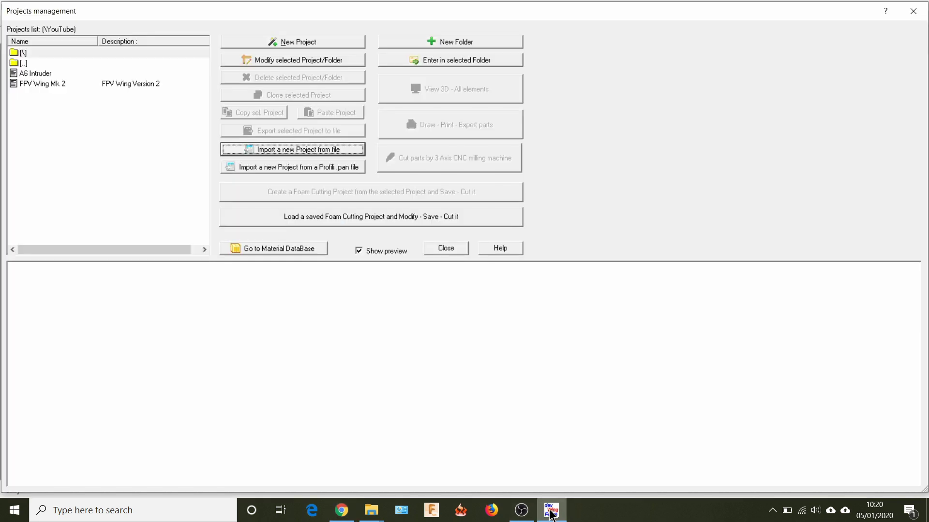
# Create a new project in the YouTube folder and turn off Expert mode in its general settings.
pyautogui.click(254, 41)
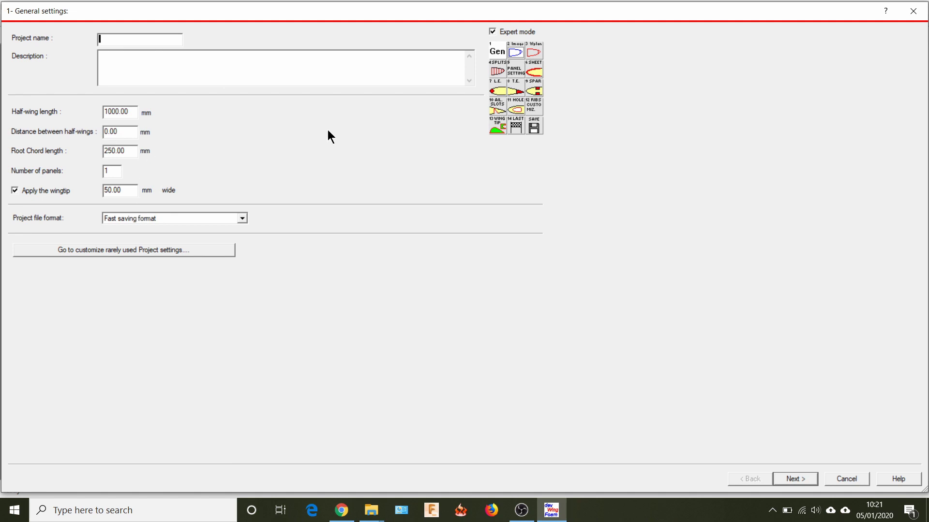
pyautogui.click(492, 32)
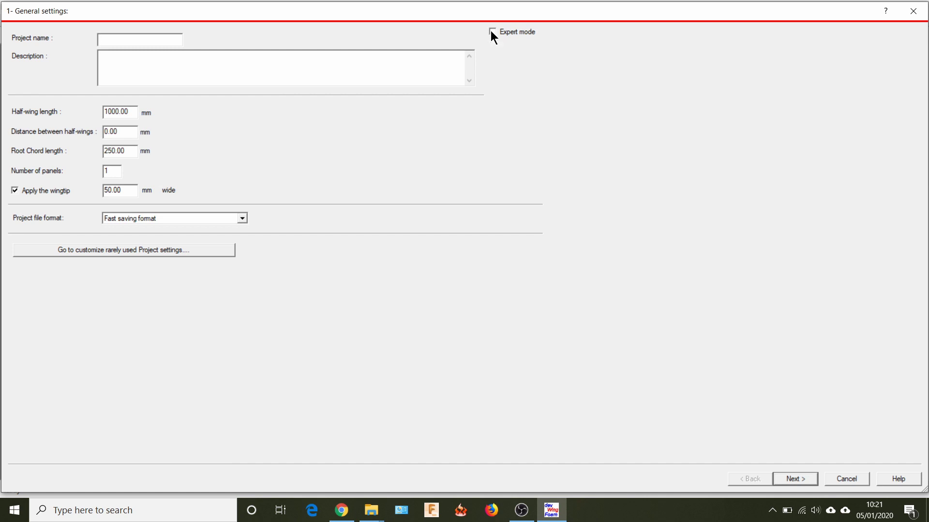
# Demonstrate switching Expert mode on and off in the general settings, and leave it turned on.
pyautogui.click(492, 32)
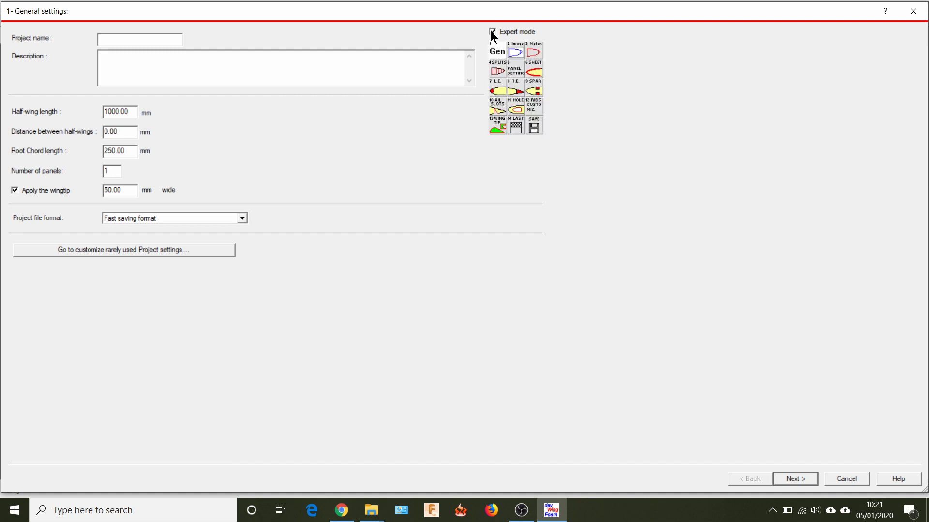
pyautogui.click(492, 32)
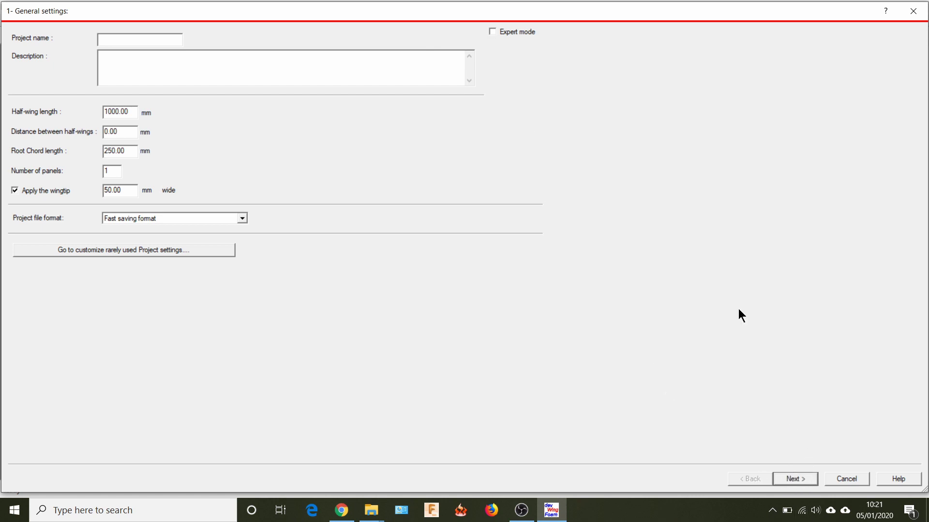
pyautogui.click(492, 32)
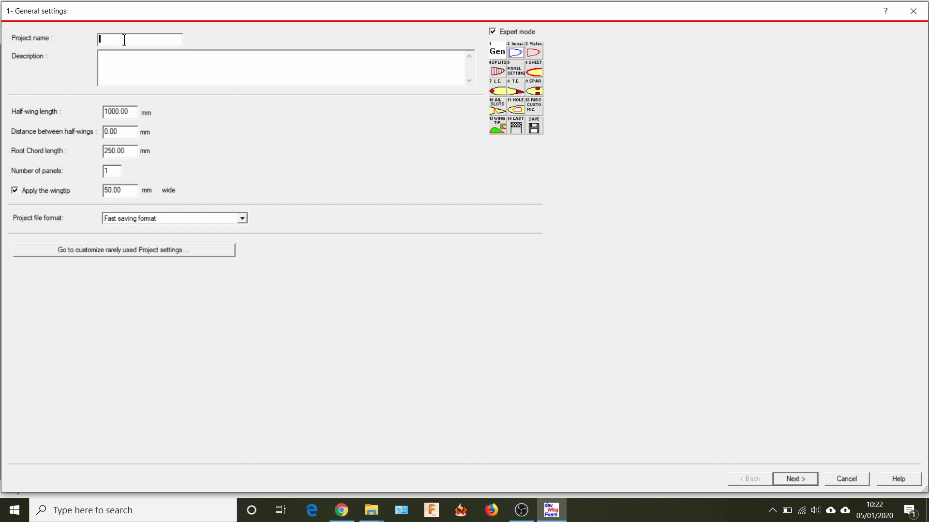
# Name the project FPV Wing YT Demo and go to its description.
pyautogui.write('FPV WIng')
pyautogui.press('BackSpace')
pyautogui.press('BackSpace')
pyautogui.press('BackSpace')
pyautogui.write('ing YT Demo')
pyautogui.click(150, 63)
# Look over the main window's program settings, including the unit of measurement options and the available interface languages.
pyautogui.moveTo(831, 14); pyautogui.dragTo(842, 118)
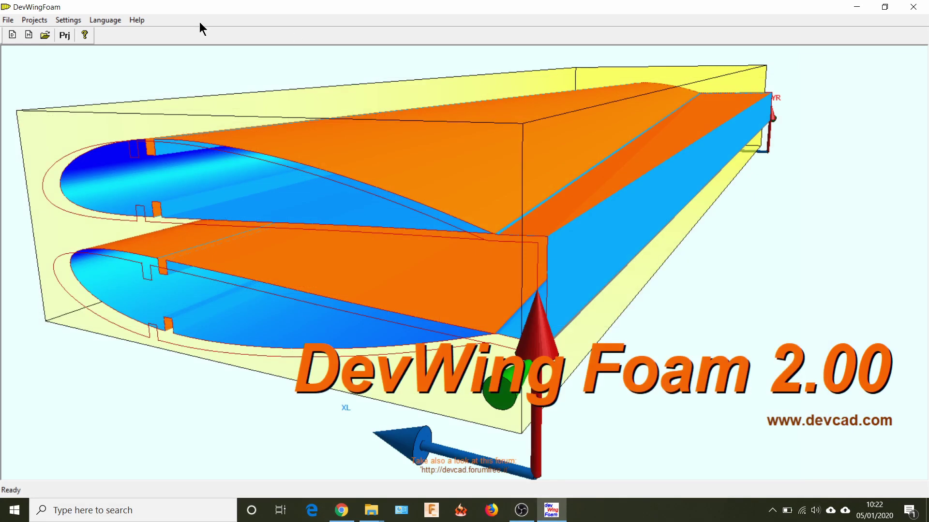
pyautogui.click(68, 20)
pyautogui.click(87, 33)
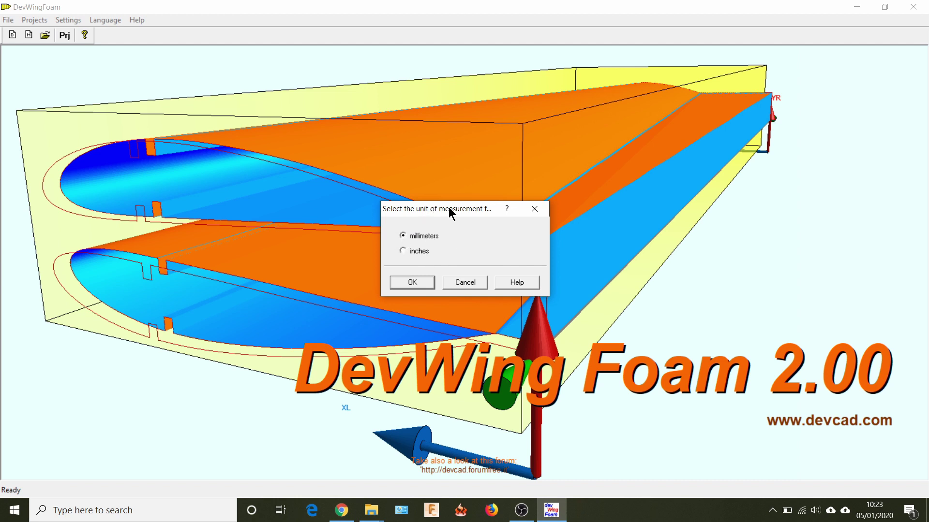
pyautogui.click(466, 282)
pyautogui.click(105, 20)
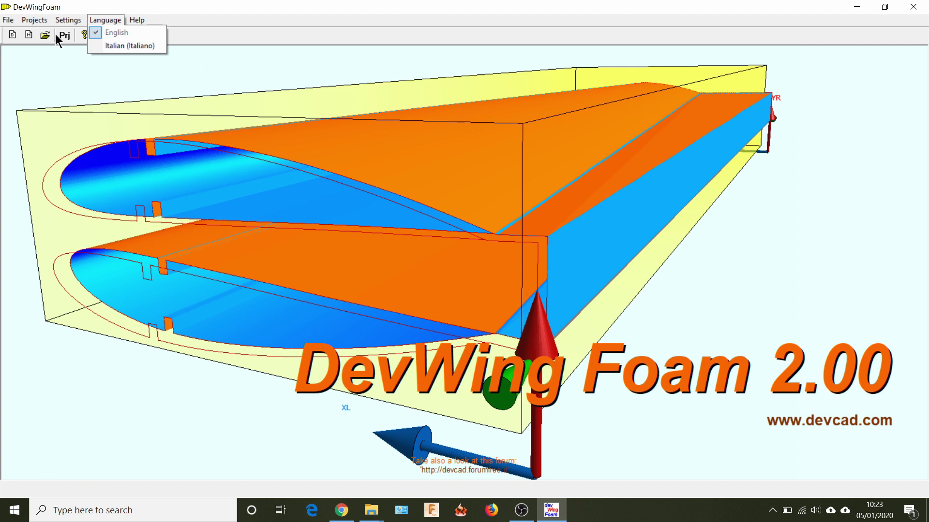
pyautogui.moveTo(65, 22)
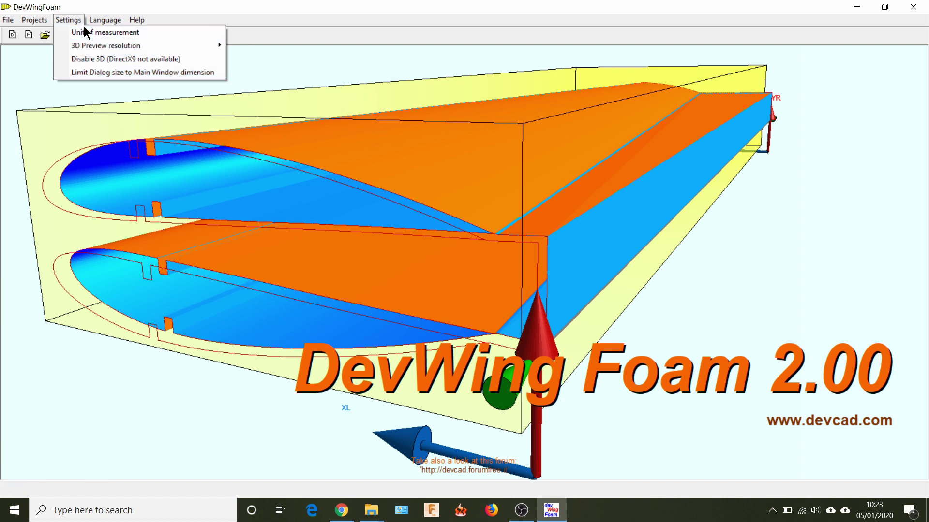
pyautogui.click(37, 21)
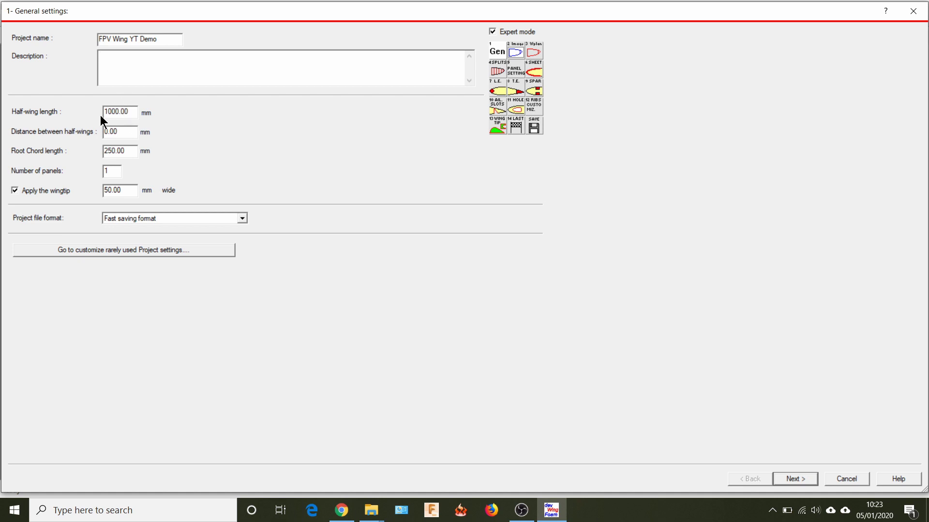
# View the context help for the half-wing length, check FPV PLAN.png in Chrome, and set the half-wing length to 475 mm in DevWing Foam.
pyautogui.click(884, 13)
pyautogui.click(129, 111)
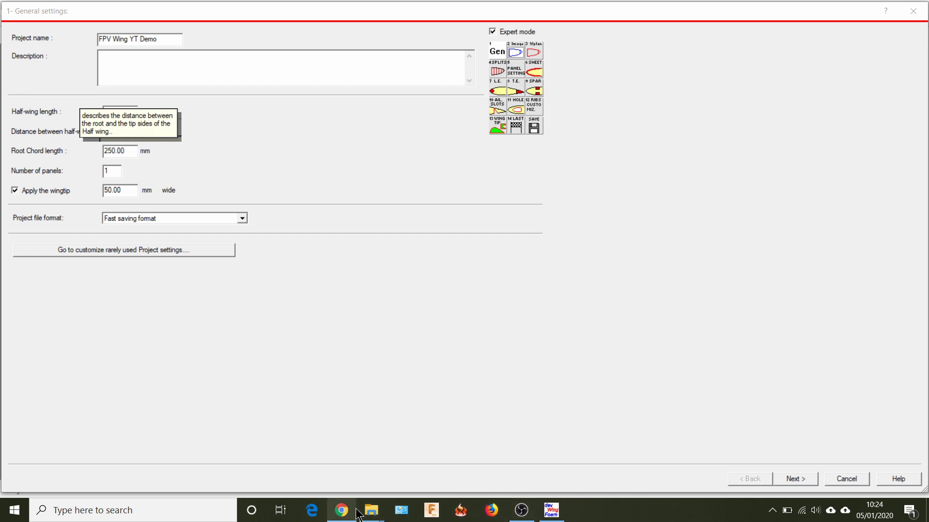
pyautogui.click(342, 510)
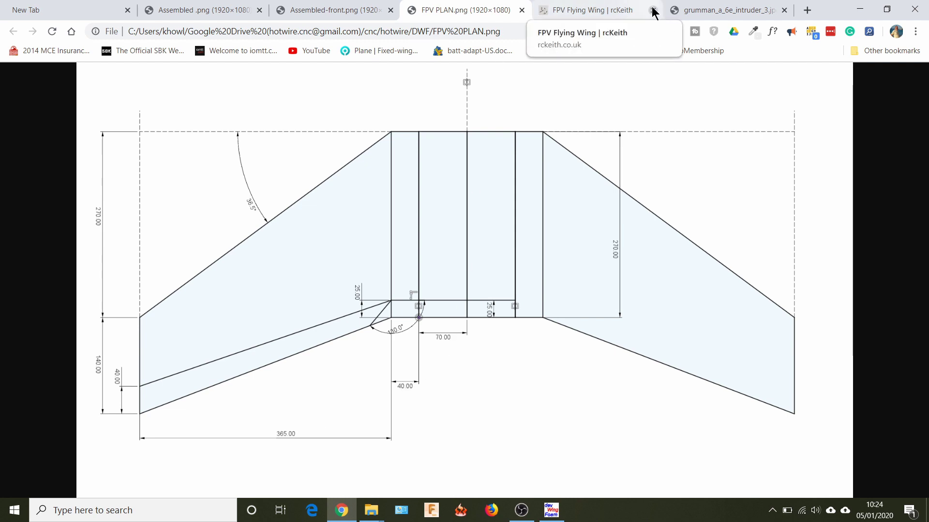
pyautogui.click(551, 510)
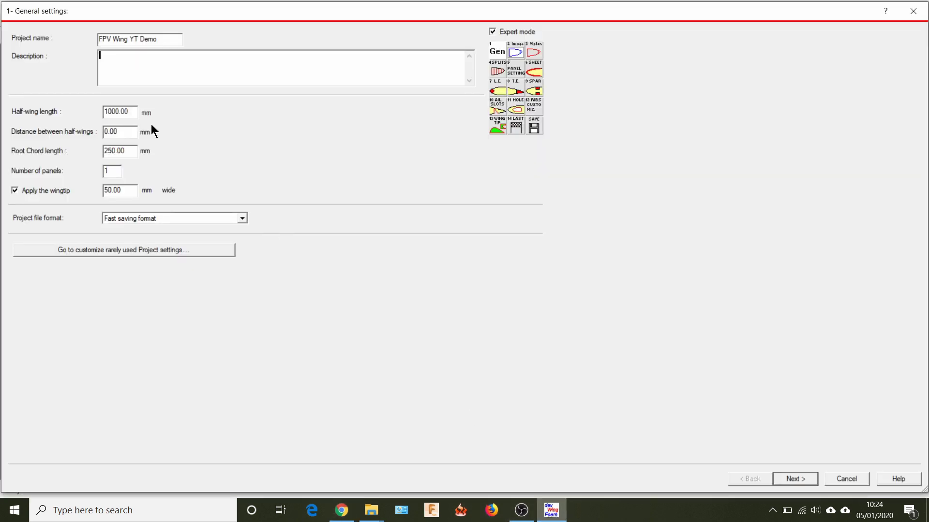
pyautogui.moveTo(129, 113); pyautogui.dragTo(65, 101)
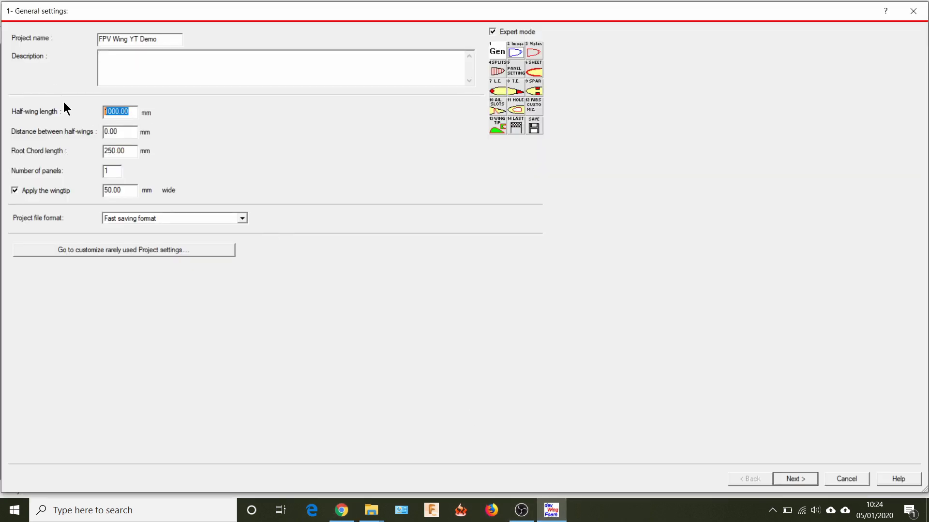
pyautogui.write('475')
# Read the help page on the Project Wizard's general settings, from the half-wing definitions to the Expert mode note, and close it.
pyautogui.click(904, 479)
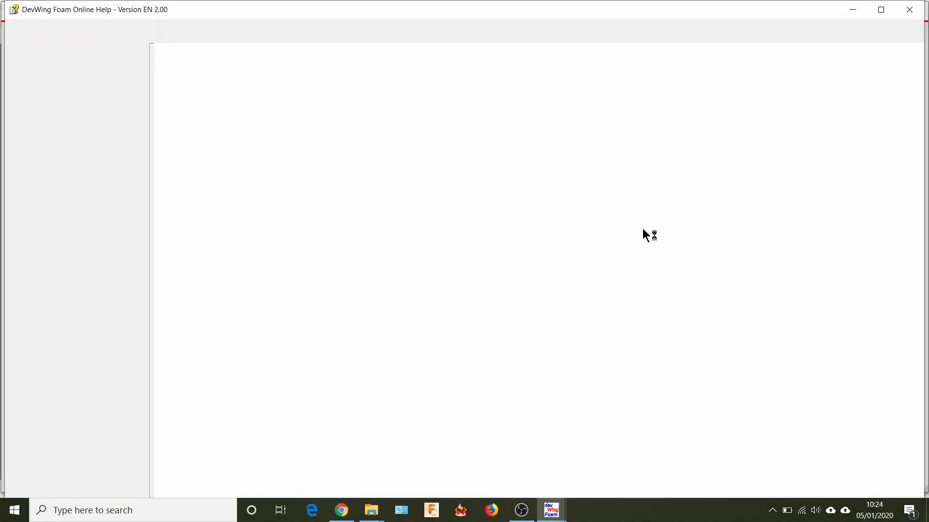
pyautogui.scroll(-5, 572, 251)
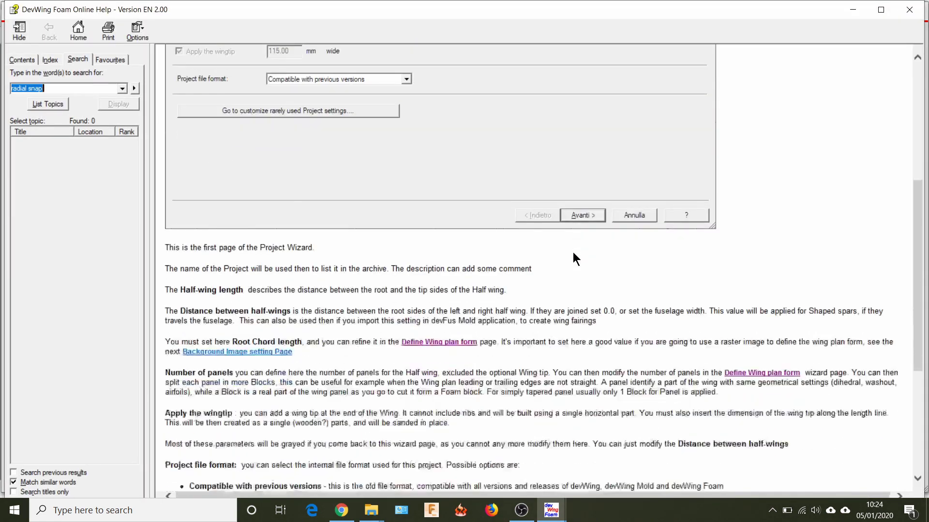
pyautogui.scroll(-4, 572, 252)
pyautogui.scroll(1, 574, 253)
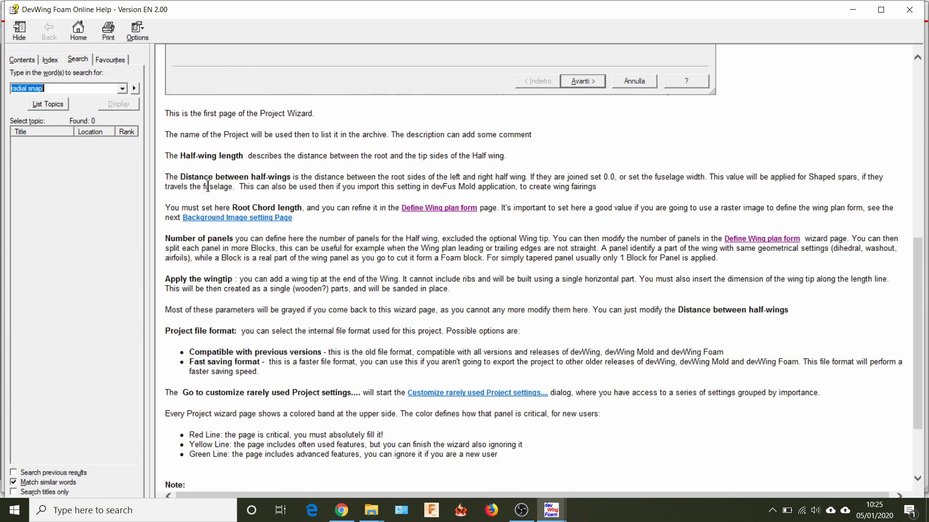
pyautogui.click(913, 14)
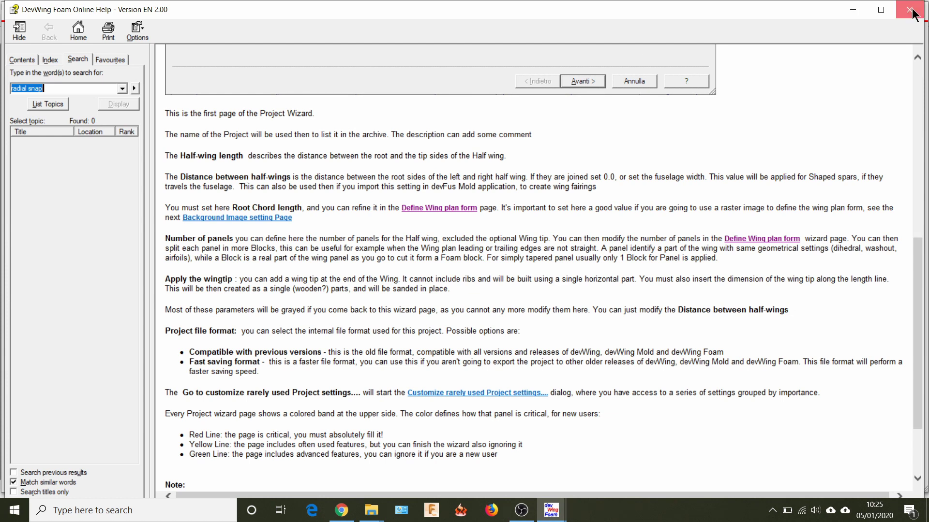
pyautogui.scroll(8, 795, 158)
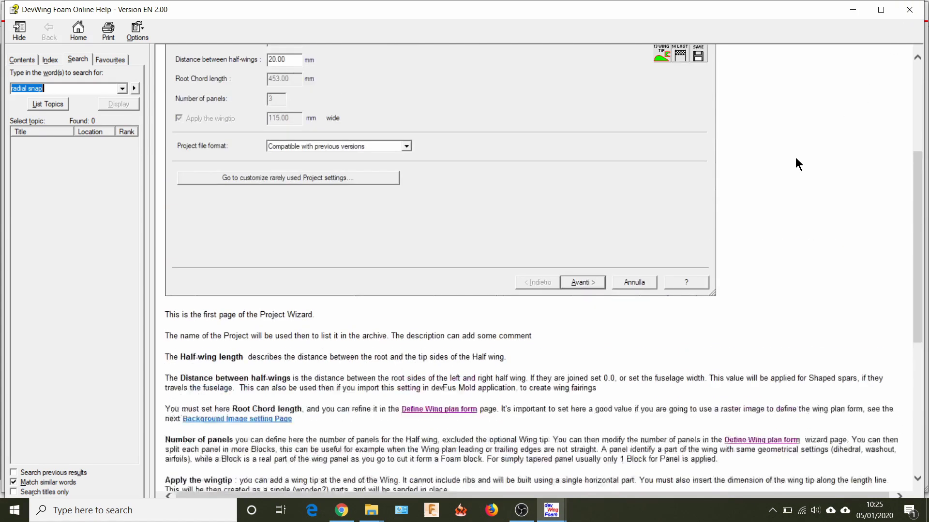
pyautogui.scroll(-5, 795, 158)
pyautogui.scroll(-10, 793, 160)
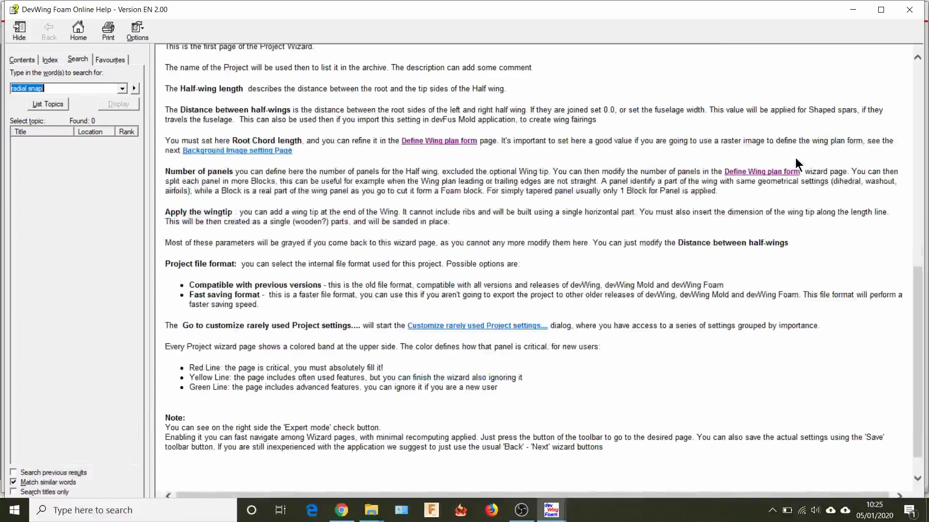
pyautogui.scroll(13, 852, 88)
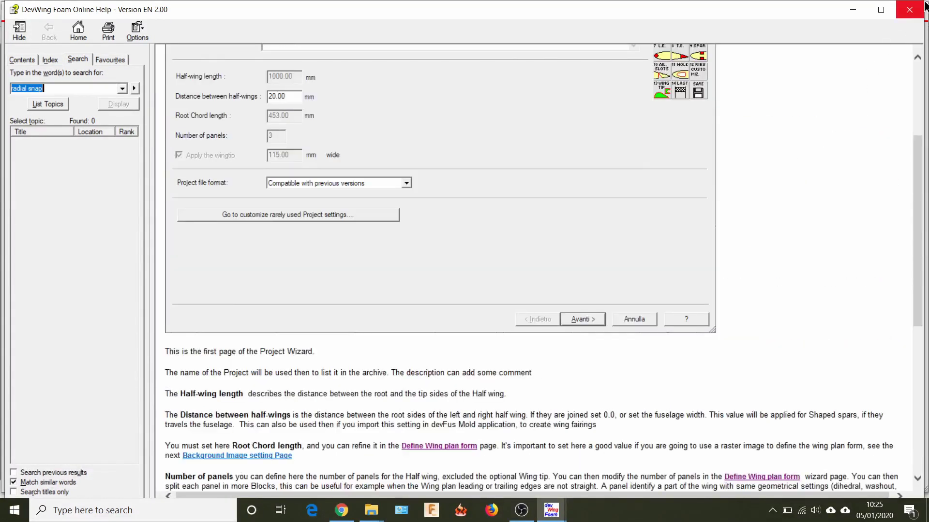
pyautogui.click(909, 11)
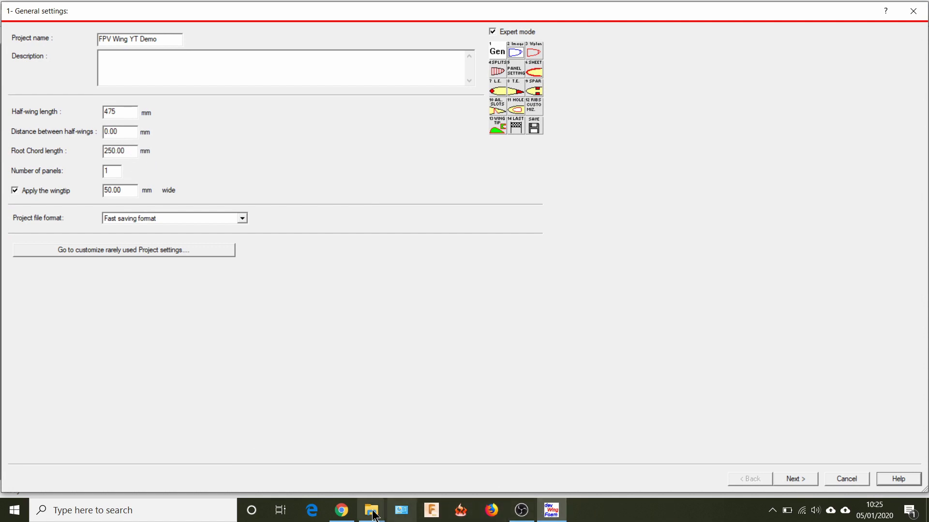
# Check the root chord on the plan drawing in Chrome, and set the root chord length to 270 mm in DevWing Foam.
pyautogui.click(341, 510)
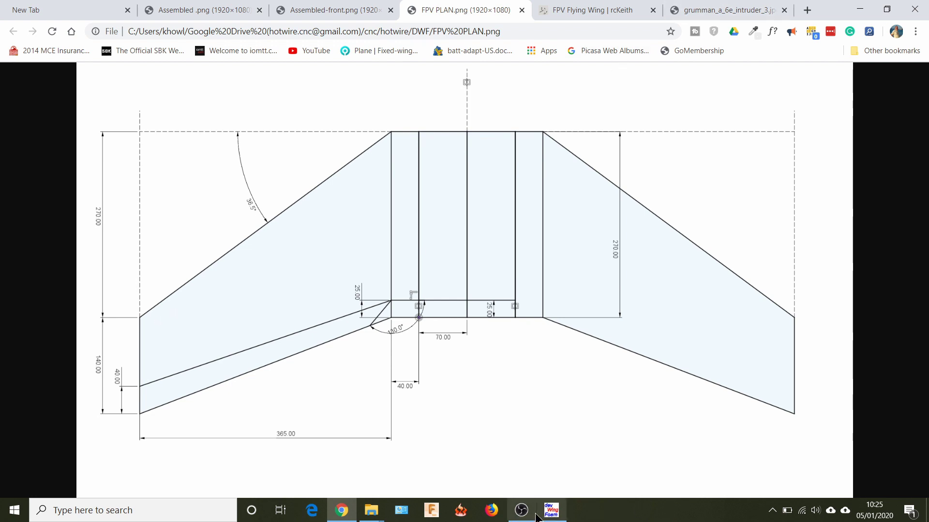
pyautogui.click(552, 511)
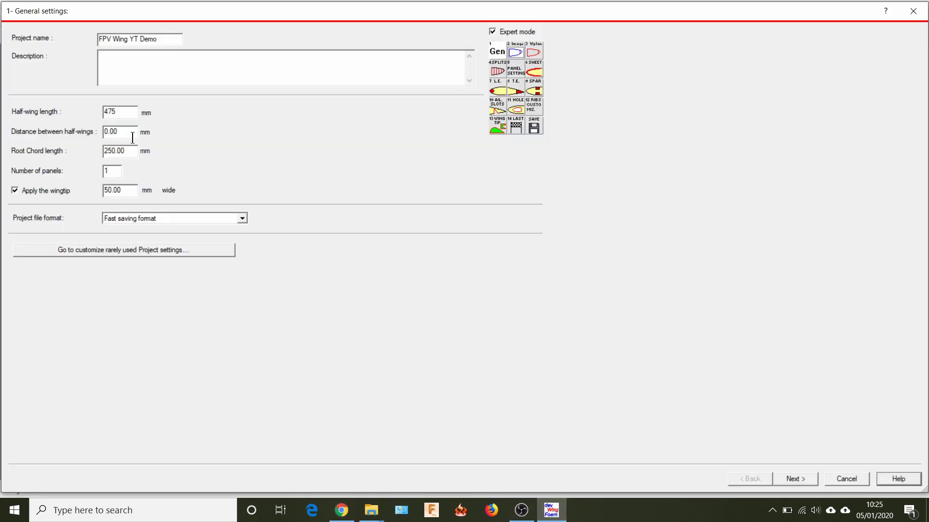
pyautogui.moveTo(130, 150); pyautogui.dragTo(98, 149)
pyautogui.write('270')
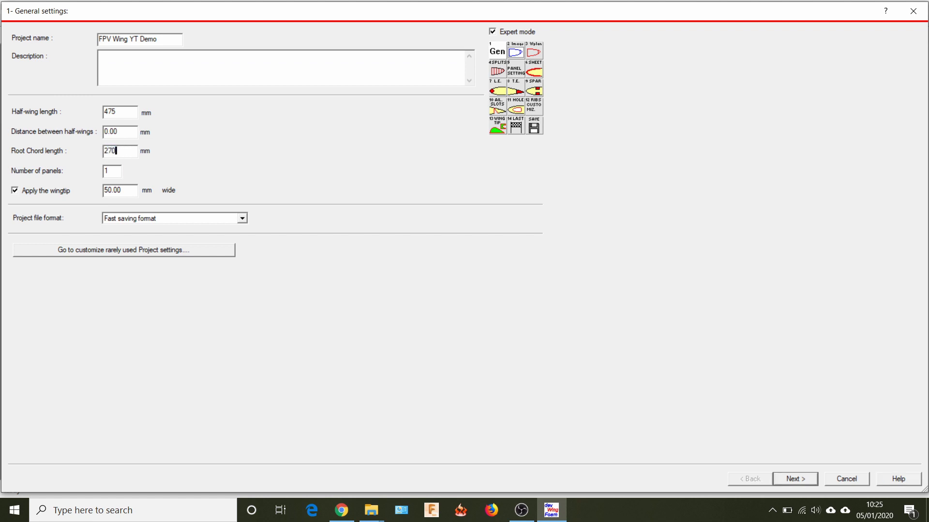
# Set the number of panels to 3 and turn off the wingtip.
pyautogui.doubleClick(110, 173)
pyautogui.write('3')
pyautogui.click(15, 192)
# Review the project file format options, keeping Fast saving format, and look through the rarely used project settings.
pyautogui.click(244, 220)
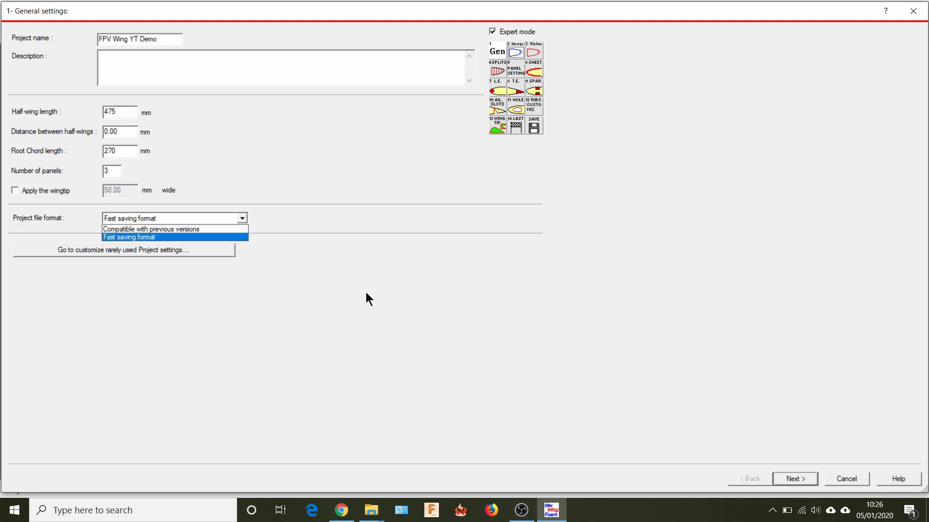
pyautogui.click(234, 237)
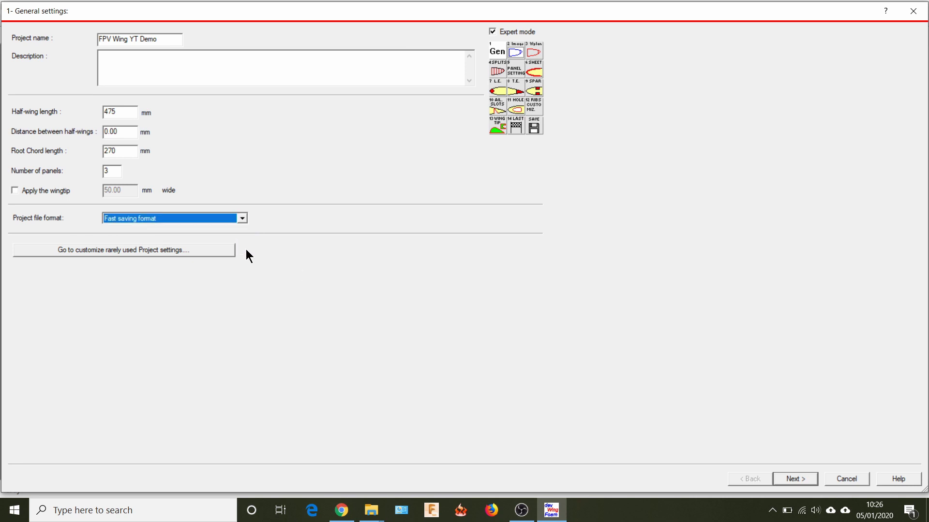
pyautogui.click(243, 219)
pyautogui.click(308, 267)
pyautogui.click(138, 250)
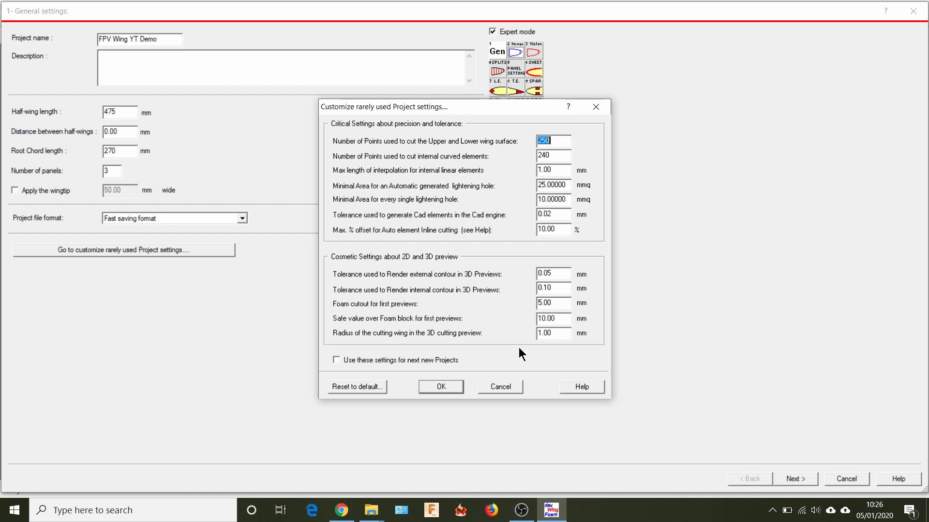
pyautogui.click(440, 386)
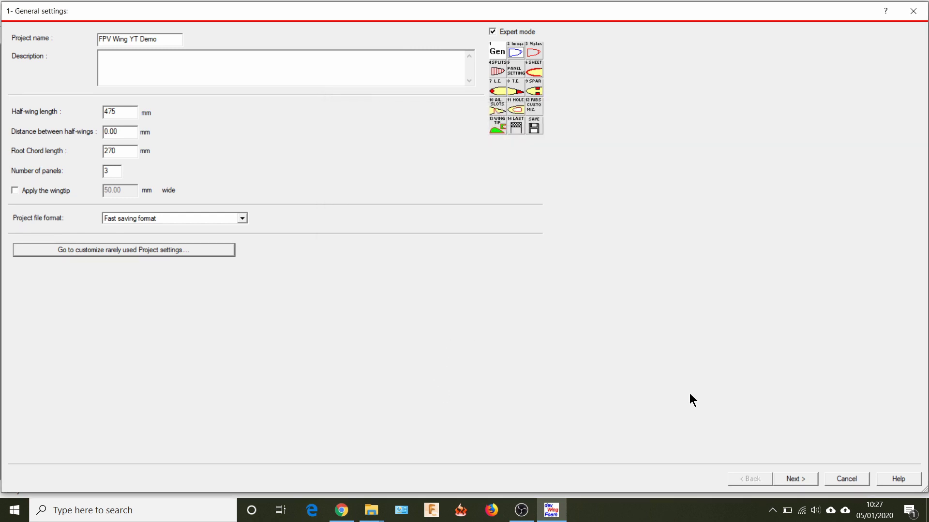
# Proceed to the wing planform definition and check the panel dimensions on the plan drawing in Chrome.
pyautogui.click(792, 480)
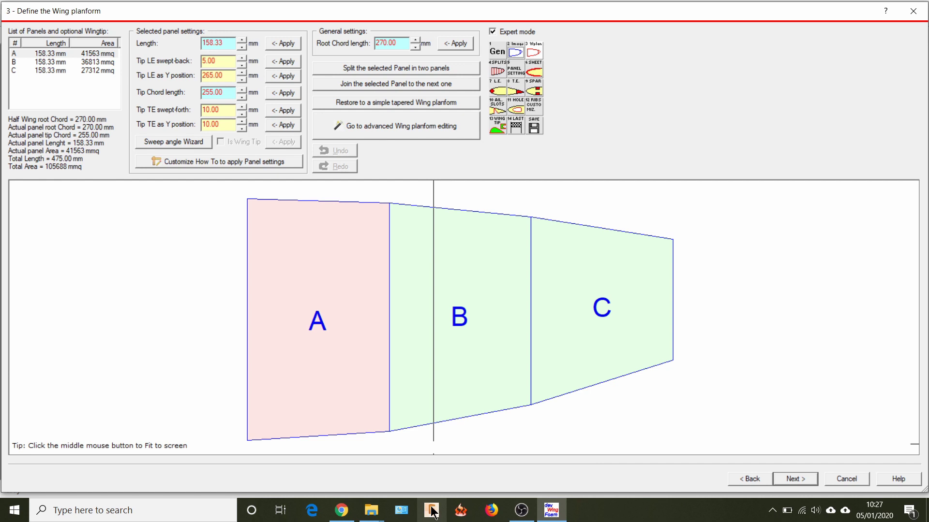
pyautogui.click(348, 514)
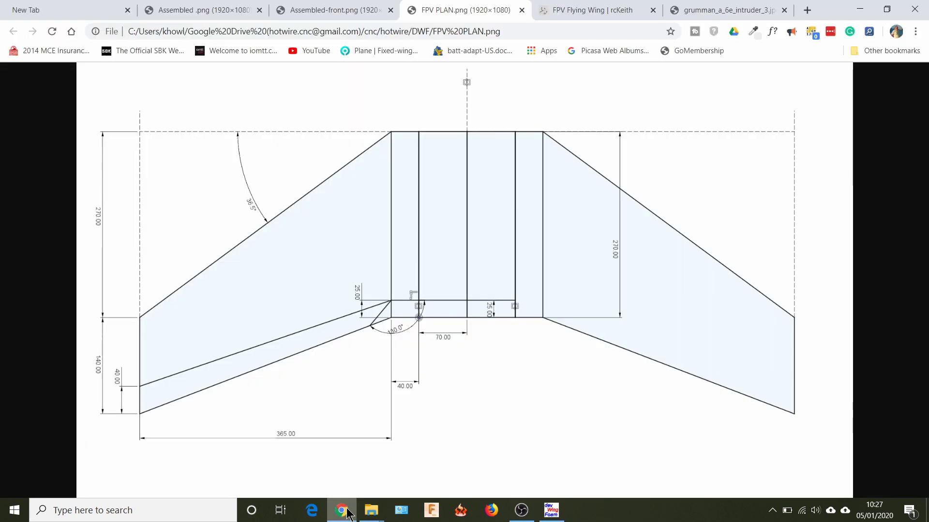
pyautogui.click(859, 10)
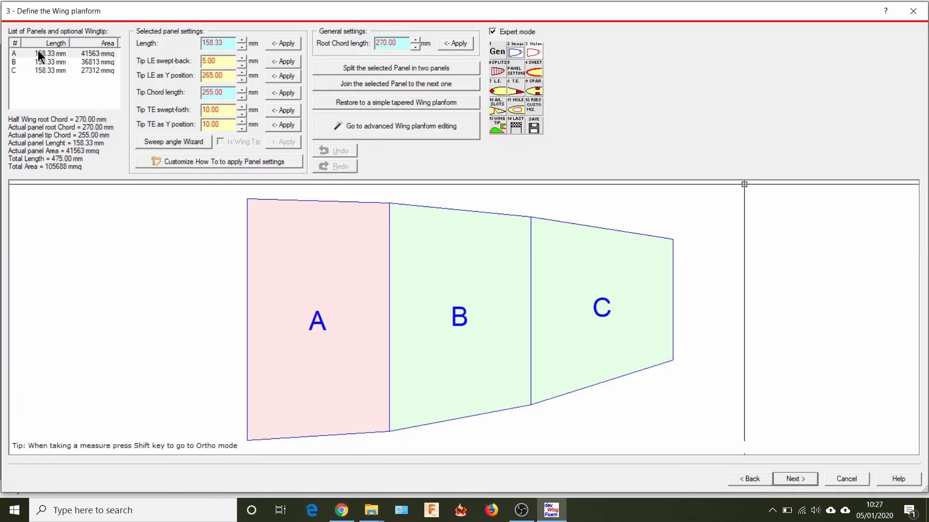
# Set the length of panel A to 70 mm.
pyautogui.click(23, 51)
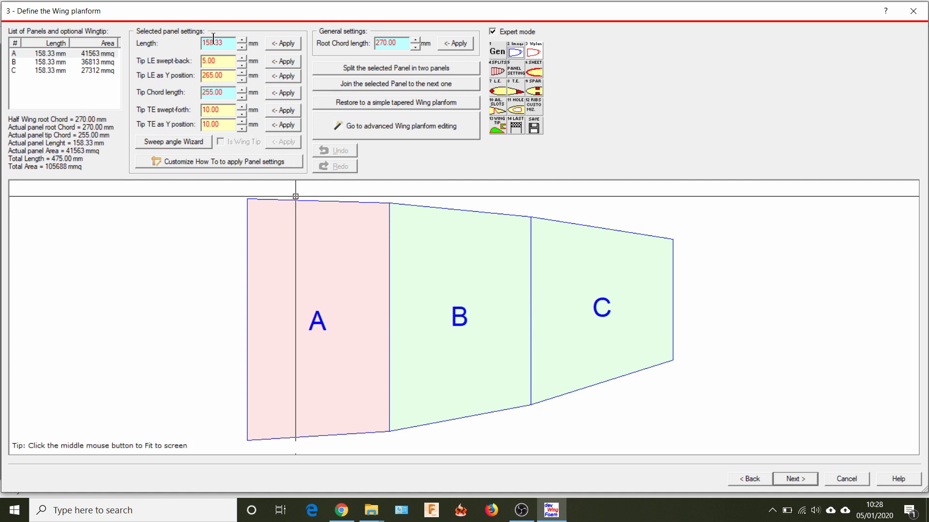
pyautogui.click(228, 45)
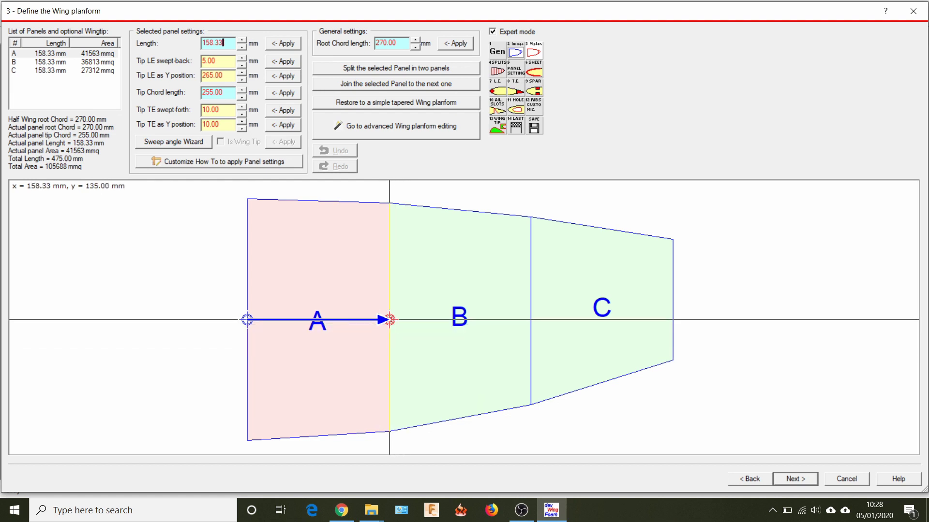
pyautogui.moveTo(389, 320); pyautogui.dragTo(300, 319)
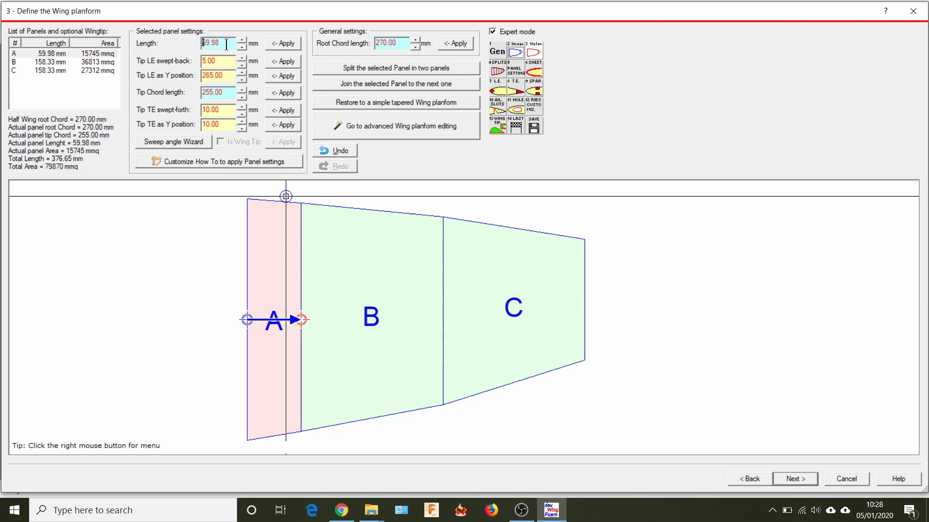
pyautogui.doubleClick(206, 43)
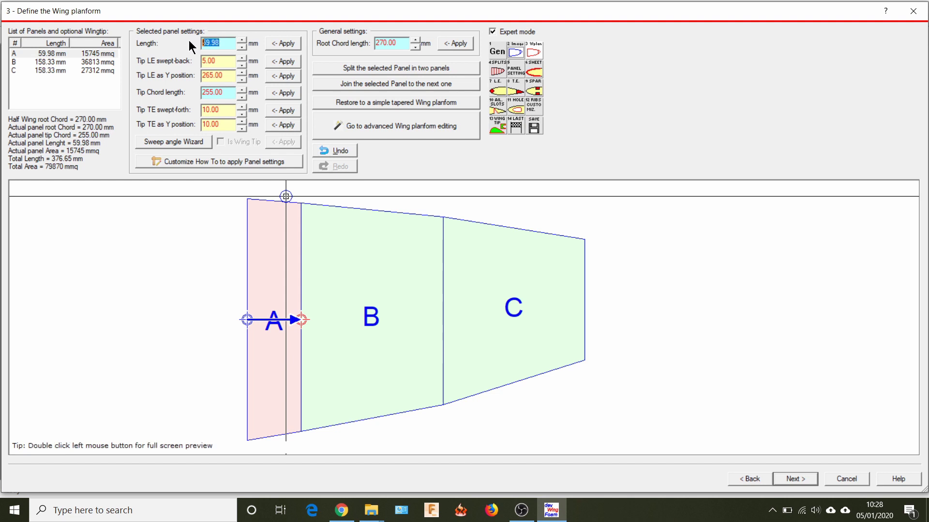
pyautogui.write('70')
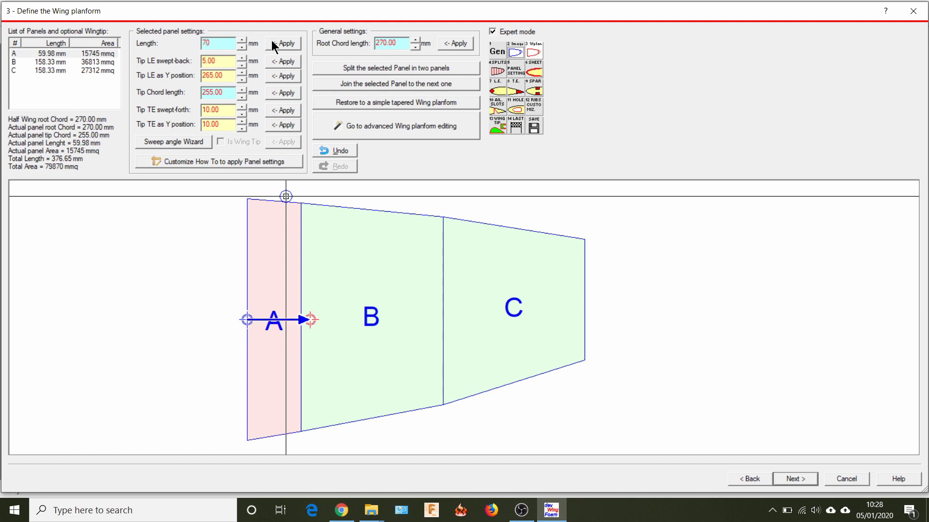
pyautogui.click(279, 44)
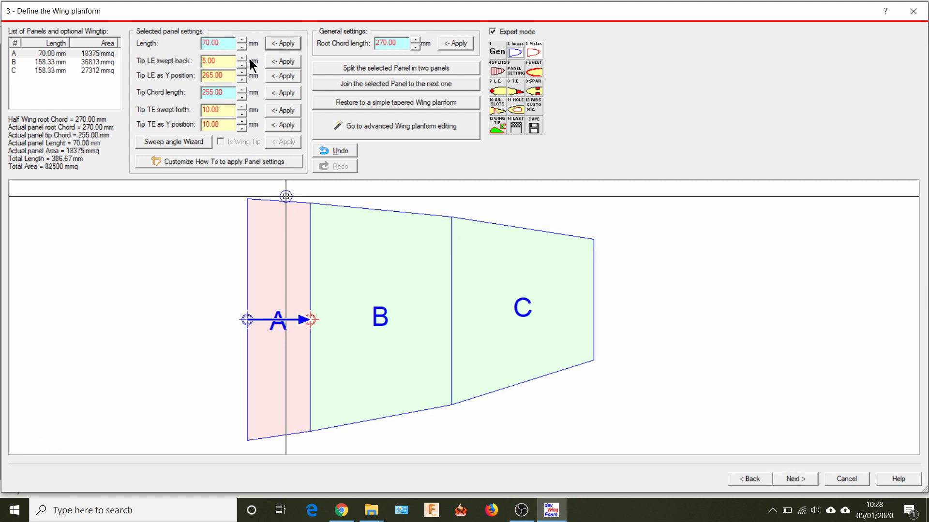
# Set panel A's tip LE swept-back to 0 mm and its tip chord length to 270 mm.
pyautogui.click(220, 61)
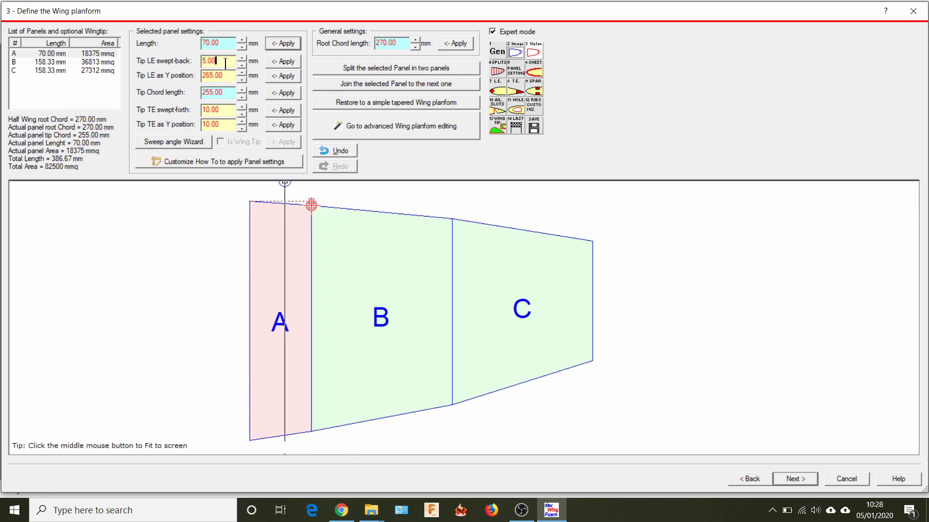
pyautogui.moveTo(221, 61); pyautogui.dragTo(195, 60)
pyautogui.write('0')
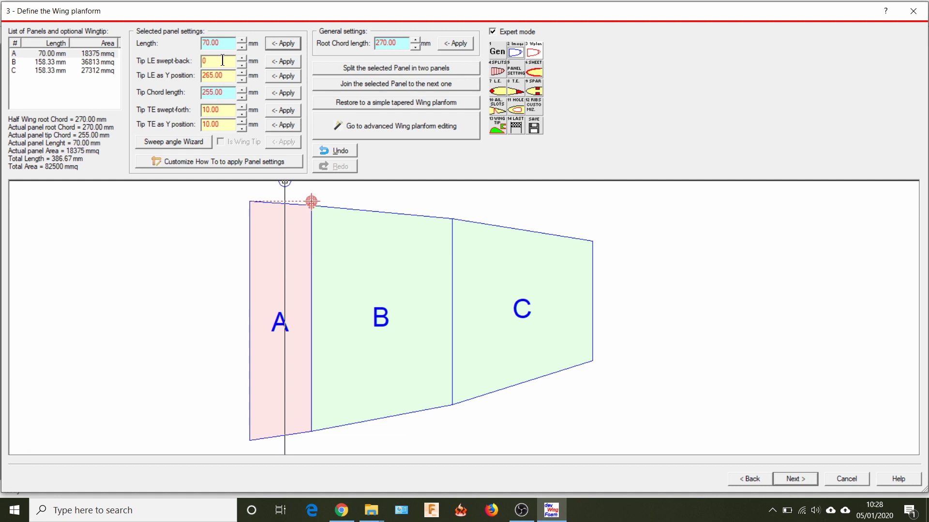
pyautogui.click(270, 60)
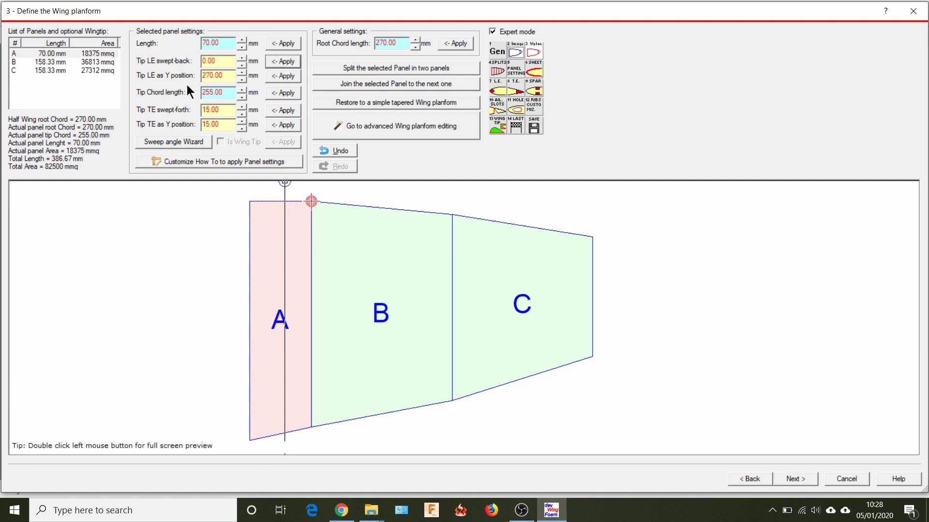
pyautogui.click(225, 92)
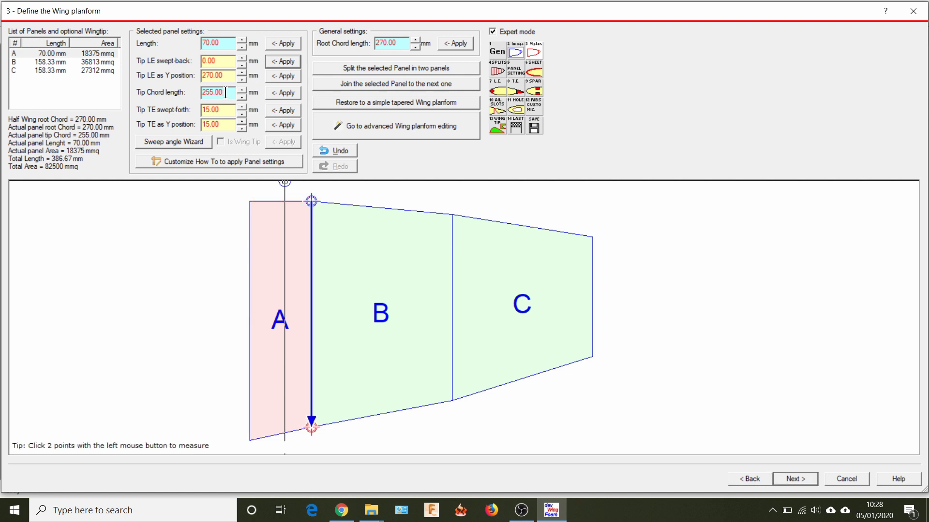
pyautogui.moveTo(224, 92); pyautogui.dragTo(198, 94)
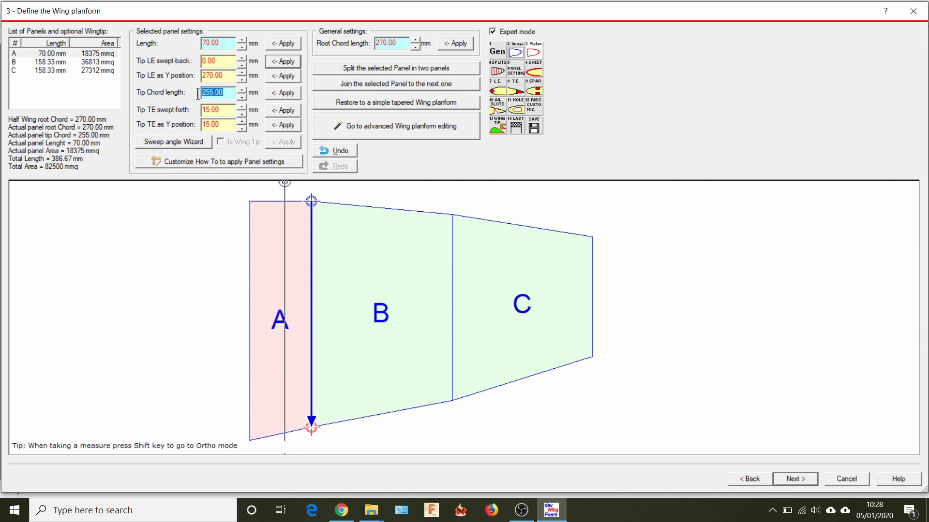
pyautogui.write('270')
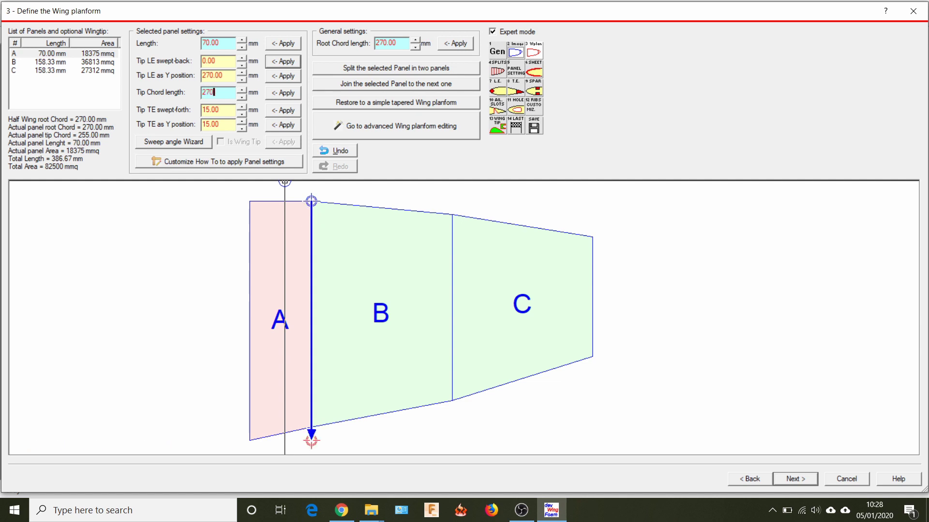
pyautogui.click(271, 97)
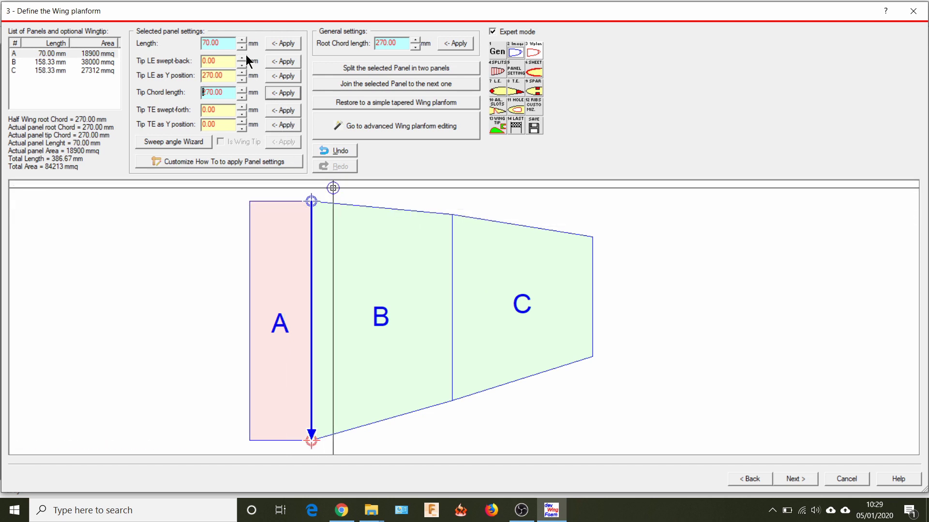
# Set the length of panel B to 40 mm.
pyautogui.click(63, 61)
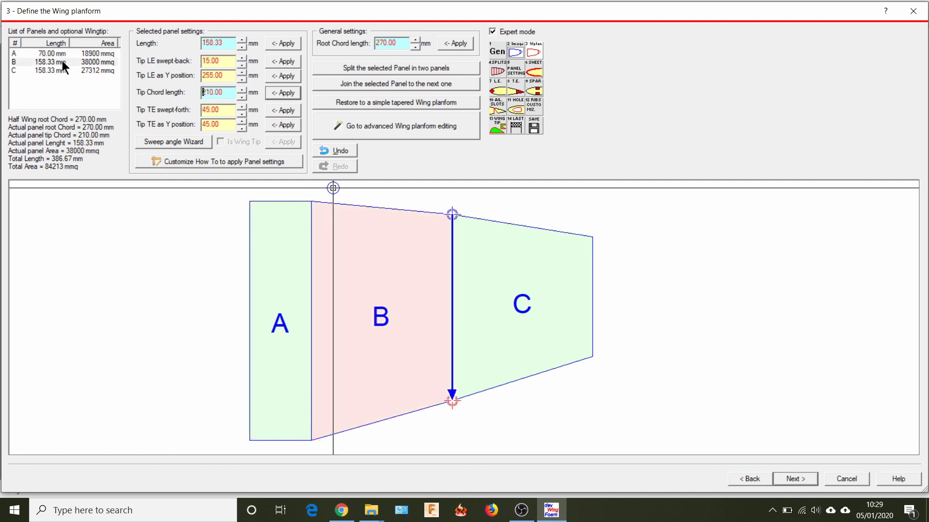
pyautogui.doubleClick(225, 45)
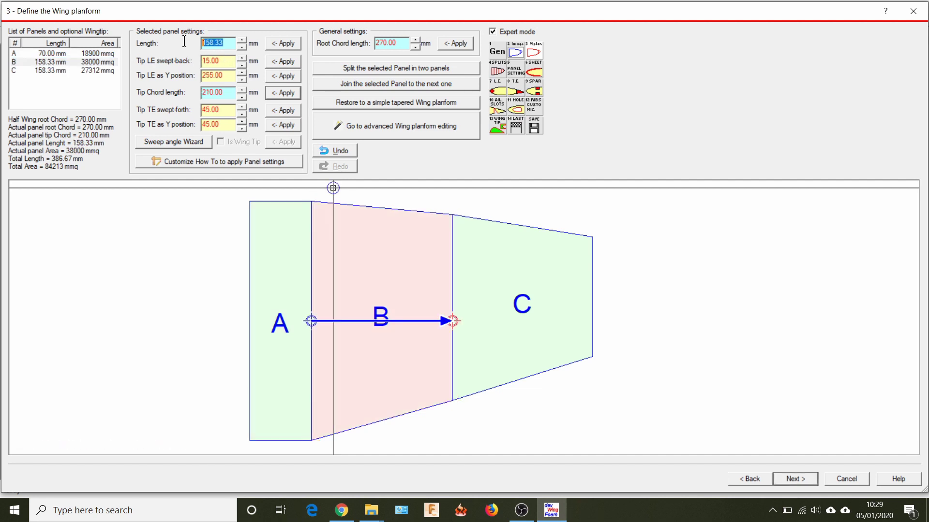
pyautogui.write('40')
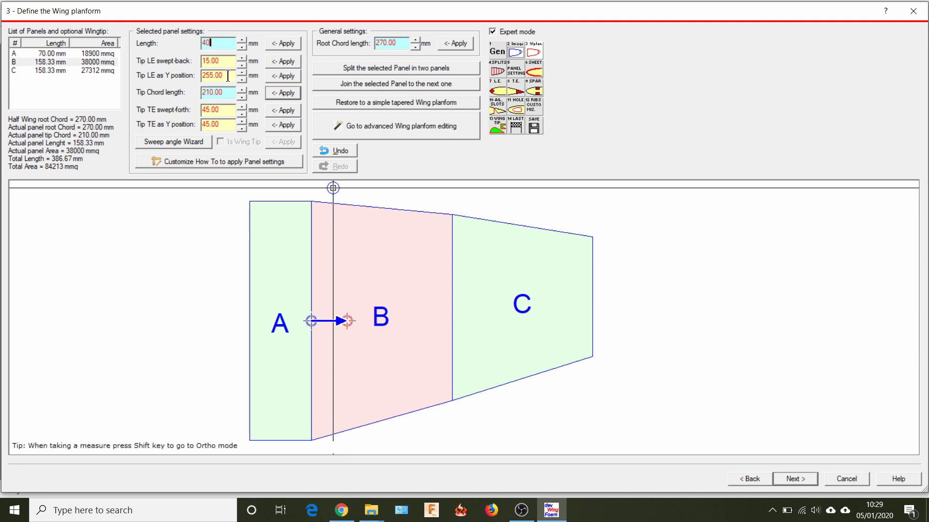
pyautogui.press('Tab')
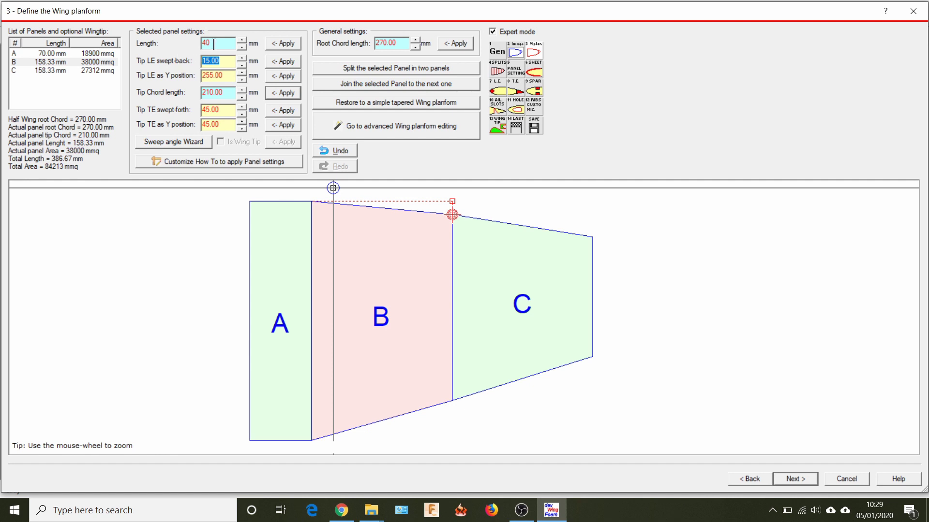
pyautogui.click(283, 44)
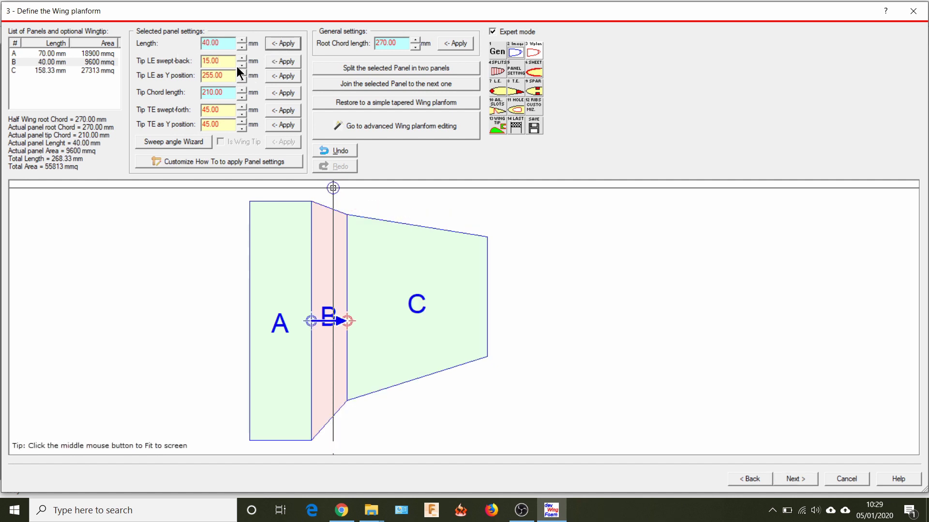
# Set panel B's tip LE swept-back to 0 mm and its tip chord length to 270 mm.
pyautogui.press('Tab')
pyautogui.write('0')
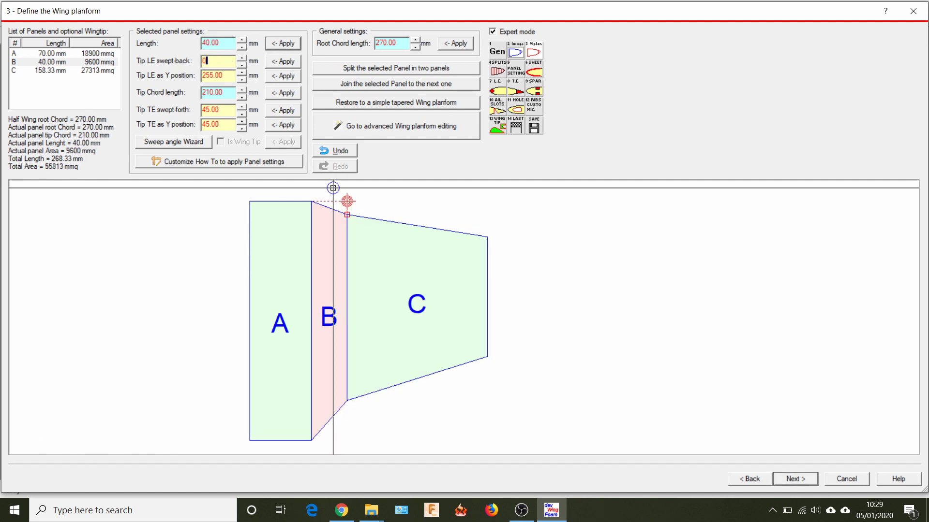
pyautogui.click(274, 63)
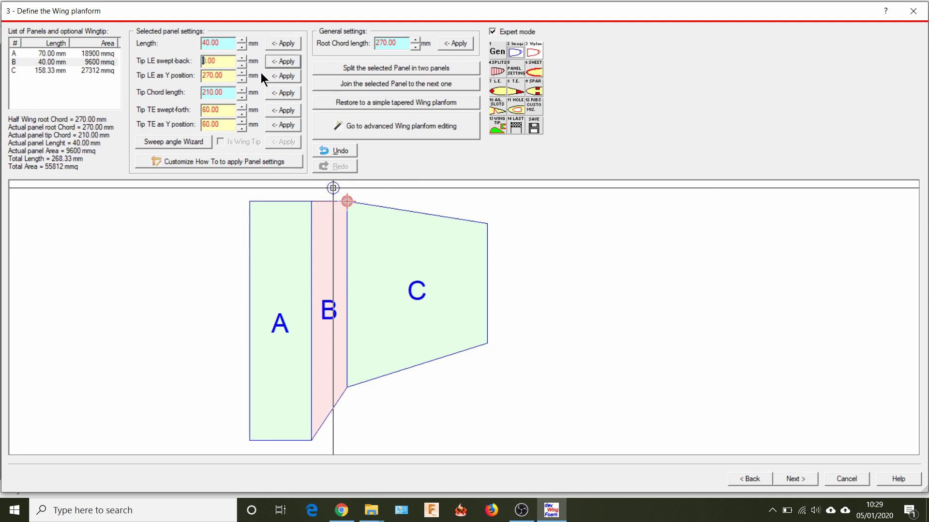
pyautogui.click(227, 92)
pyautogui.write('270')
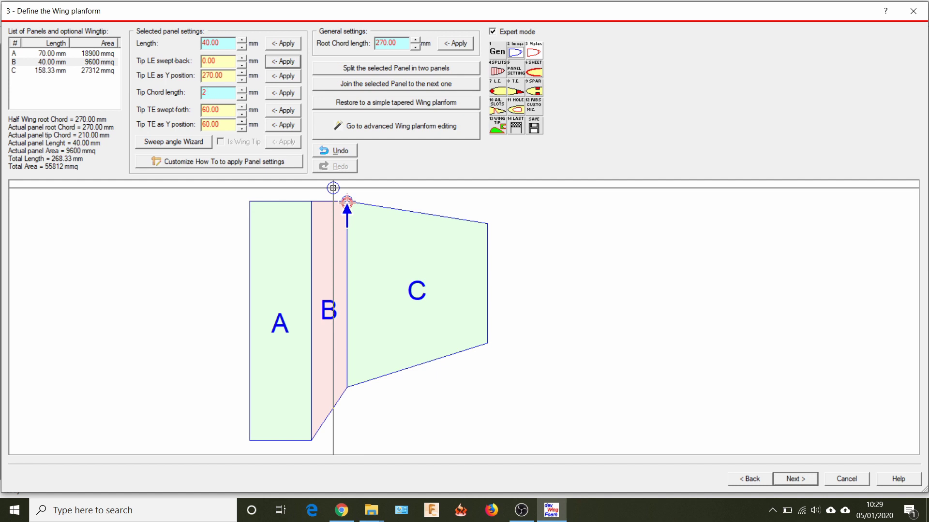
pyautogui.click(285, 92)
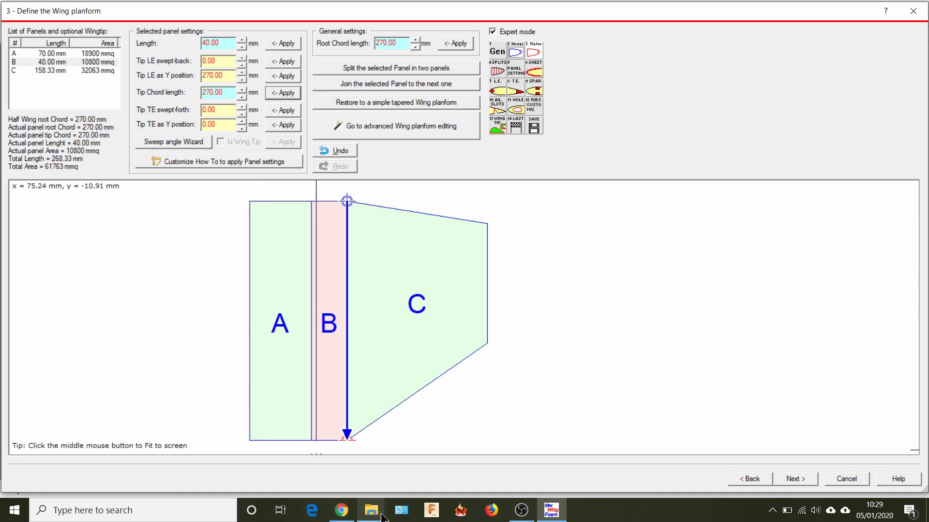
# Check the outer panel dimensions on the plan drawing in Chrome, and set panel C's length to 365 mm in DevWing Foam.
pyautogui.moveTo(342, 515)
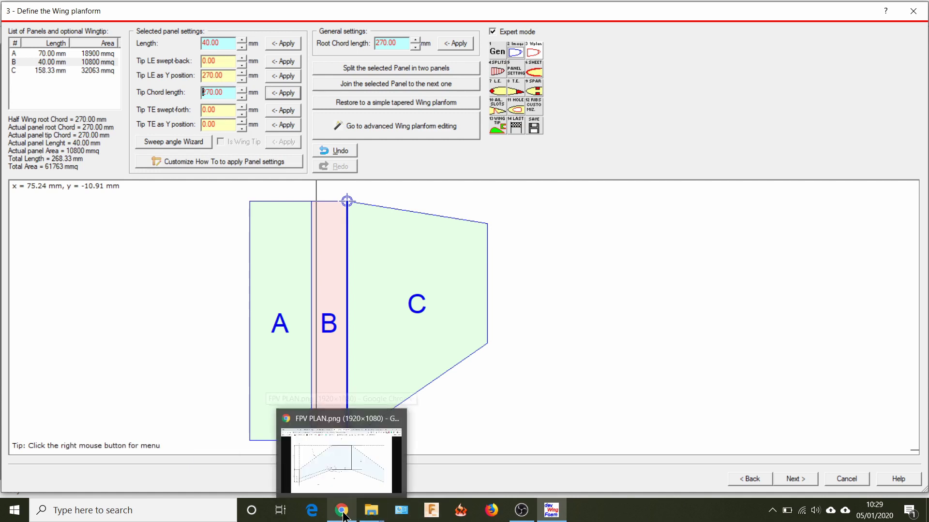
pyautogui.click(343, 514)
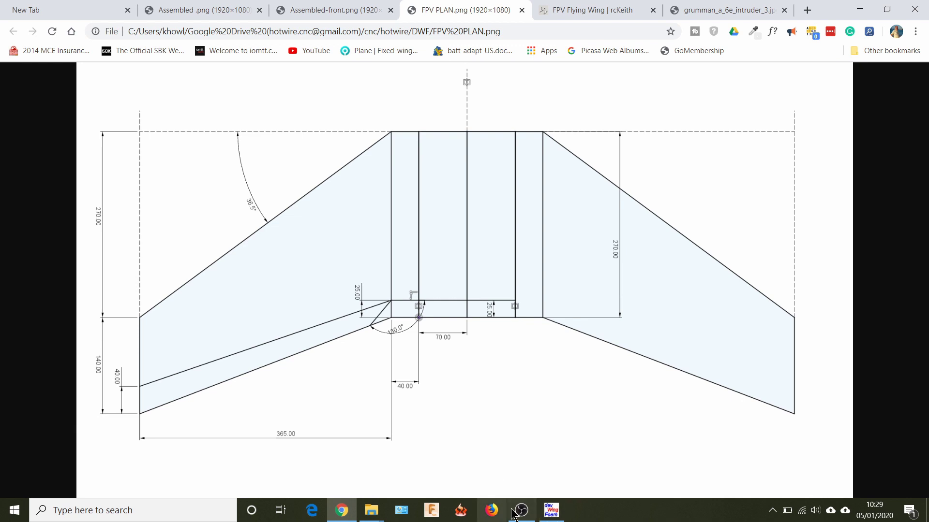
pyautogui.click(551, 510)
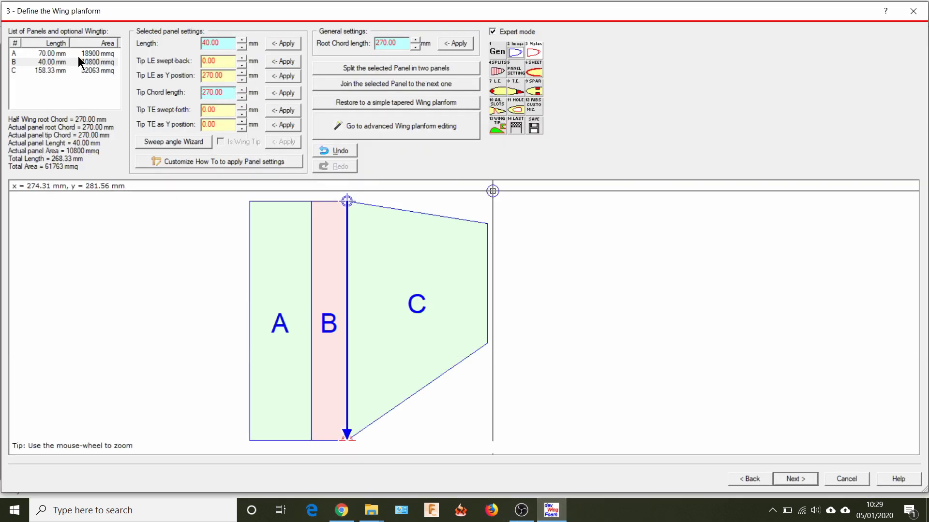
pyautogui.click(49, 71)
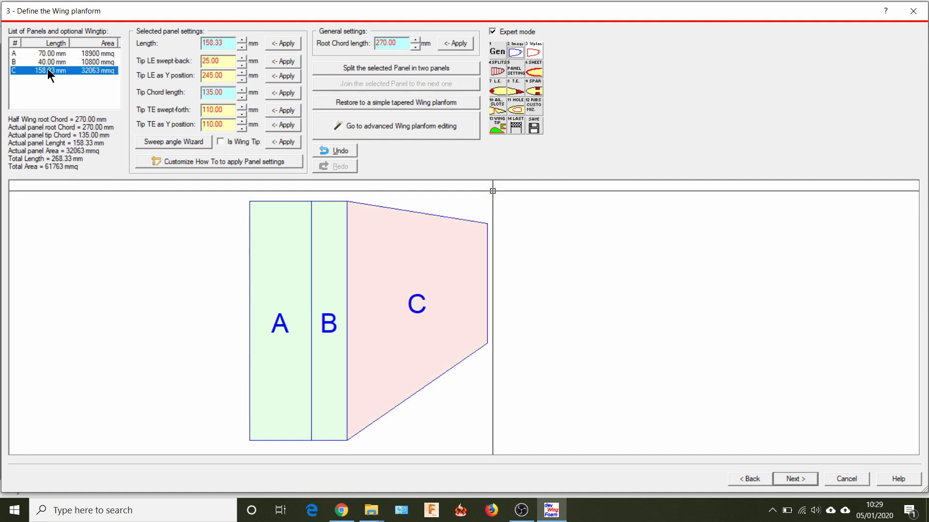
pyautogui.click(226, 46)
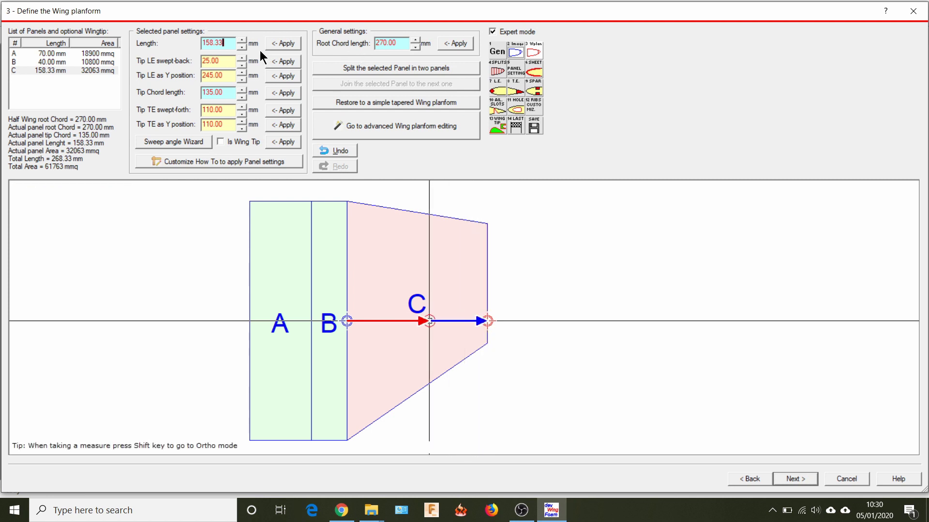
pyautogui.moveTo(232, 42); pyautogui.dragTo(196, 42)
pyautogui.write('365')
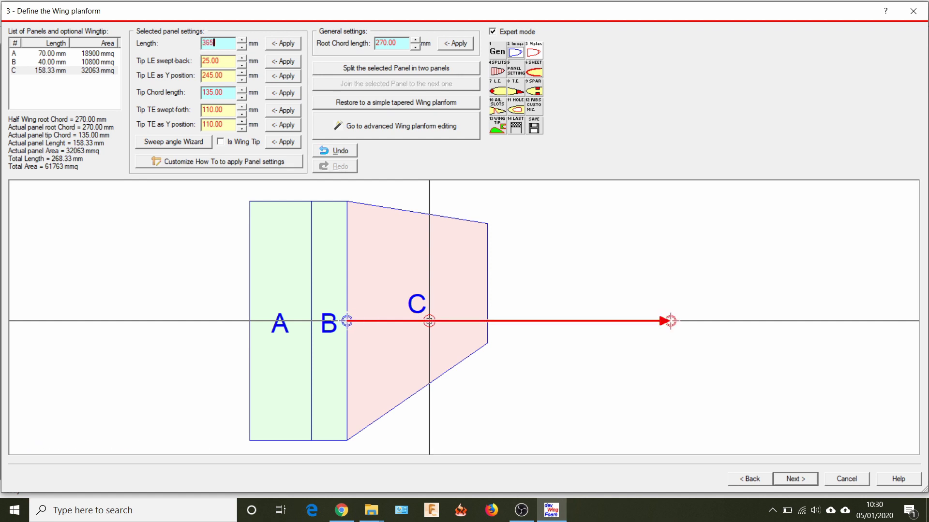
pyautogui.click(280, 44)
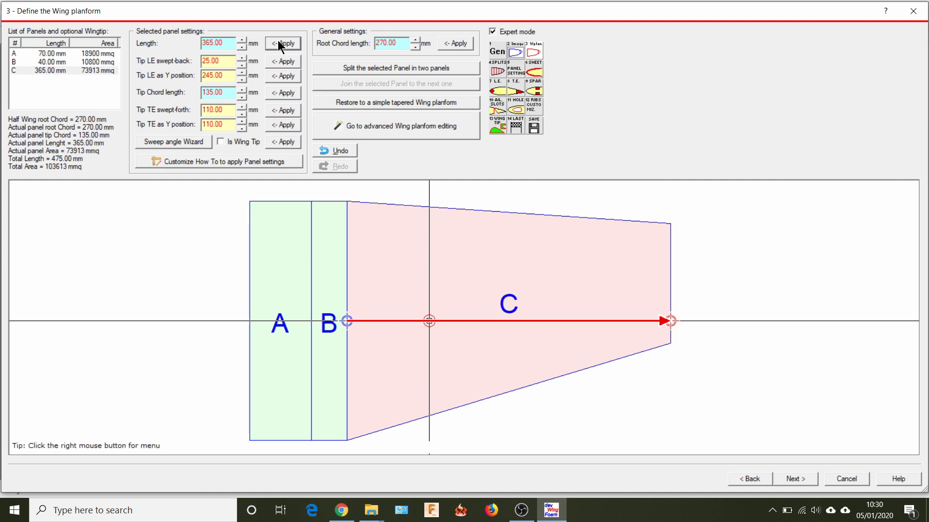
# Check the outer panel's sweep on the plan drawing in Chrome, and set panel C's tip LE swept-back to 270 mm in DevWing Foam.
pyautogui.click(163, 142)
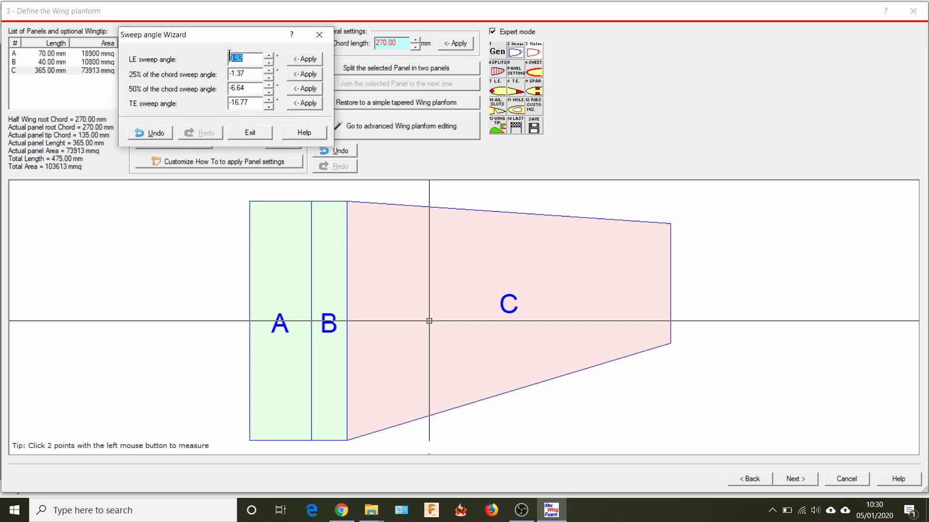
pyautogui.click(251, 132)
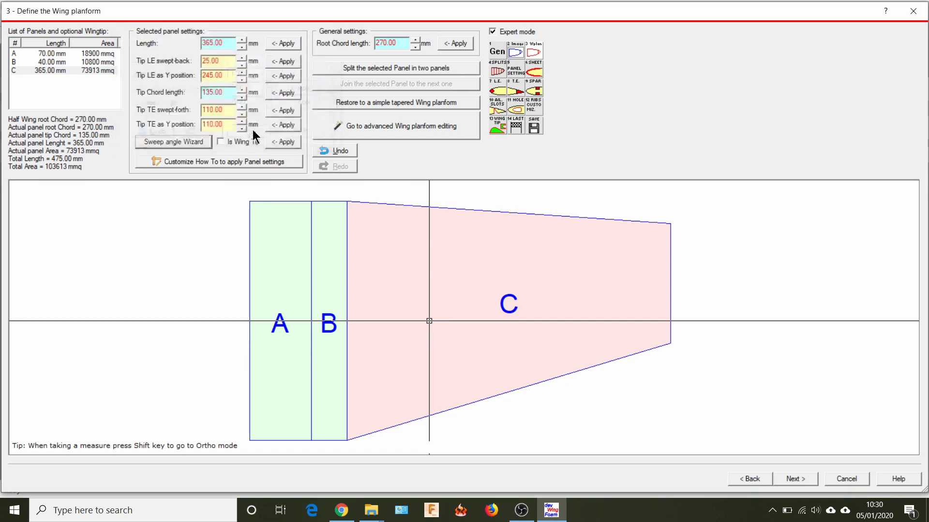
pyautogui.click(229, 64)
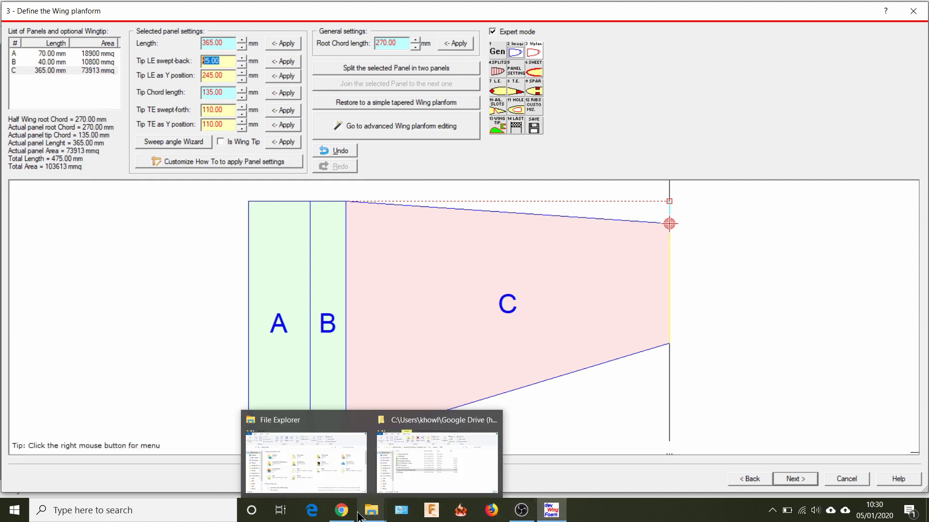
pyautogui.click(290, 447)
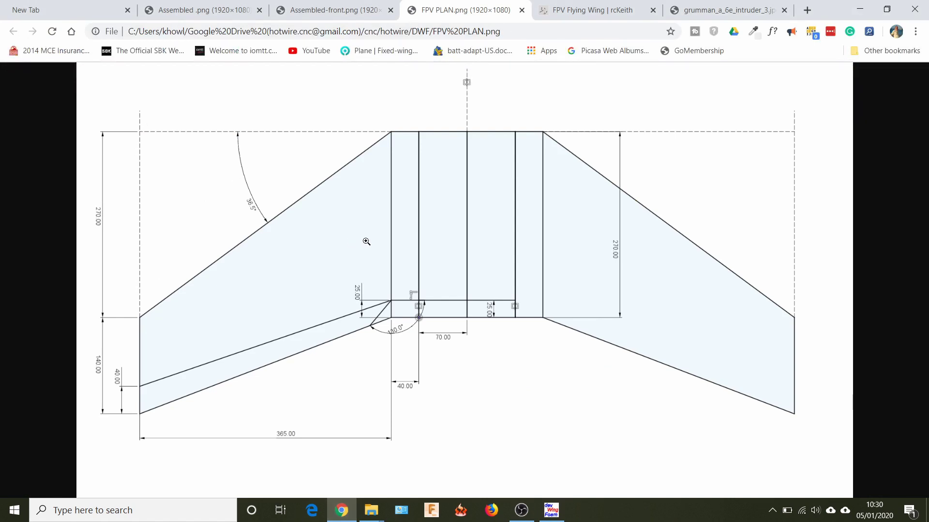
pyautogui.click(552, 512)
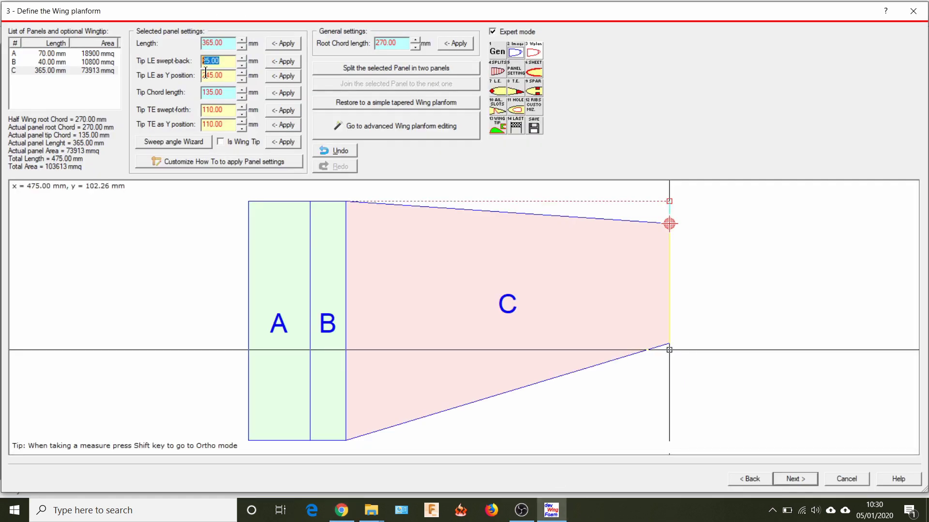
pyautogui.write('2')
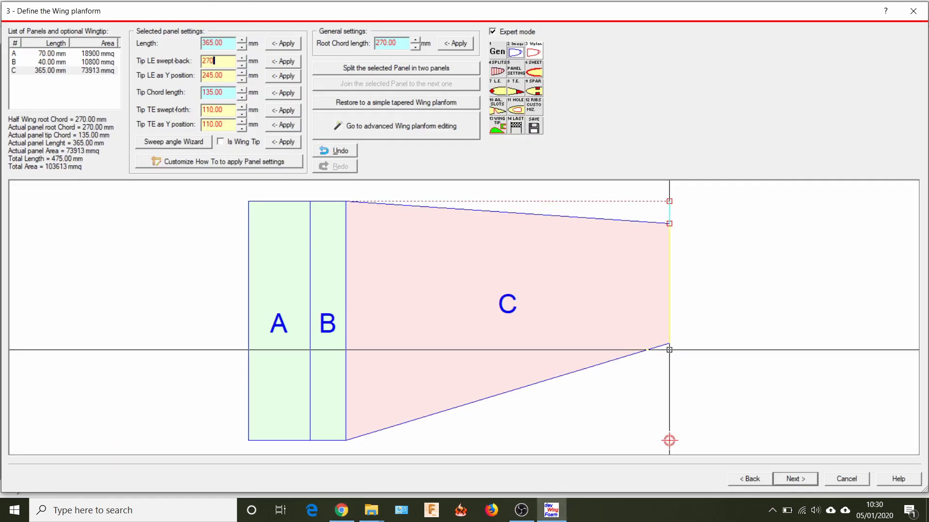
pyautogui.write('70')
pyautogui.click(282, 61)
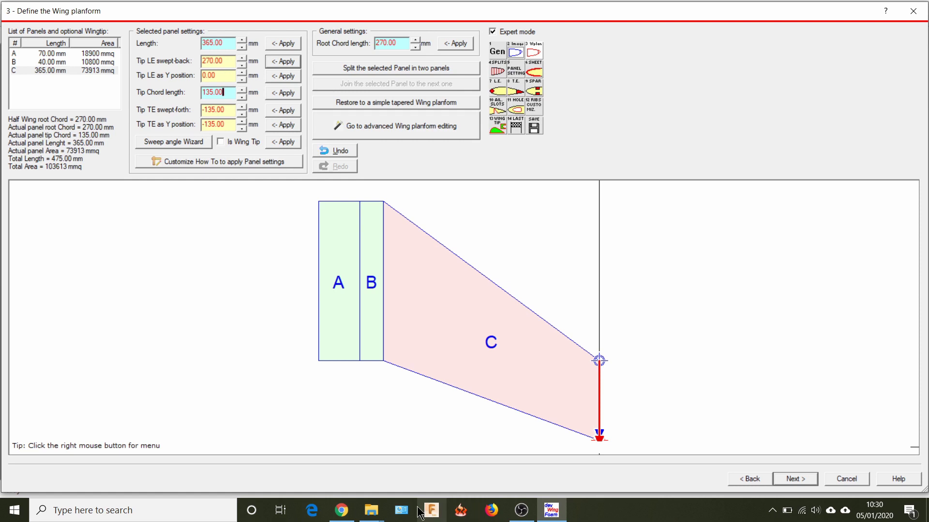
# Check the tip chord on the plan drawing in Chrome, and set panel C's tip chord length to 140 mm in DevWing Foam.
pyautogui.click(344, 512)
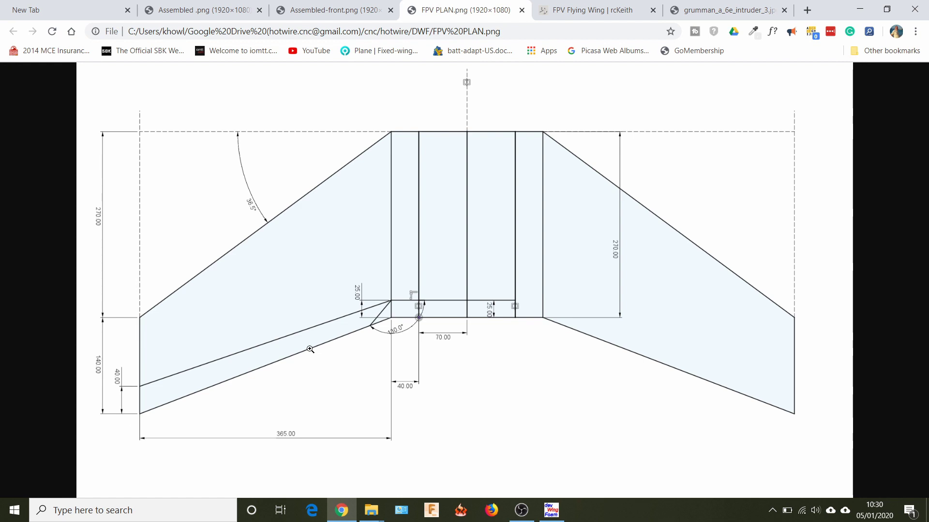
pyautogui.click(549, 512)
pyautogui.moveTo(232, 100); pyautogui.dragTo(192, 92)
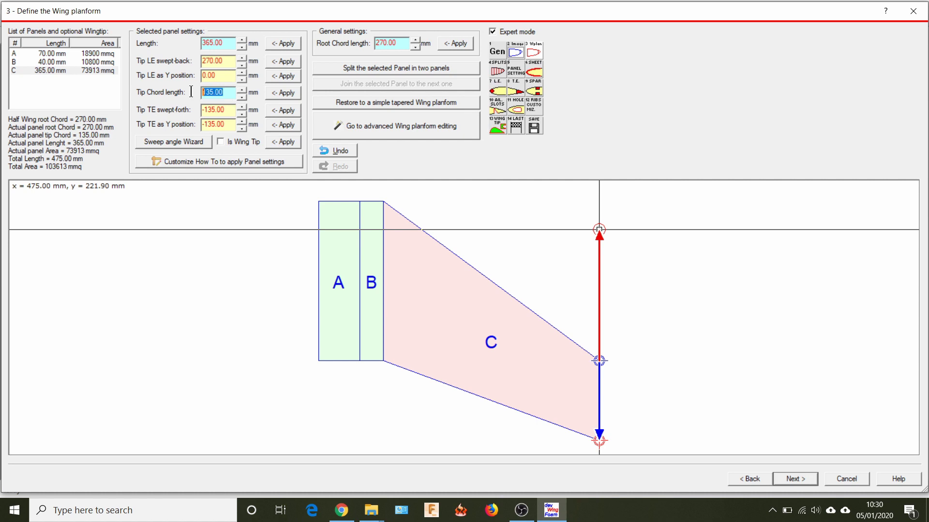
pyautogui.write('1')
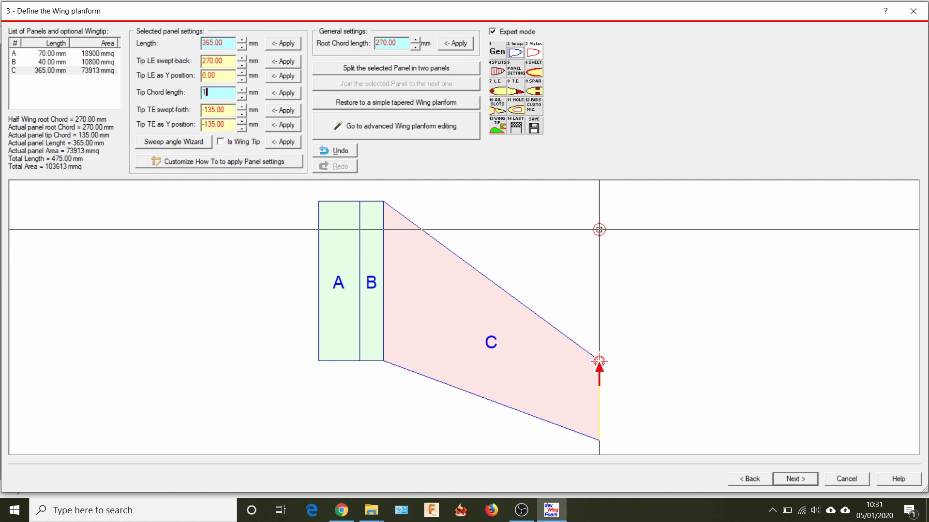
pyautogui.write('40')
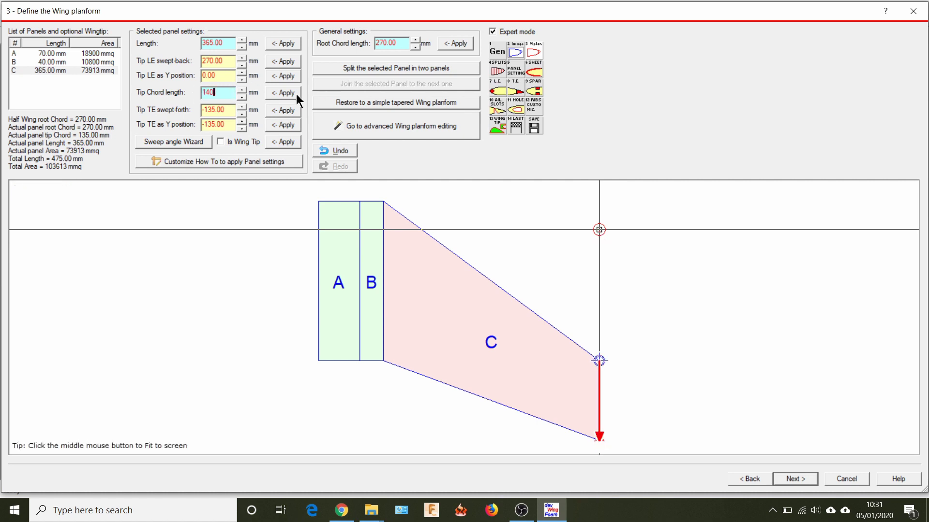
pyautogui.click(292, 91)
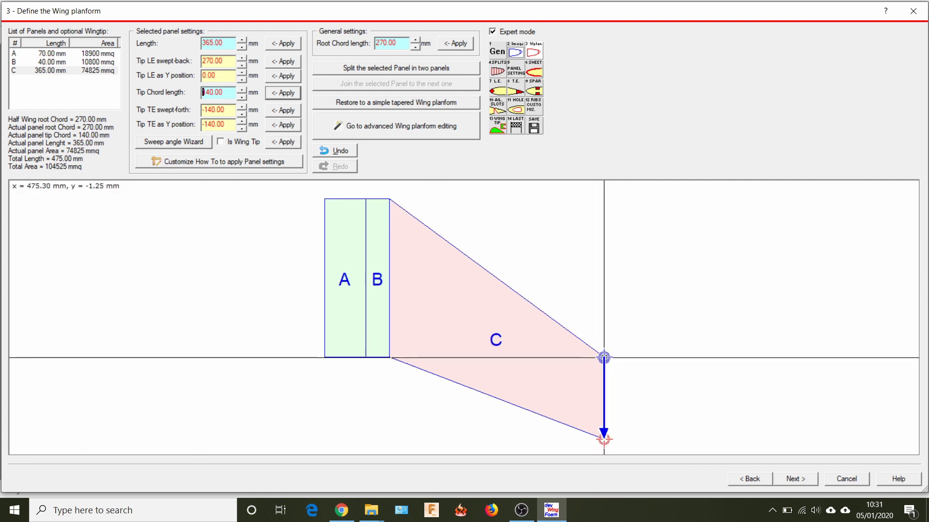
# Examine the leading-edge corner at panel C's tip up close and return to the full planform.
pyautogui.scroll(3, 598, 359)
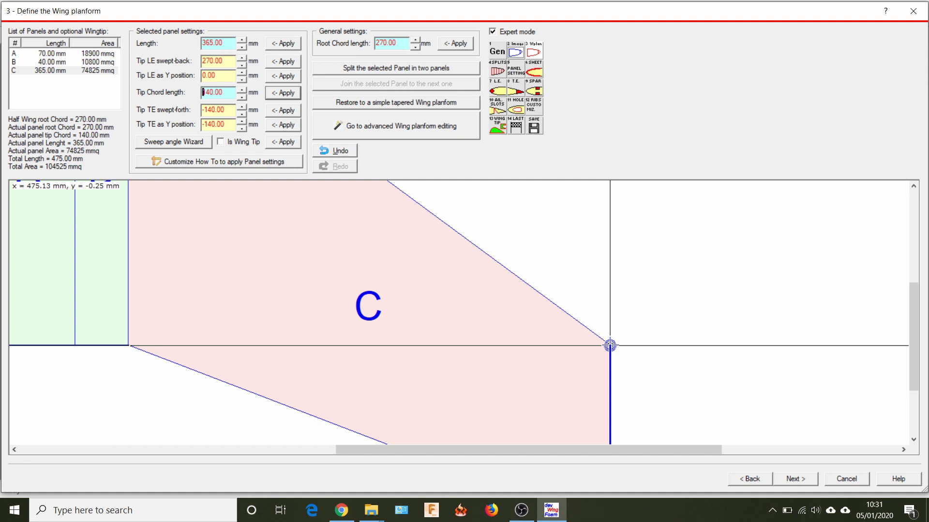
pyautogui.click(610, 345)
pyautogui.scroll(3, 610, 345)
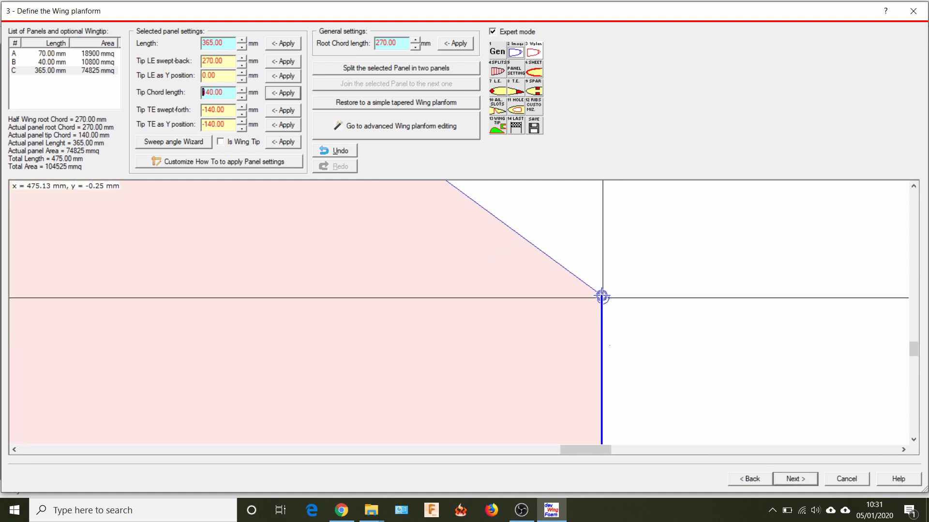
pyautogui.scroll(-2, 610, 345)
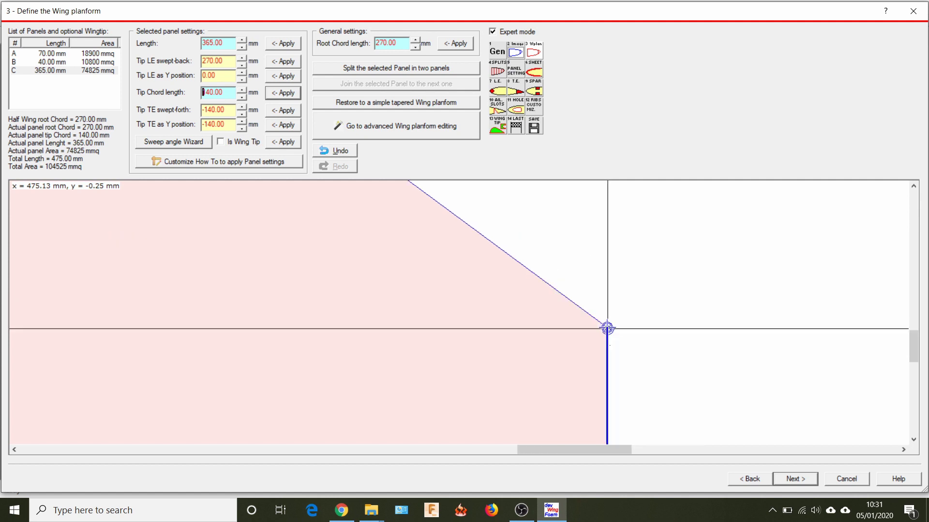
pyautogui.scroll(-3, 607, 329)
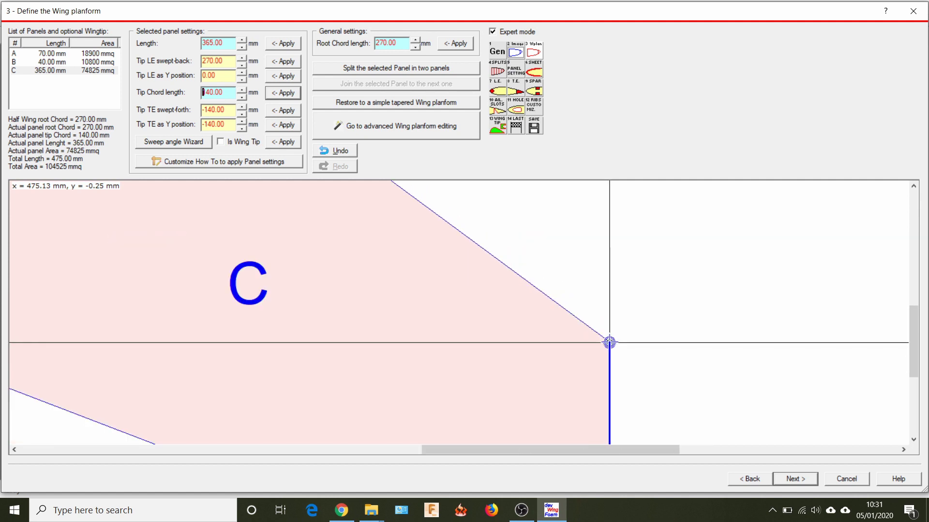
pyautogui.scroll(-3, 609, 342)
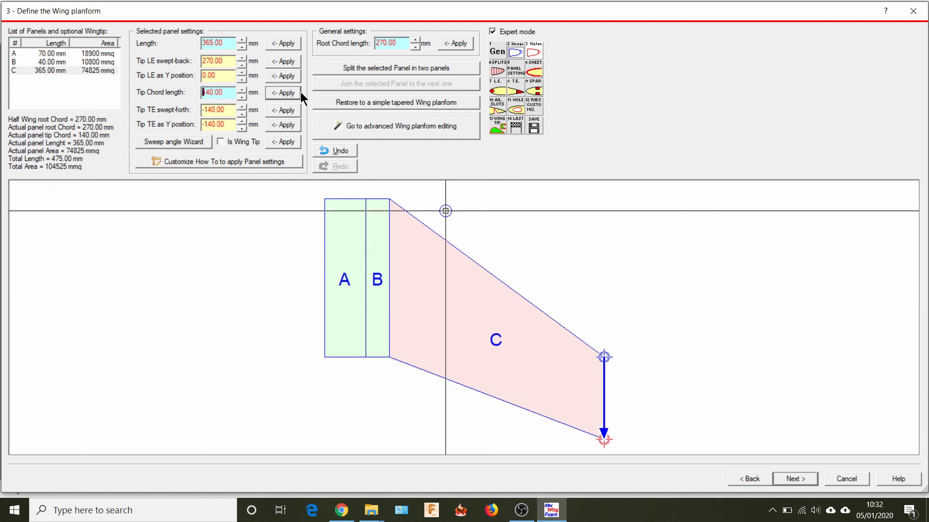
# Try splitting panel C in two with a 182.50 mm long root section, and undo the split.
pyautogui.click(27, 69)
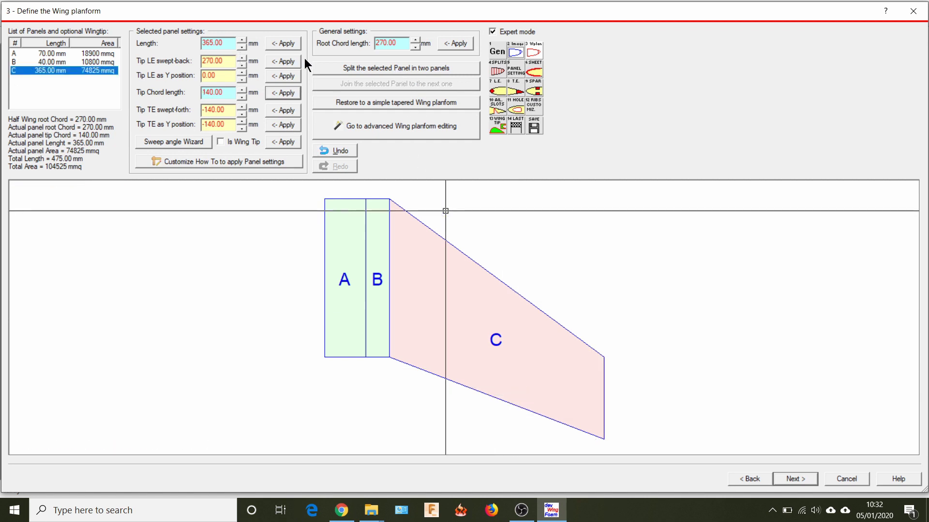
pyautogui.click(374, 65)
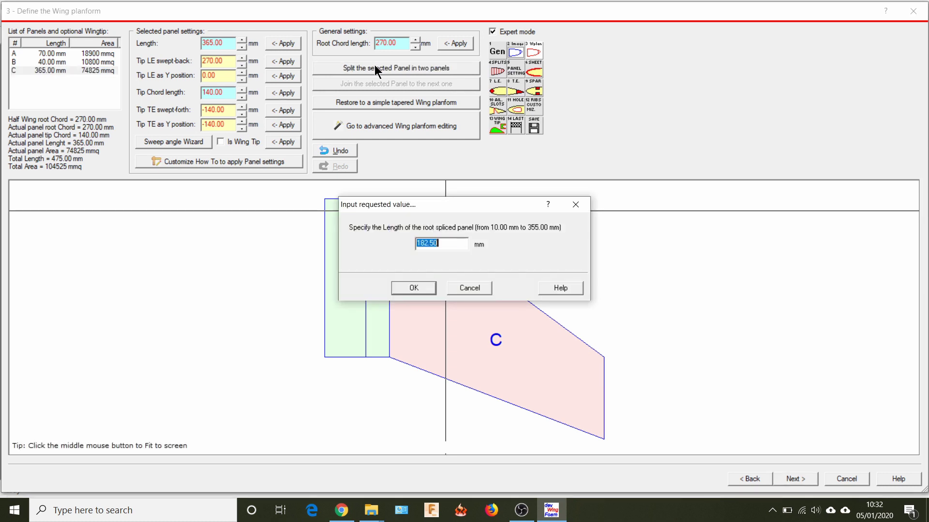
pyautogui.click(413, 288)
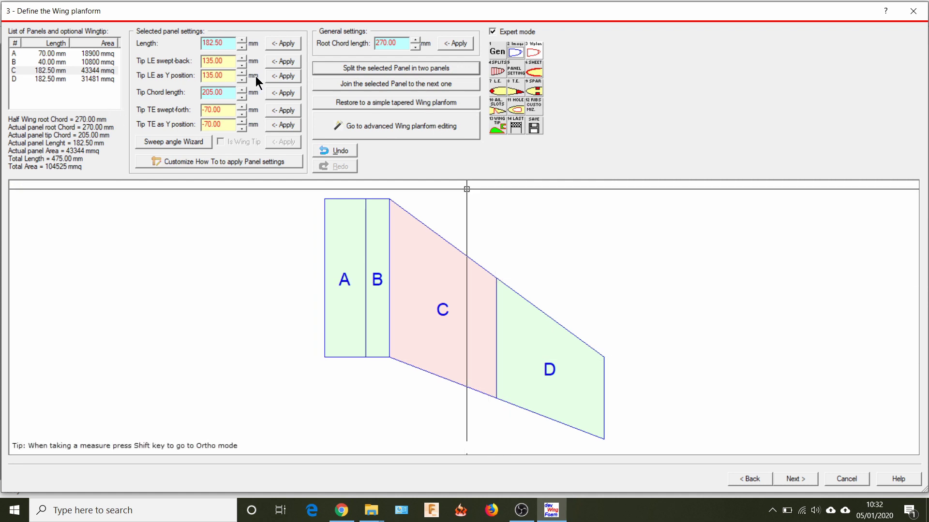
pyautogui.click(46, 77)
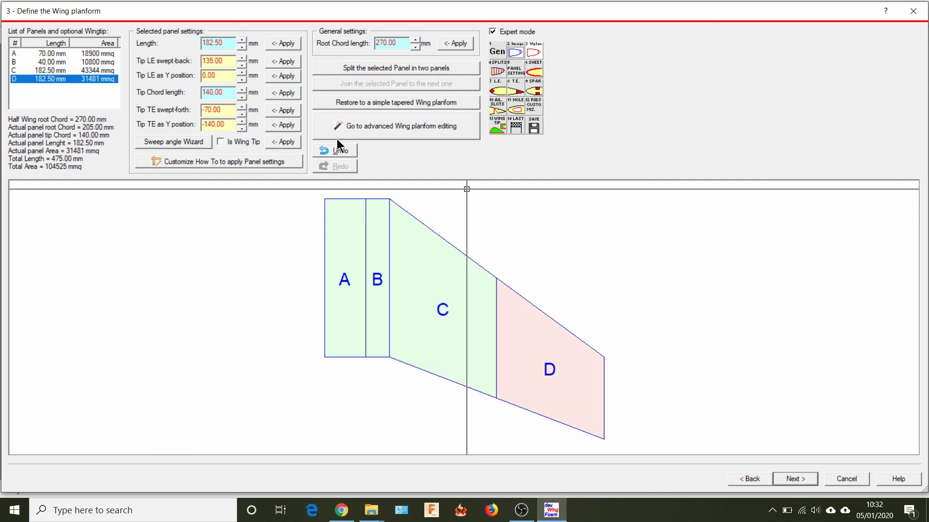
pyautogui.click(326, 152)
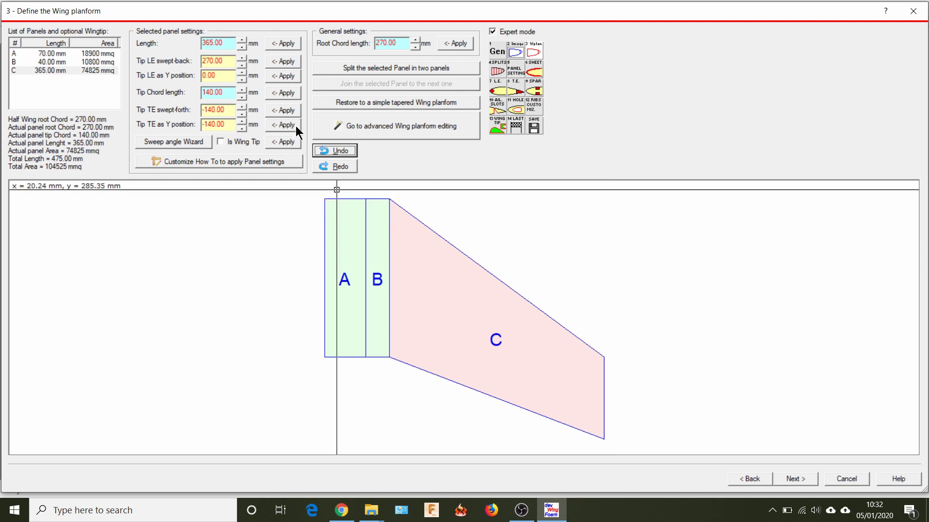
# In advanced wing planform editing, add one control point midway along panel C's leading edge.
pyautogui.click(372, 127)
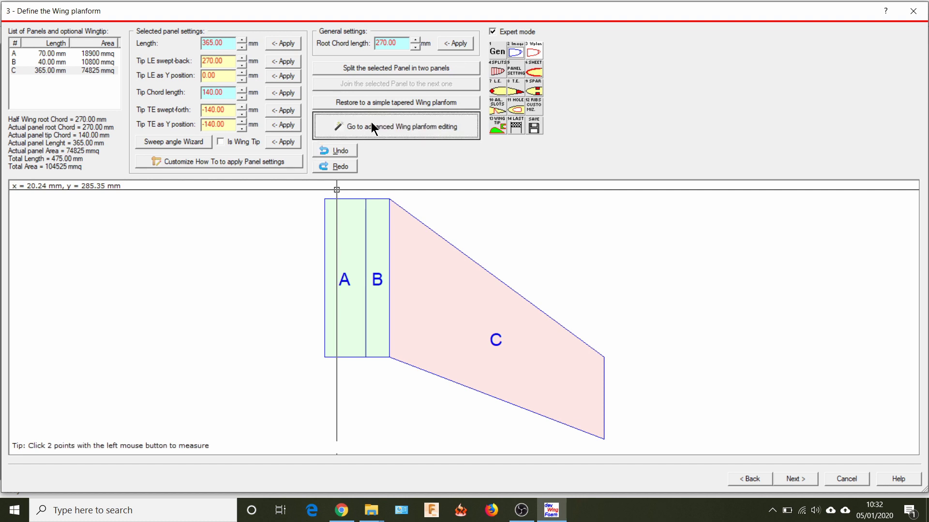
pyautogui.click(372, 126)
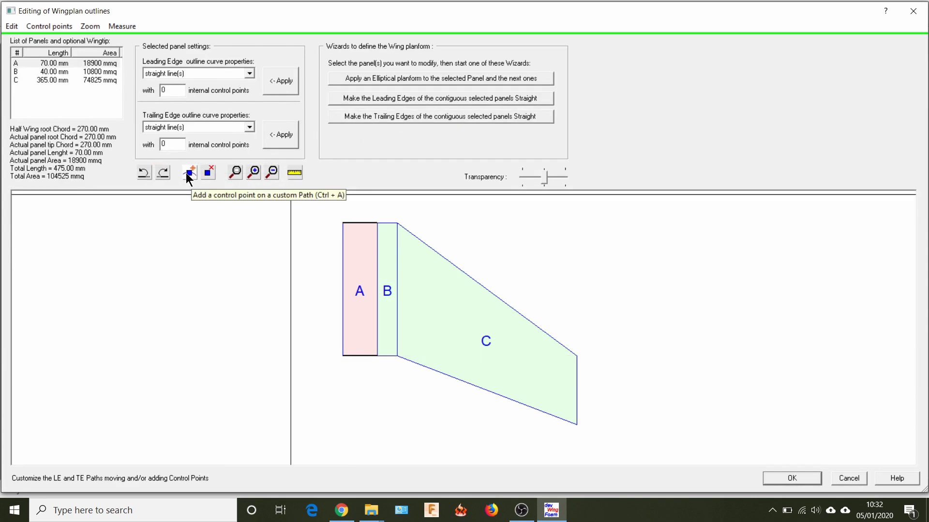
pyautogui.click(50, 80)
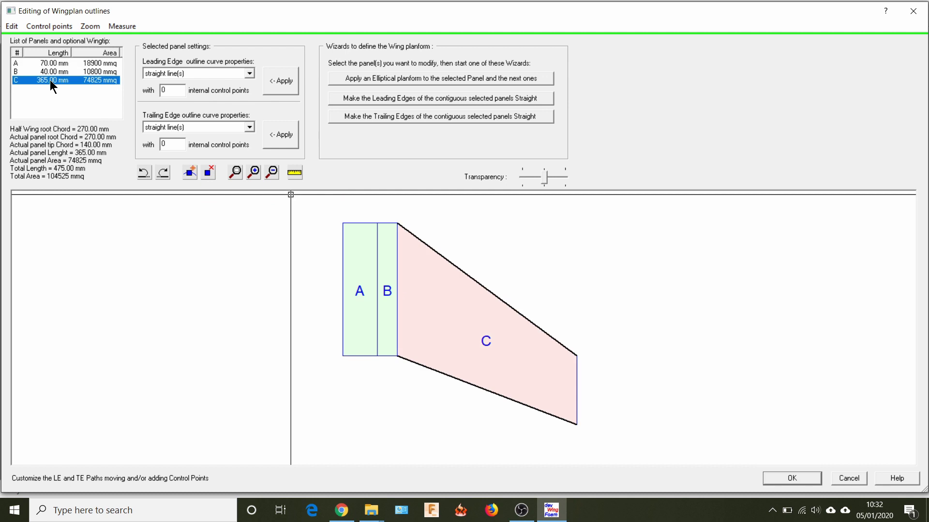
pyautogui.click(193, 175)
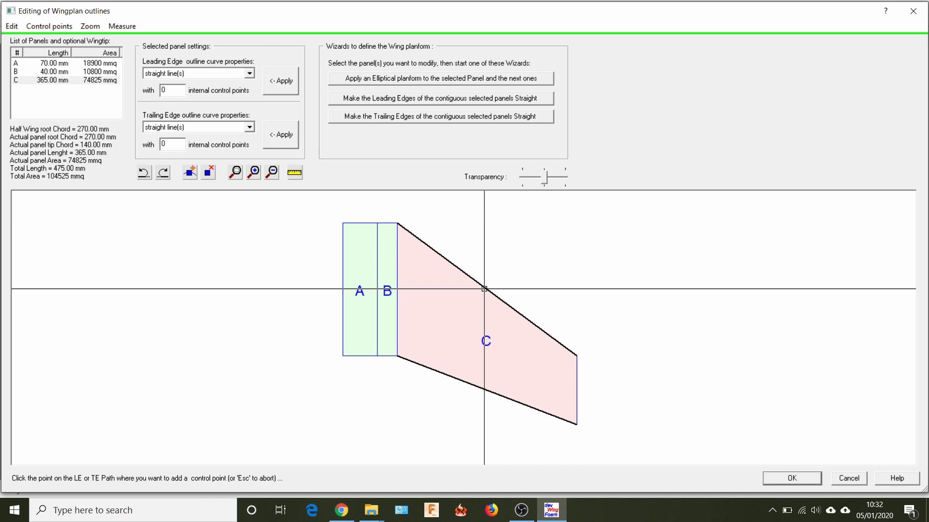
pyautogui.click(484, 289)
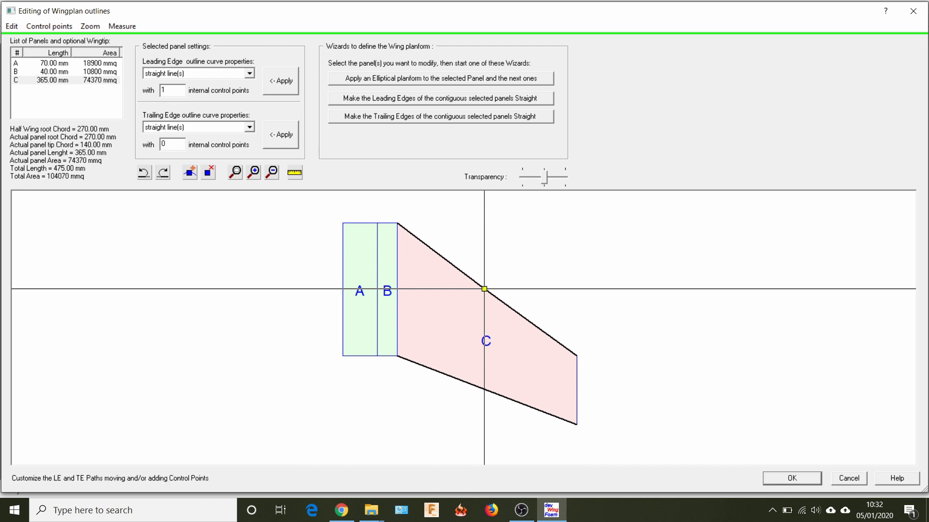
# Try moving panel C's leading-edge control point inward, undo the move, and close the outline editor.
pyautogui.moveTo(484, 289); pyautogui.dragTo(466, 307)
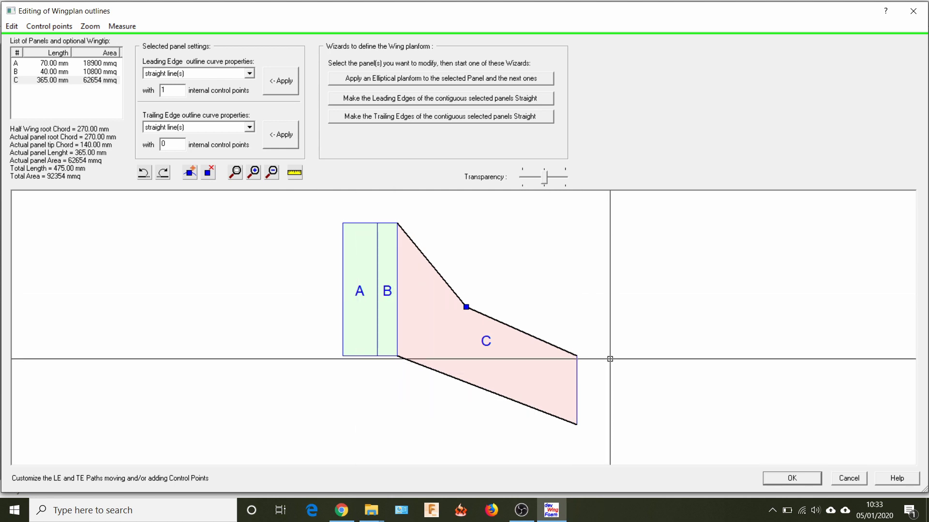
pyautogui.click(143, 174)
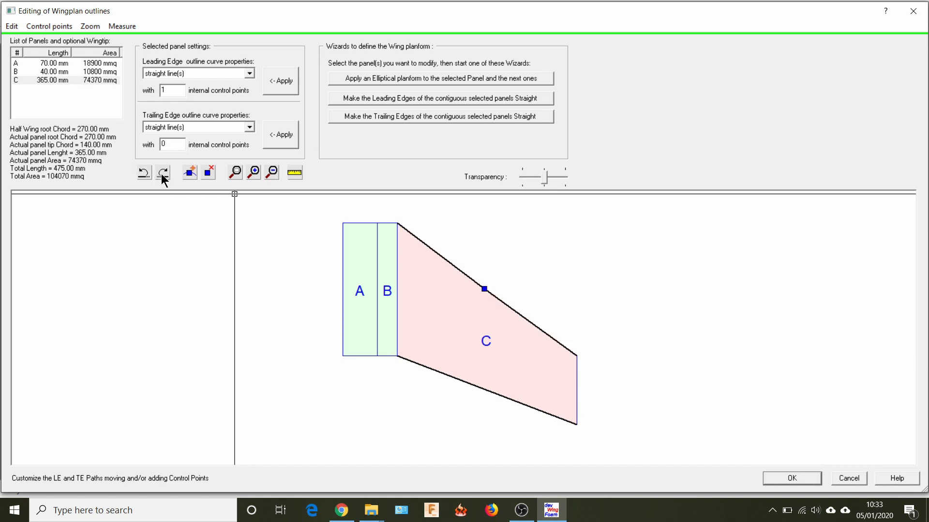
pyautogui.click(853, 478)
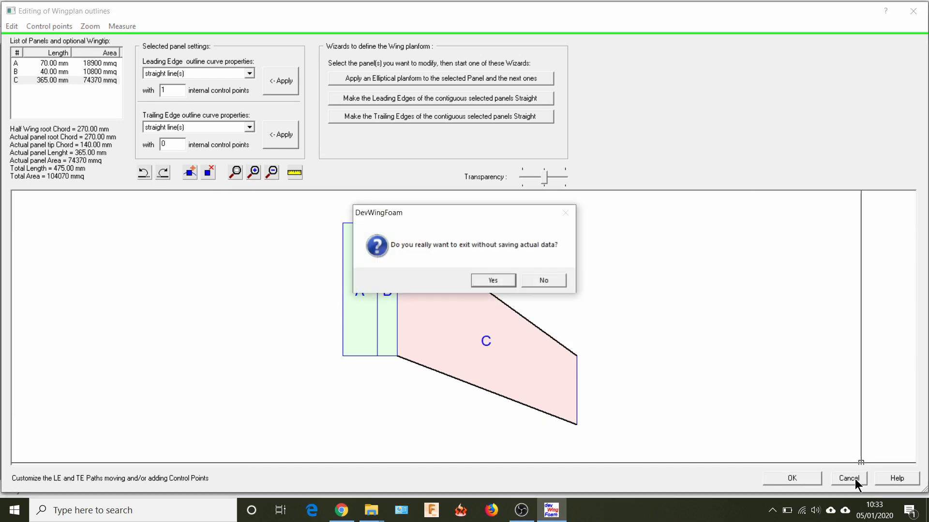
pyautogui.click(551, 281)
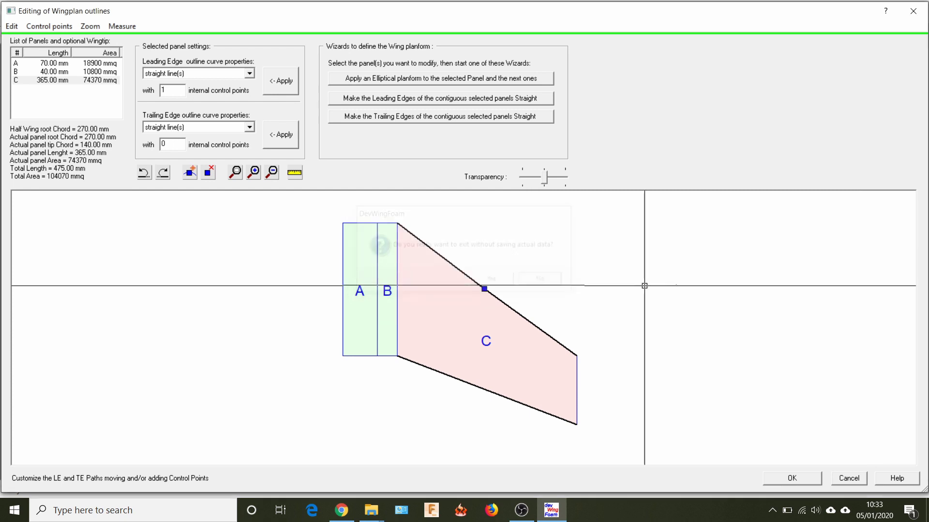
pyautogui.click(809, 472)
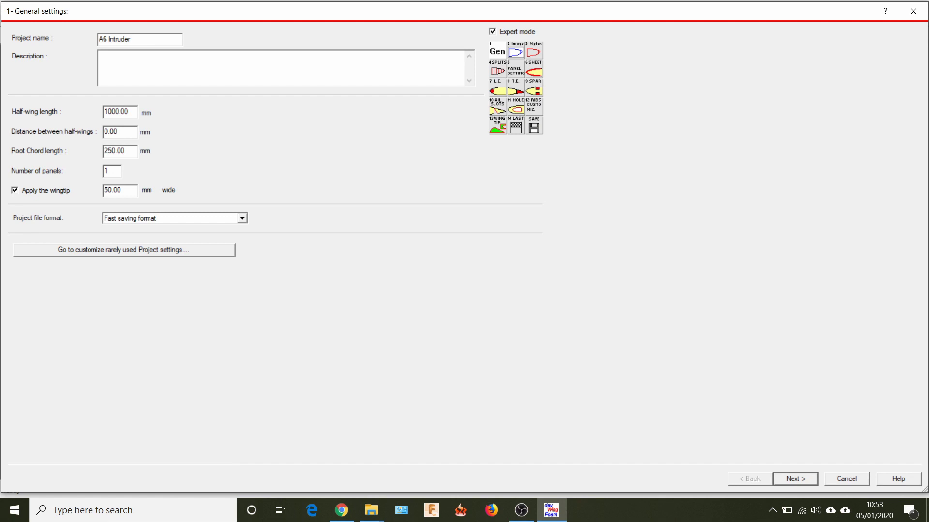
# Name the new project A6 Intruder YT Demo, with a 500 mm half-wing length and a 300 mm root chord.
pyautogui.write('YT Demo')
pyautogui.doubleClick(129, 112)
pyautogui.write('500')
pyautogui.doubleClick(126, 152)
pyautogui.write('300')
# Set the number of panels to 2 and turn off the wingtip.
pyautogui.click(105, 172)
pyautogui.doubleClick(105, 172)
pyautogui.click(15, 190)
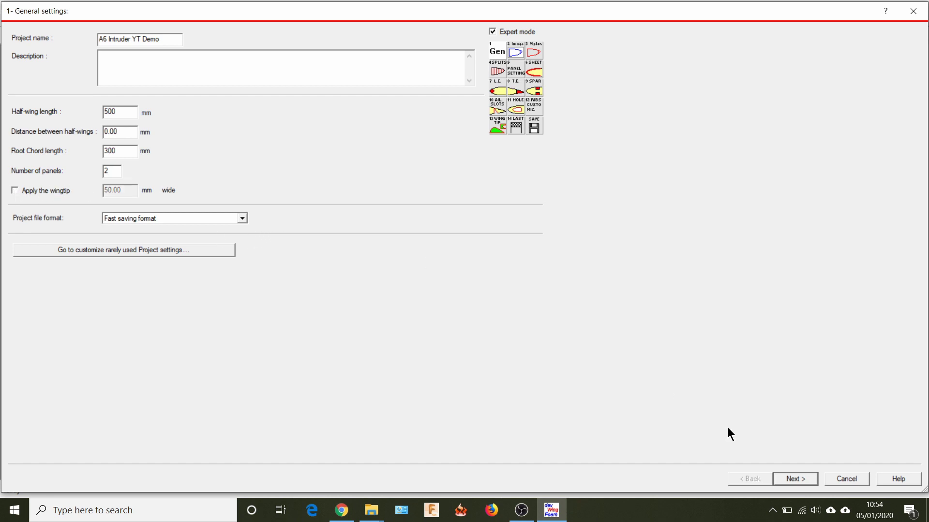
# Load the JPEG grumman_a_6e_intruder_3.jpg as the background image of the right half-wing plan.
pyautogui.click(790, 480)
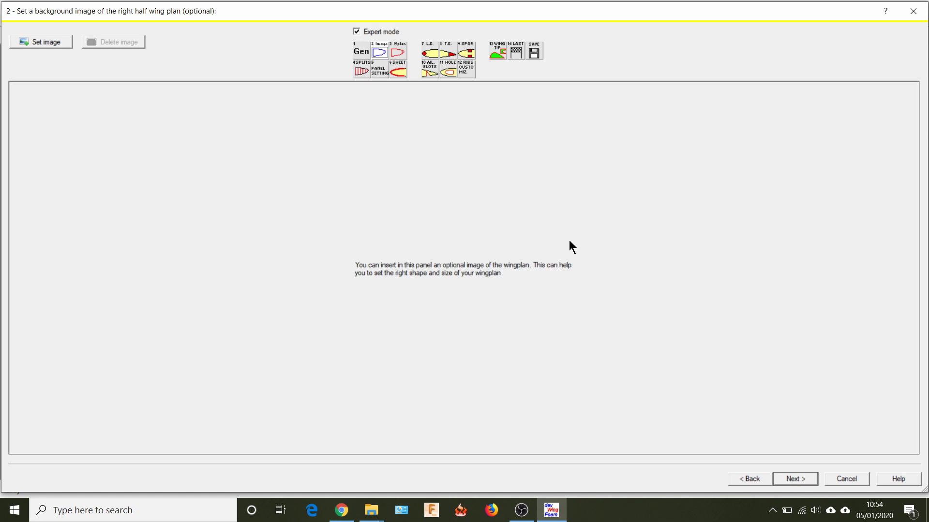
pyautogui.click(36, 42)
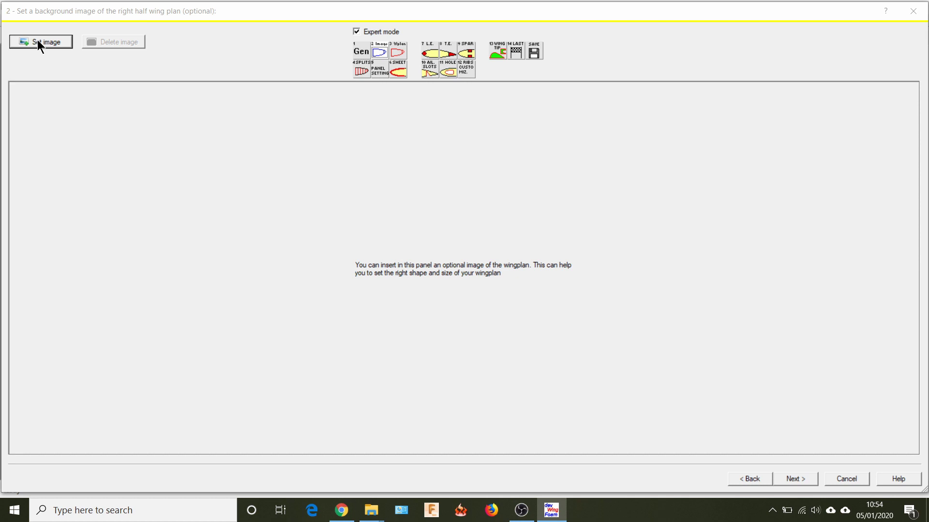
pyautogui.click(521, 318)
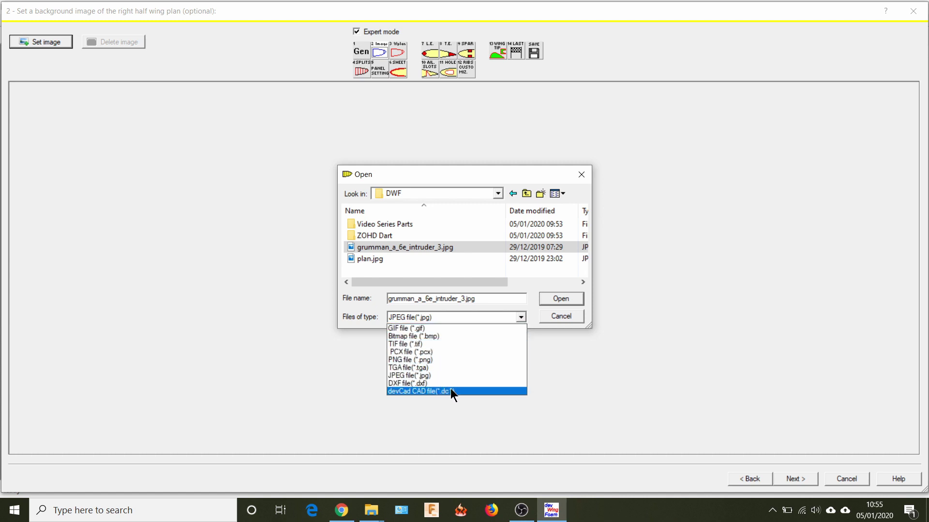
pyautogui.click(564, 299)
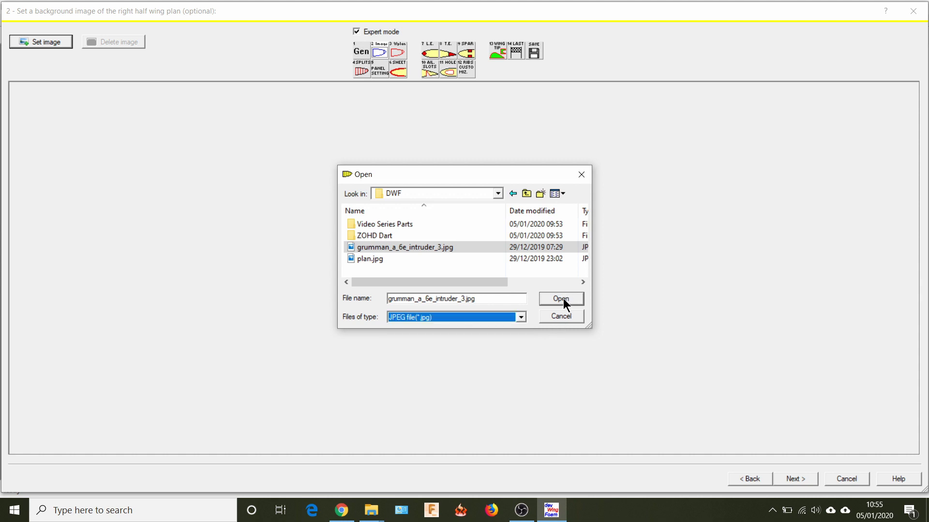
pyautogui.click(563, 298)
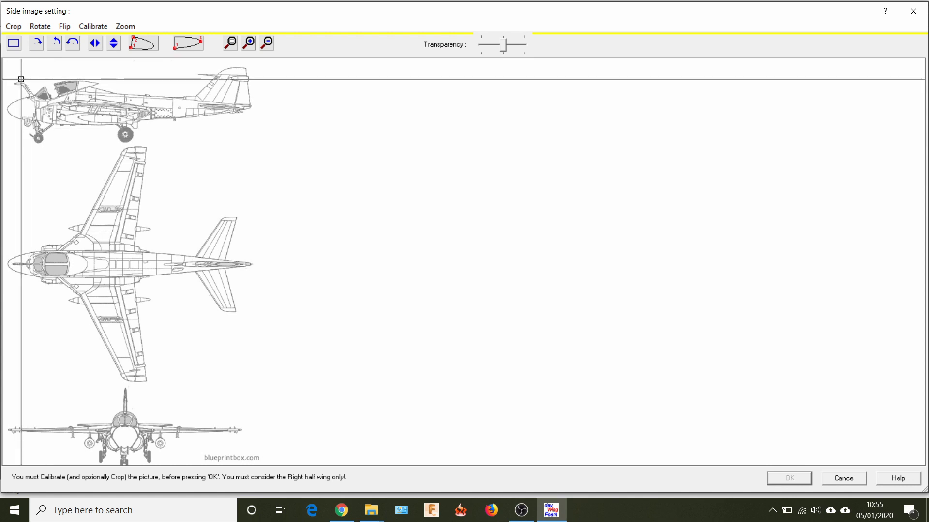
# Crop the image to the aircraft's plan view and rotate it 90° clockwise so the nose points up.
pyautogui.click(13, 43)
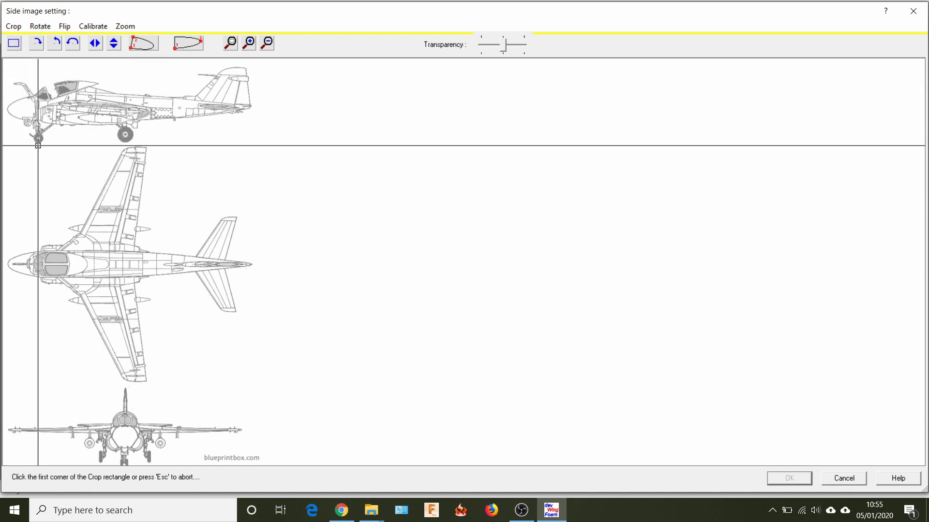
pyautogui.click(6, 140)
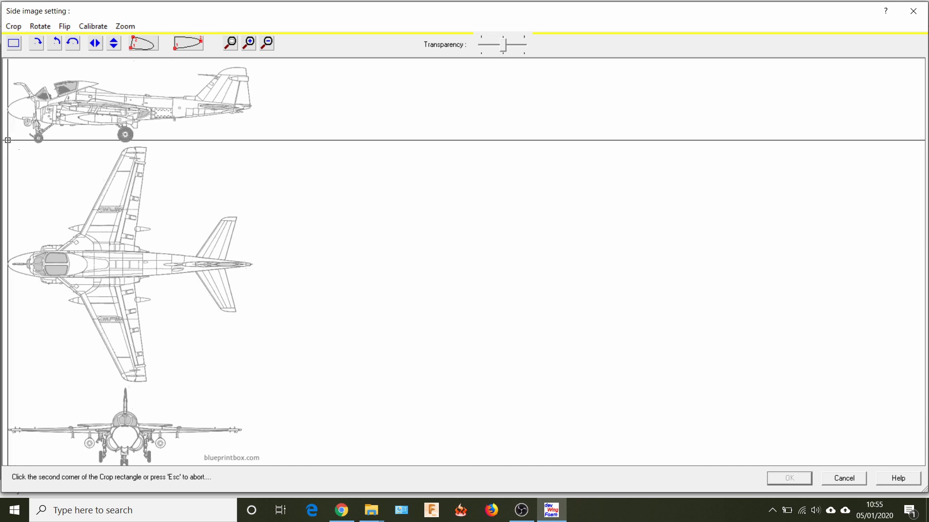
pyautogui.click(252, 386)
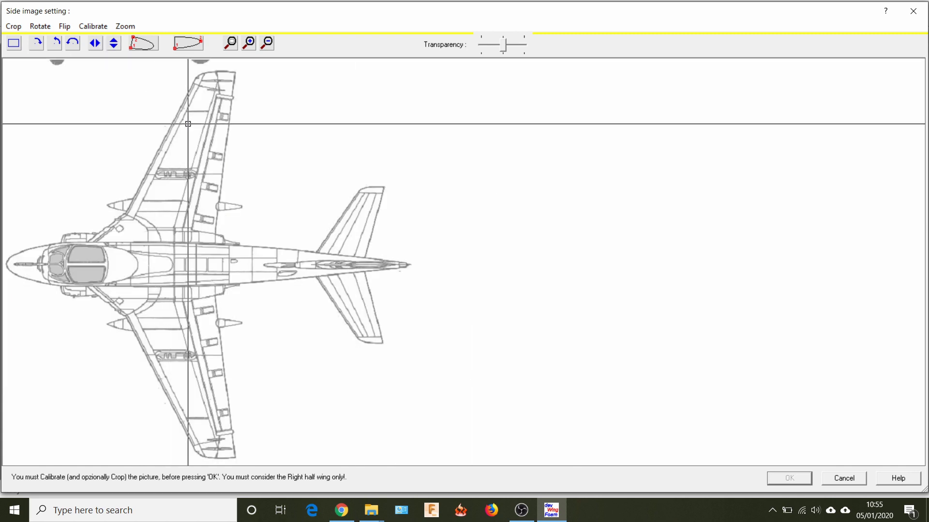
pyautogui.click(38, 41)
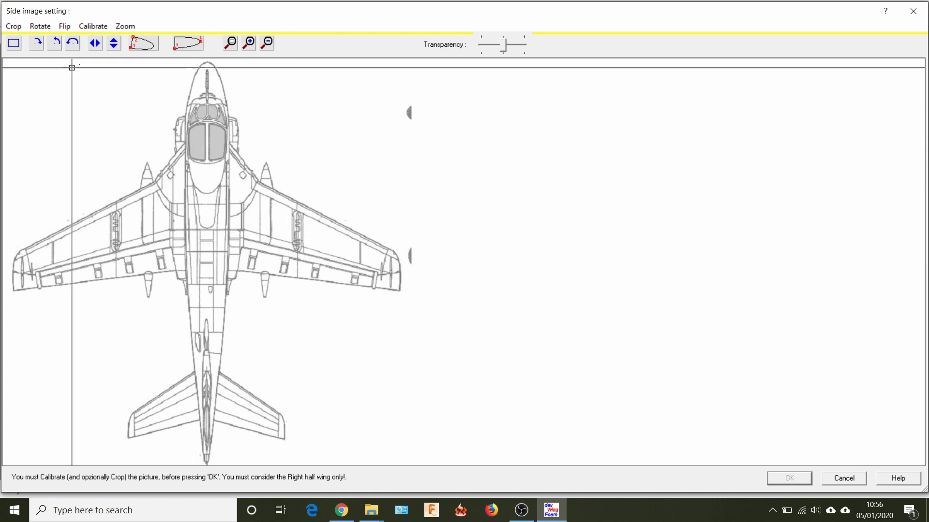
# Straighten the image by picking the trailing edge and leading edge of the same rib midway along the left wing.
pyautogui.click(134, 47)
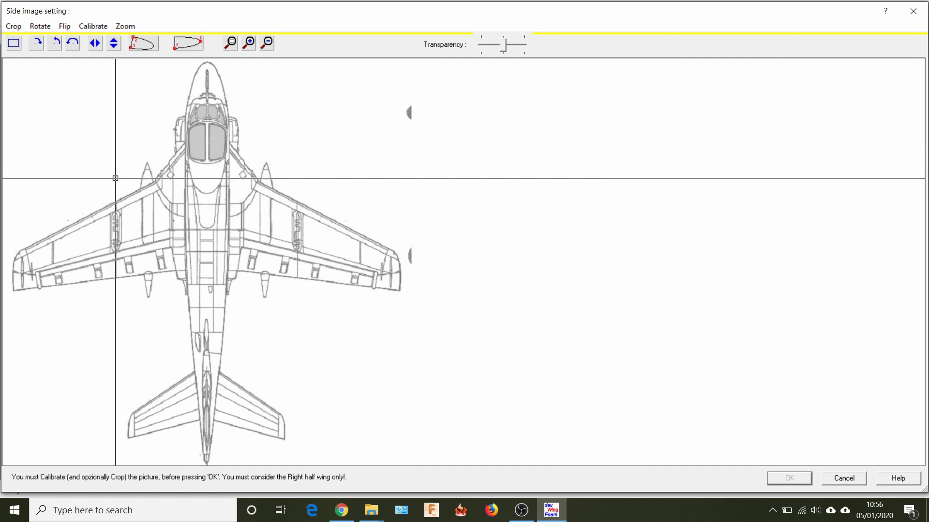
pyautogui.click(133, 52)
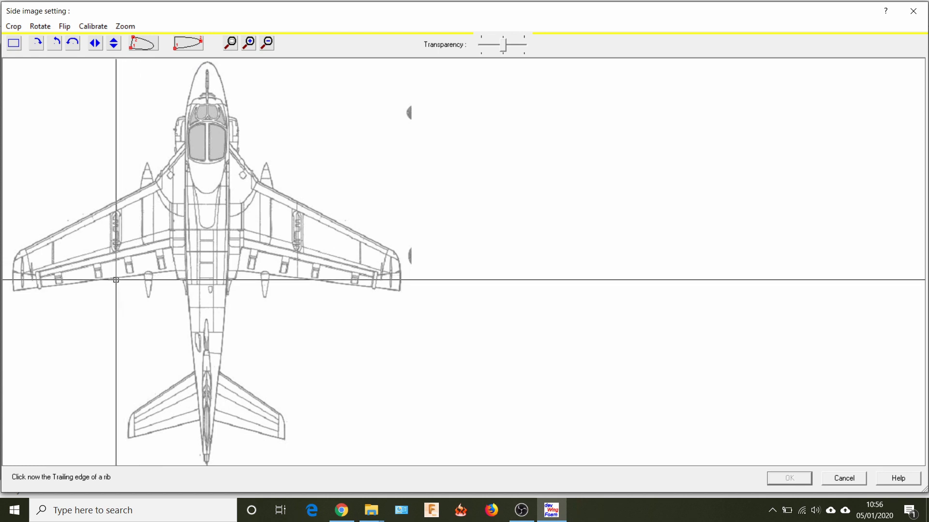
pyautogui.click(116, 278)
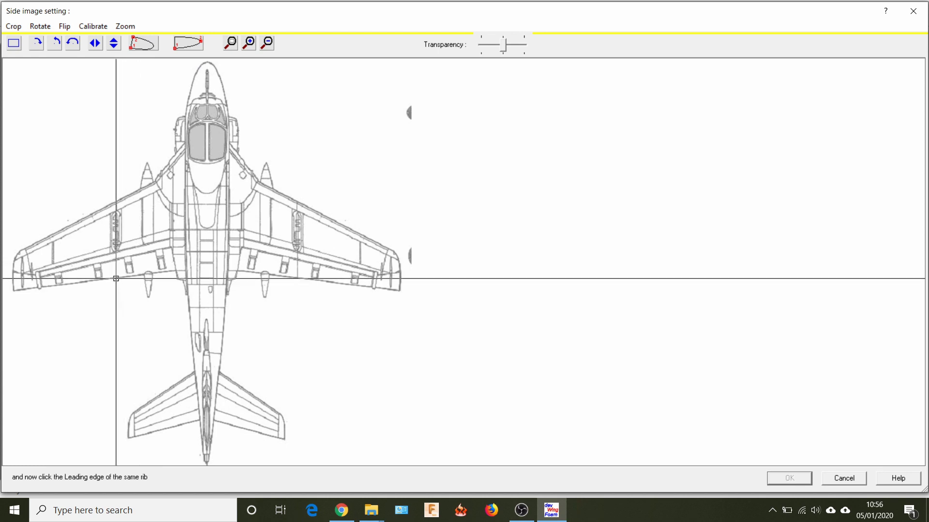
pyautogui.click(116, 202)
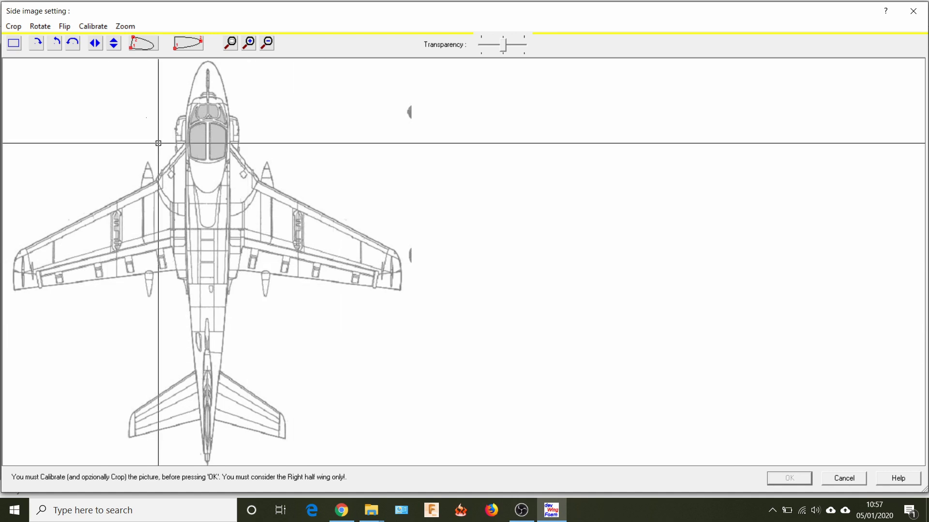
# Calibrate the image from the root trailing edge at the fuselage side to the right wing's outermost point, and accept it.
pyautogui.click(186, 48)
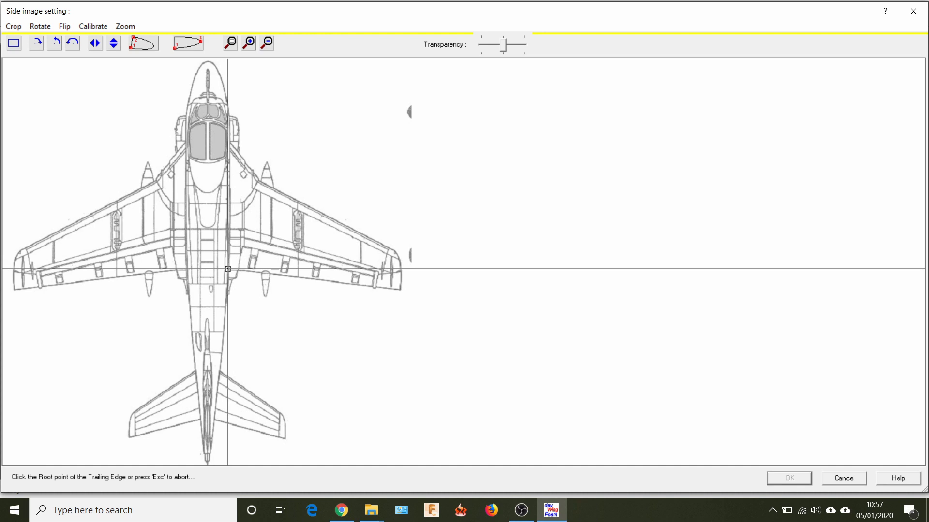
pyautogui.scroll(1, 225, 269)
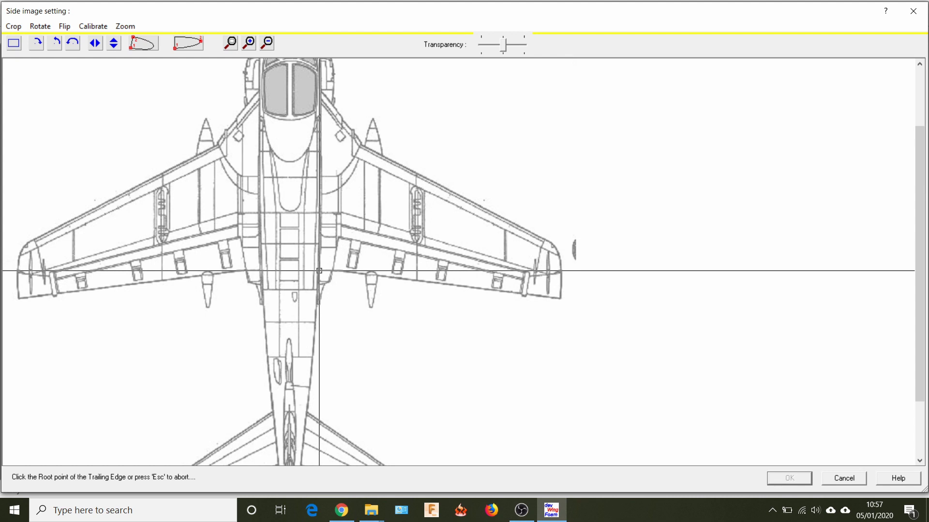
pyautogui.click(318, 270)
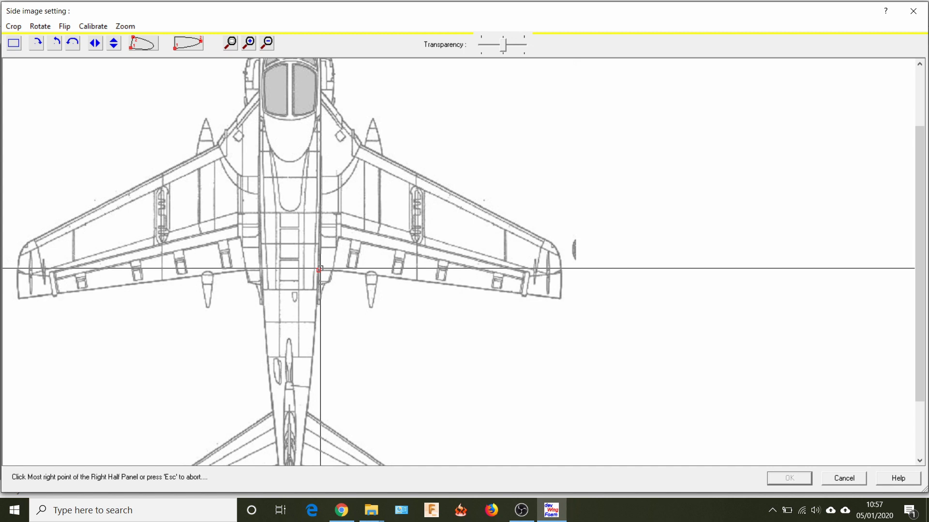
pyautogui.click(562, 90)
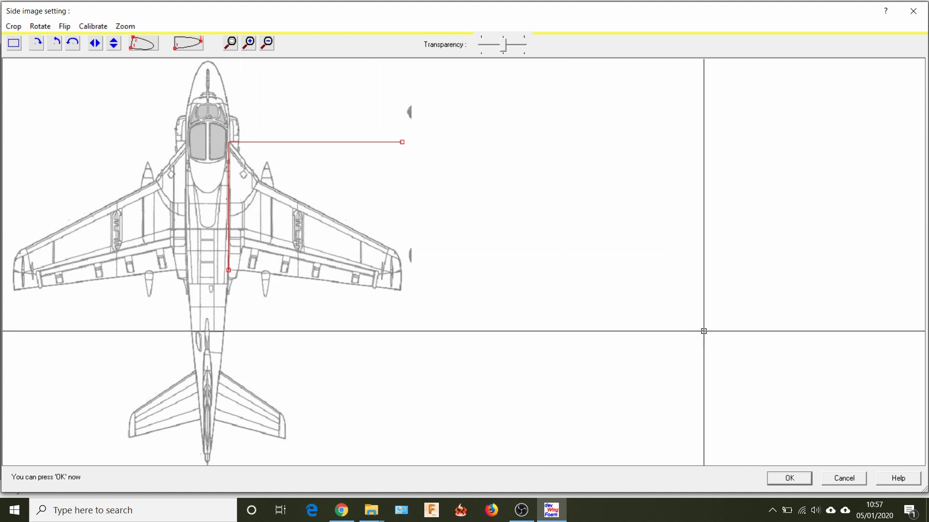
pyautogui.click(791, 481)
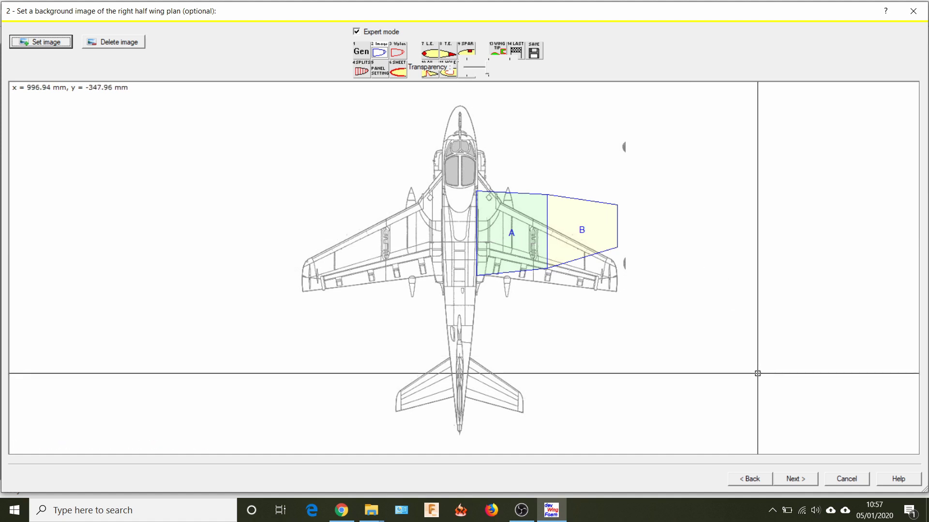
# In the wing planform definition, measure the plan's root chord along the fuselage side and set the root chord length to 370 mm.
pyautogui.click(794, 477)
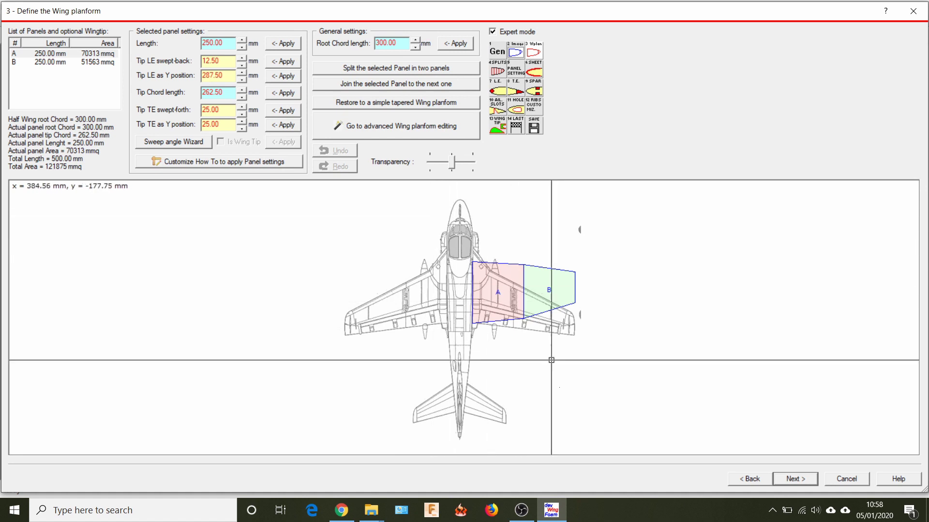
pyautogui.scroll(3, 537, 387)
pyautogui.scroll(-3, 527, 312)
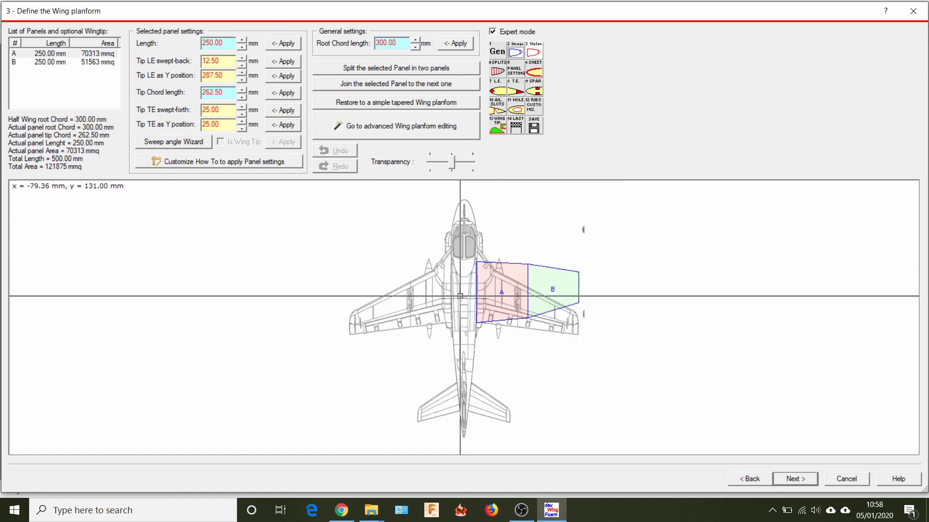
pyautogui.scroll(3, 517, 309)
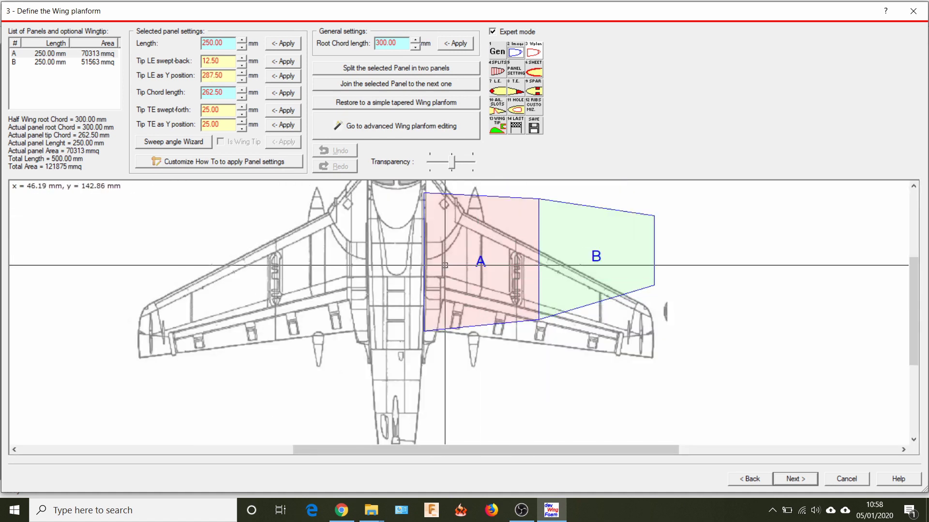
pyautogui.moveTo(460, 250); pyautogui.dragTo(438, 302, button='middle')
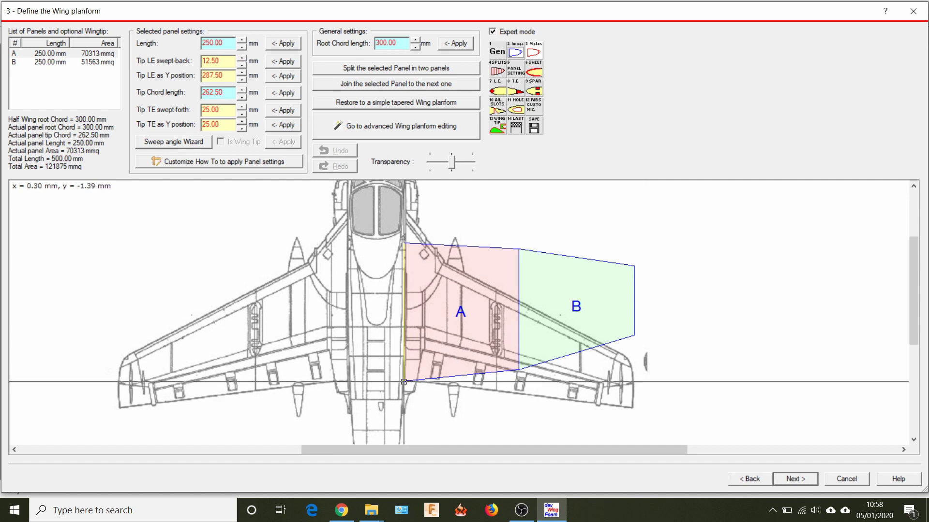
pyautogui.moveTo(404, 382); pyautogui.dragTo(404, 211)
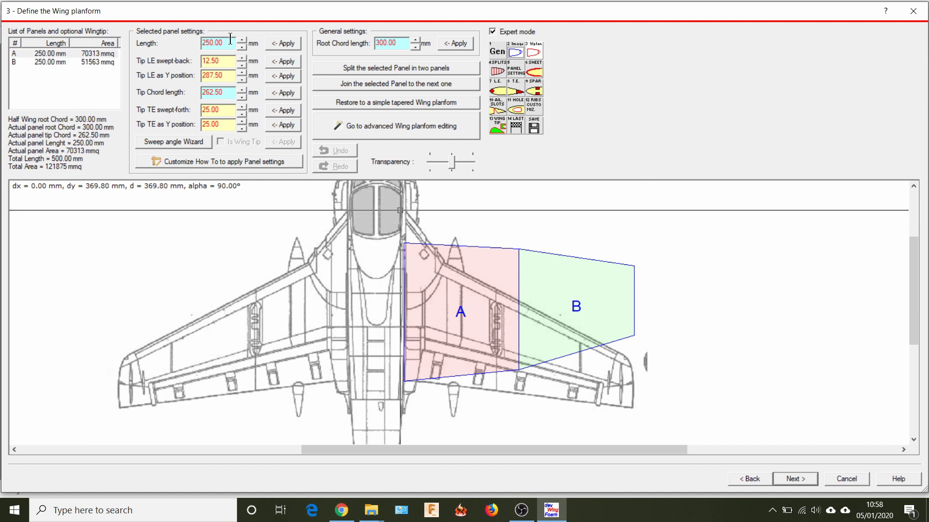
pyautogui.moveTo(232, 41); pyautogui.dragTo(185, 38)
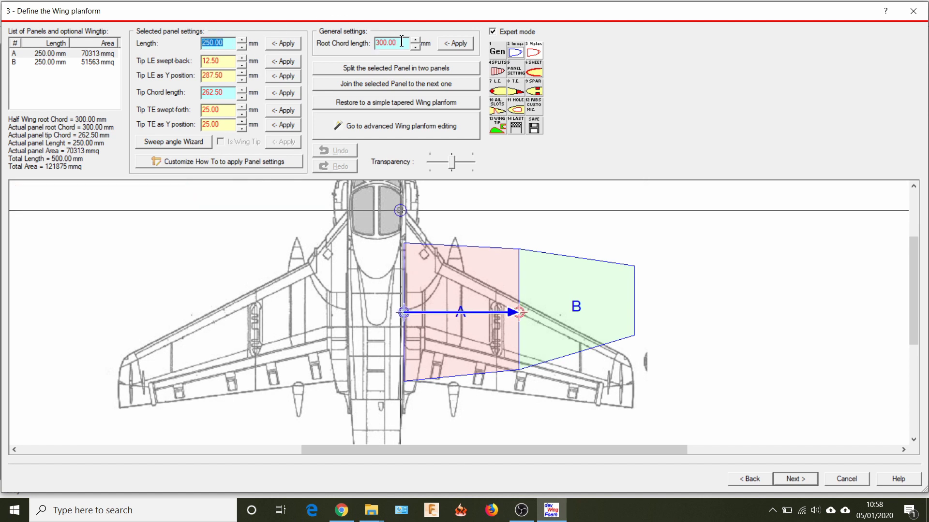
pyautogui.moveTo(401, 42); pyautogui.dragTo(366, 44)
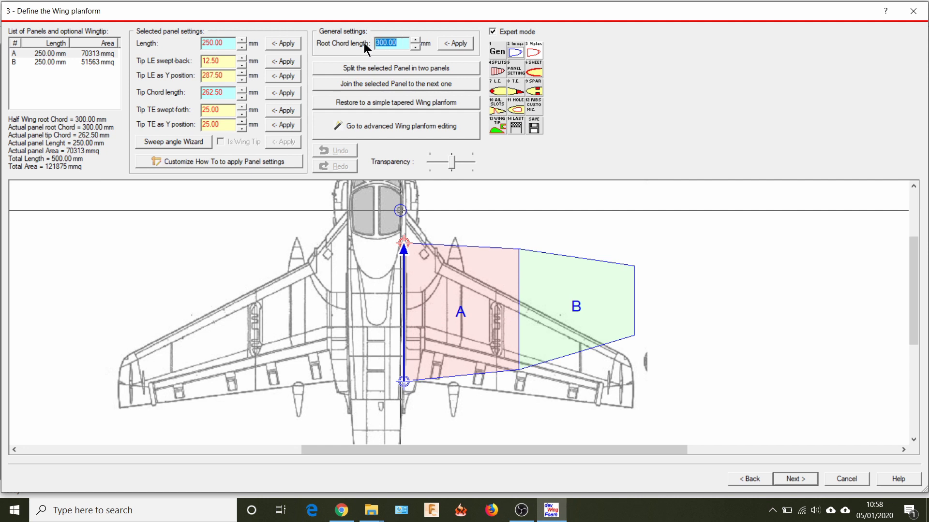
pyautogui.write('370')
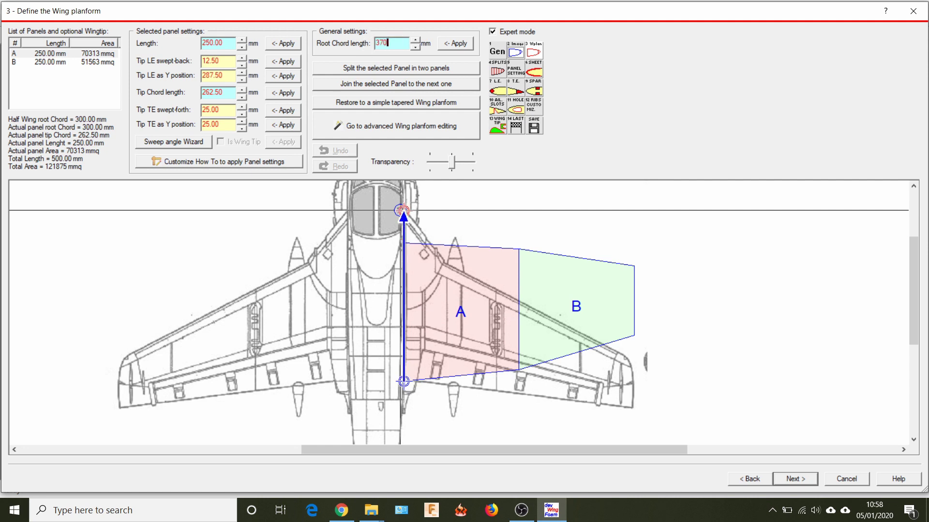
pyautogui.click(462, 44)
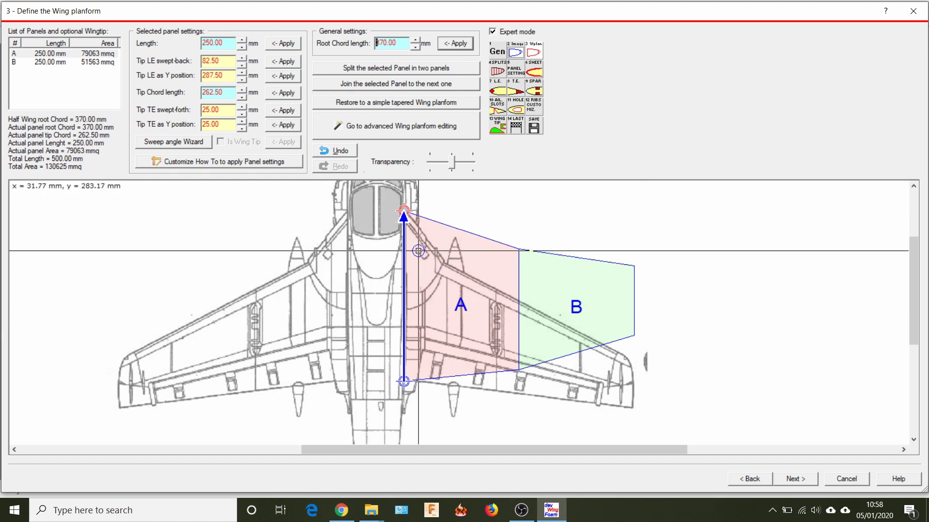
# Shorten panel A to 86.85 mm by moving its tip rib inward to the leading-edge kink in the plan.
pyautogui.click(230, 63)
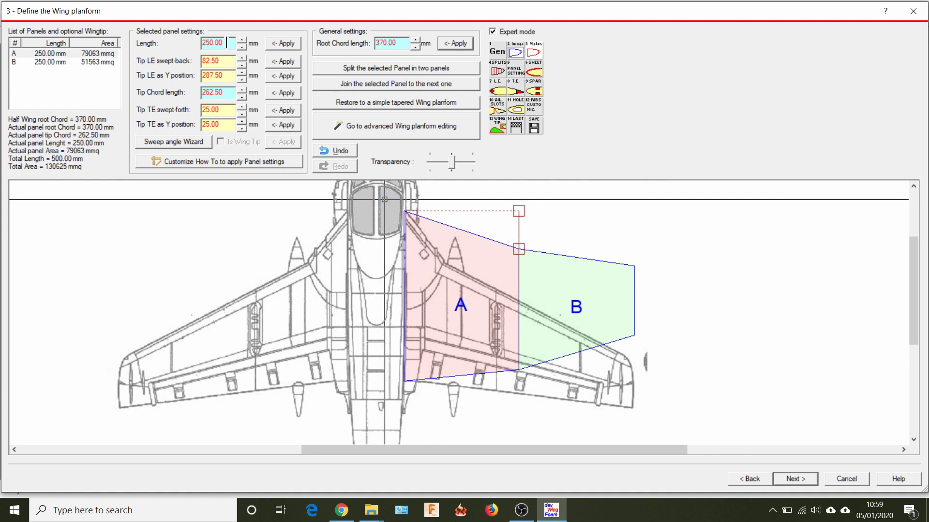
pyautogui.click(226, 43)
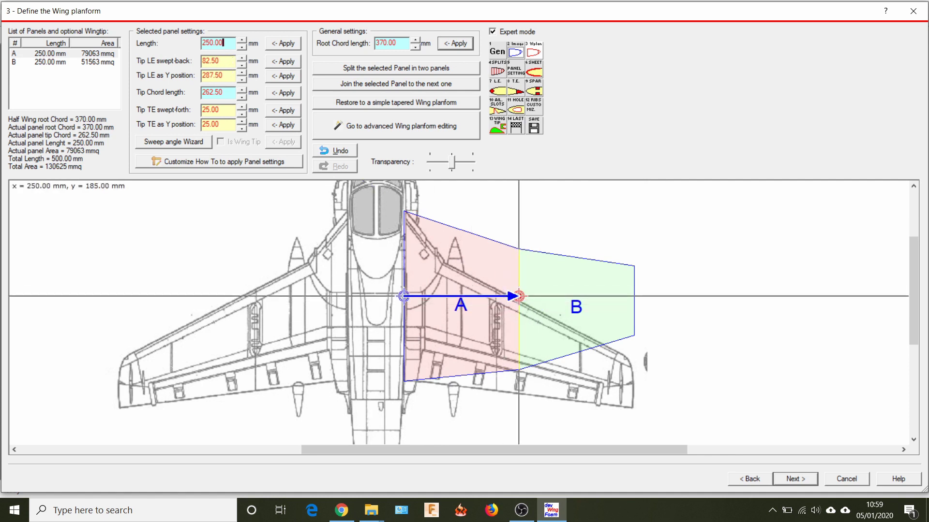
pyautogui.moveTo(518, 296); pyautogui.dragTo(443, 296)
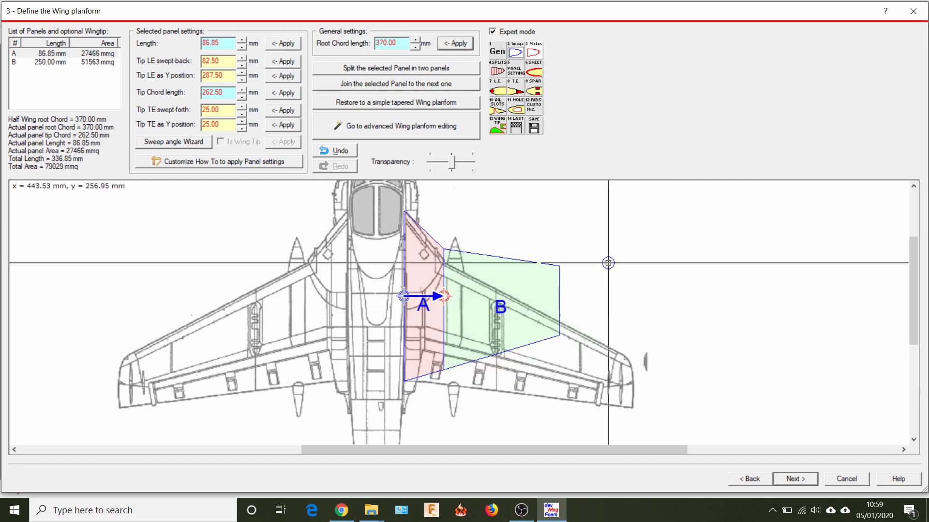
# Measure the span from panel B's root rib to the plan's wingtip and set panel B's length to 410 mm.
pyautogui.click(52, 62)
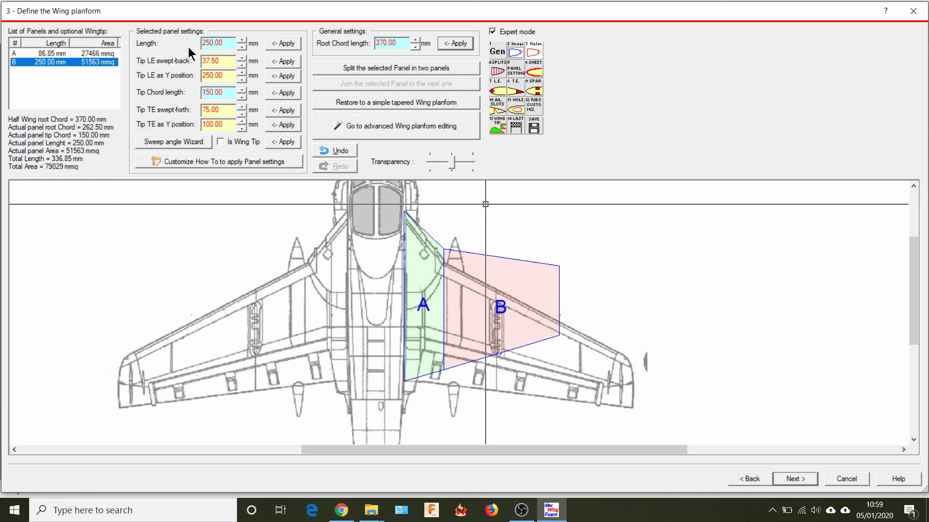
pyautogui.click(231, 42)
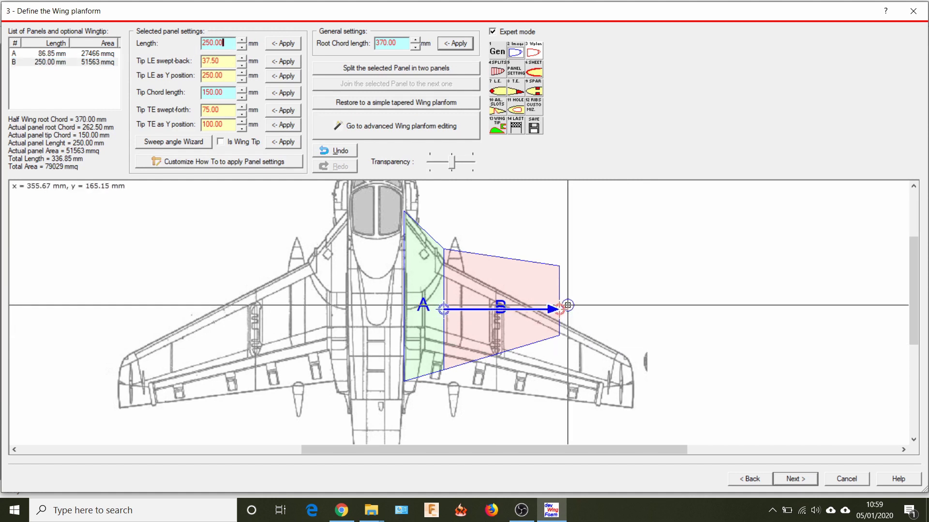
pyautogui.moveTo(559, 310)
pyautogui.mouseDown()
pyautogui.moveTo(533, 306)
pyautogui.moveTo(560, 304)
pyautogui.mouseUp()
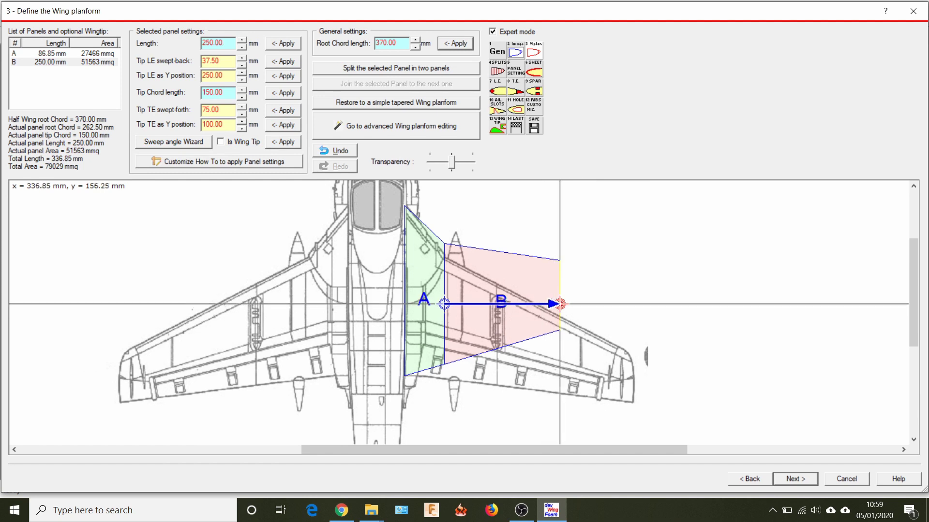
pyautogui.click(560, 304)
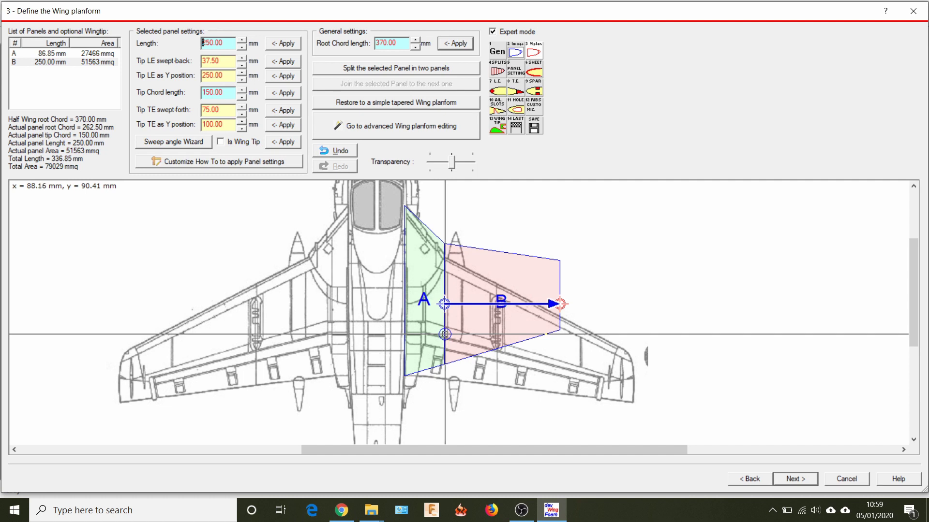
pyautogui.moveTo(445, 334)
pyautogui.mouseDown()
pyautogui.moveTo(650, 380)
pyautogui.moveTo(622, 373)
pyautogui.moveTo(622, 334)
pyautogui.moveTo(634, 333)
pyautogui.mouseUp()
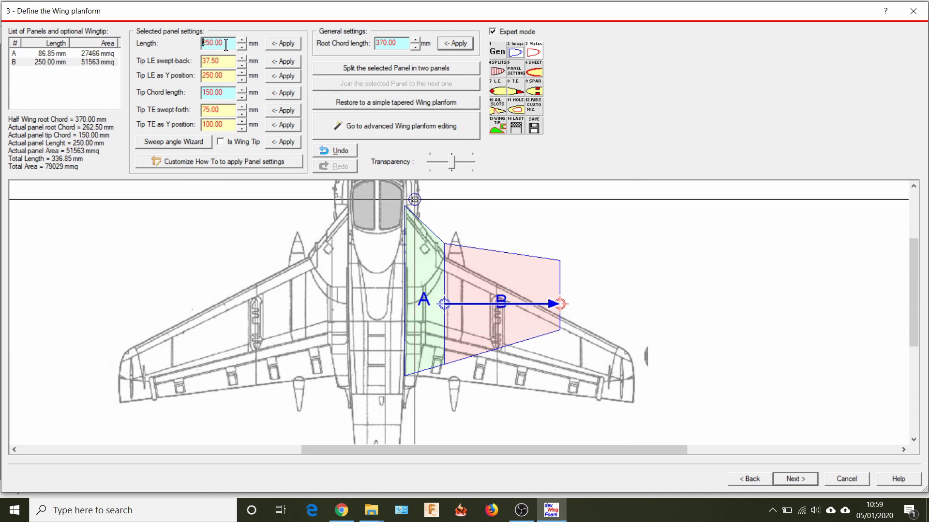
pyautogui.moveTo(226, 45); pyautogui.dragTo(196, 40)
pyautogui.write('4')
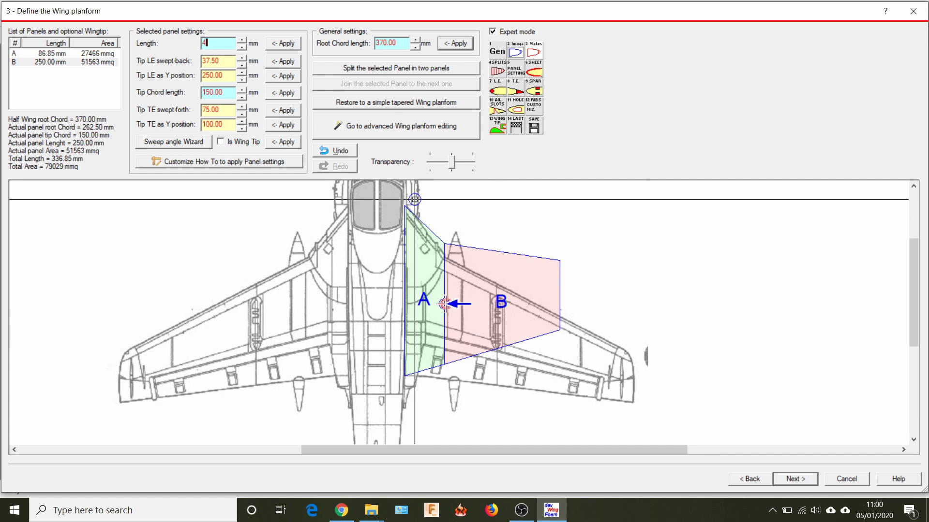
pyautogui.write('10')
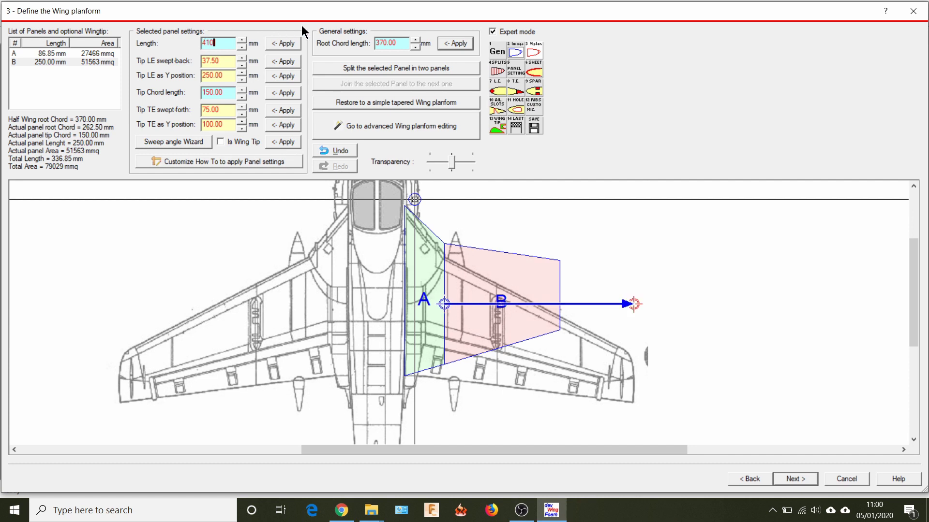
pyautogui.click(282, 45)
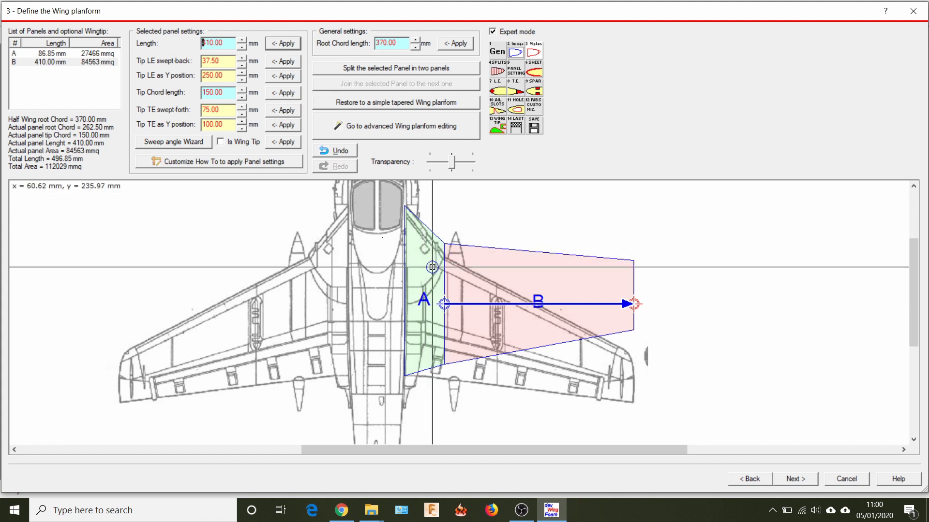
# Sweep panel A's tip leading edge back to 114.36 mm by picking the leading-edge kink in the plan.
pyautogui.click(51, 53)
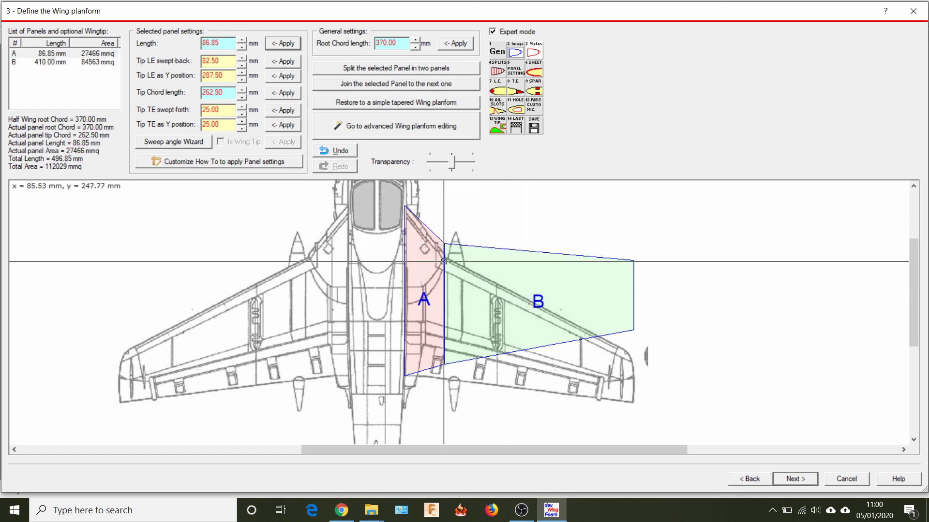
pyautogui.click(223, 61)
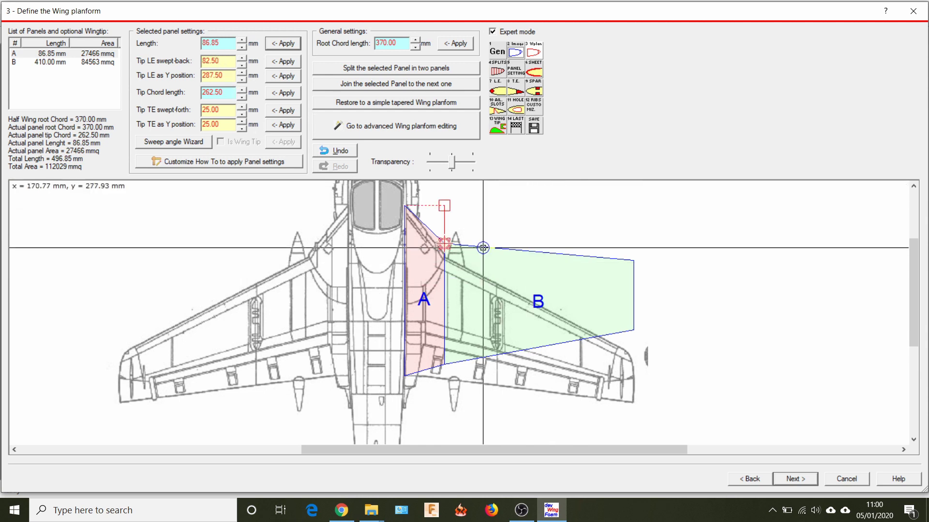
pyautogui.click(444, 258)
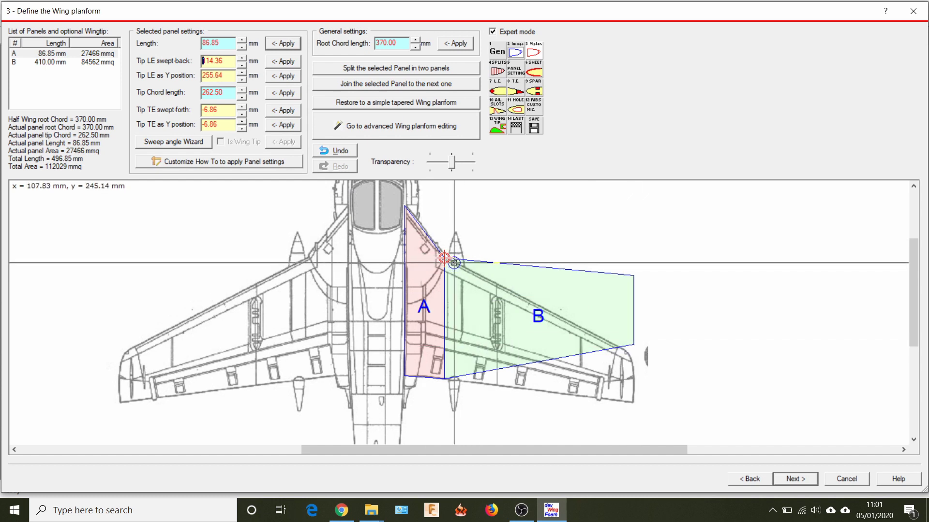
# Measure the plan's outer leading-edge angle from the kink outward and set panel B's LE sweep angle to 26.76° with the Sweep angle Wizard.
pyautogui.moveTo(454, 263); pyautogui.dragTo(664, 368)
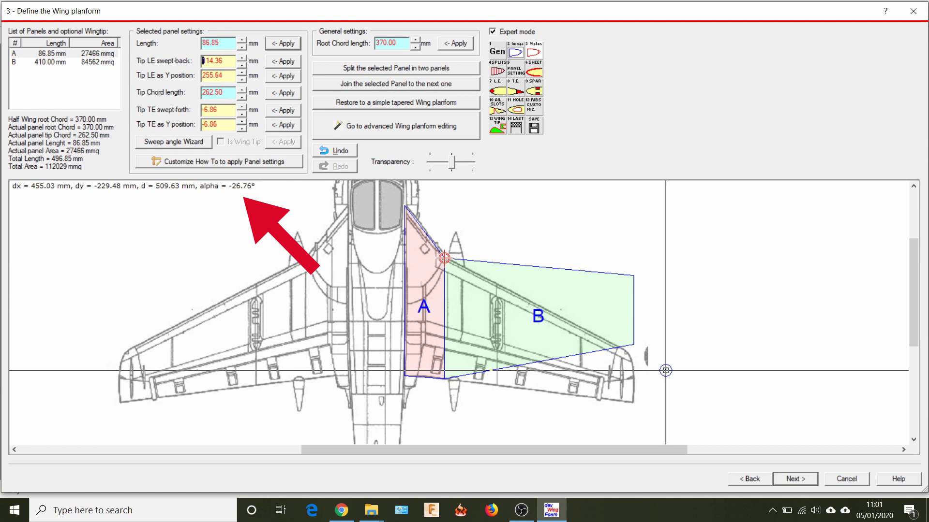
pyautogui.click(15, 63)
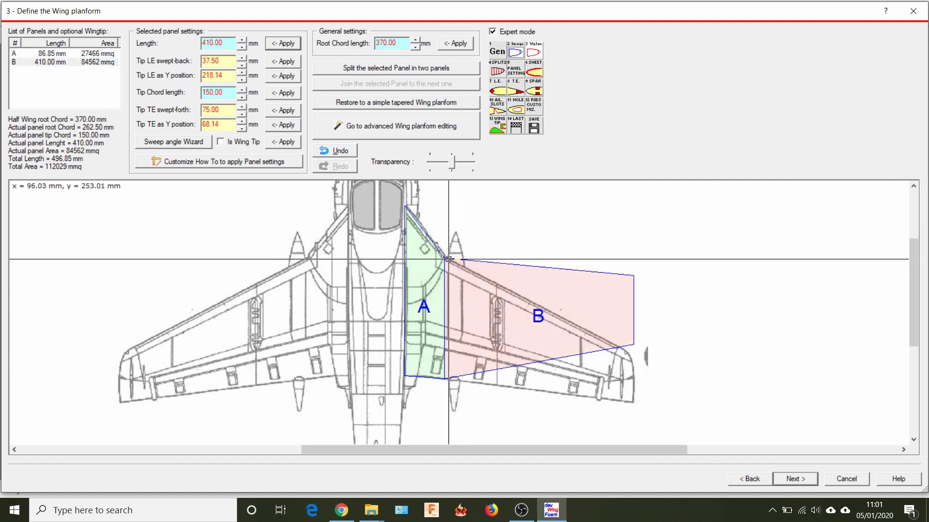
pyautogui.moveTo(441, 256); pyautogui.dragTo(445, 259)
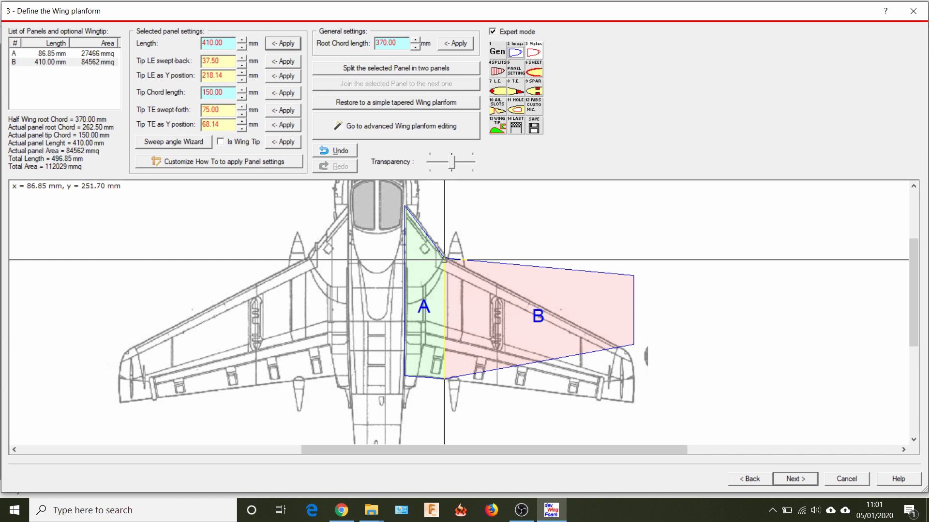
pyautogui.click(176, 146)
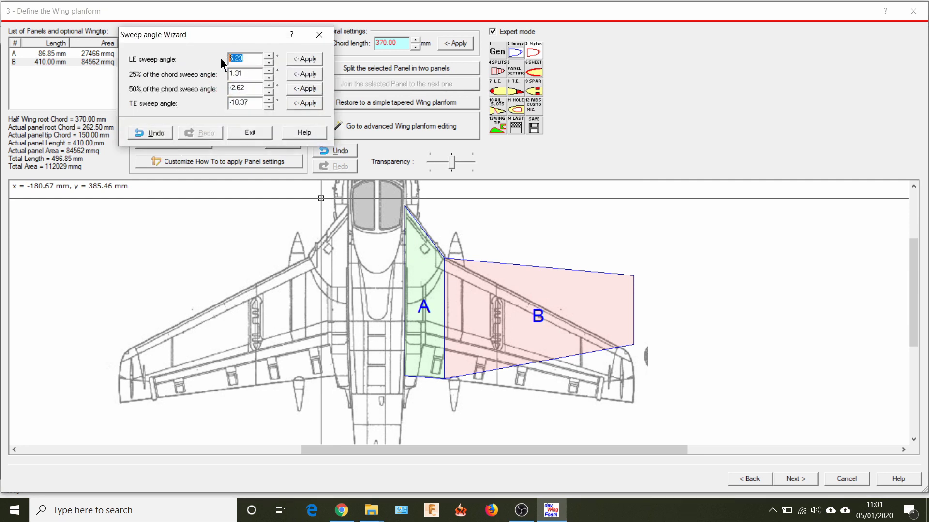
pyautogui.write('2')
pyautogui.click(292, 59)
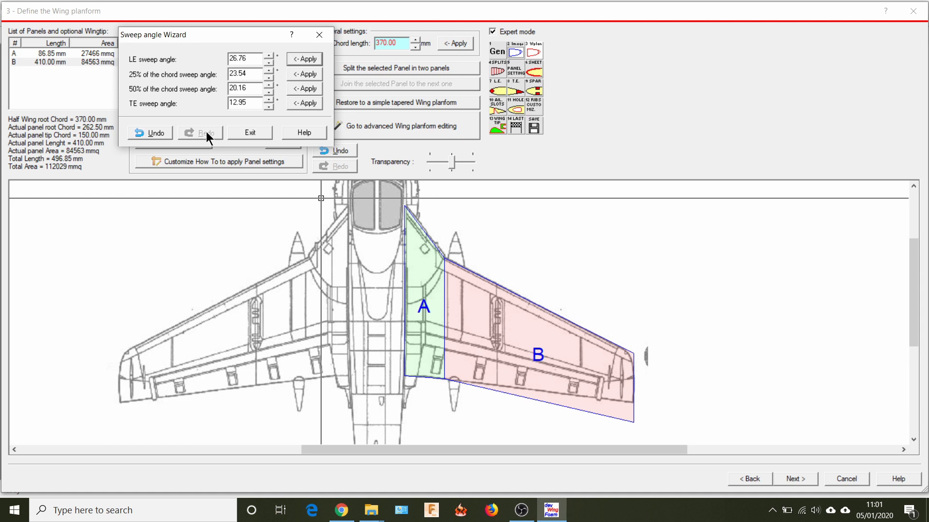
pyautogui.click(248, 138)
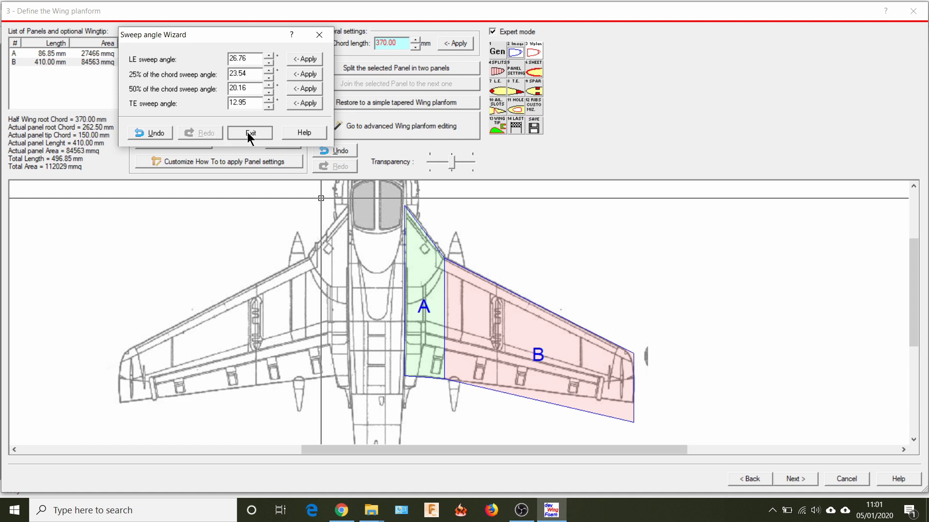
pyautogui.click(250, 136)
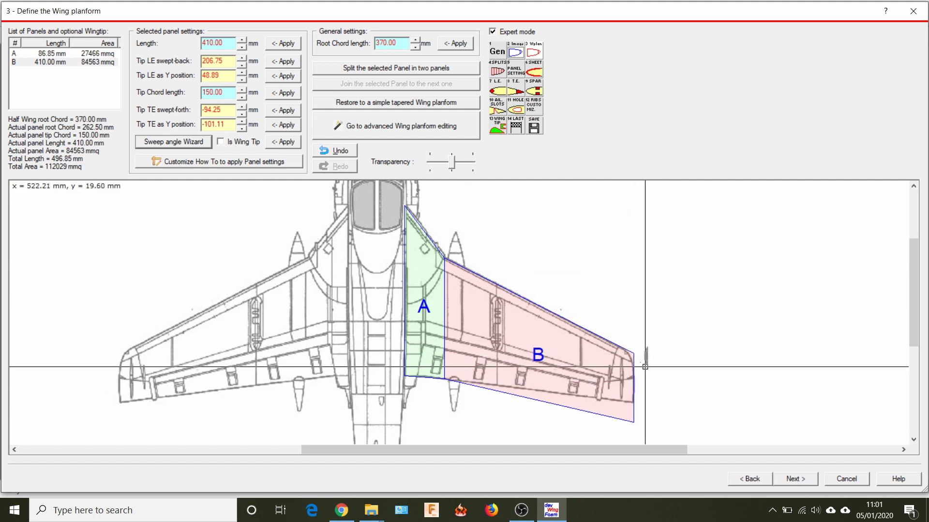
# Measure the plan's tip chord from panel B's tip leading edge to the trailing edge and set the tip chord length to 110 mm.
pyautogui.scroll(-3, 634, 355)
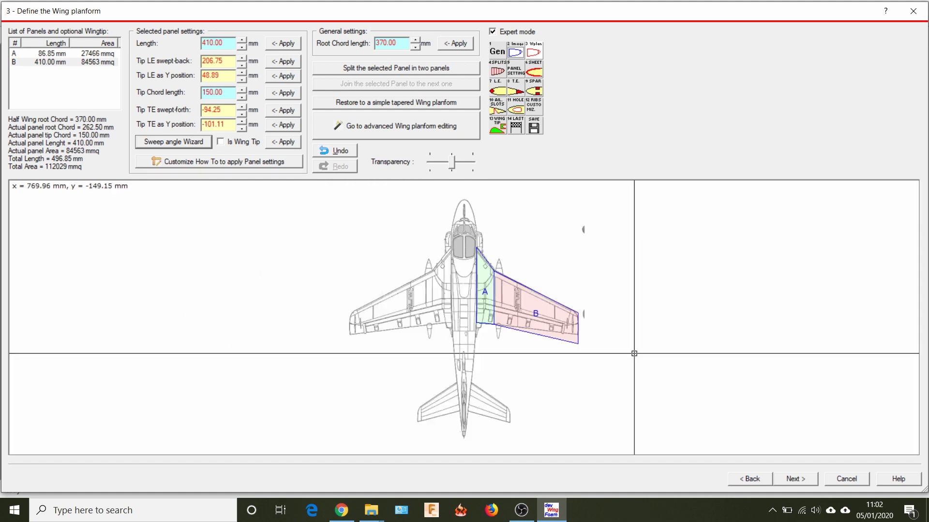
pyautogui.scroll(5, 584, 331)
pyautogui.scroll(1, 583, 331)
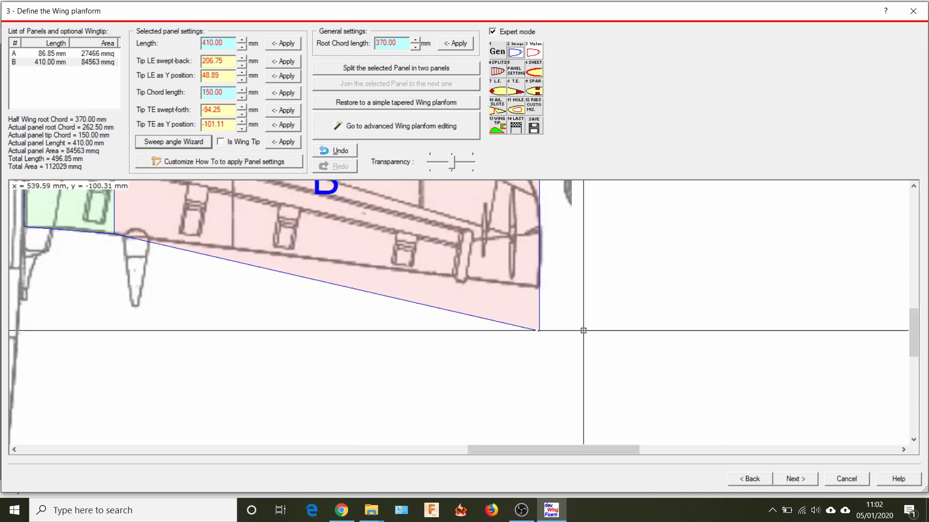
pyautogui.scroll(-4, 580, 317)
pyautogui.scroll(4, 561, 308)
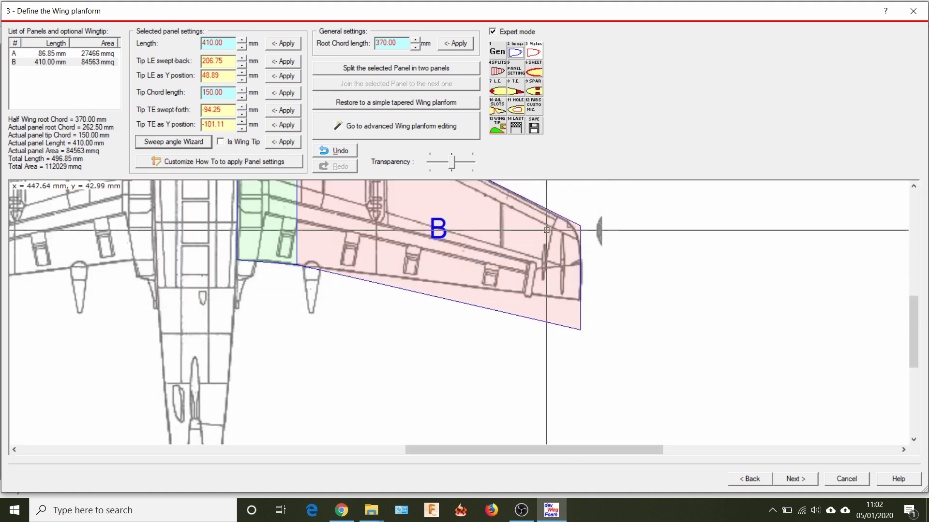
pyautogui.scroll(3, 565, 199)
pyautogui.scroll(-2, 566, 199)
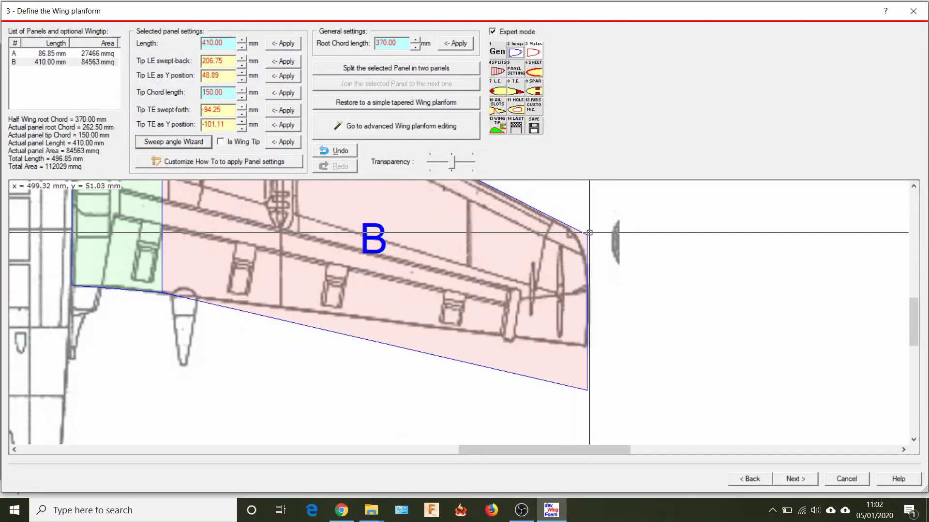
pyautogui.moveTo(586, 235); pyautogui.dragTo(587, 347)
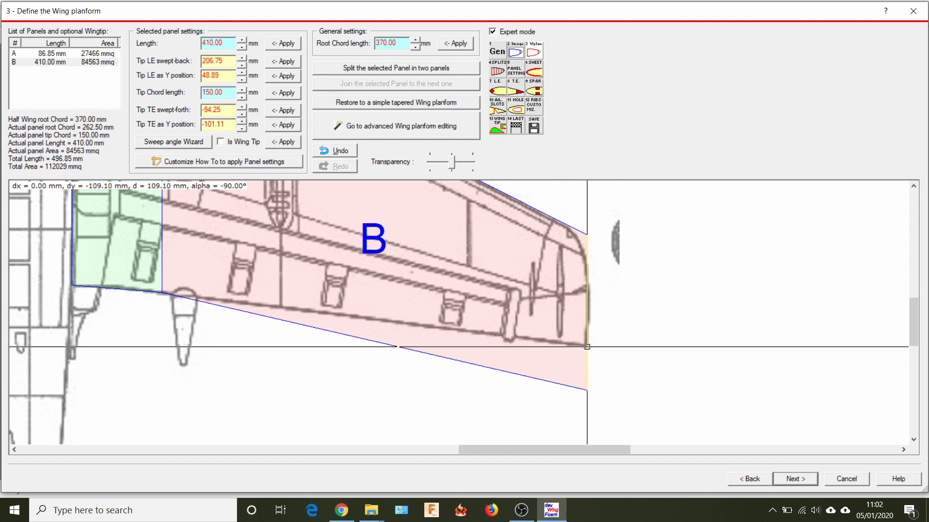
pyautogui.moveTo(587, 346); pyautogui.dragTo(587, 346)
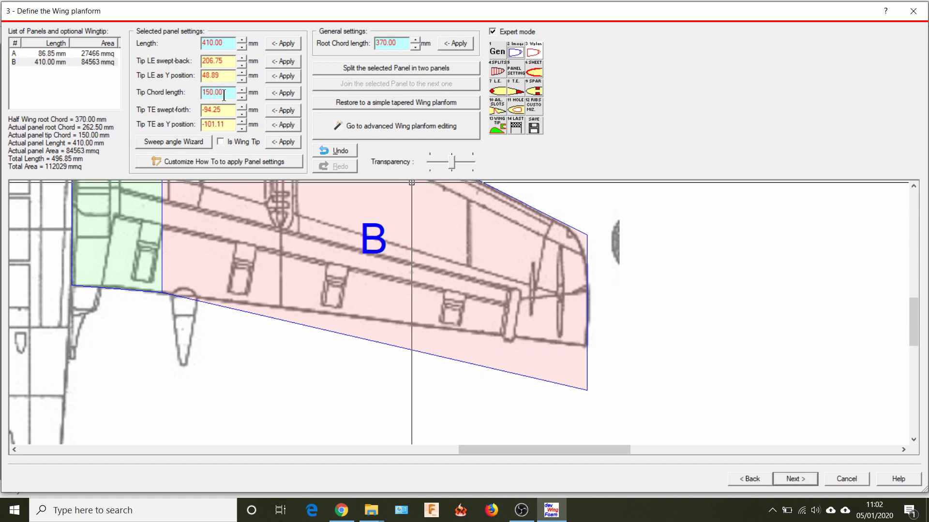
pyautogui.moveTo(224, 92); pyautogui.dragTo(186, 85)
pyautogui.write('110')
pyautogui.click(280, 91)
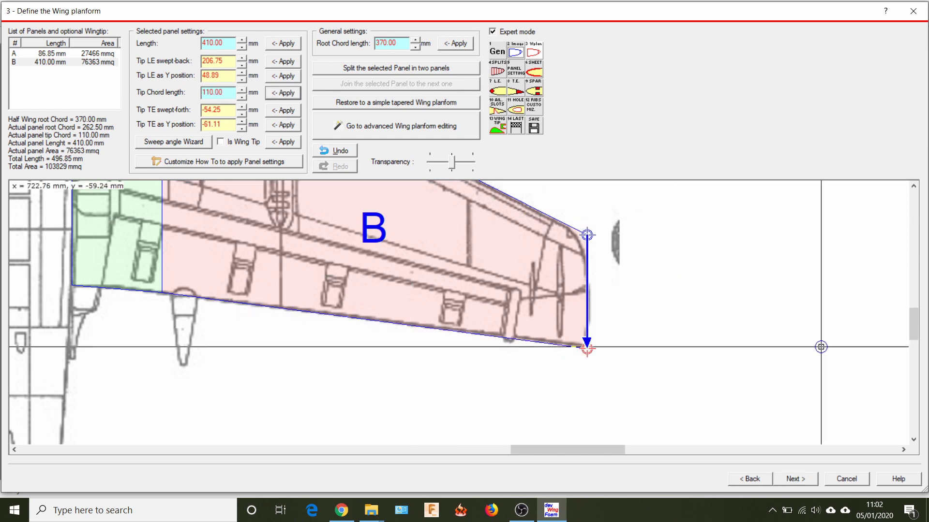
pyautogui.scroll(-3, 822, 344)
pyautogui.scroll(-2, 821, 345)
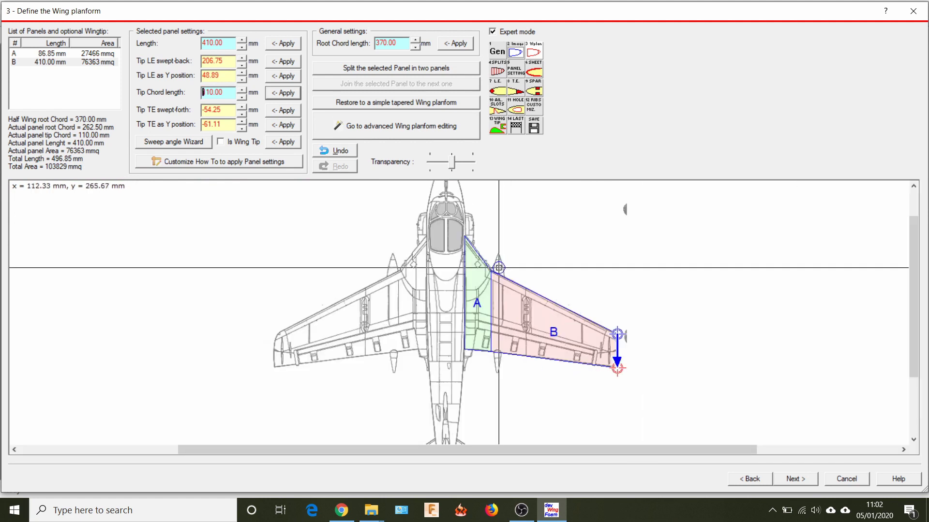
pyautogui.scroll(3, 524, 261)
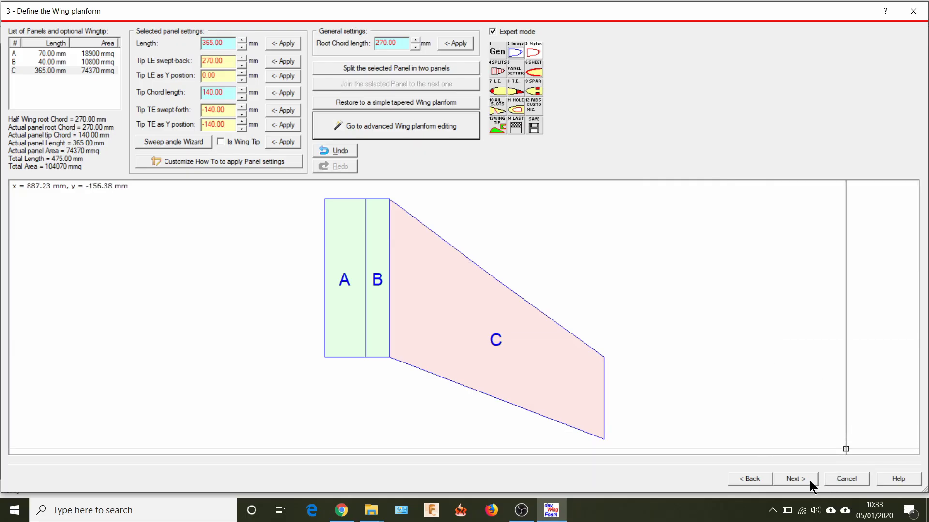
# View the wizard for creating panel splits, close it without adding any, and continue to the airfoil and panel settings.
pyautogui.click(800, 477)
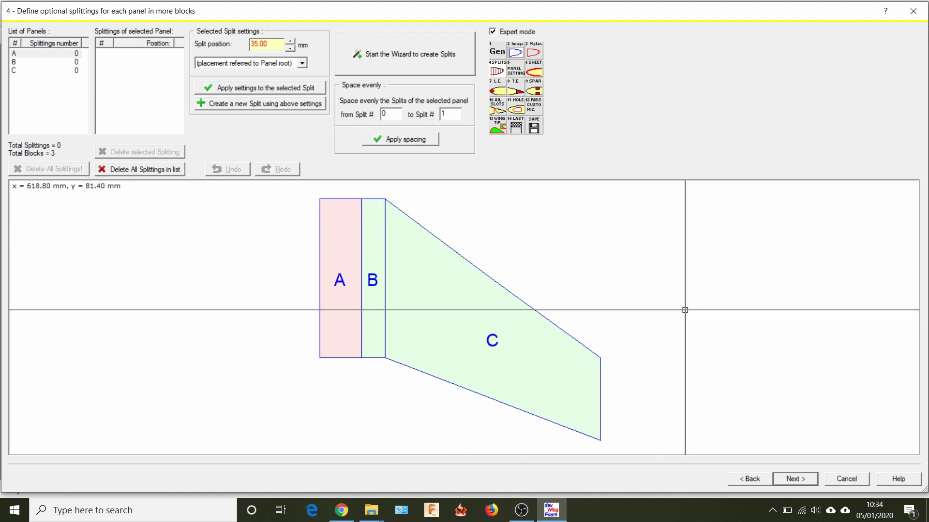
pyautogui.click(442, 58)
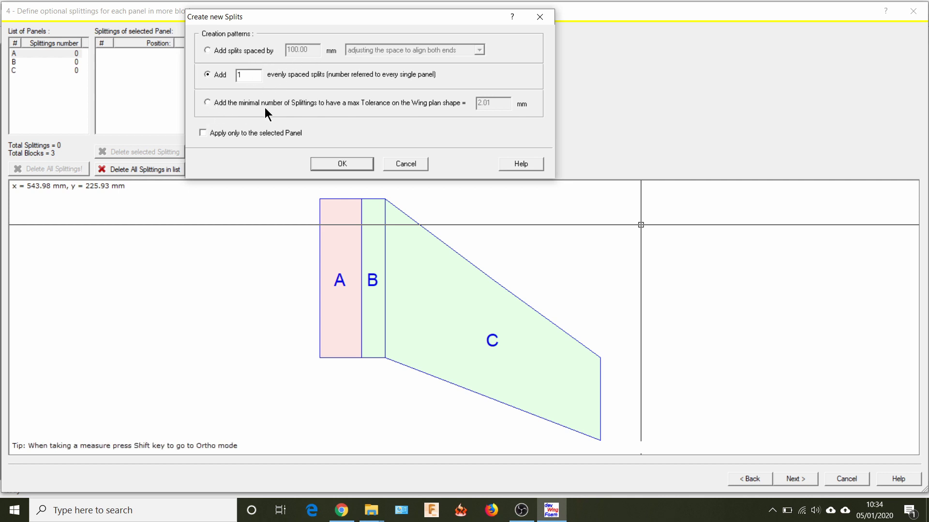
pyautogui.click(411, 166)
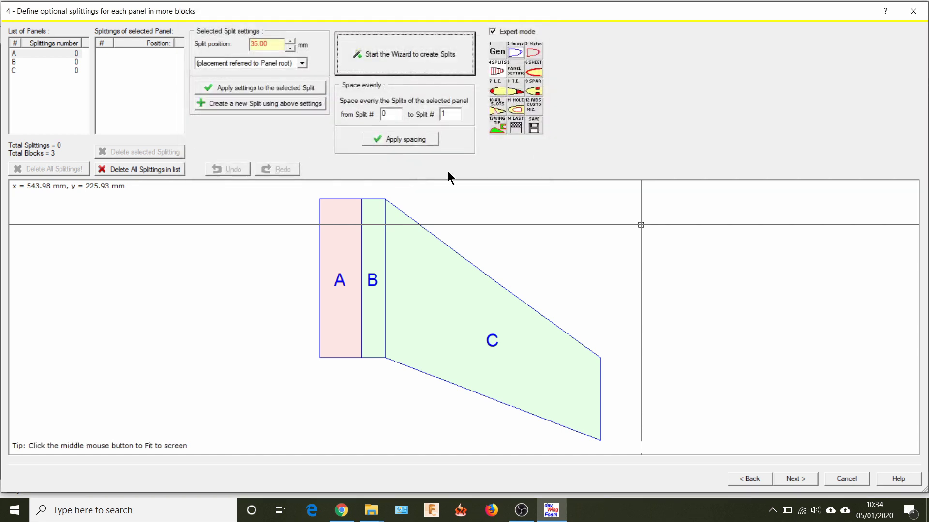
pyautogui.click(794, 480)
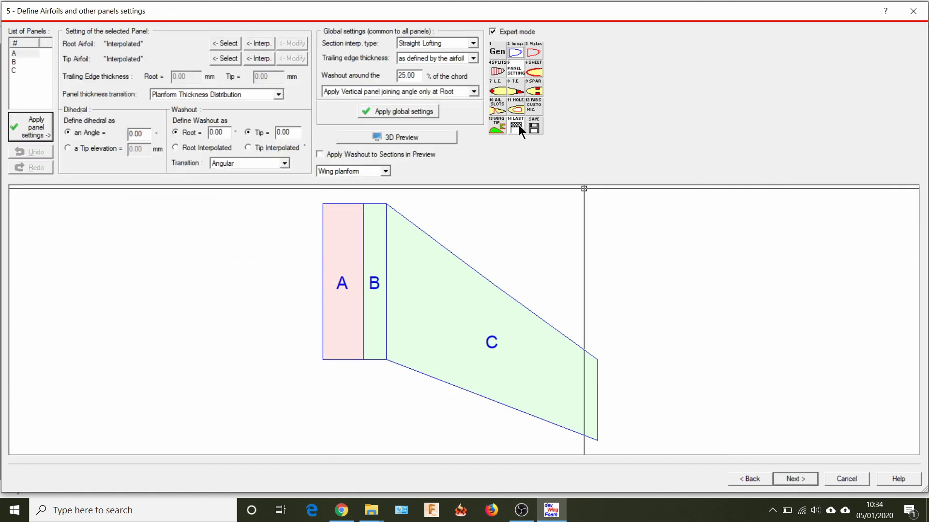
pyautogui.click(534, 127)
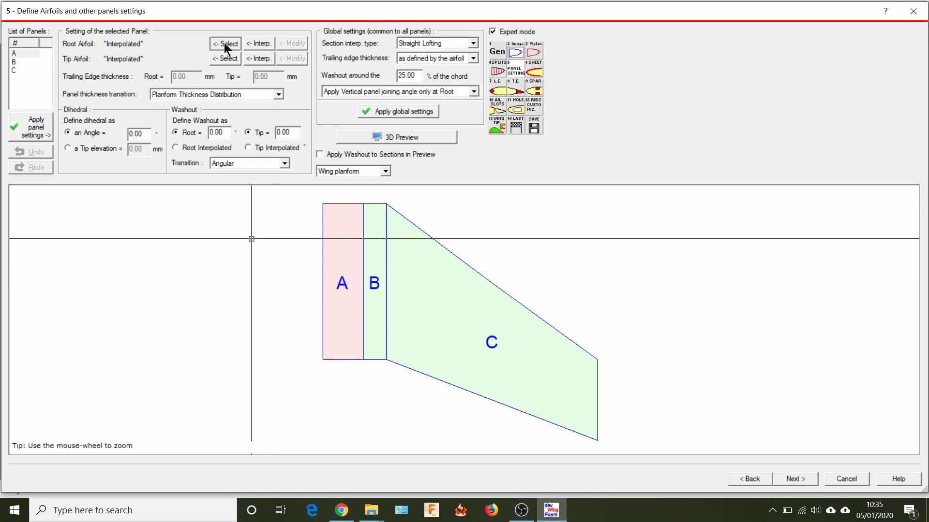
# Open the airfoil selection for panel A's root, clear the name filter, and view the airfoil import options.
pyautogui.click(23, 54)
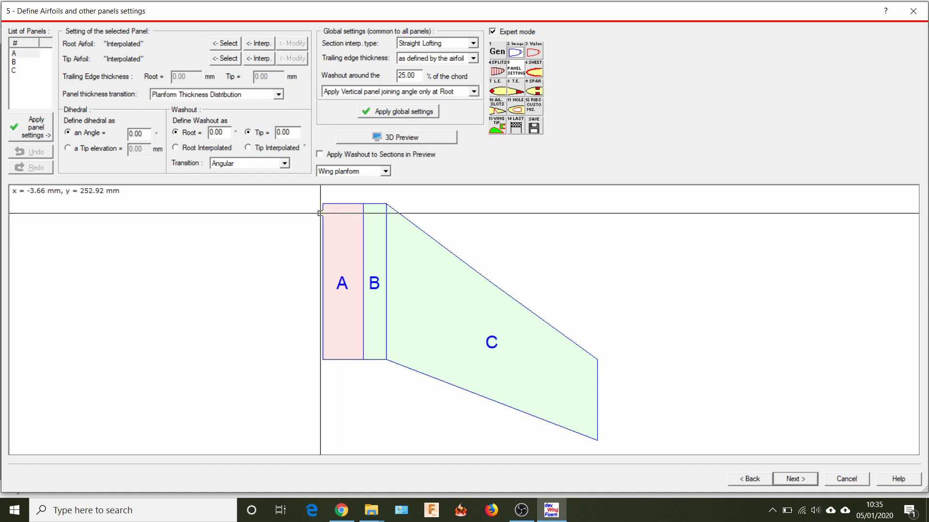
pyautogui.click(225, 43)
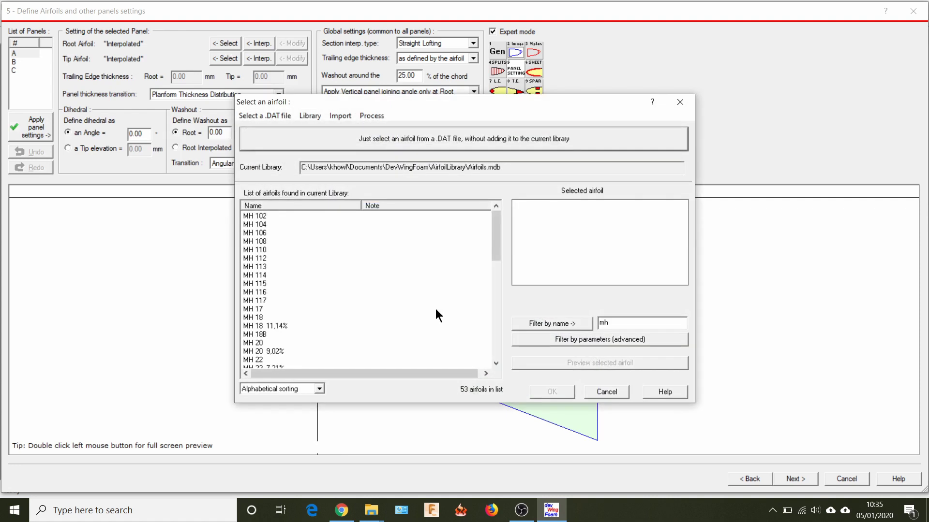
pyautogui.click(606, 322)
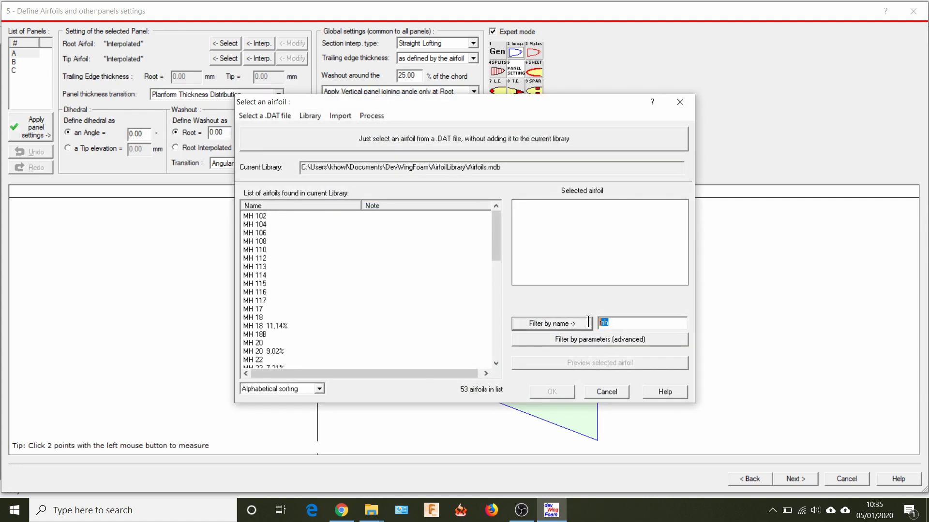
pyautogui.press('Delete')
pyautogui.click(562, 327)
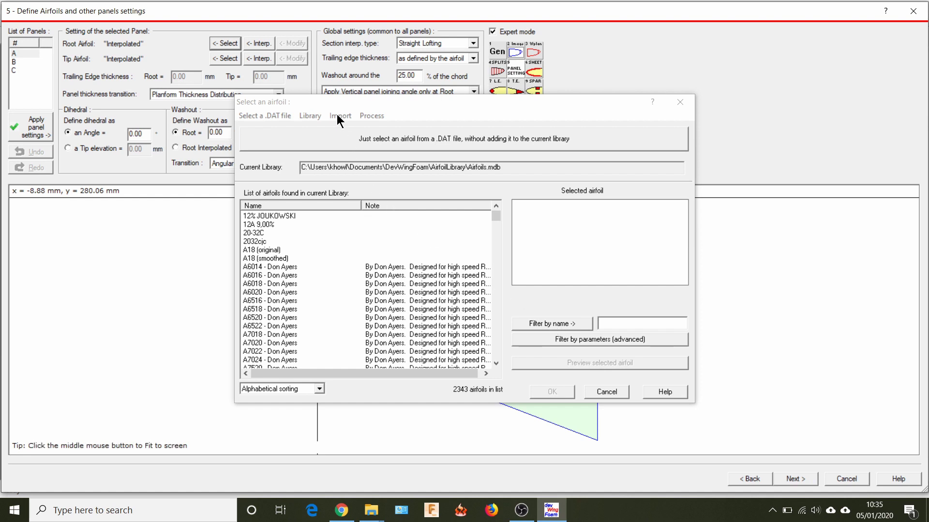
pyautogui.click(337, 116)
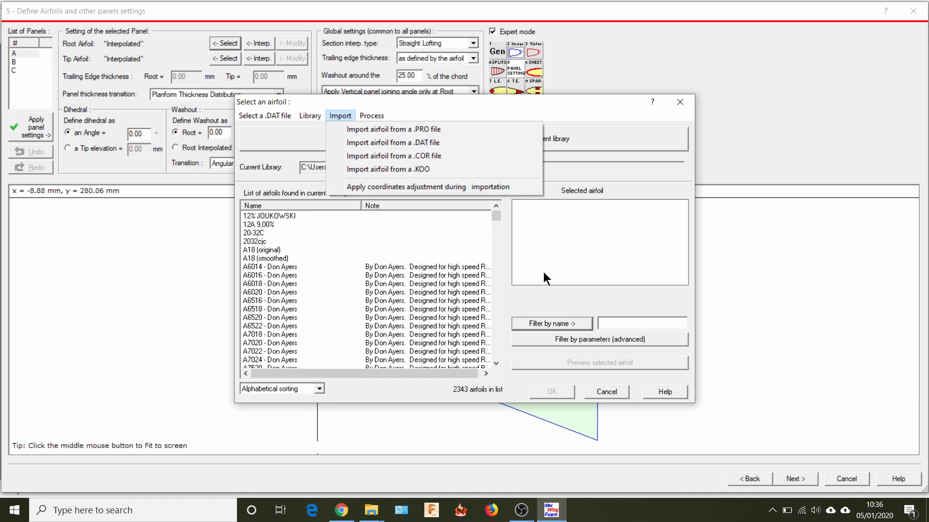
# Filter the airfoil library by the name "cl", select CLARK Y, and preview it.
pyautogui.click(626, 322)
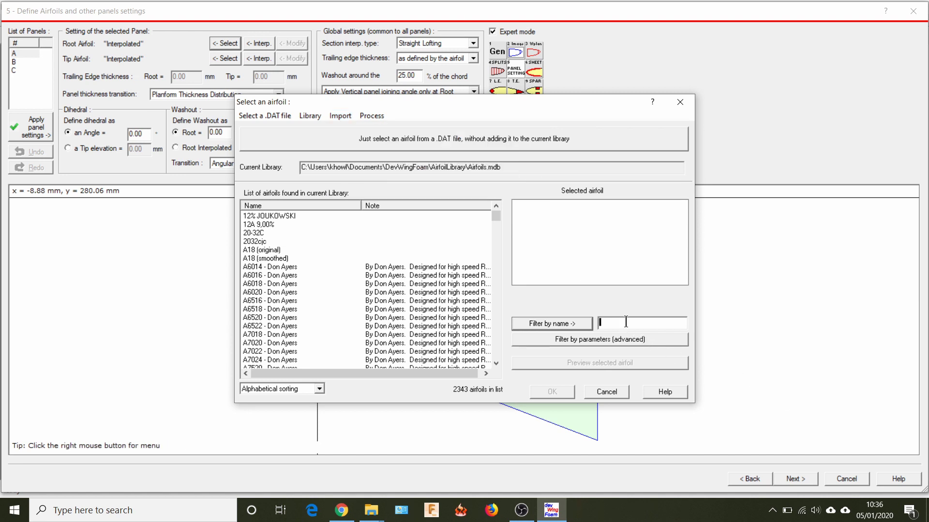
pyautogui.write('c')
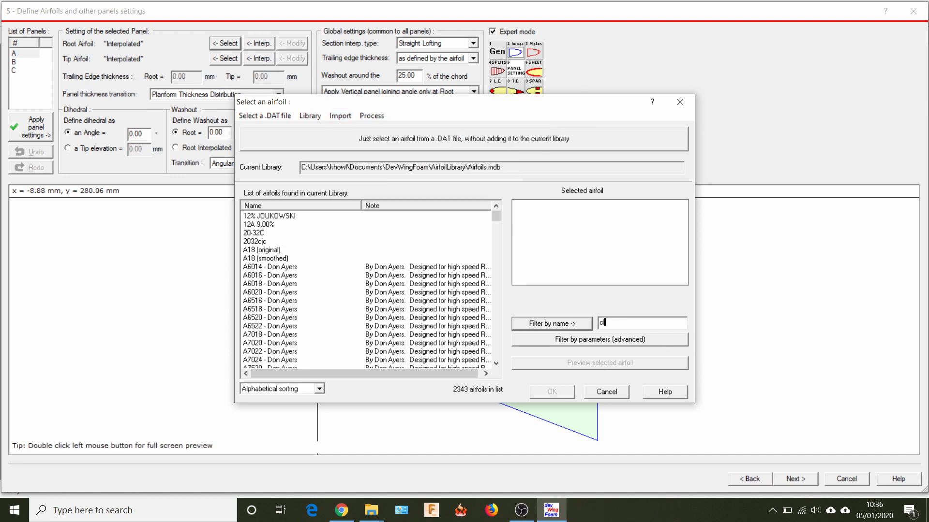
pyautogui.click(563, 326)
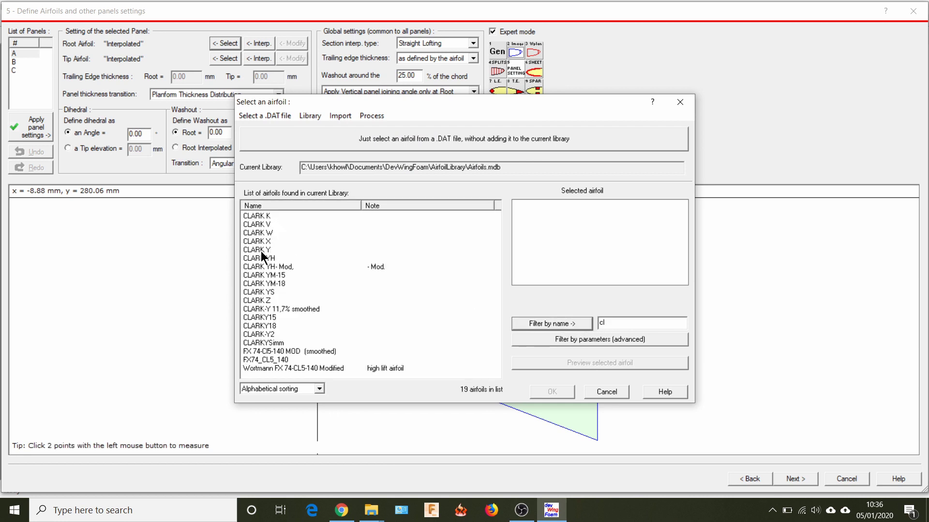
pyautogui.click(259, 250)
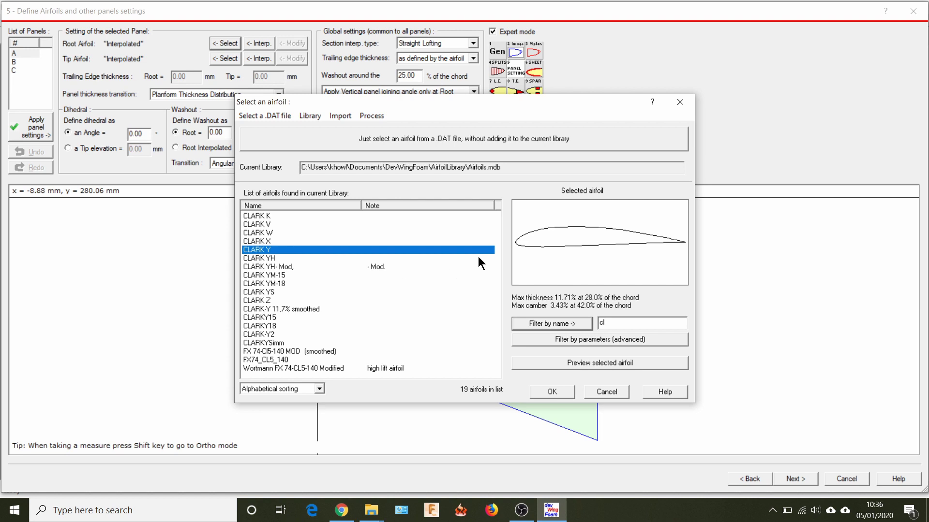
pyautogui.click(550, 363)
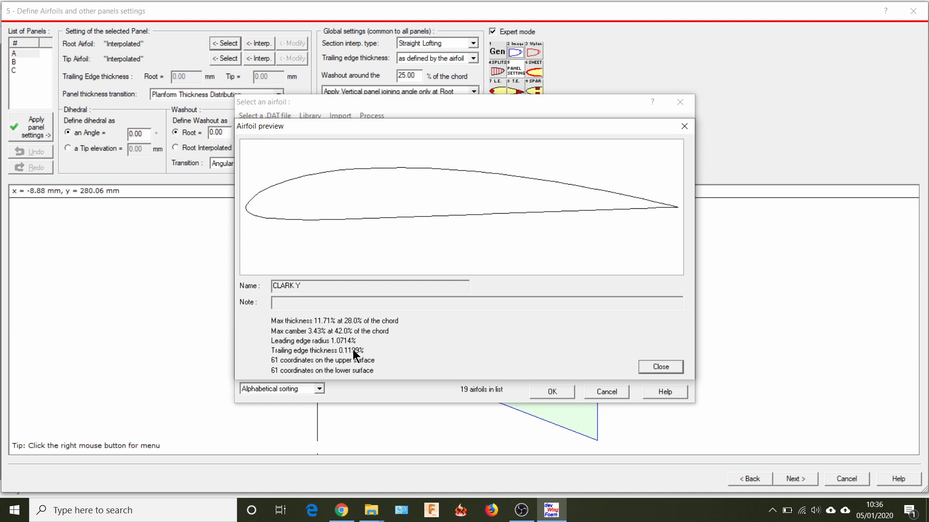
pyautogui.click(661, 367)
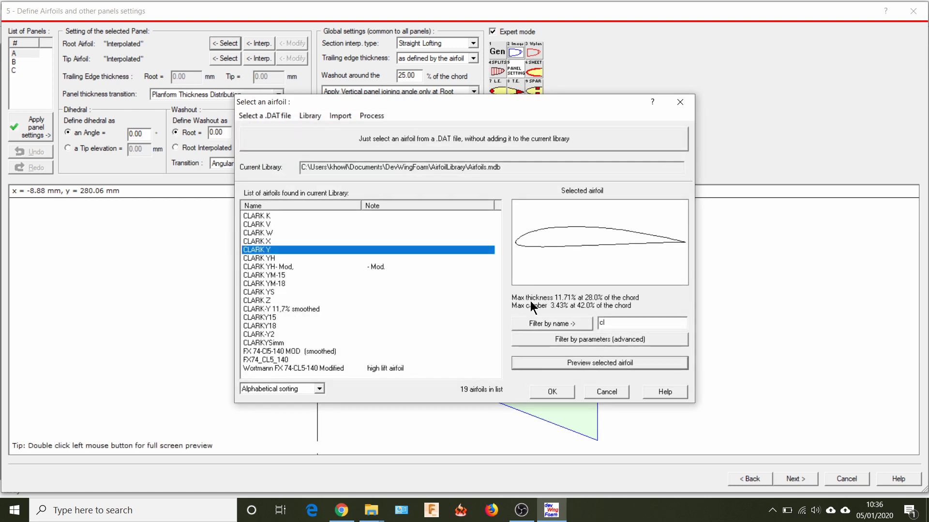
# View the advanced airfoil filtering options without applying any, and assign CLARK Y as panel A's root airfoil.
pyautogui.click(621, 338)
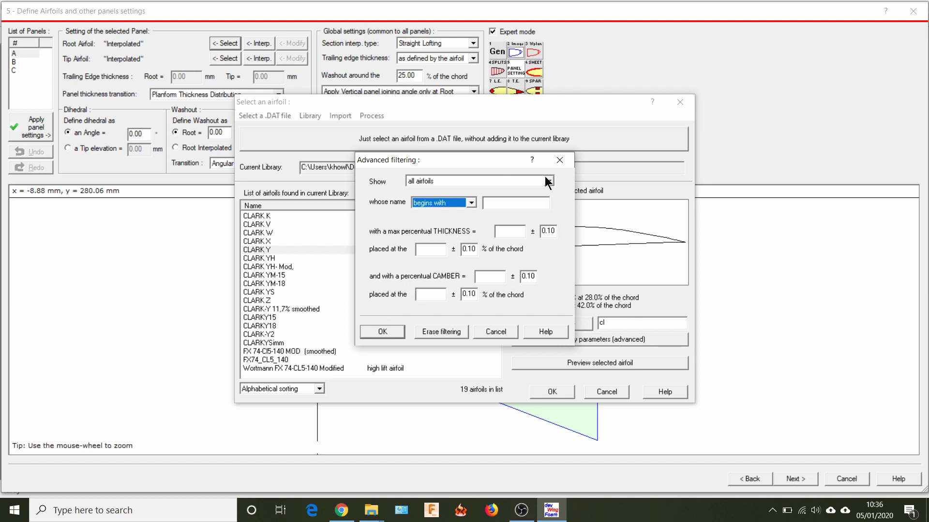
pyautogui.click(492, 335)
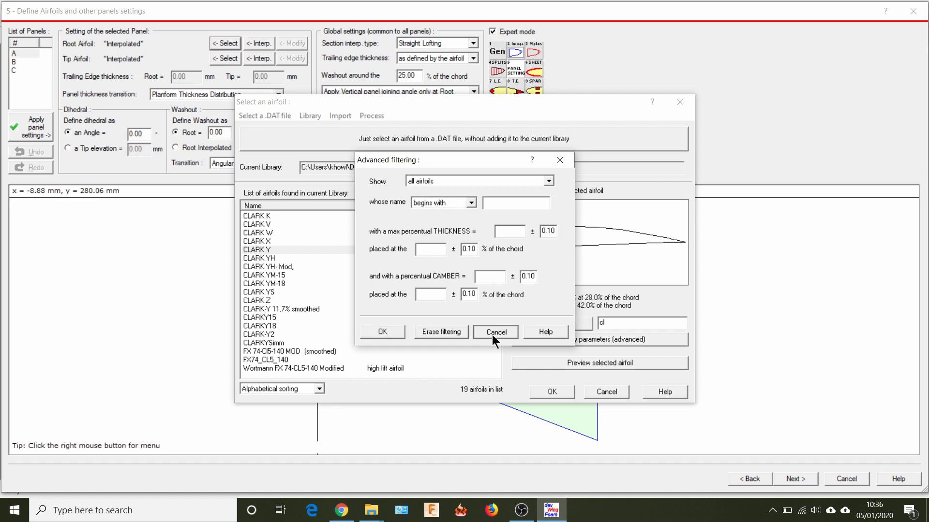
pyautogui.click(550, 392)
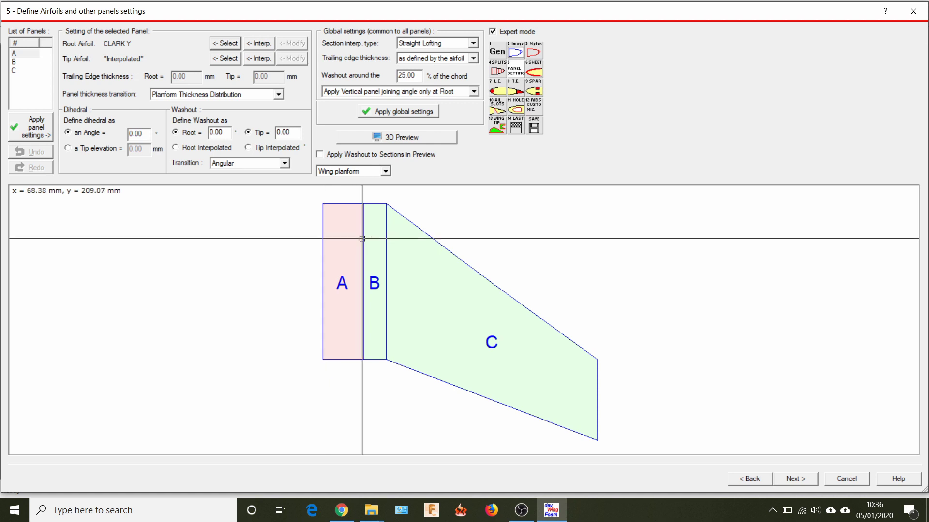
# Assign CLARK Y as panel A's tip airfoil and apply the panel settings while moving on to panel B.
pyautogui.click(224, 59)
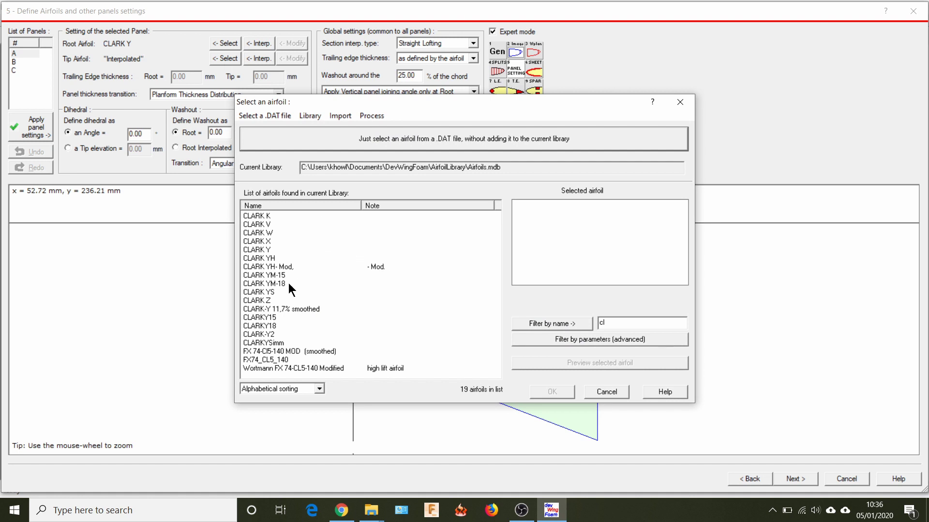
pyautogui.click(257, 248)
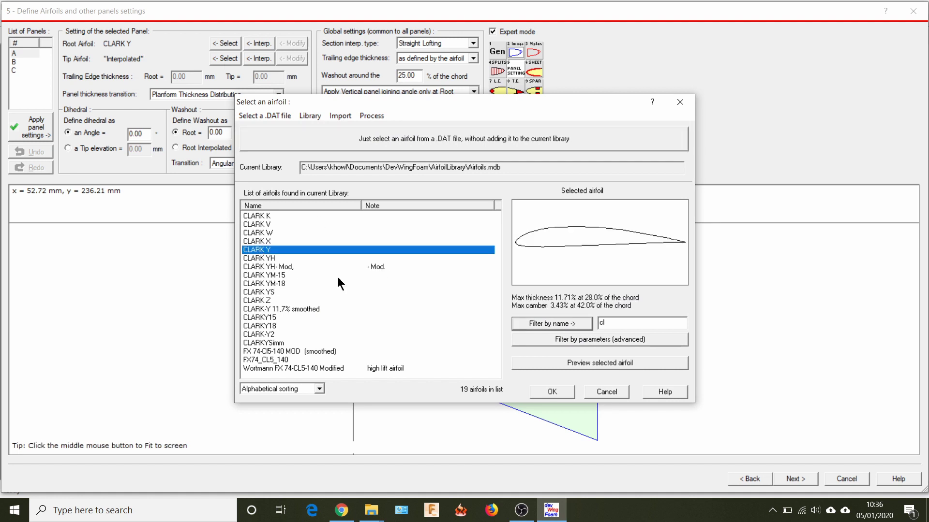
pyautogui.click(552, 392)
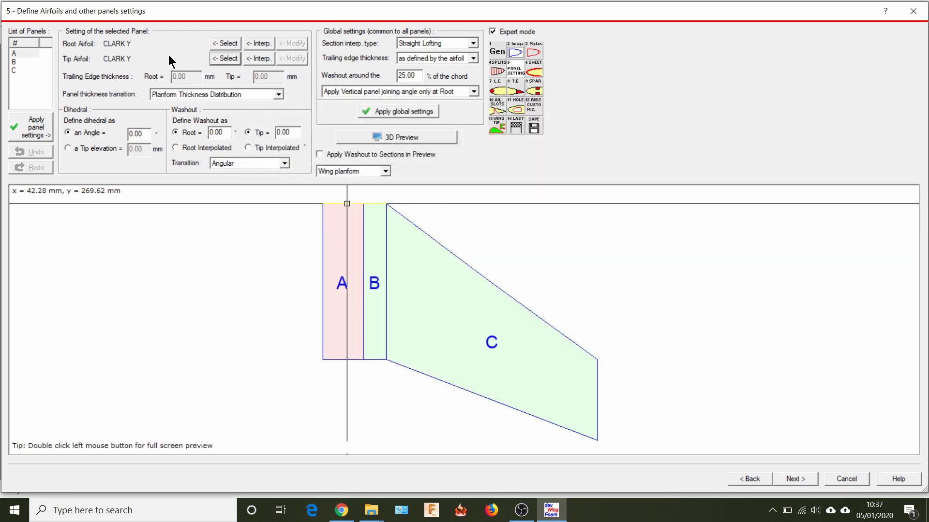
pyautogui.click(12, 60)
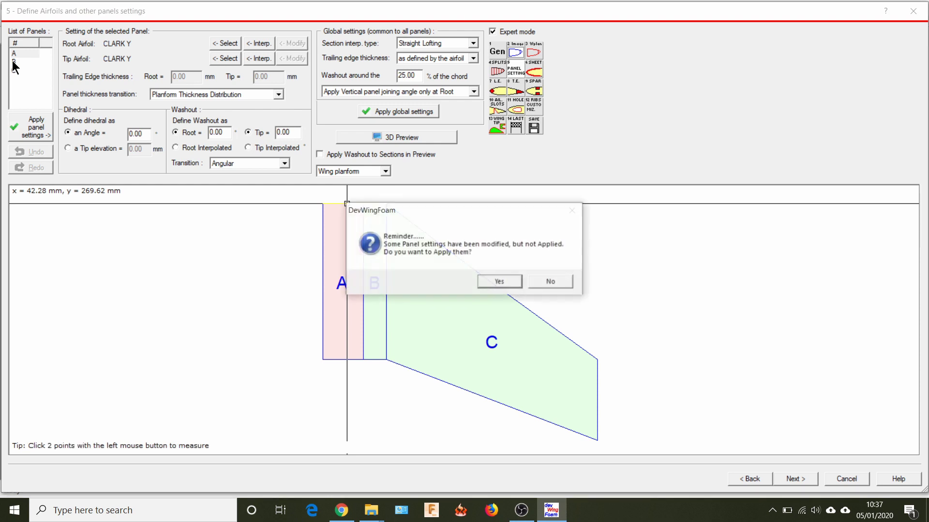
pyautogui.click(498, 282)
pyautogui.click(31, 127)
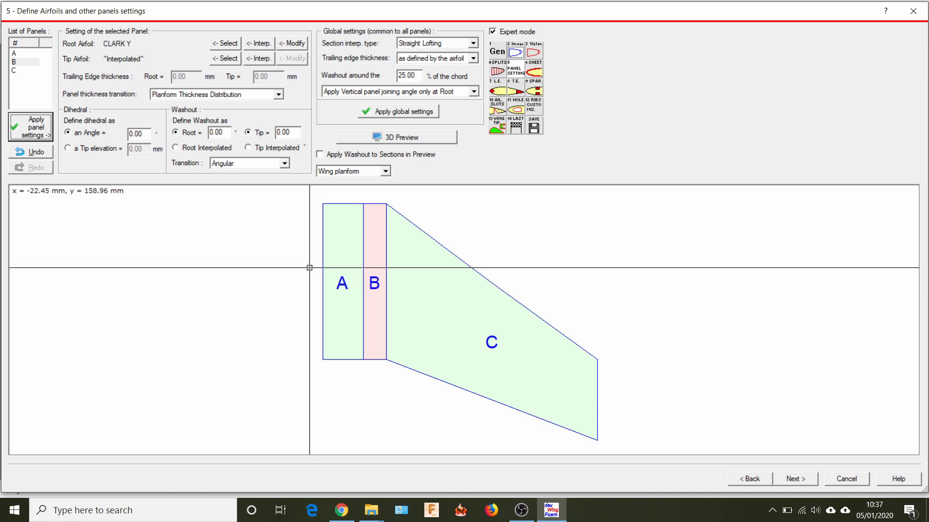
# Filter the airfoil library by "mh", assign MH 60 as panel B's tip airfoil, and apply the settings while moving on to panel C.
pyautogui.click(224, 57)
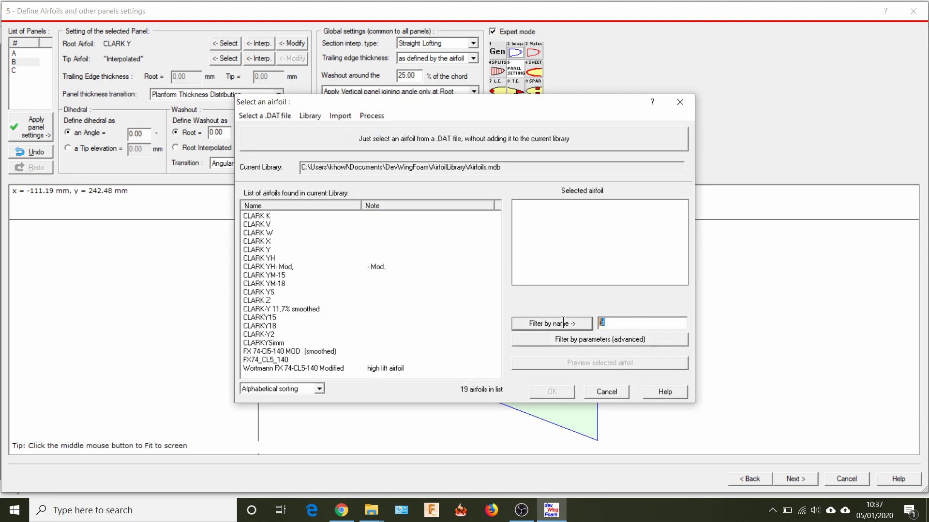
pyautogui.press('BackSpace')
pyautogui.press('BackSpace')
pyautogui.write('mh')
pyautogui.click(576, 325)
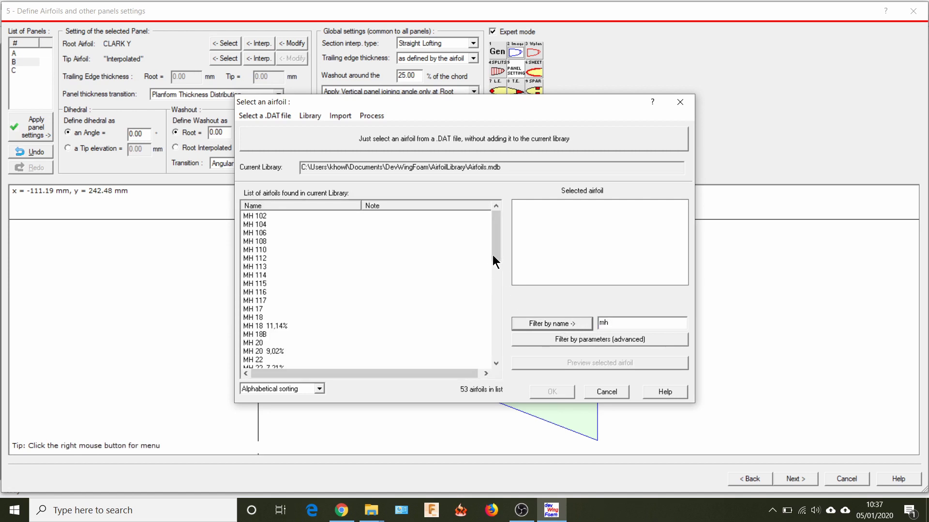
pyautogui.moveTo(493, 256); pyautogui.dragTo(485, 324)
pyautogui.click(305, 326)
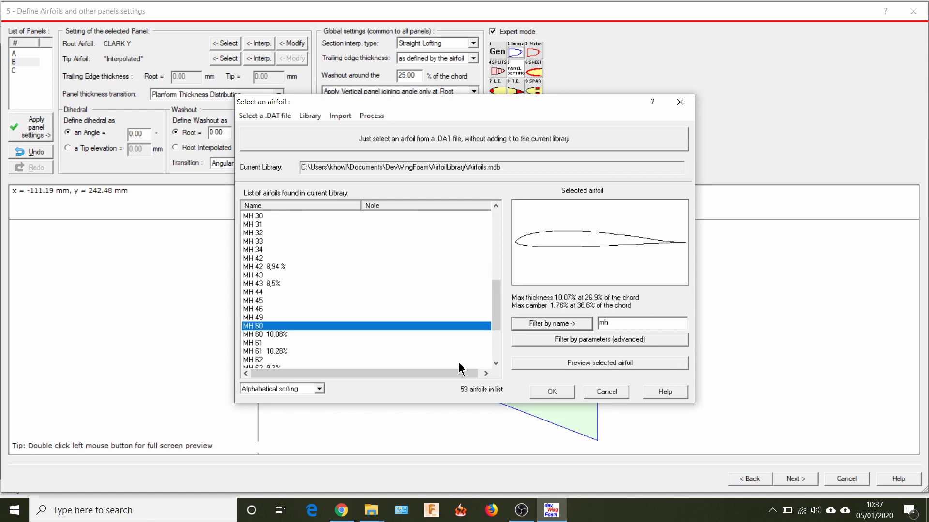
pyautogui.click(551, 392)
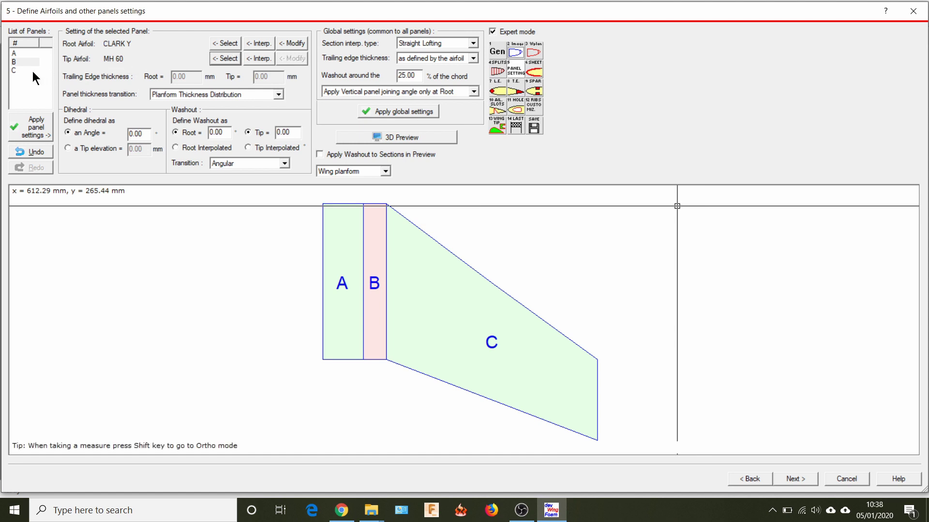
pyautogui.click(13, 68)
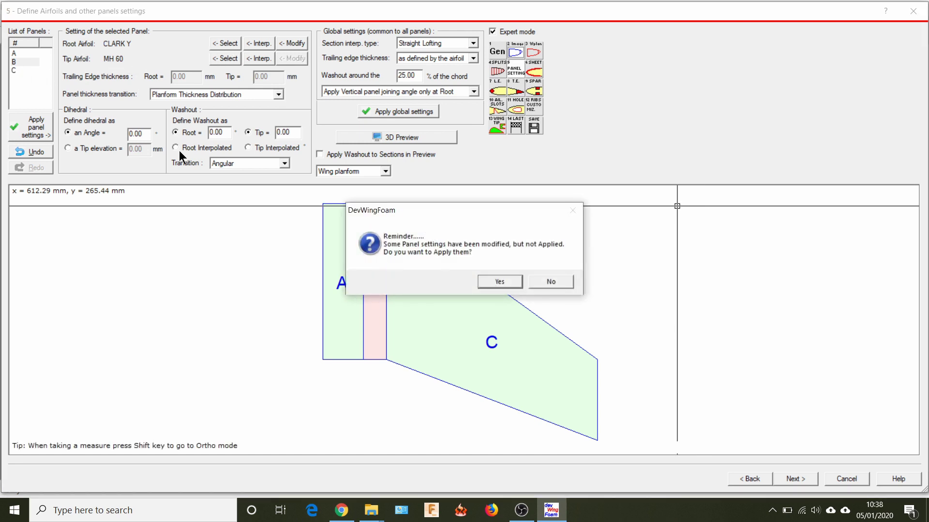
pyautogui.click(500, 283)
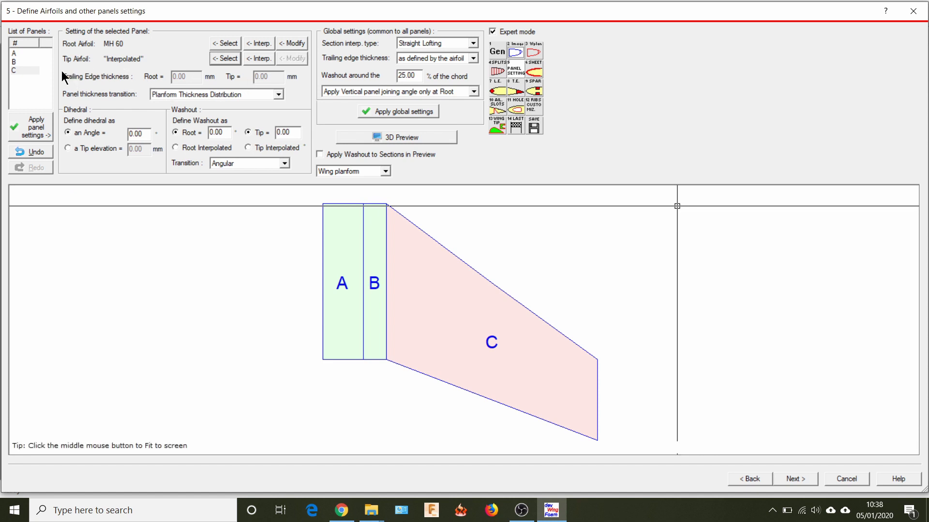
# Assign MH 60 as panel C's tip airfoil and apply the panel settings.
pyautogui.click(224, 58)
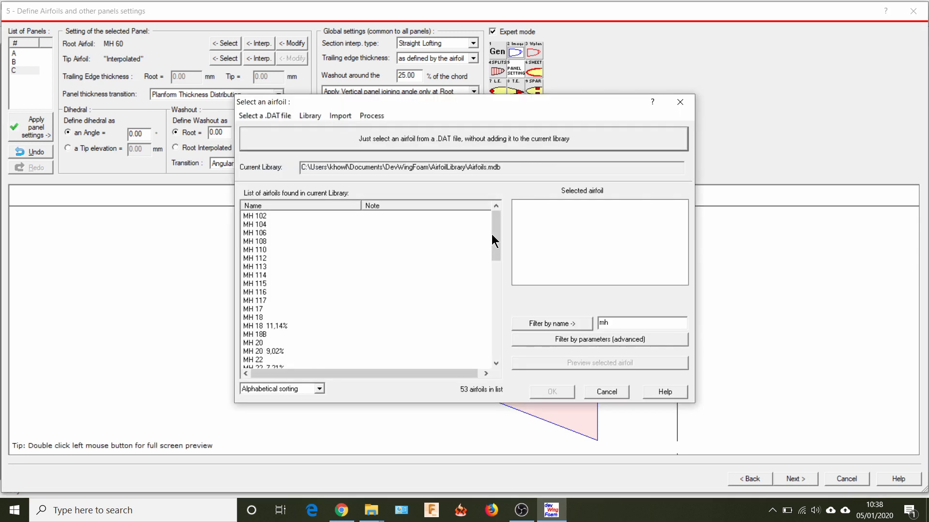
pyautogui.moveTo(492, 234); pyautogui.dragTo(497, 275)
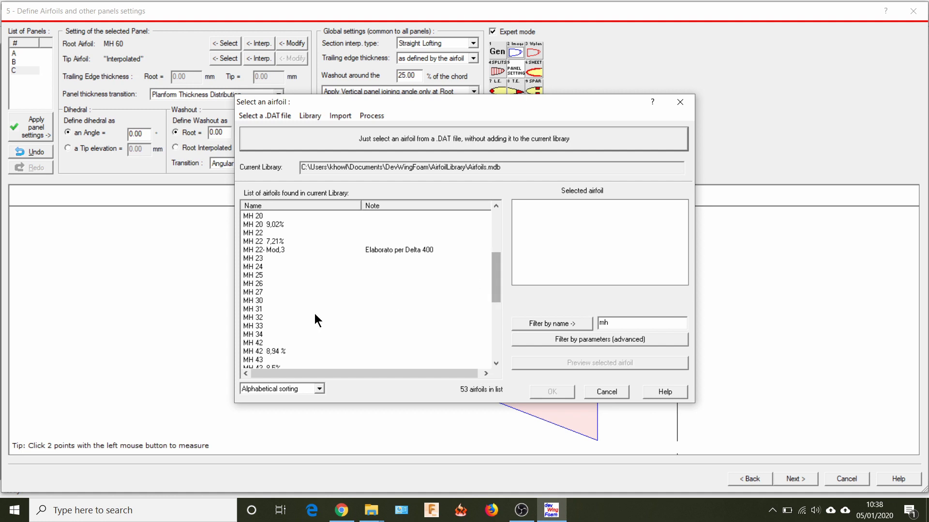
pyautogui.scroll(-4, 323, 314)
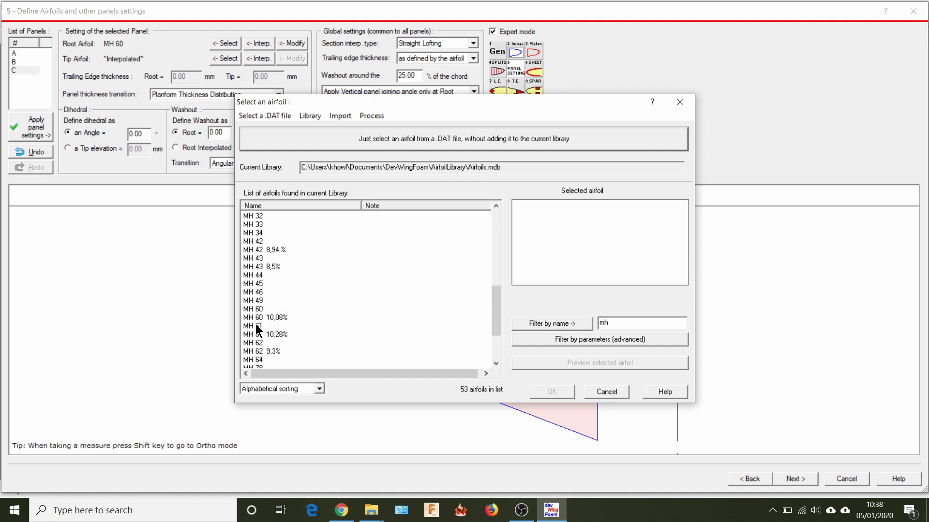
pyautogui.click(251, 311)
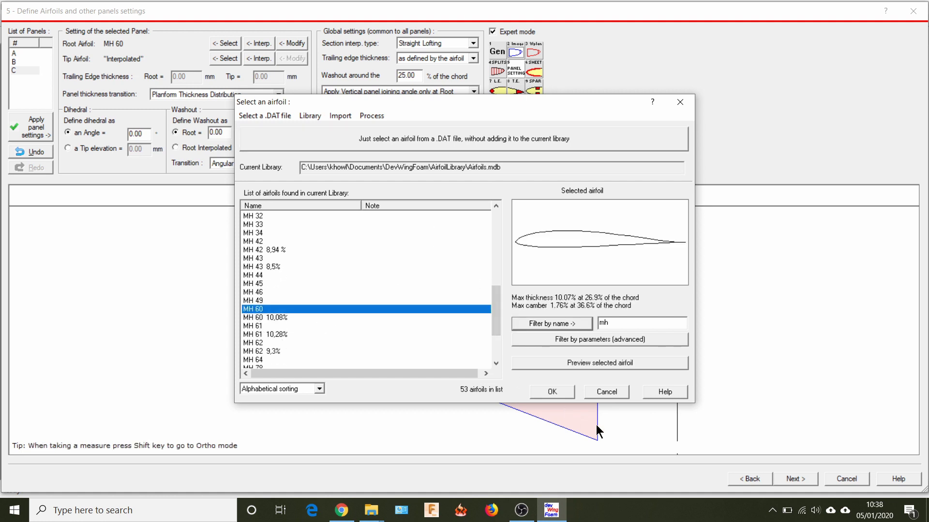
pyautogui.click(549, 393)
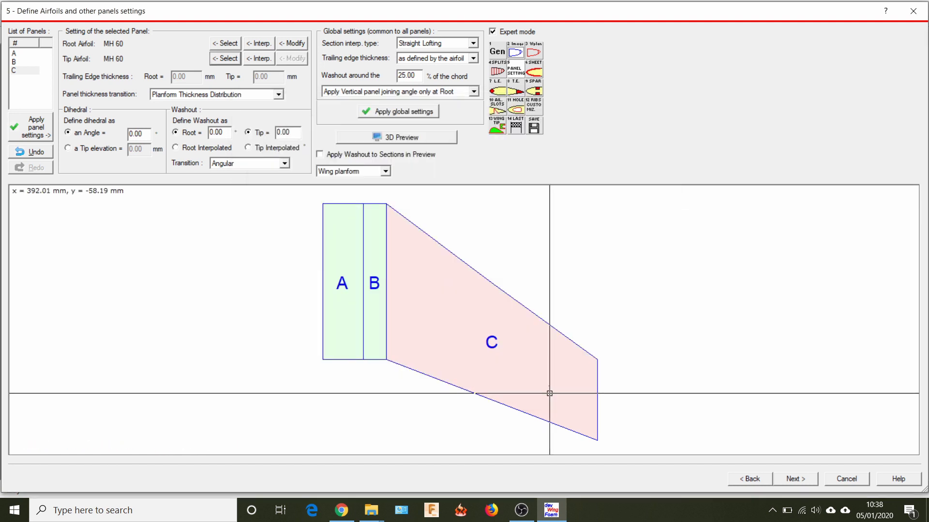
pyautogui.click(22, 128)
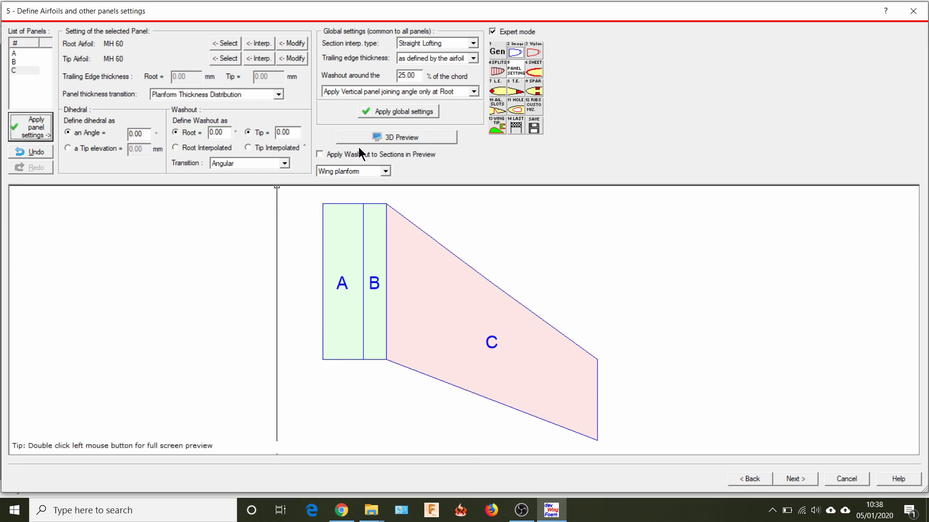
# Inspect the wing from several angles in the 3D preview, including the full wing, and close the preview.
pyautogui.click(367, 137)
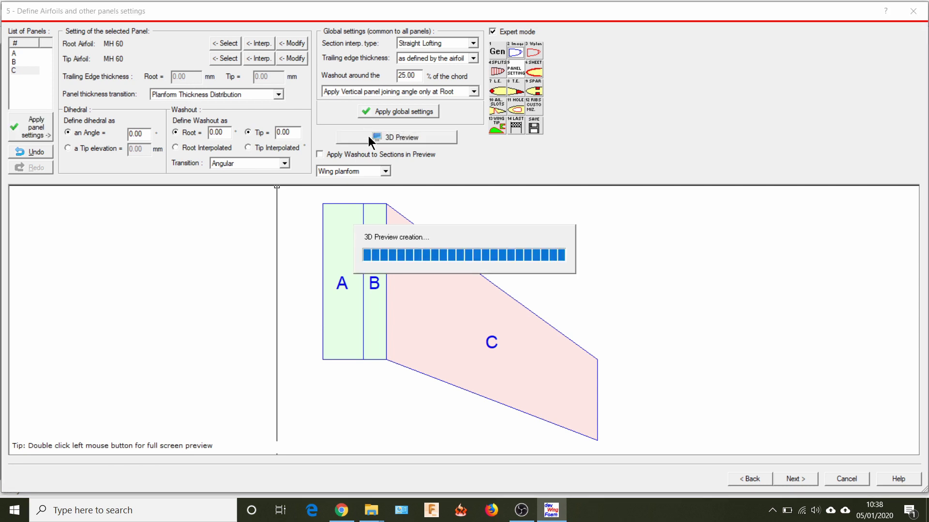
pyautogui.moveTo(404, 242); pyautogui.dragTo(573, 311)
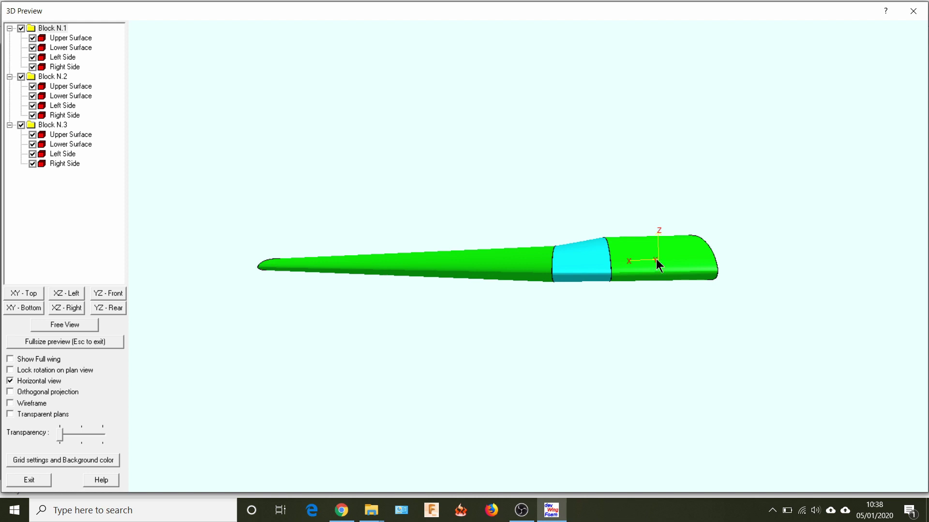
pyautogui.moveTo(674, 260); pyautogui.dragTo(275, 251)
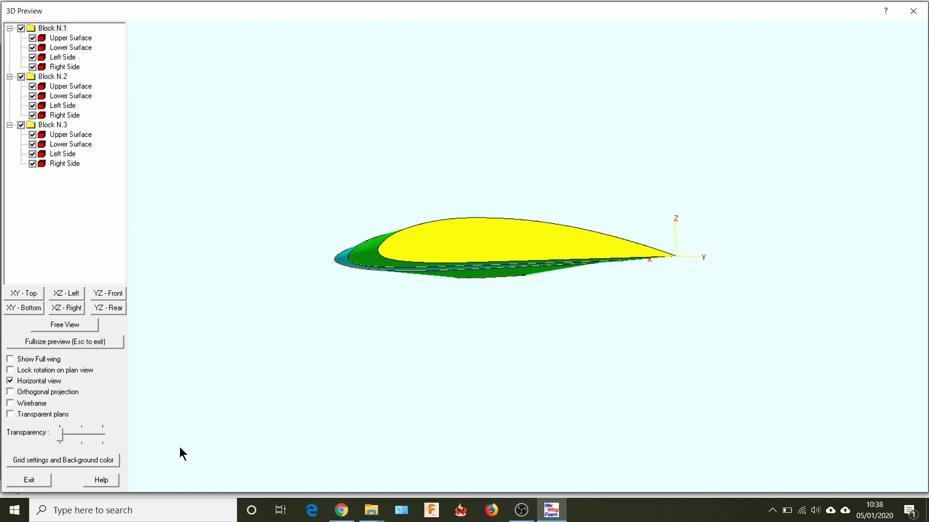
pyautogui.click(10, 359)
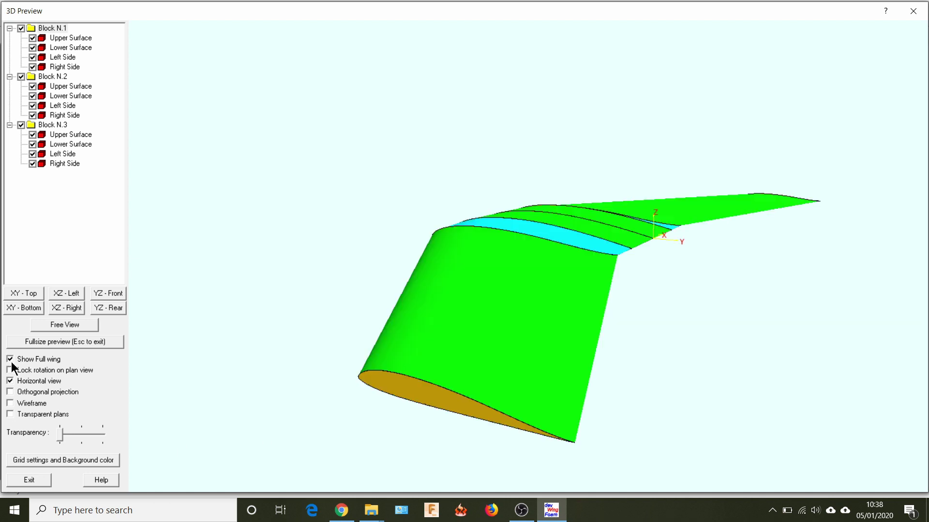
pyautogui.moveTo(373, 359); pyautogui.dragTo(682, 332)
pyautogui.moveTo(871, 258); pyautogui.dragTo(298, 435)
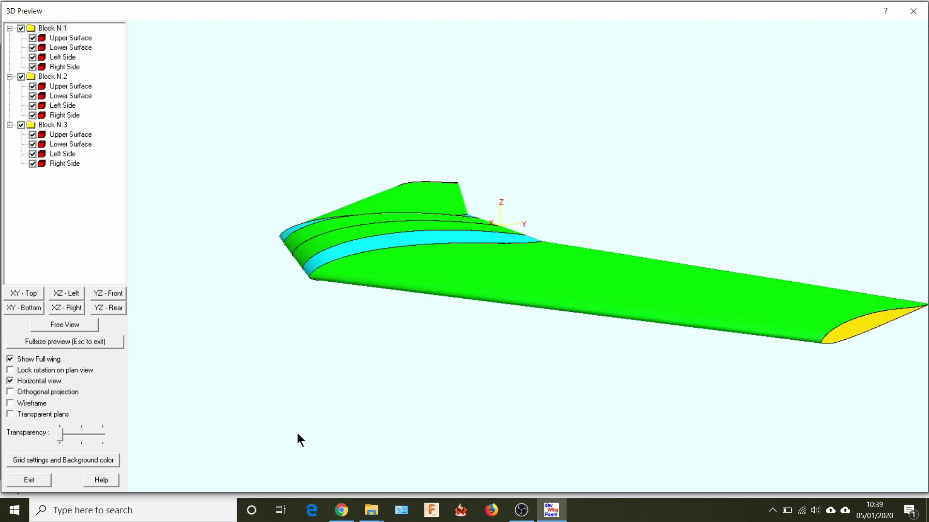
pyautogui.click(31, 478)
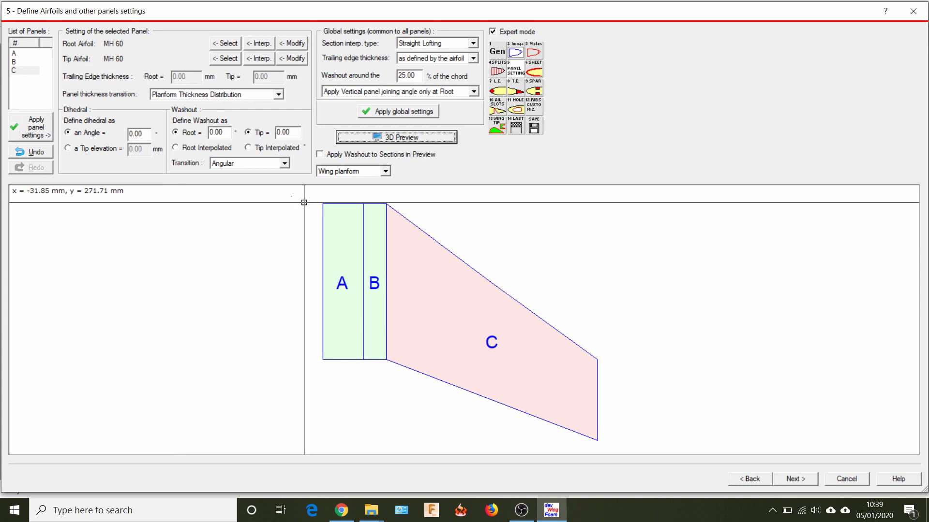
# Switch the section preview from the wing planform to panel C's tip airfoil.
pyautogui.click(22, 70)
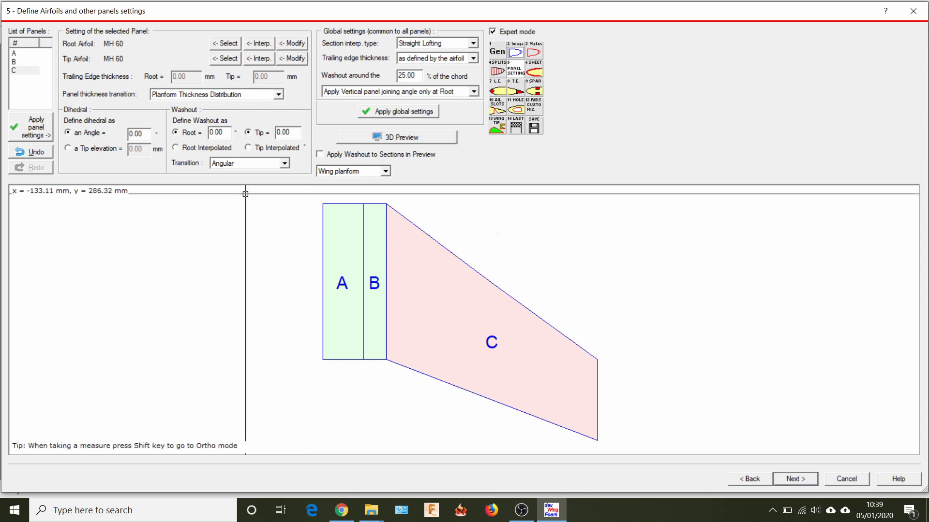
pyautogui.click(375, 171)
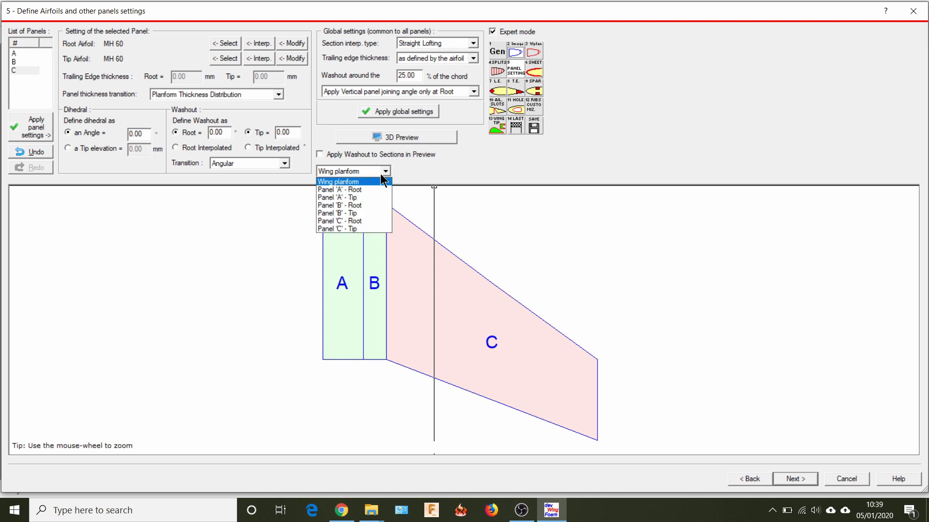
pyautogui.click(348, 228)
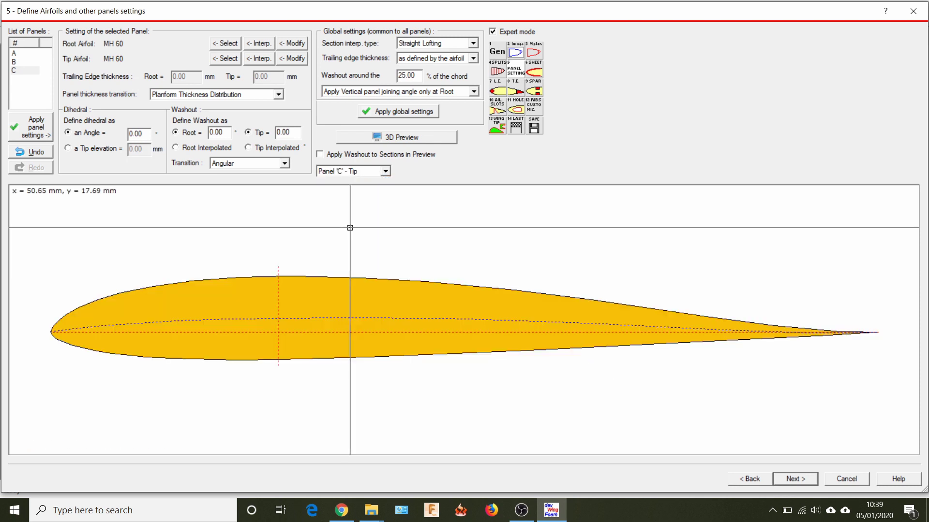
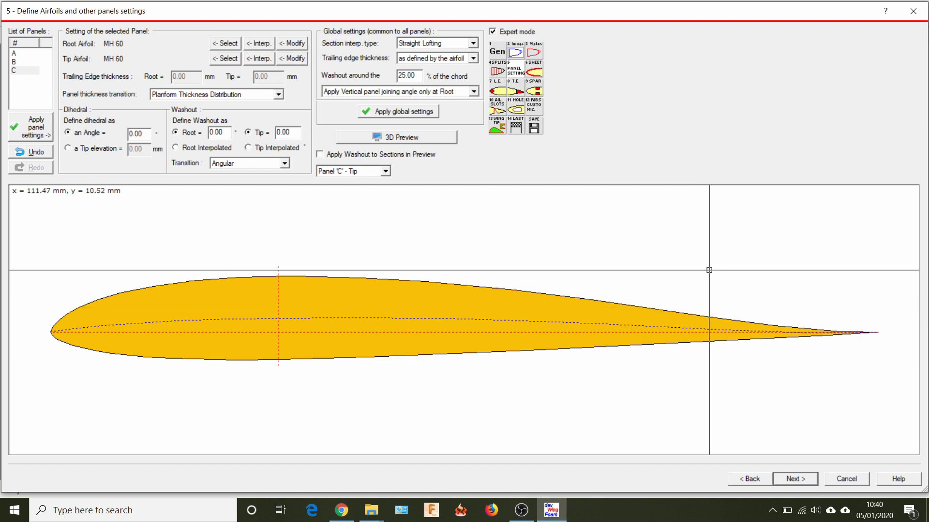
# Show washout in the section preview and apply a tip washout of -2° to panel C.
pyautogui.click(319, 154)
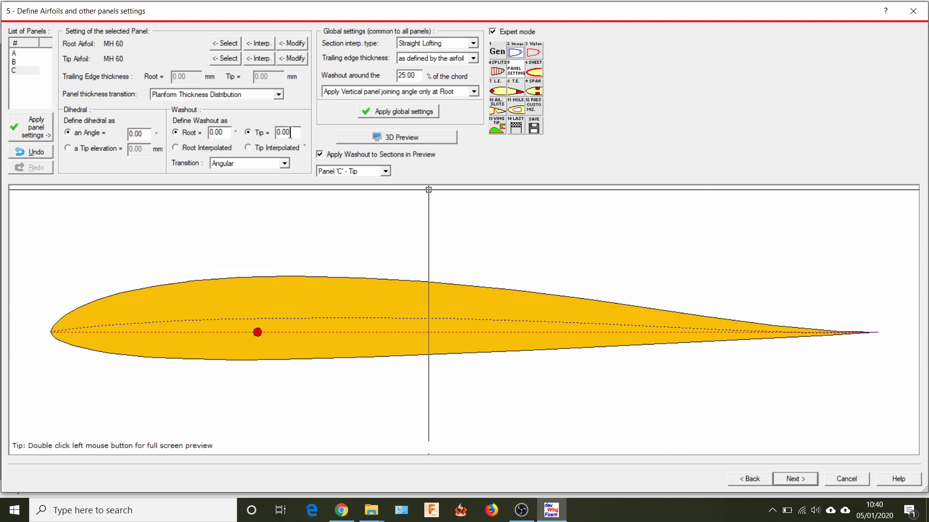
pyautogui.moveTo(290, 133); pyautogui.dragTo(263, 131)
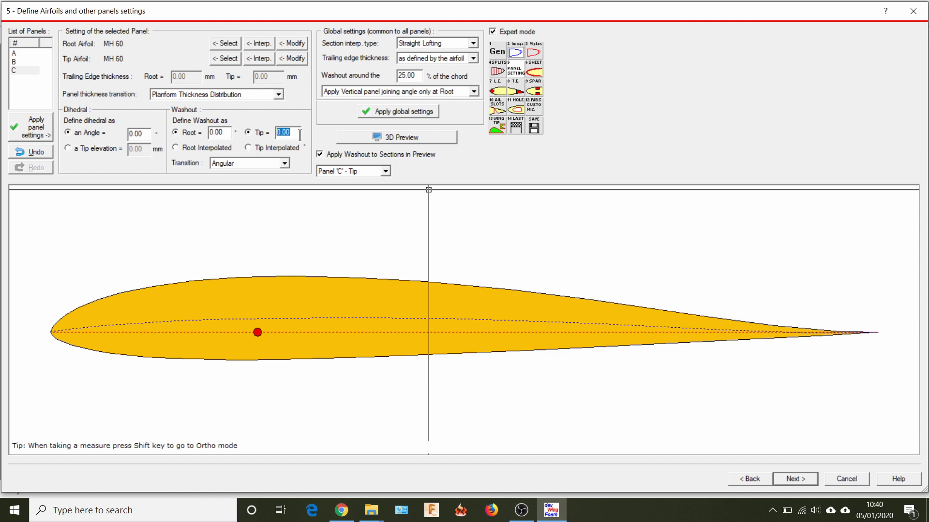
pyautogui.write('-2')
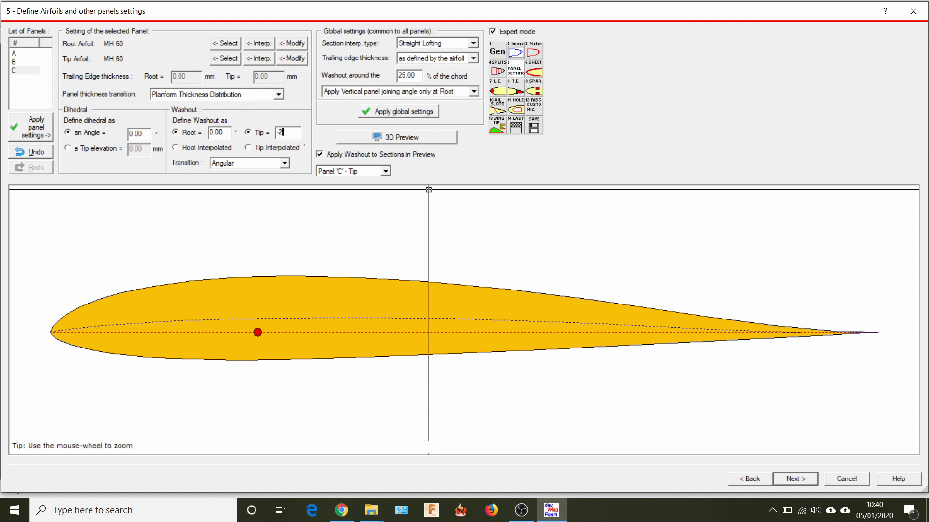
pyautogui.click(35, 129)
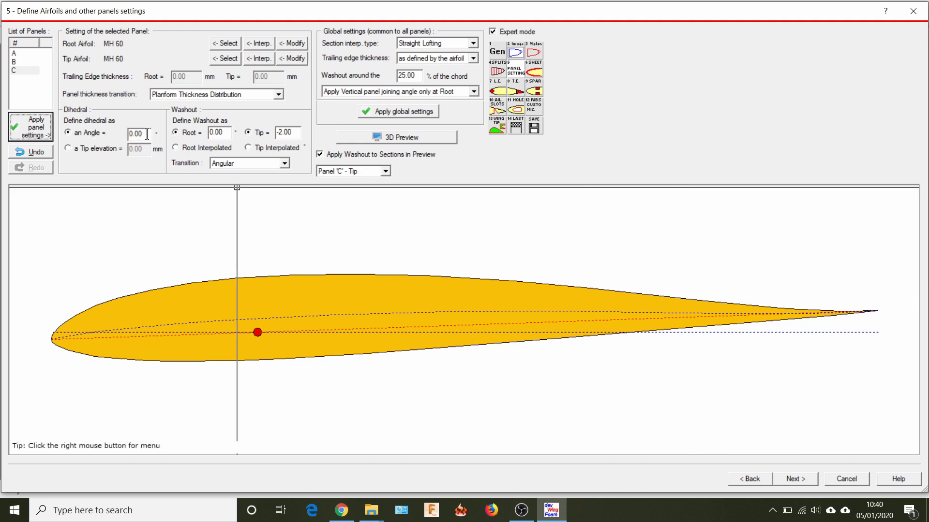
# Apply a 10° dihedral angle to panel C and inspect the wing in the 3D preview.
pyautogui.moveTo(147, 134); pyautogui.dragTo(128, 139)
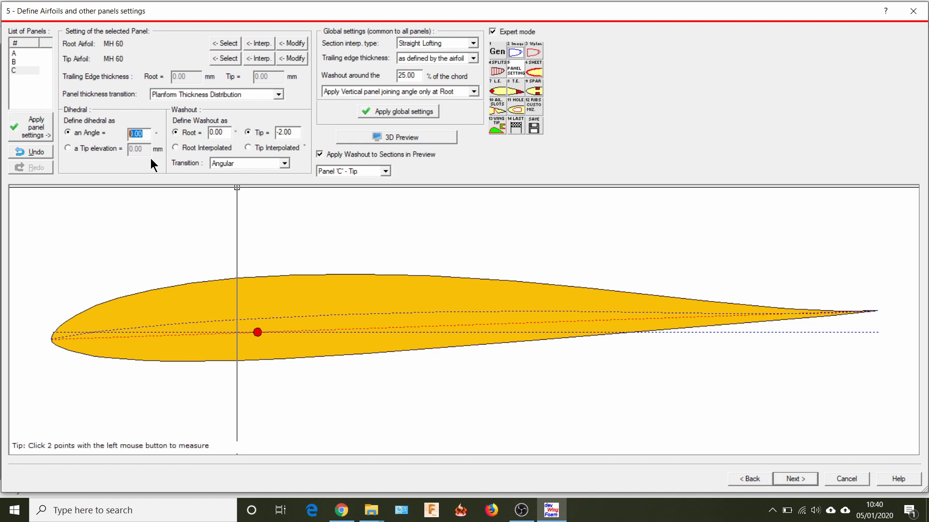
pyautogui.write('10')
pyautogui.click(37, 131)
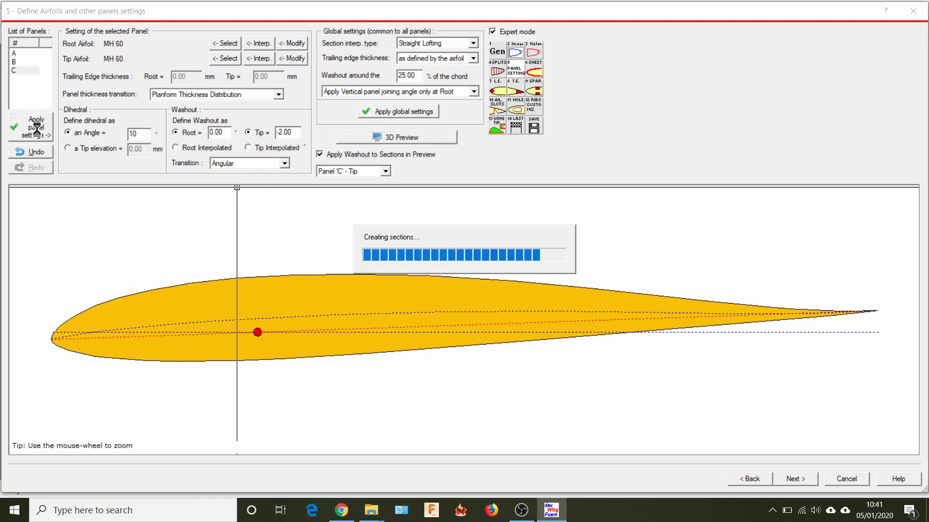
pyautogui.click(354, 138)
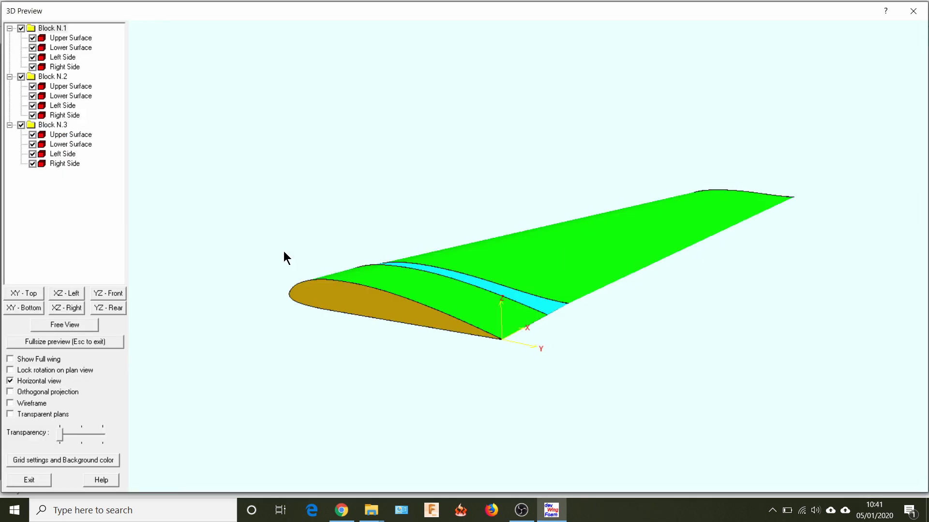
pyautogui.moveTo(283, 251); pyautogui.dragTo(506, 275)
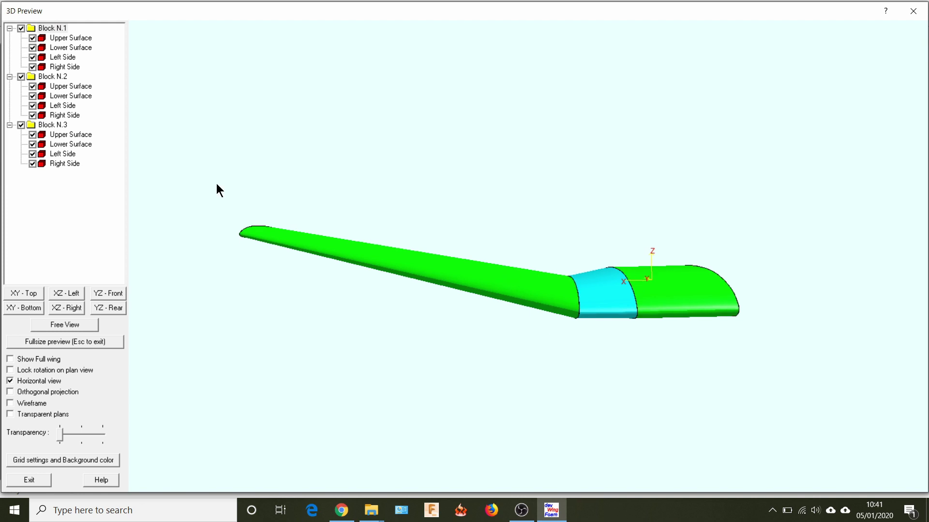
pyautogui.click(912, 11)
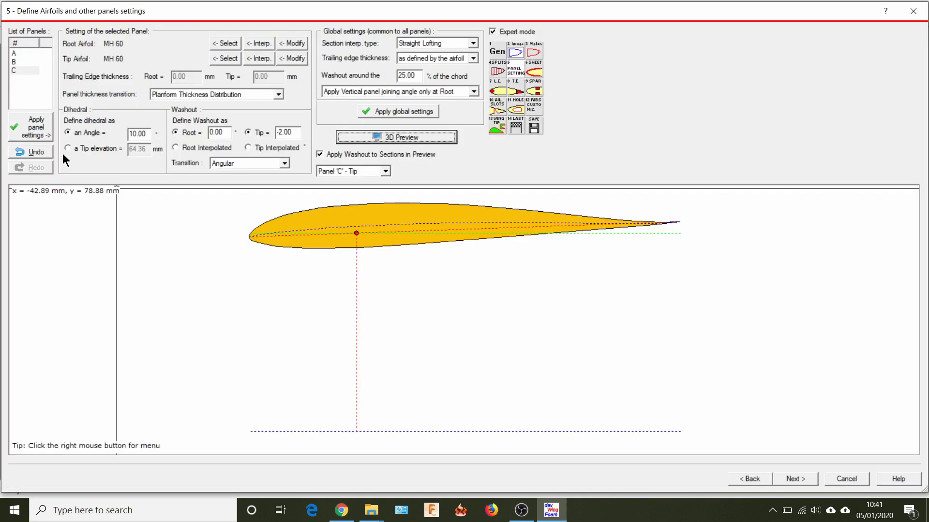
# Set panel C's dihedral angle back to 0° and apply the panel settings.
pyautogui.doubleClick(130, 131)
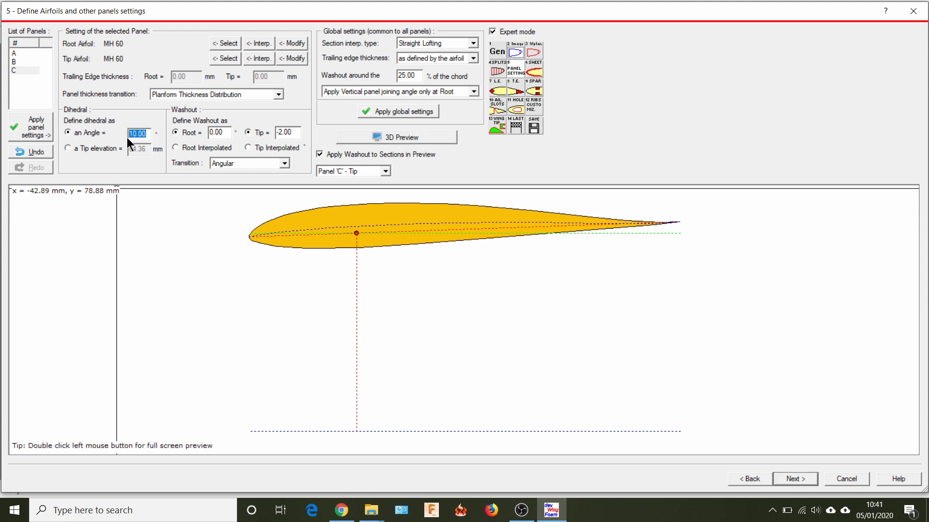
pyautogui.write('0')
pyautogui.click(32, 125)
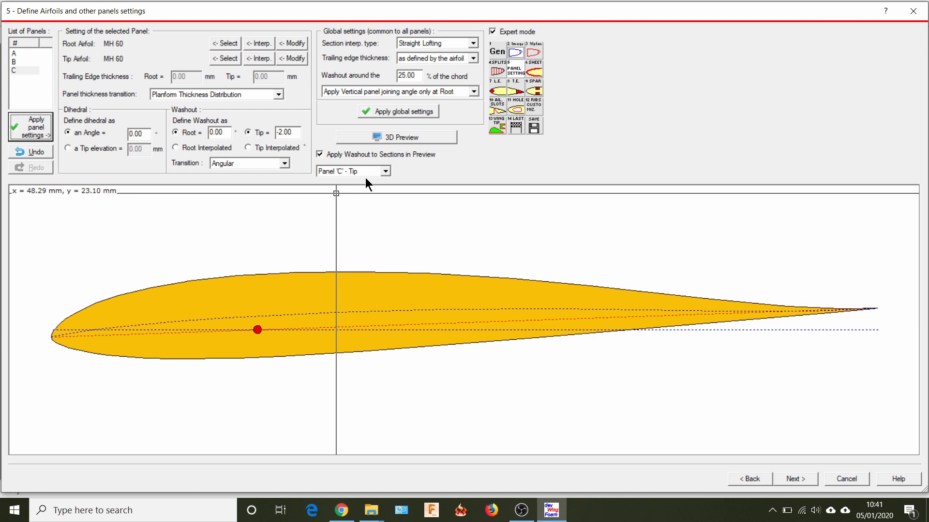
# Display panel A's root section and set the trailing edge thickness option to "define it for each Panel".
pyautogui.click(384, 172)
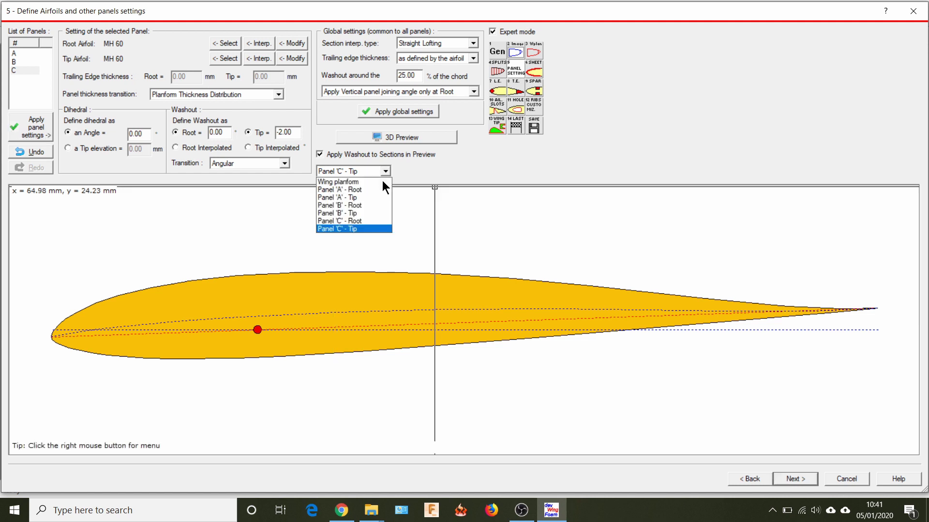
pyautogui.click(382, 190)
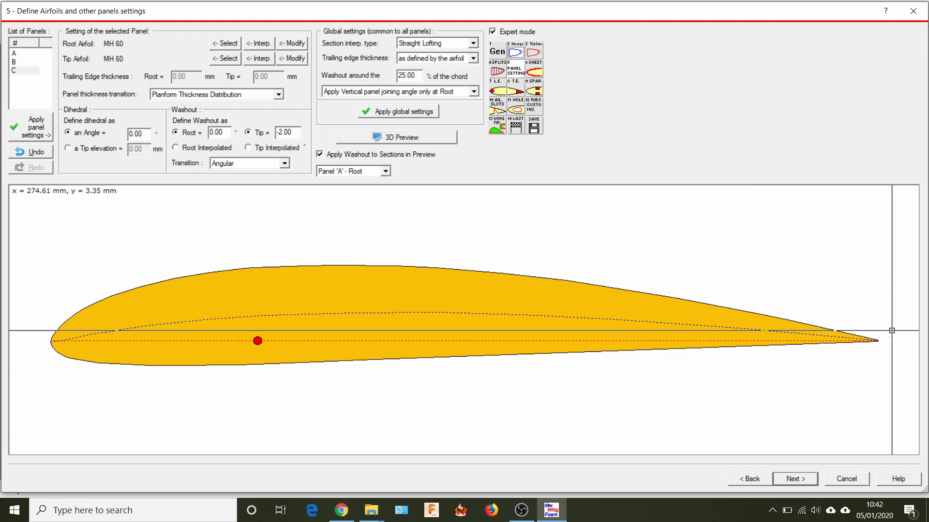
pyautogui.click(473, 58)
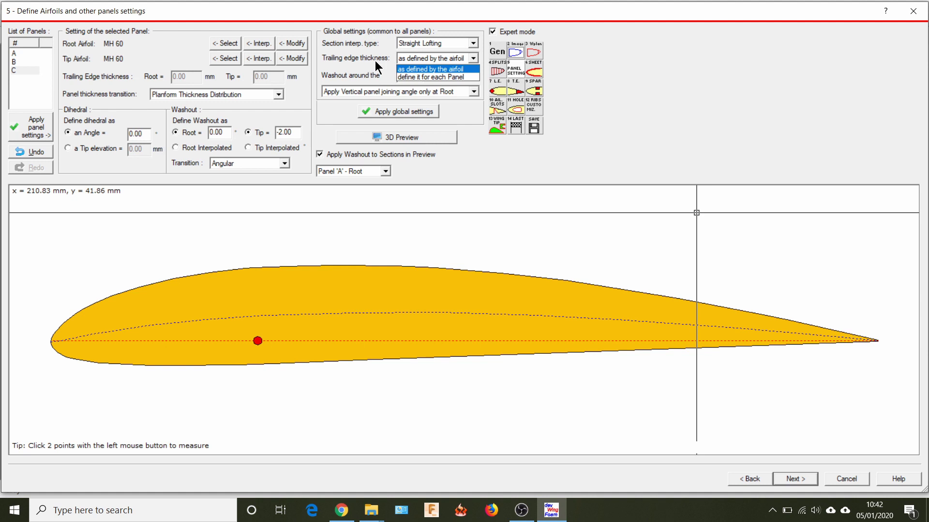
pyautogui.click(422, 77)
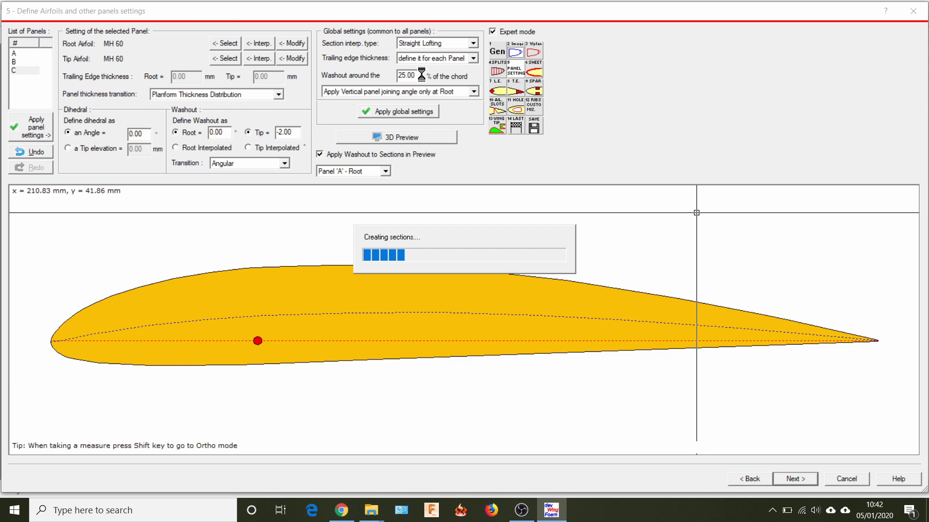
# Apply a trailing edge thickness of 6 mm at both the root and tip of panel A.
pyautogui.click(33, 53)
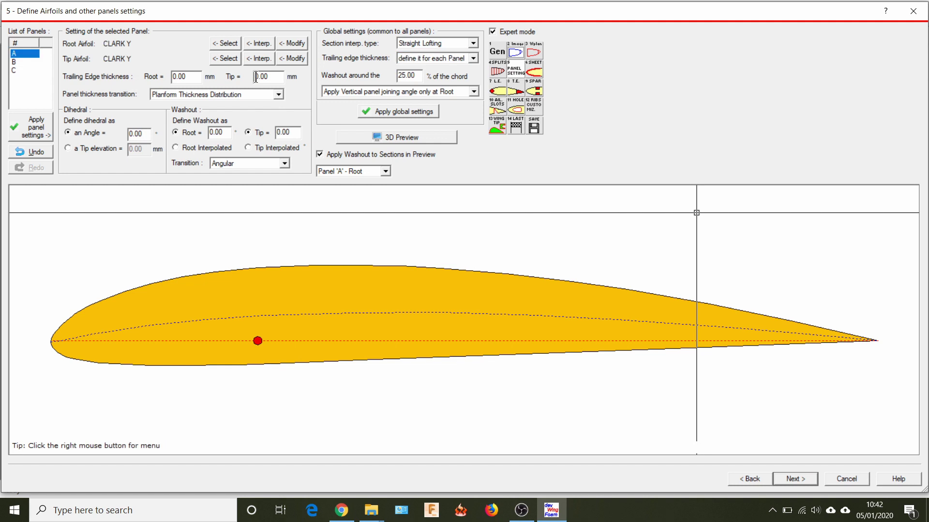
pyautogui.press('Tab')
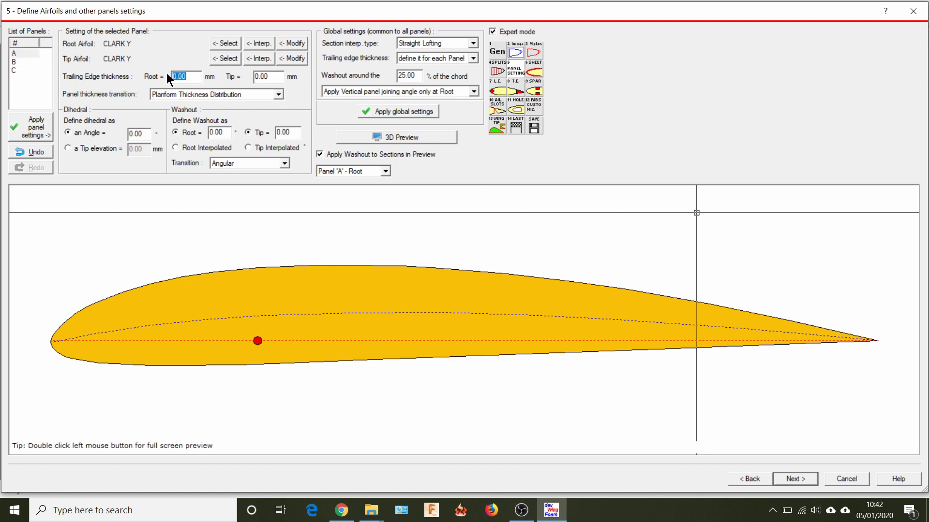
pyautogui.write('6')
pyautogui.press('Tab')
pyautogui.write('6')
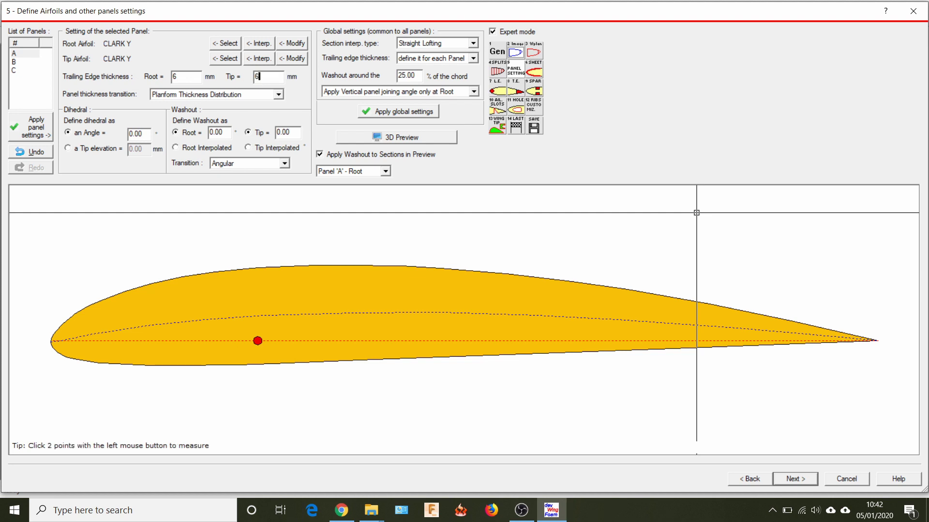
pyautogui.click(45, 127)
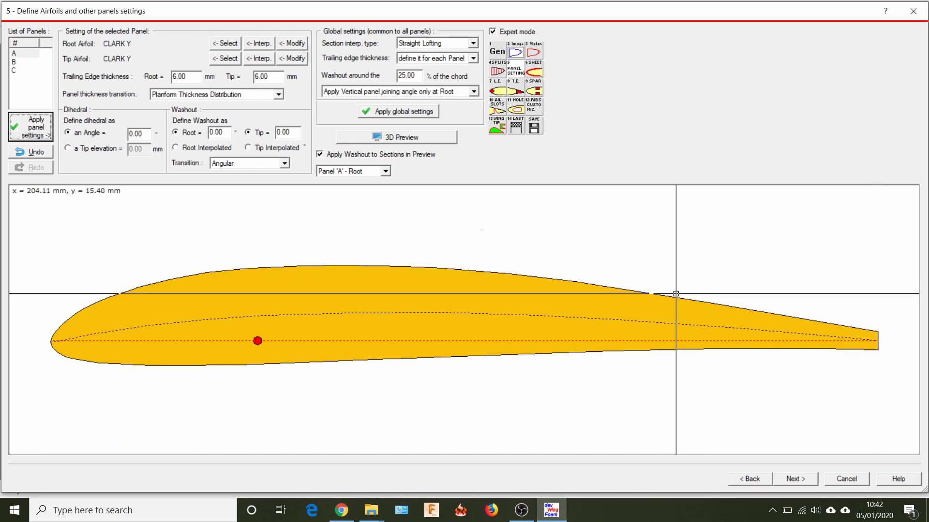
# Apply a trailing edge thickness of 5 mm at the tip of panel B.
pyautogui.click(17, 65)
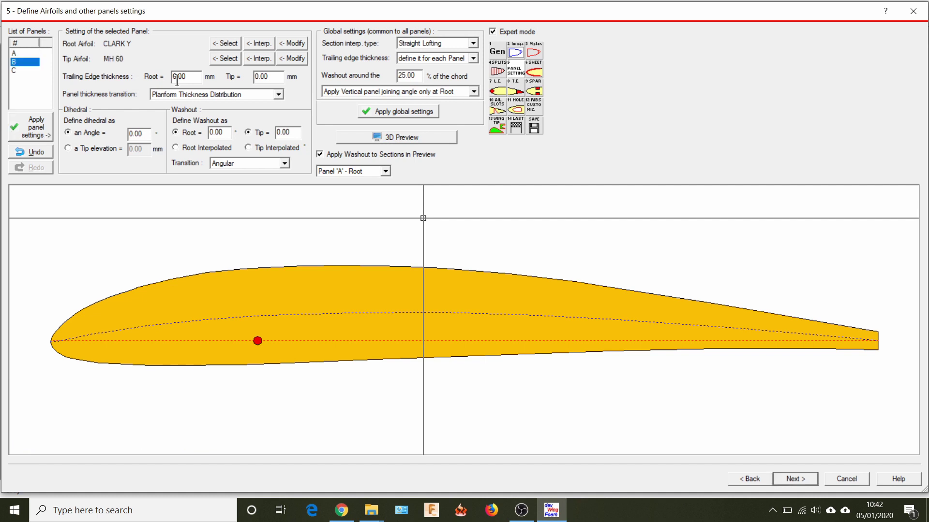
pyautogui.moveTo(271, 77); pyautogui.dragTo(241, 72)
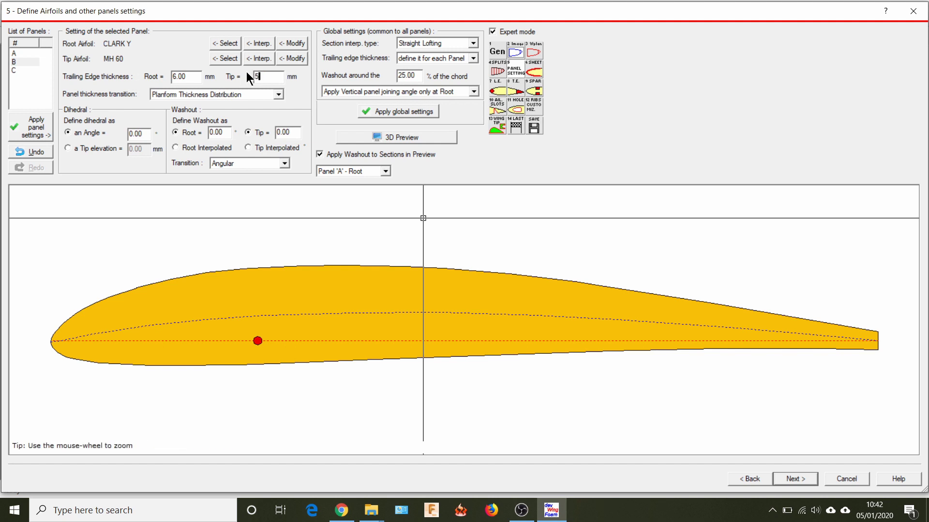
pyautogui.click(38, 126)
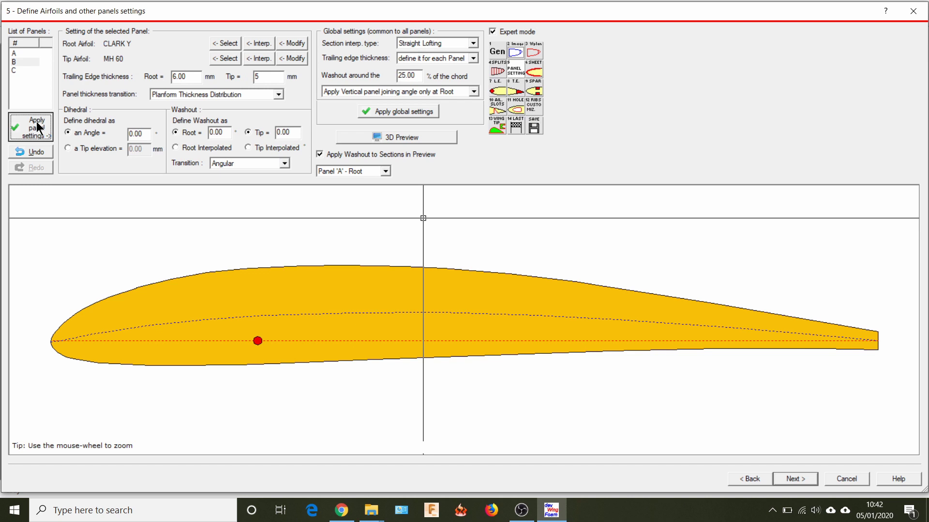
pyautogui.click(39, 129)
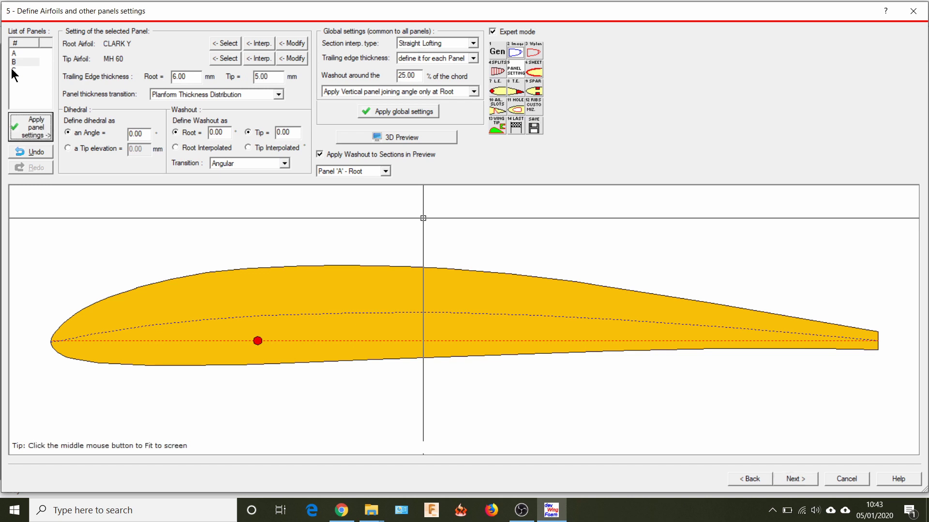
# Set panel C's tip trailing edge thickness to 3 mm and display its tip section.
pyautogui.click(13, 70)
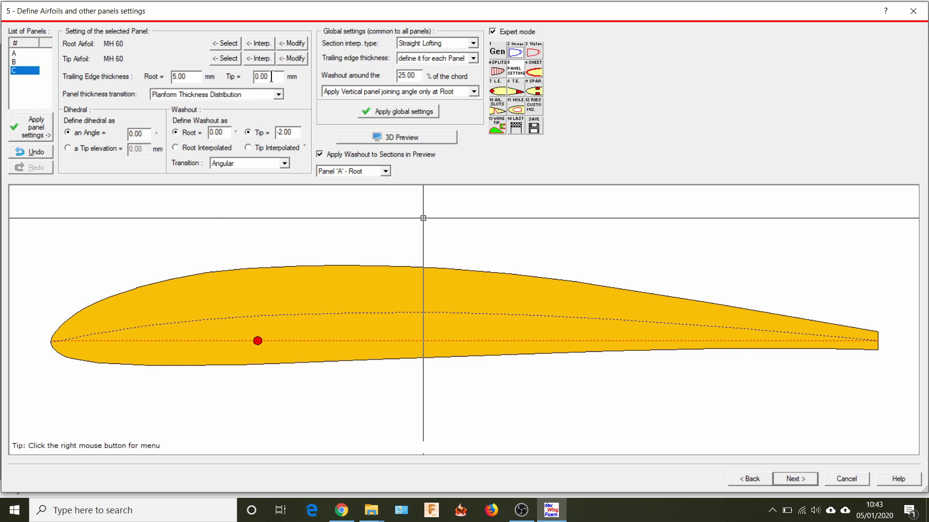
pyautogui.moveTo(271, 76); pyautogui.dragTo(246, 76)
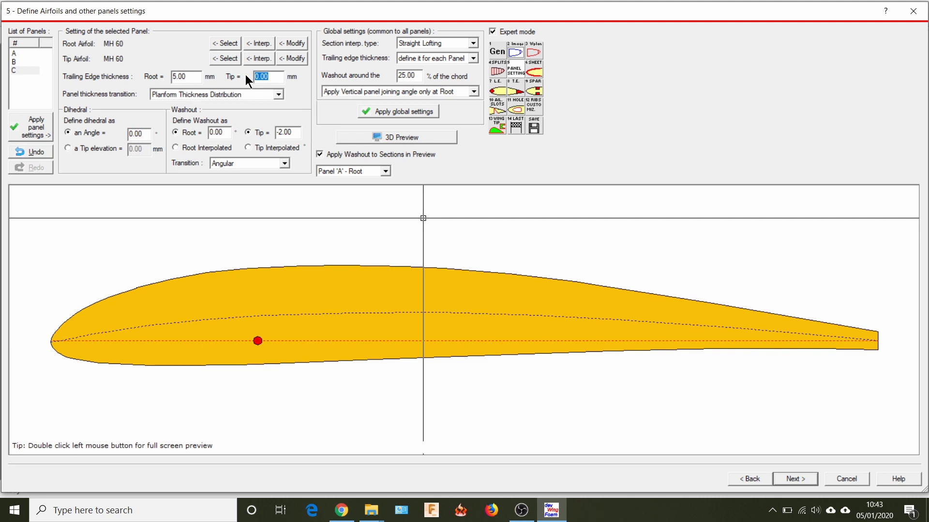
pyautogui.write('3')
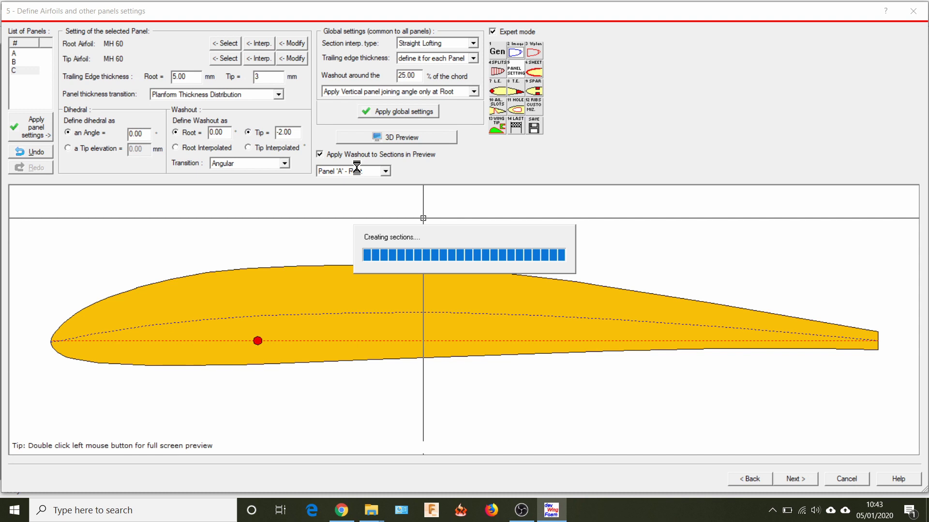
pyautogui.click(357, 170)
pyautogui.click(367, 228)
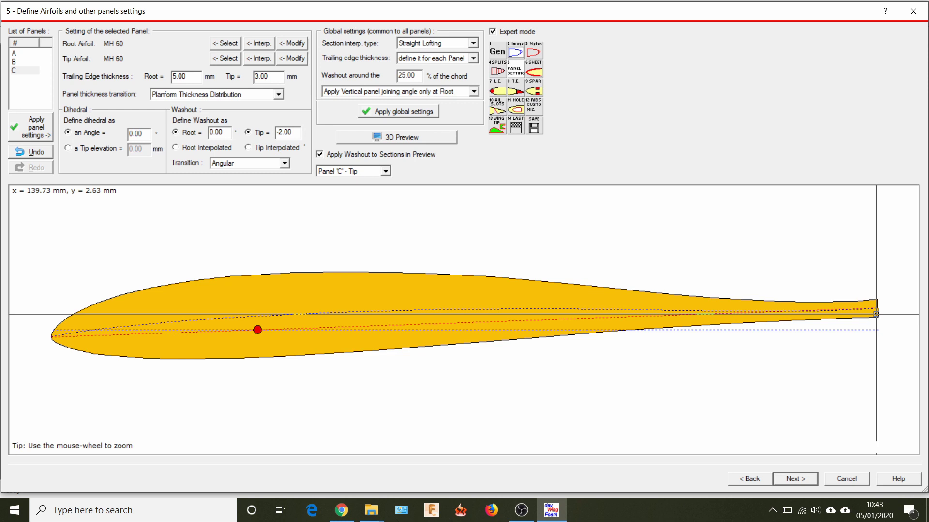
# Inspect the wing's trailing edge in the 3D preview, including the XZ left view, and close the preview.
pyautogui.click(378, 137)
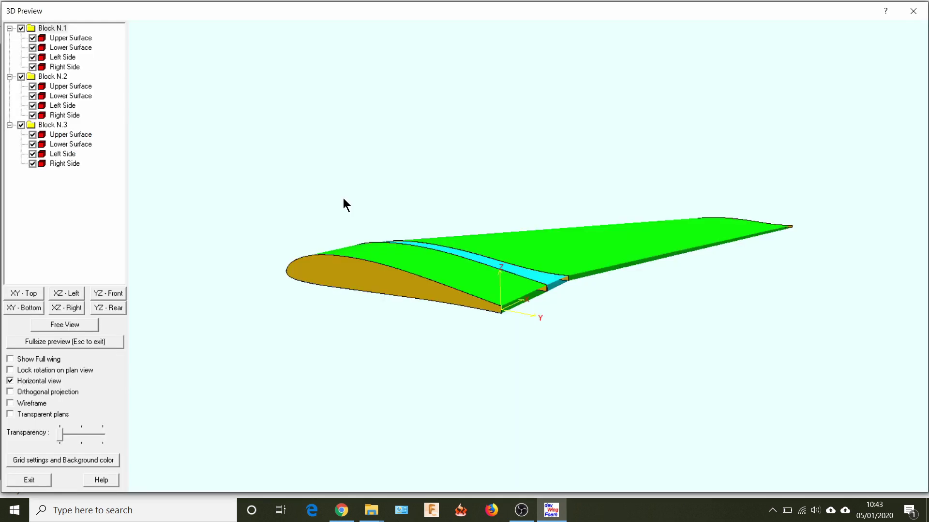
pyautogui.moveTo(343, 198); pyautogui.dragTo(476, 357)
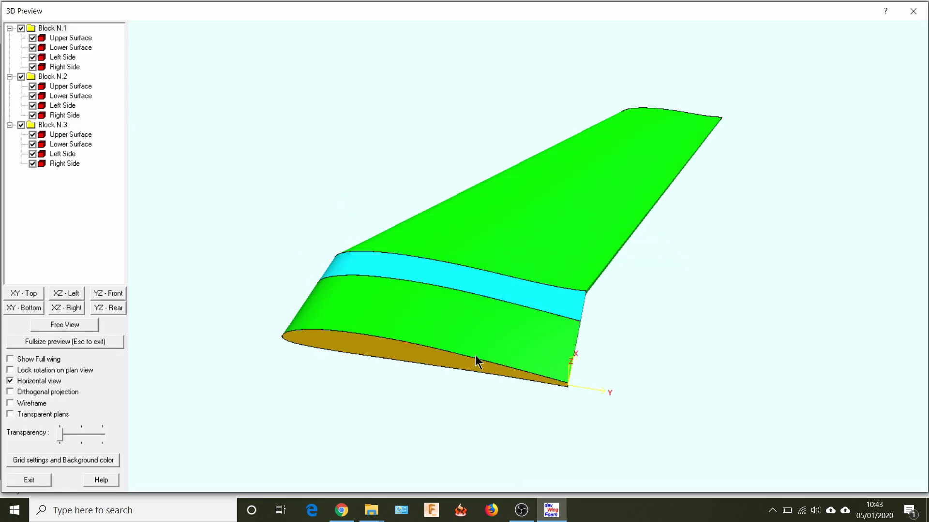
pyautogui.click(67, 293)
pyautogui.scroll(2, 495, 285)
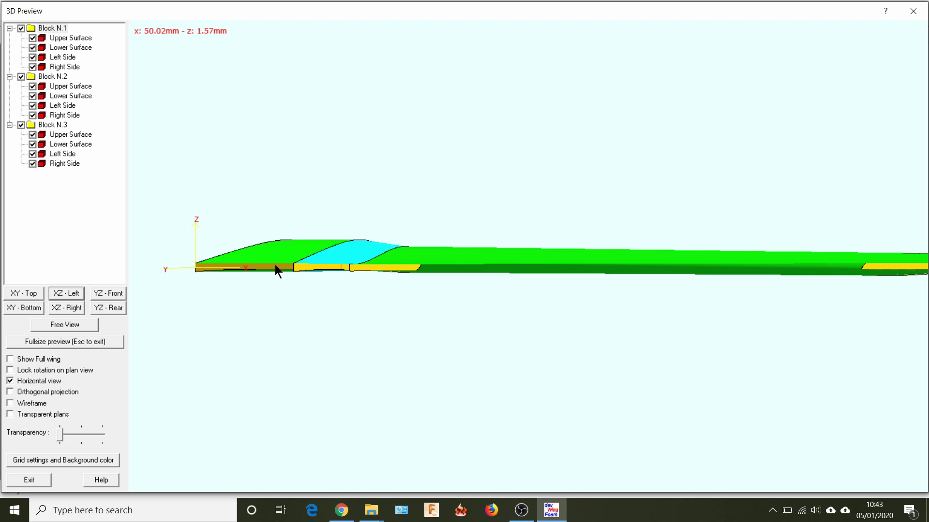
pyautogui.press('Escape')
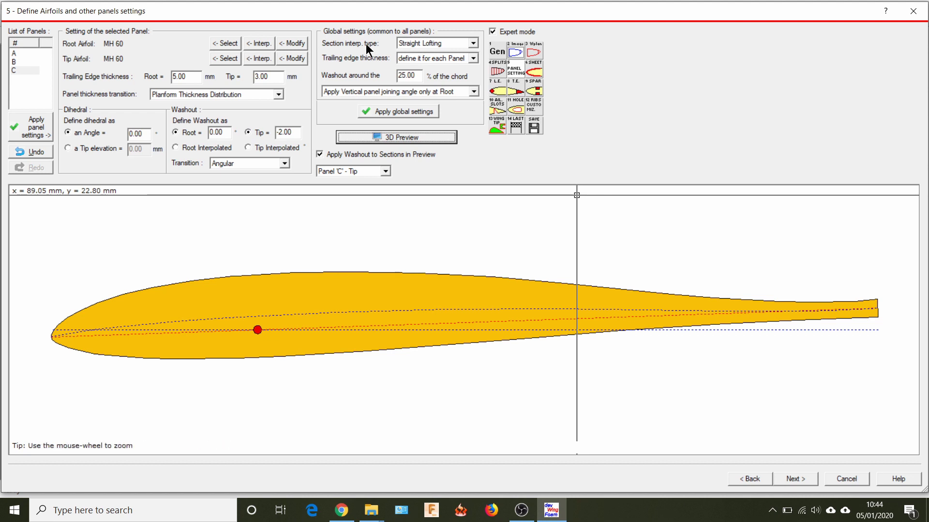
# Advance to the optional sheetings page and display panel A's root section.
pyautogui.click(795, 478)
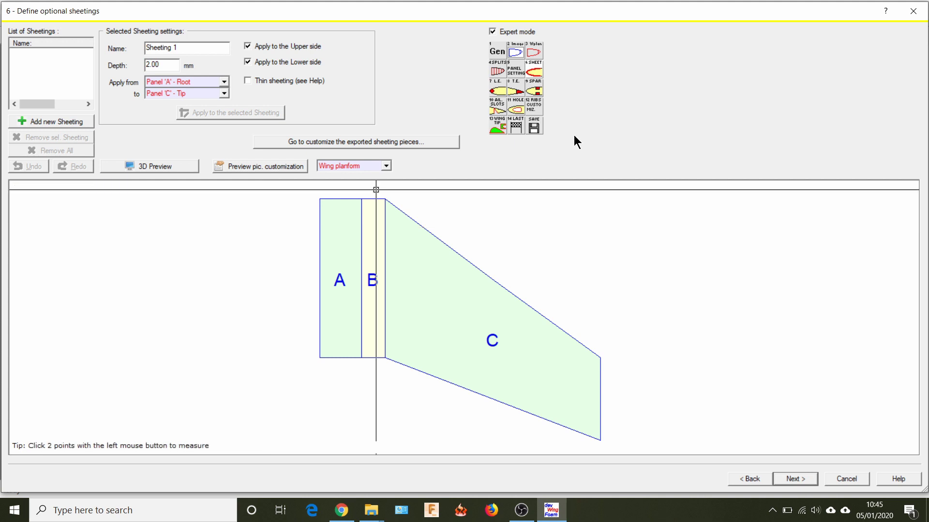
pyautogui.click(386, 165)
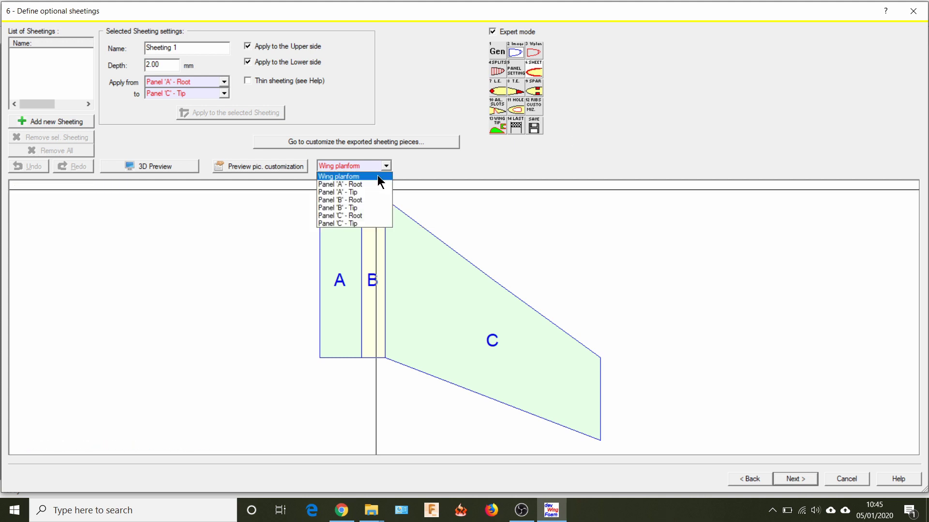
pyautogui.click(378, 185)
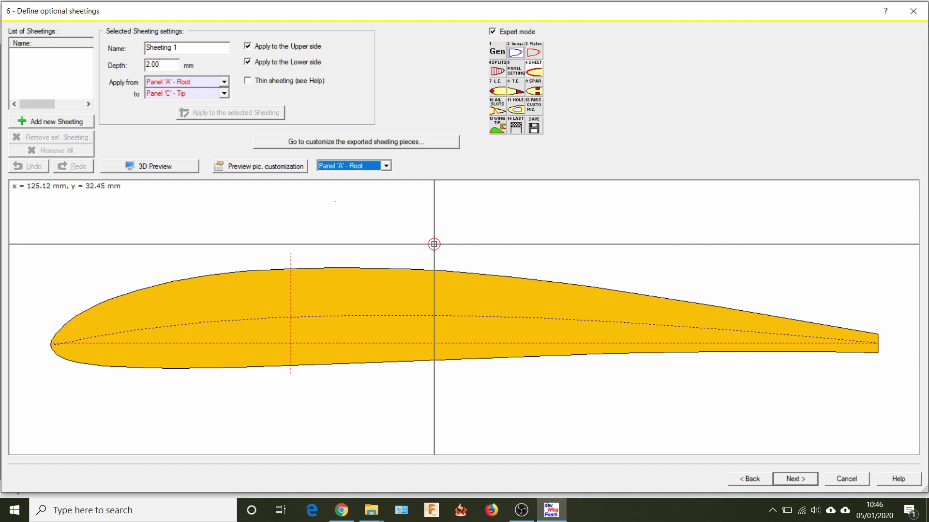
# Add a sheeting to the upper and lower sides from panel A's root to panel C's tip, and apply a 0.10 mm depth.
pyautogui.click(76, 120)
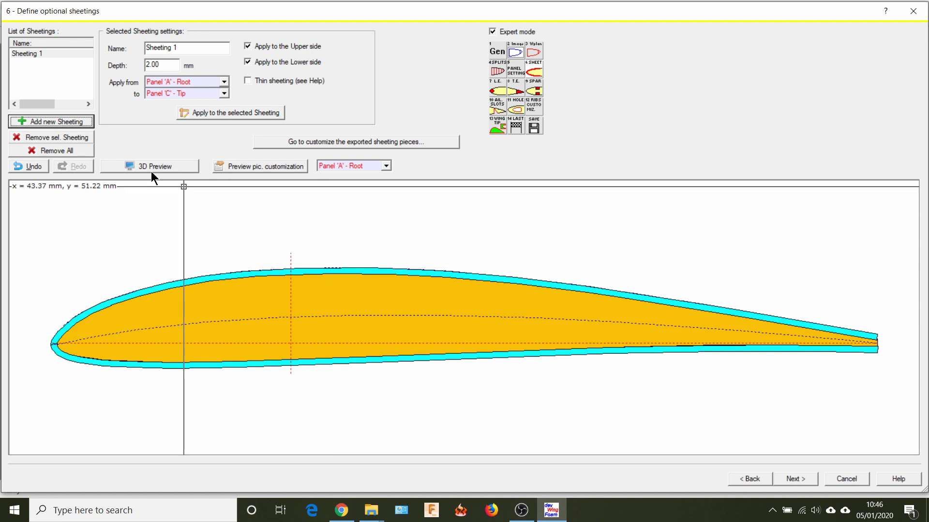
pyautogui.click(161, 66)
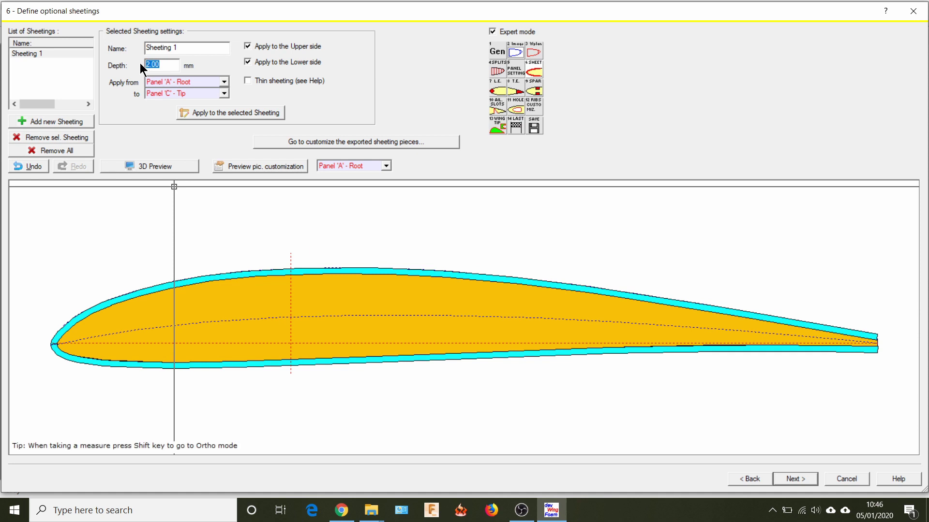
pyautogui.write('0')
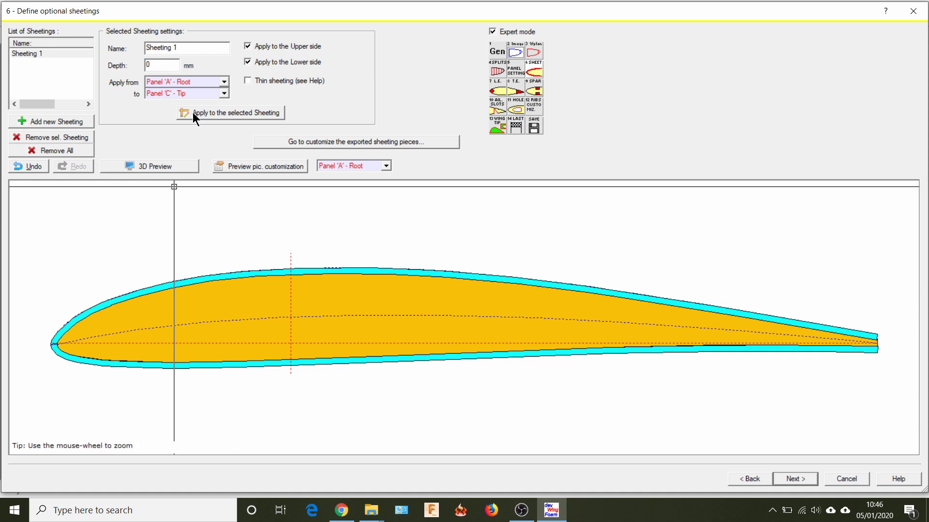
pyautogui.click(192, 112)
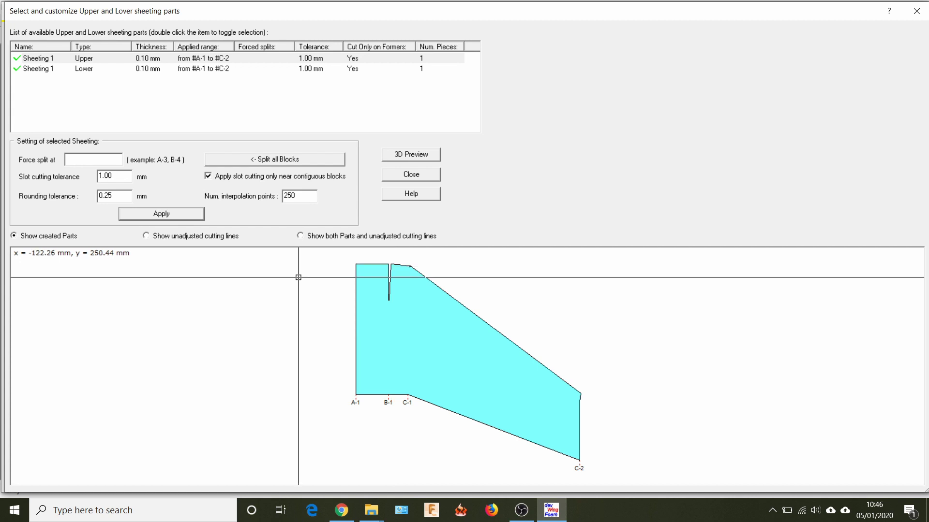
# Examine the sheeted wing in the 3D preview from the sheeting parts customization, and close both views.
pyautogui.click(393, 156)
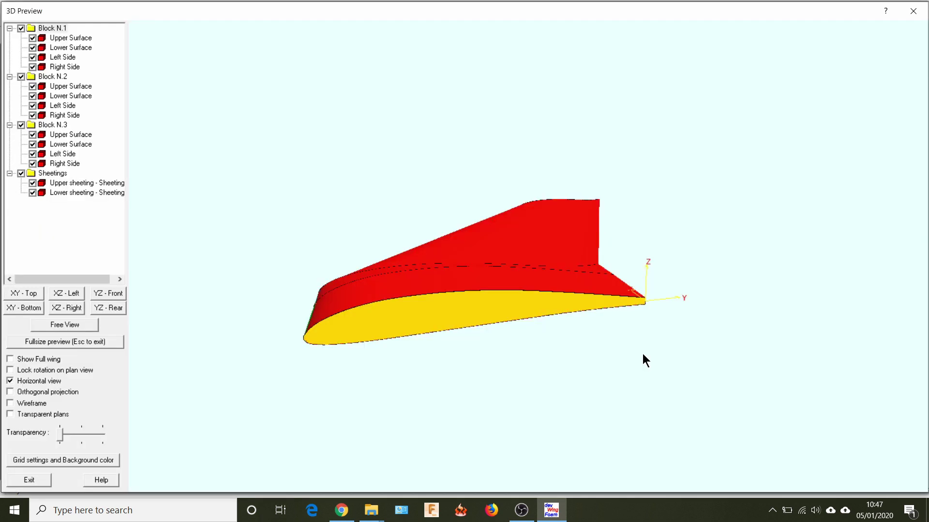
pyautogui.moveTo(643, 353); pyautogui.dragTo(4, 486)
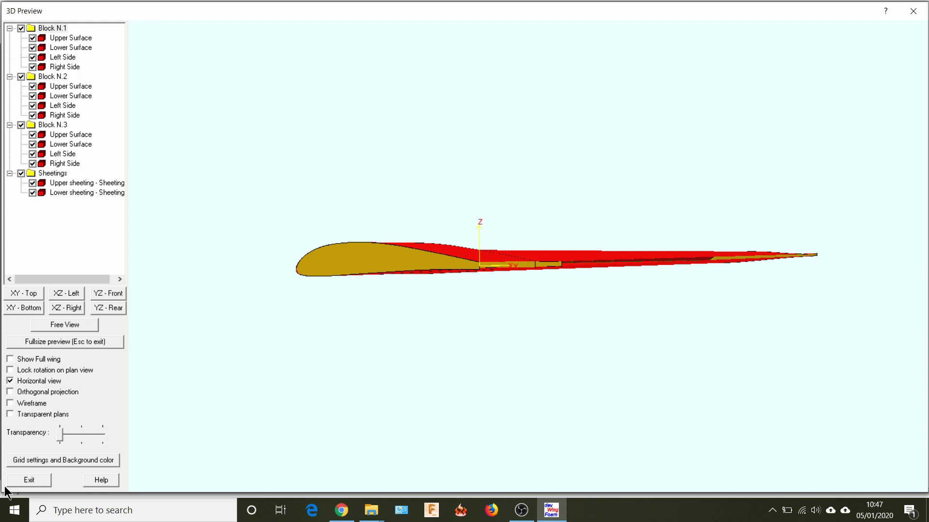
pyautogui.click(17, 482)
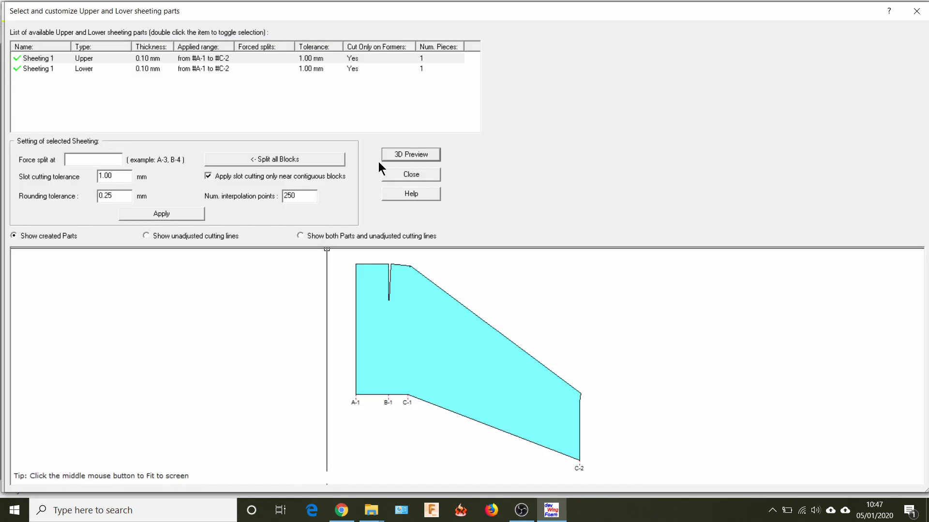
pyautogui.click(399, 174)
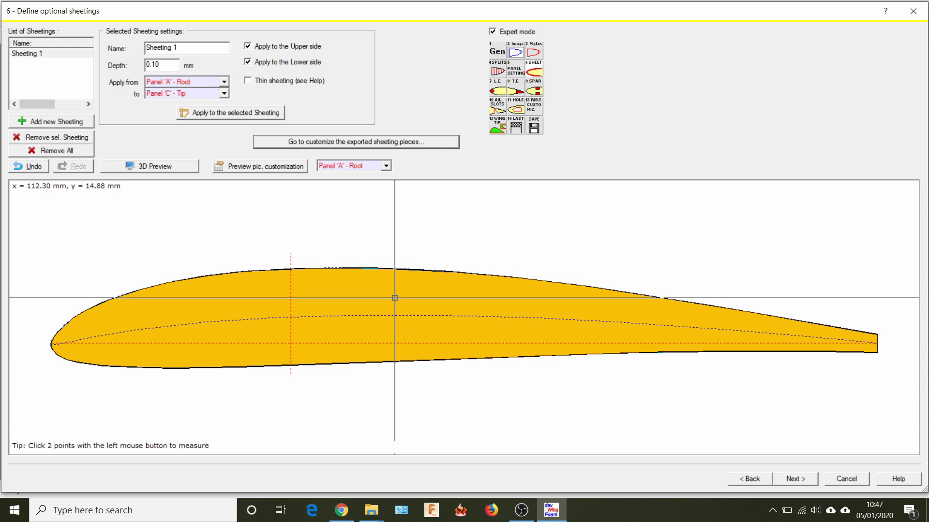
# Remove all the sheetings and advance to the trailing edges page.
pyautogui.click(44, 151)
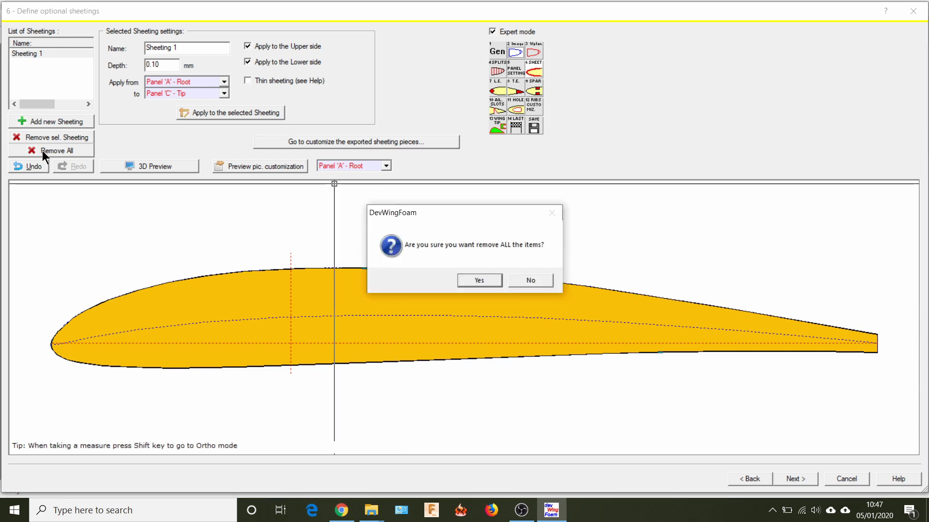
pyautogui.click(479, 280)
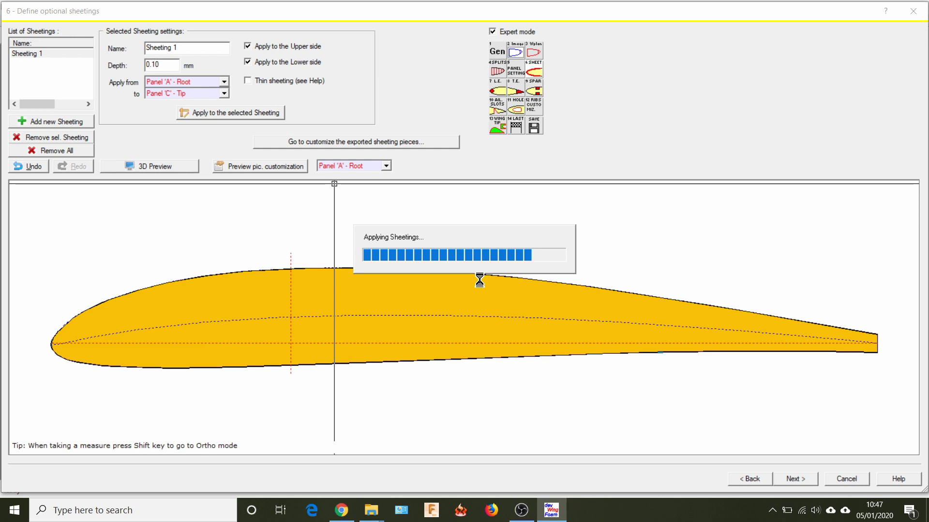
pyautogui.click(796, 478)
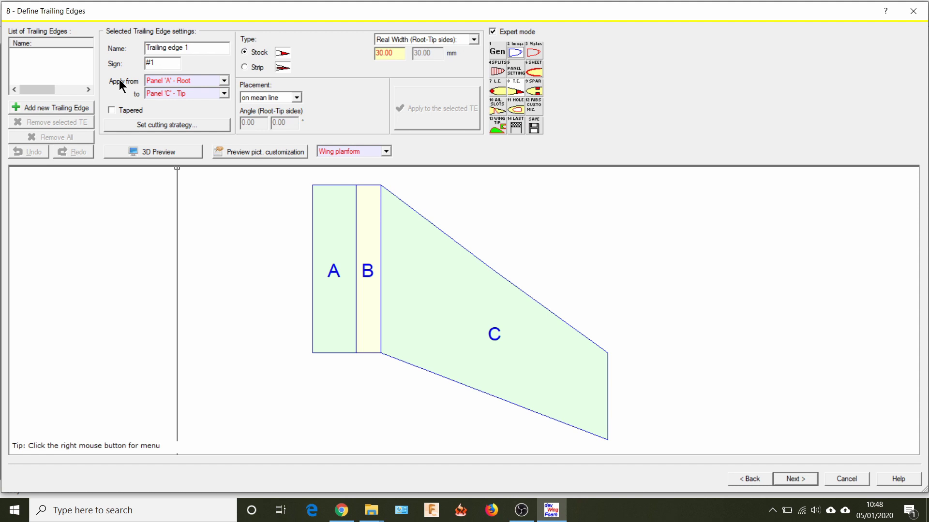
# Add a strip trailing edge from panel A's root to its tip, 50 mm wide and 2 mm thick.
pyautogui.click(205, 94)
pyautogui.click(214, 112)
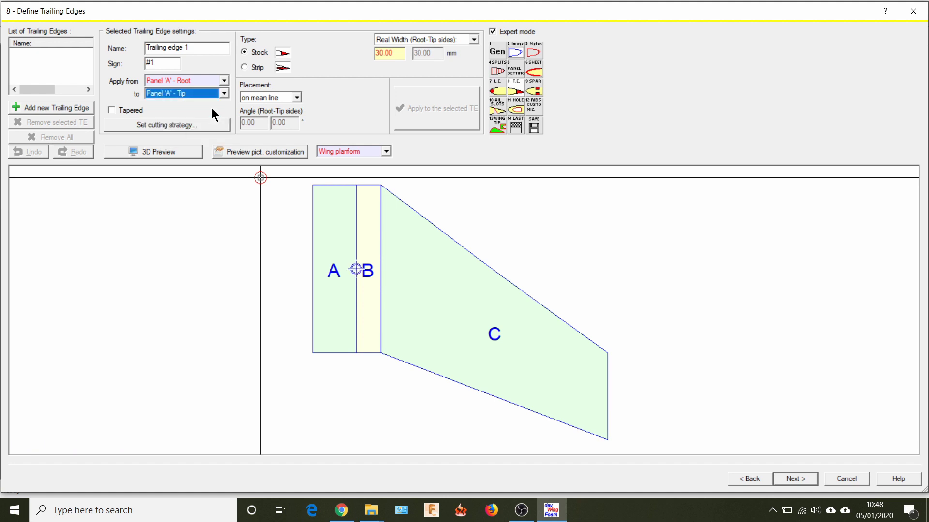
pyautogui.click(244, 67)
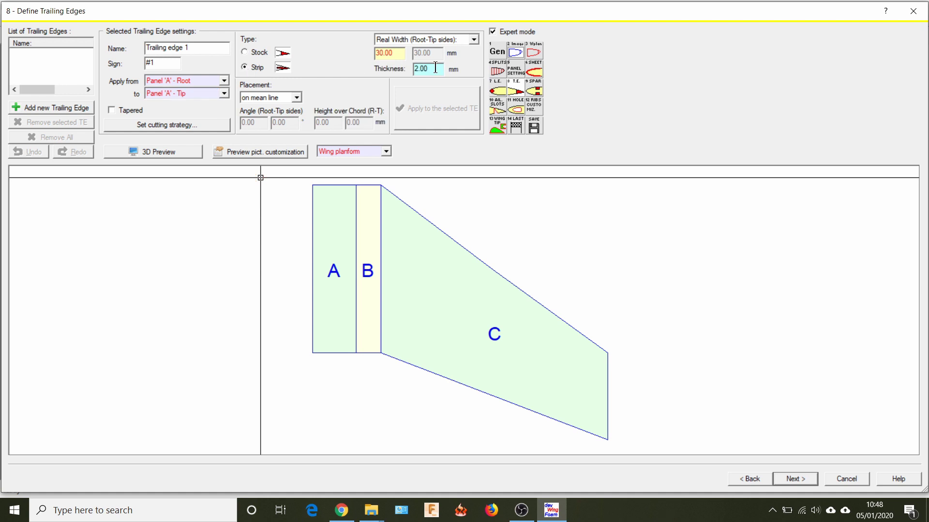
pyautogui.click(387, 52)
pyautogui.write('5')
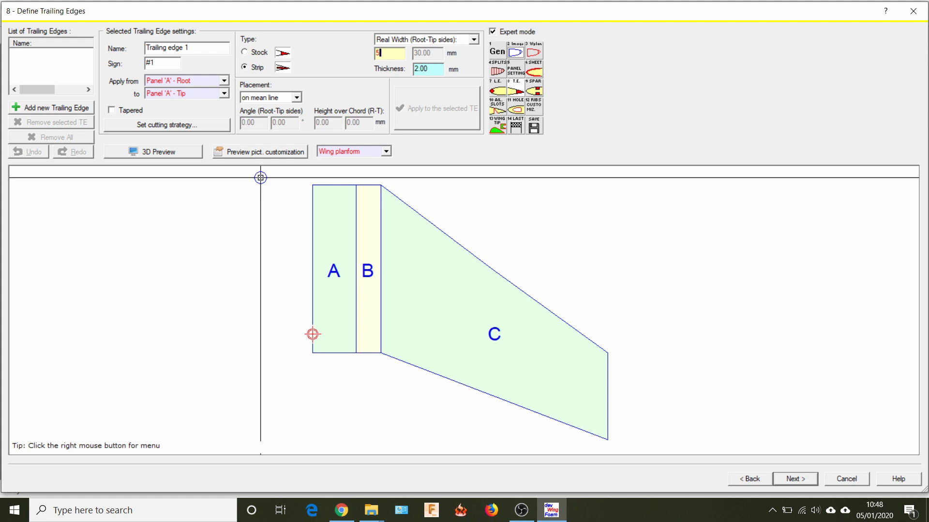
pyautogui.write('0')
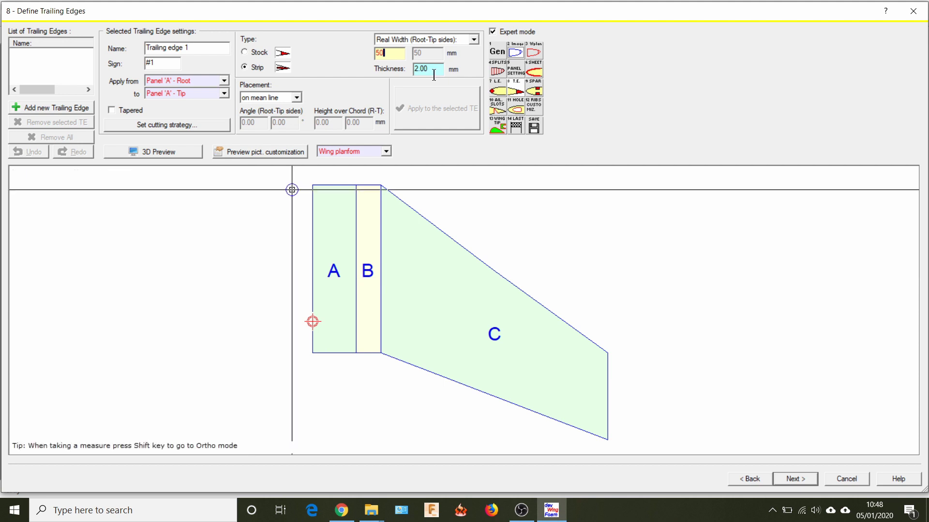
pyautogui.moveTo(434, 75); pyautogui.dragTo(405, 68)
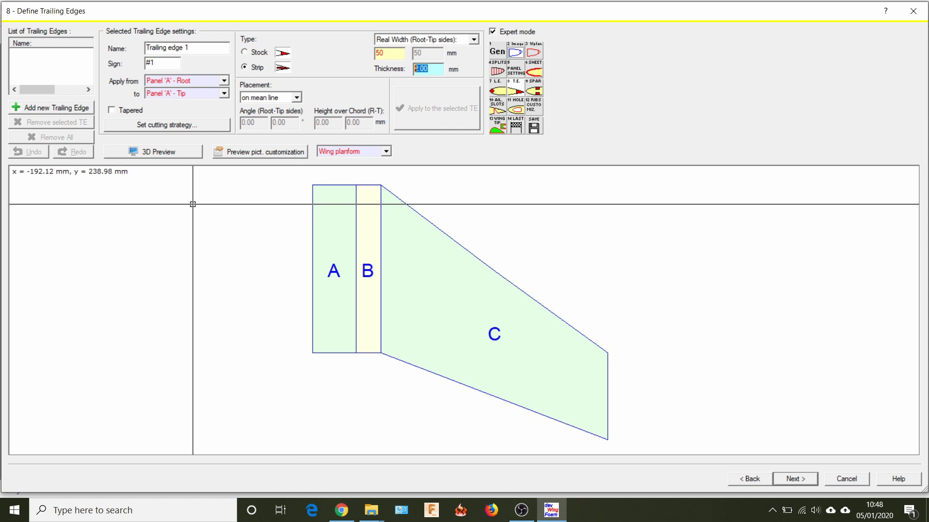
pyautogui.click(80, 108)
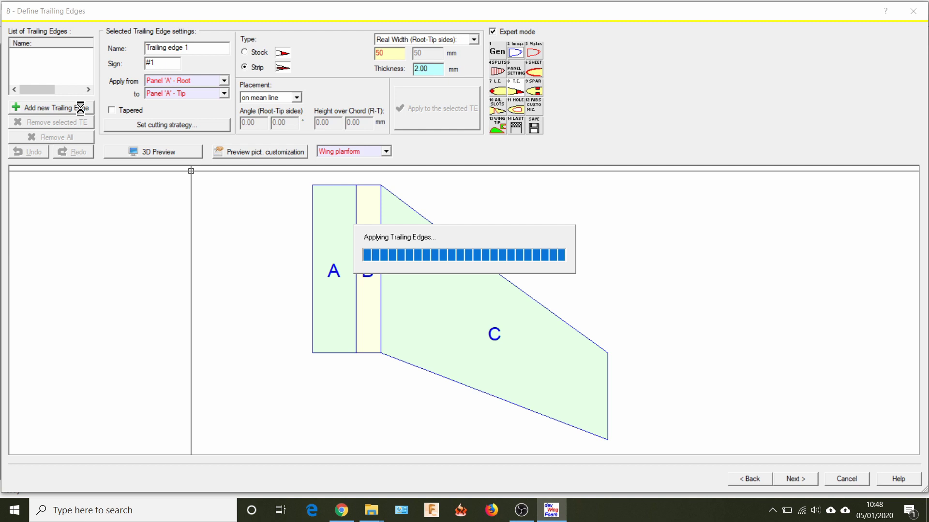
# Display panel A's root section and apply the on chord line placement to the trailing edge strip.
pyautogui.click(386, 152)
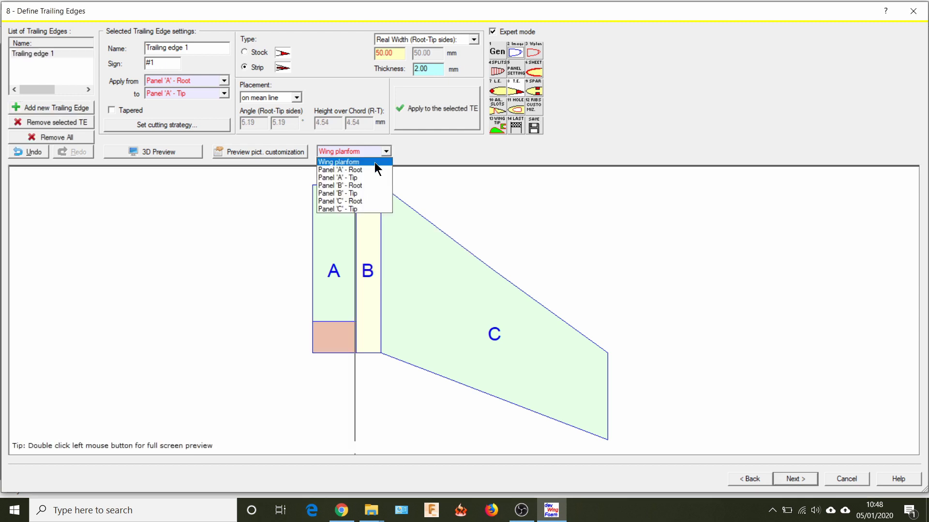
pyautogui.click(363, 171)
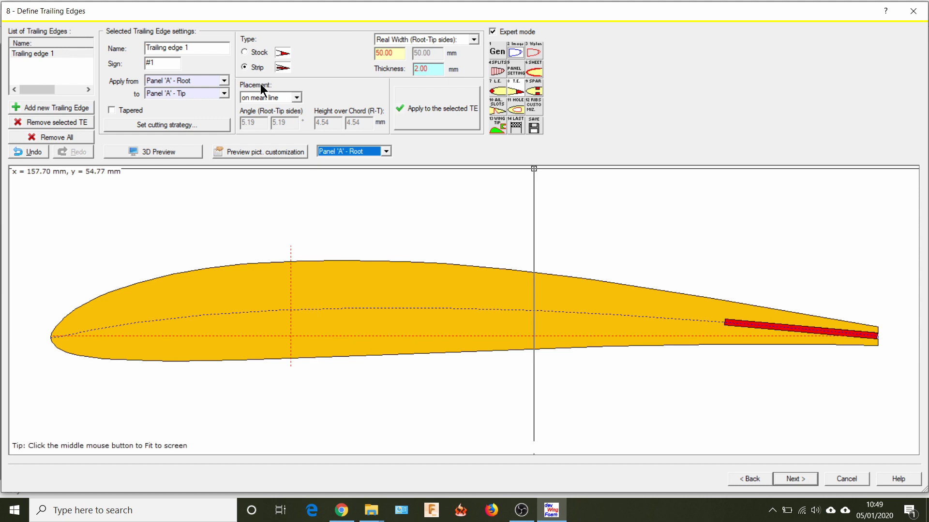
pyautogui.click(290, 95)
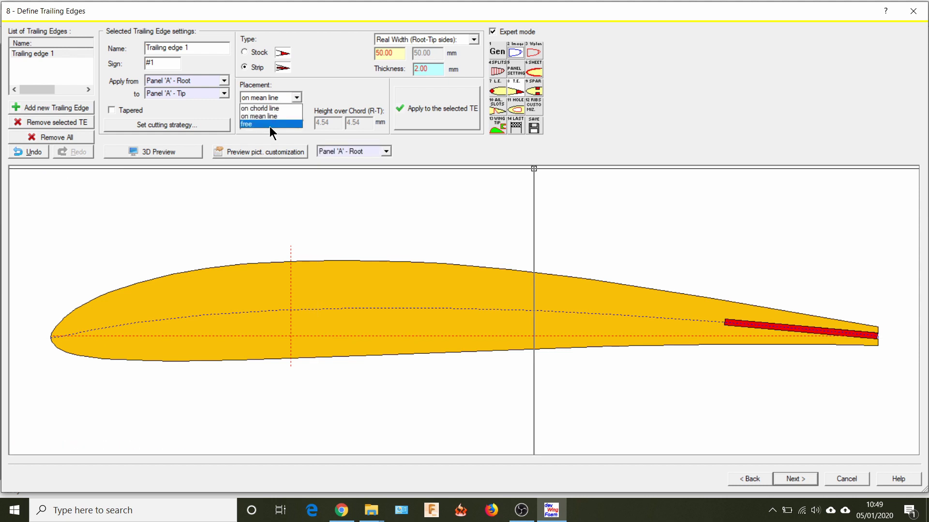
pyautogui.click(266, 107)
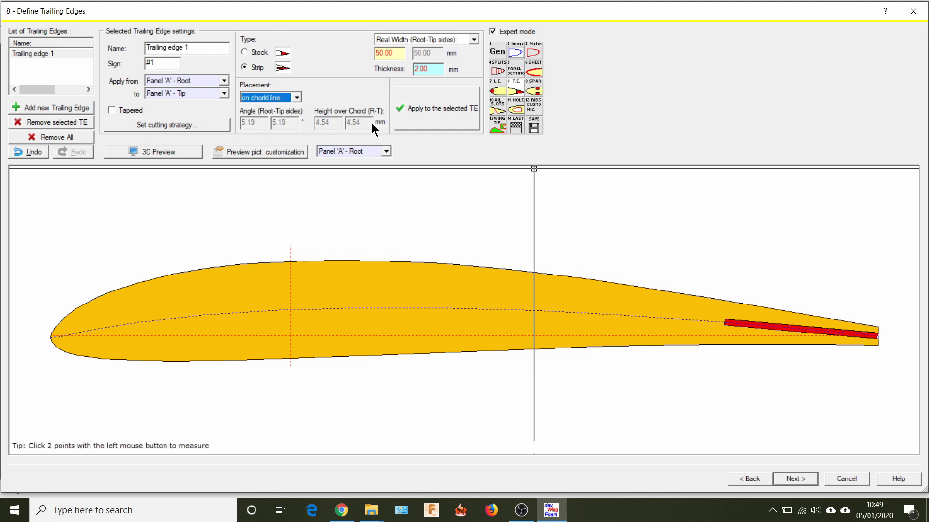
pyautogui.click(411, 114)
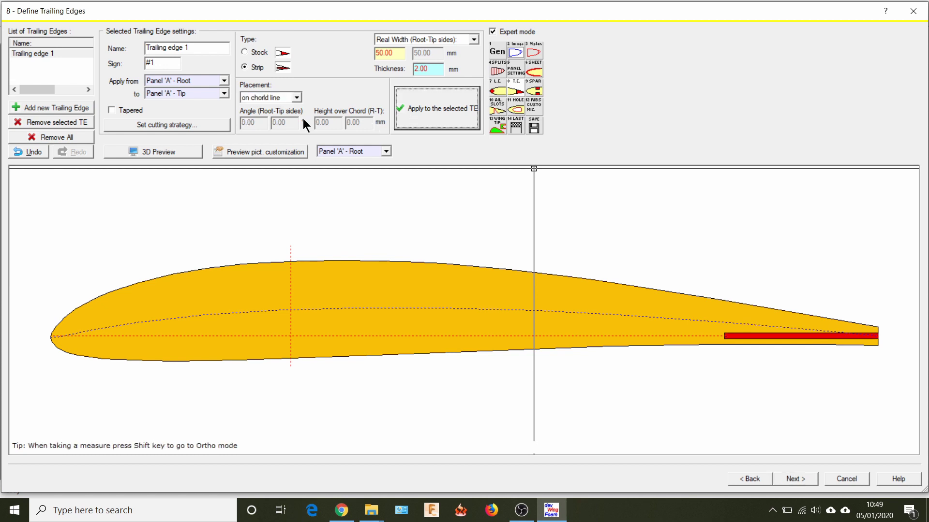
# Try the free placement option for the trailing edge strip and switch the choice back to on mean line.
pyautogui.click(296, 98)
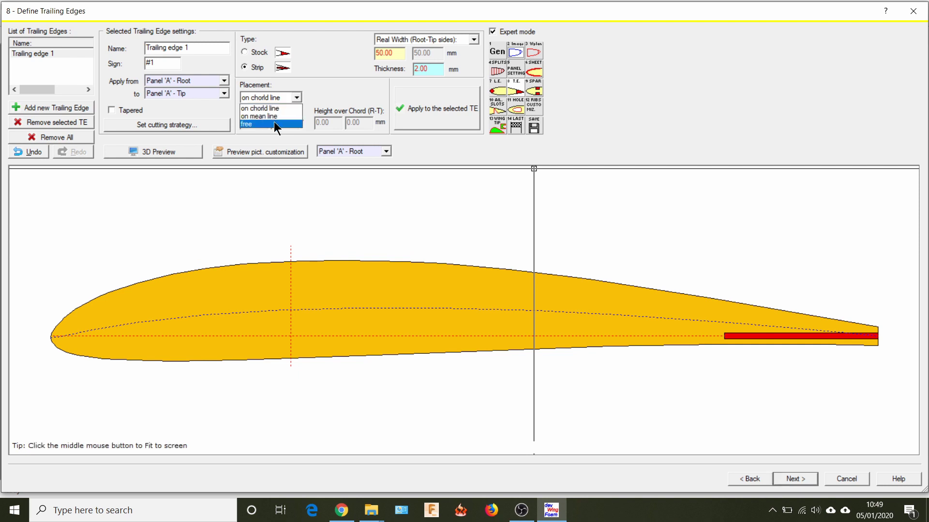
pyautogui.click(274, 125)
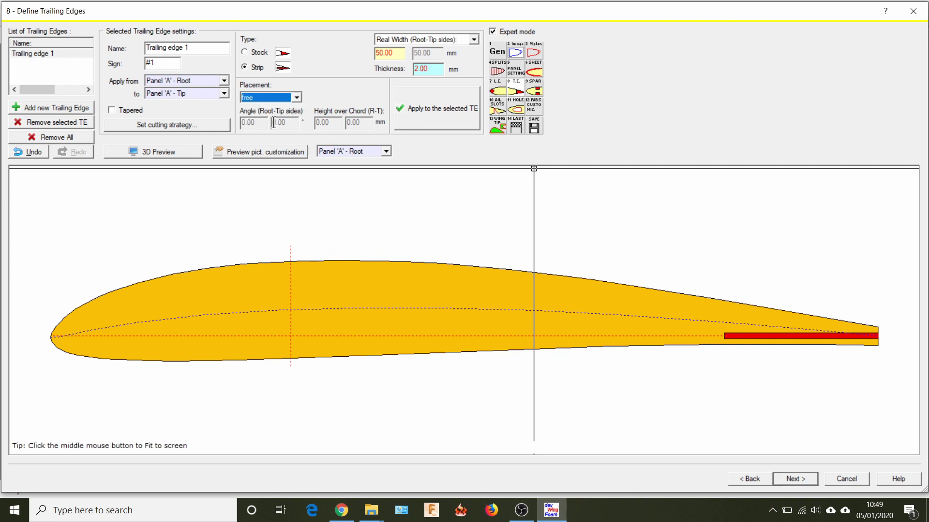
pyautogui.click(297, 97)
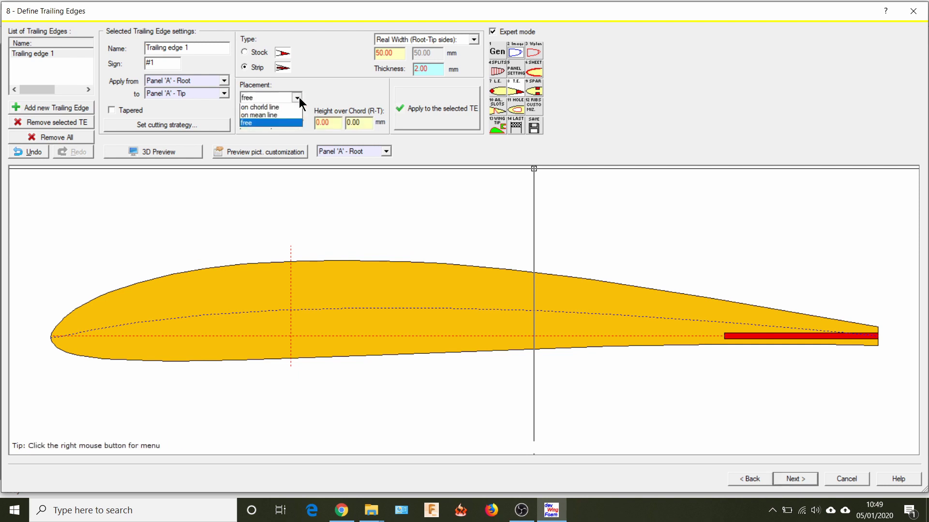
pyautogui.click(283, 116)
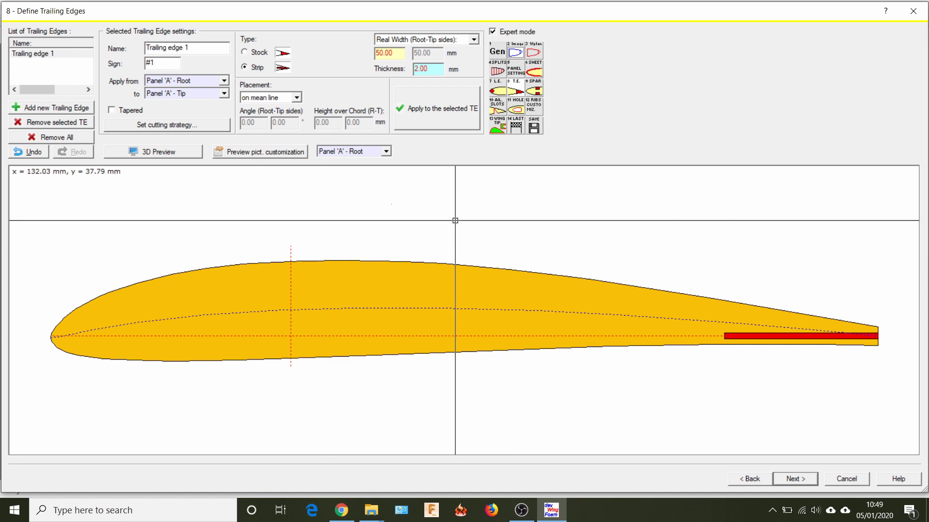
# Inspect the trailing edge strip on panel A in the 3D preview from several angles, and close the preview.
pyautogui.click(170, 152)
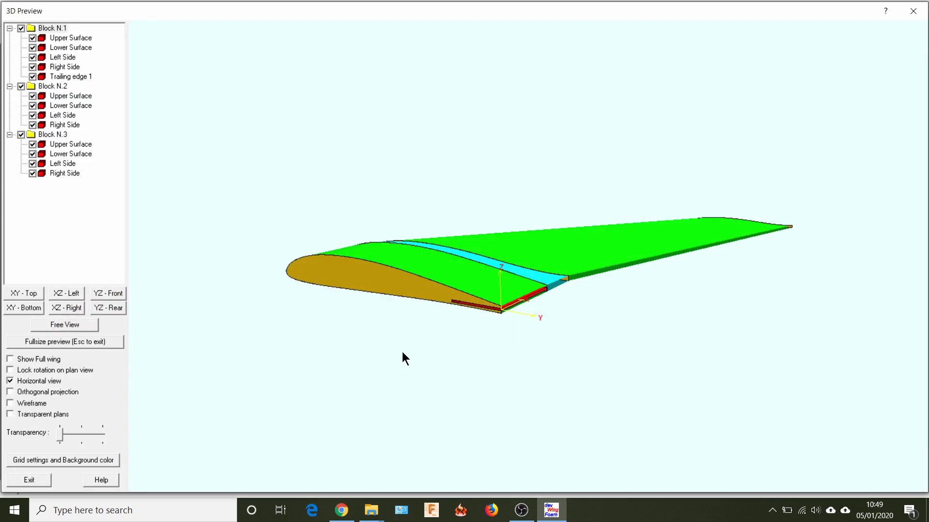
pyautogui.moveTo(403, 353); pyautogui.dragTo(453, 366)
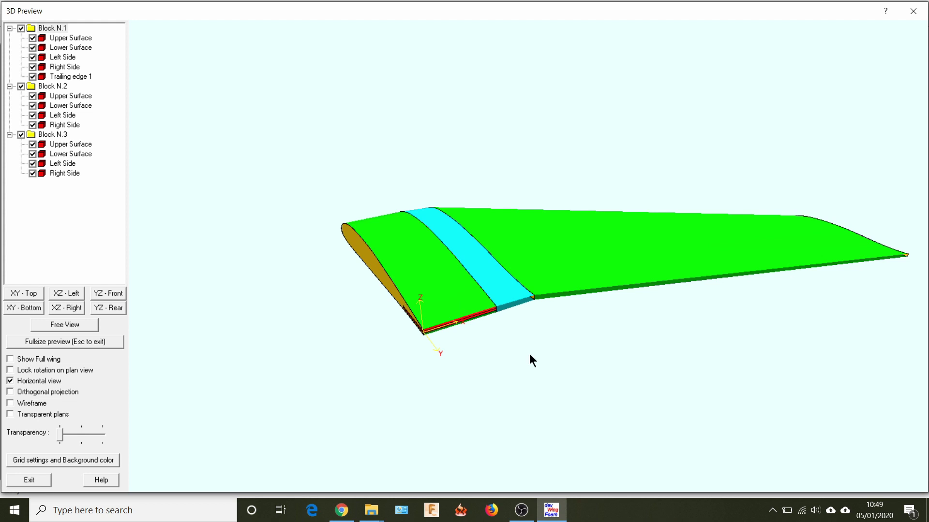
pyautogui.click(914, 12)
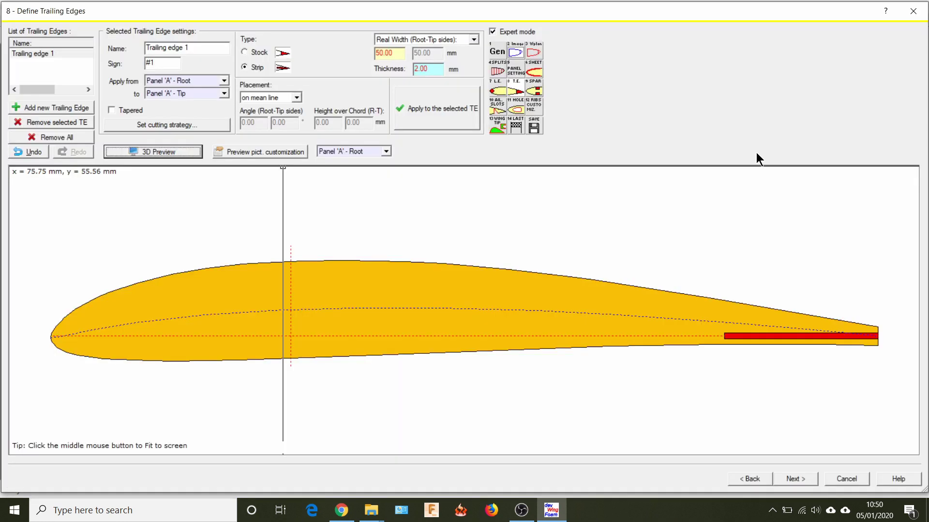
# Confirm the automatic entry/exit cutting strategy for the trailing edge and advance to the spars and longitudinal elements page.
pyautogui.click(151, 127)
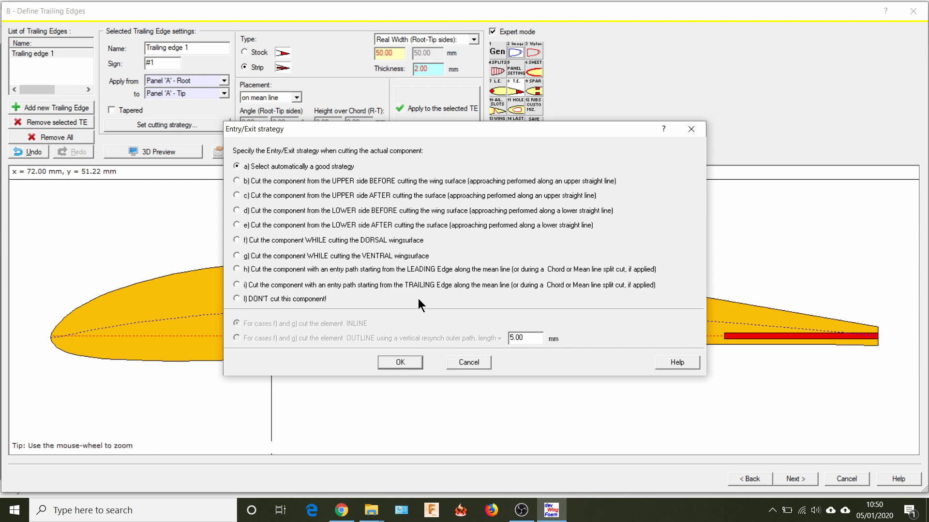
pyautogui.click(401, 362)
pyautogui.click(795, 479)
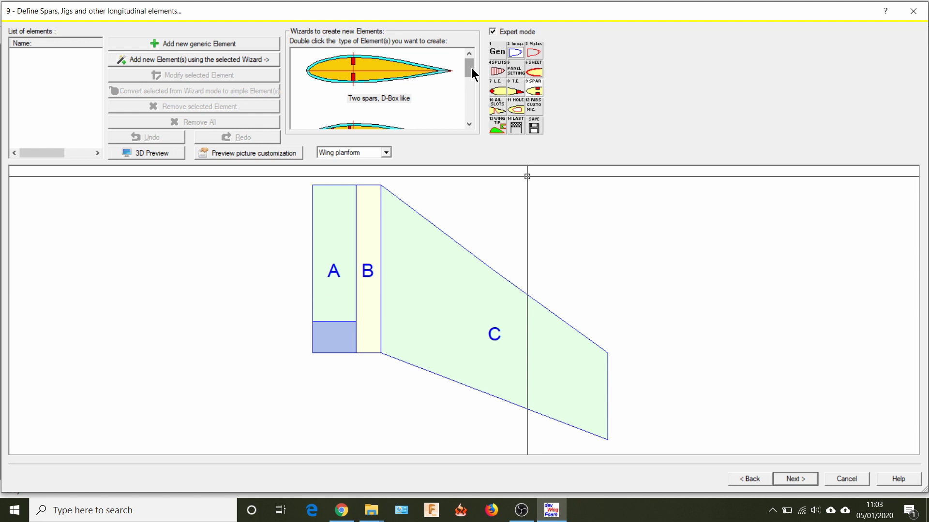
# Add a new generic spar element and make it start at panel C's root.
pyautogui.moveTo(471, 68)
pyautogui.mouseDown()
pyautogui.moveTo(473, 121)
pyautogui.moveTo(472, 54)
pyautogui.moveTo(470, 112)
pyautogui.moveTo(471, 66)
pyautogui.mouseUp()
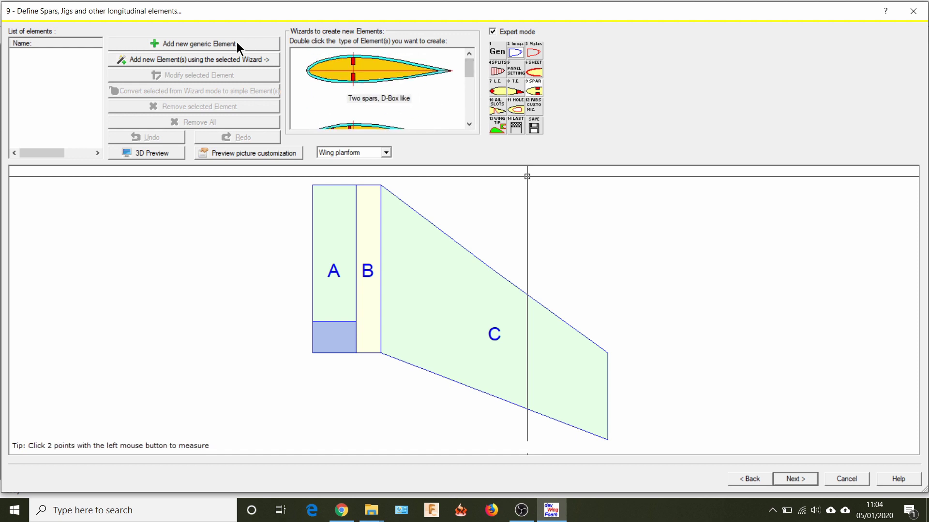
pyautogui.click(217, 44)
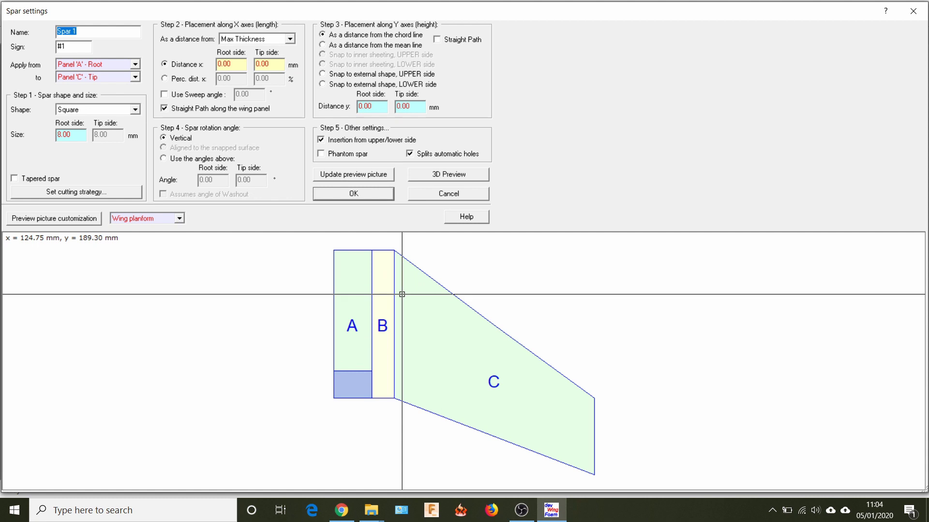
pyautogui.click(135, 66)
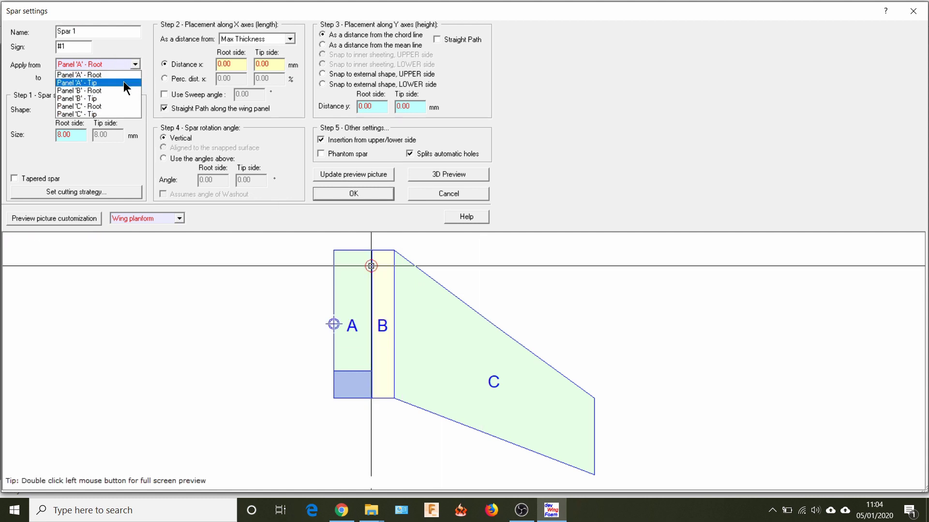
pyautogui.click(112, 105)
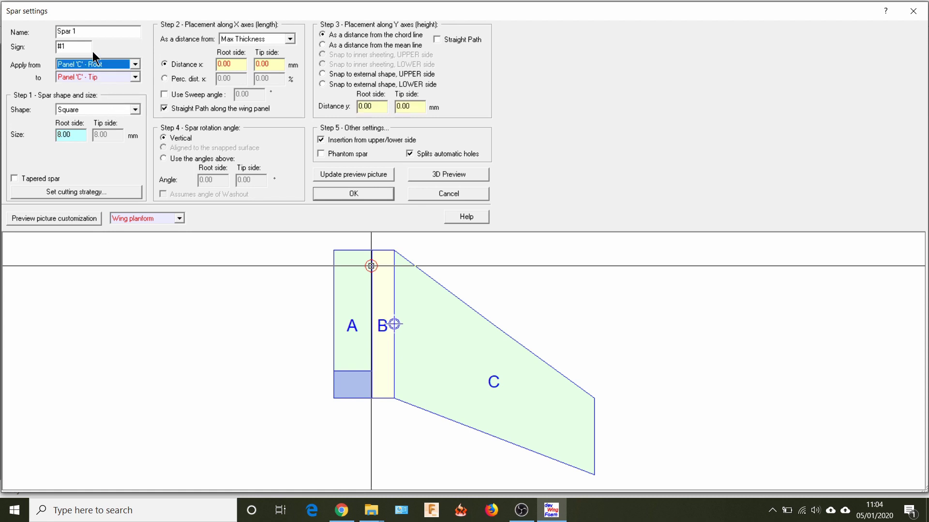
# Name the new spar element "Outer Spar".
pyautogui.moveTo(89, 30); pyautogui.dragTo(55, 28)
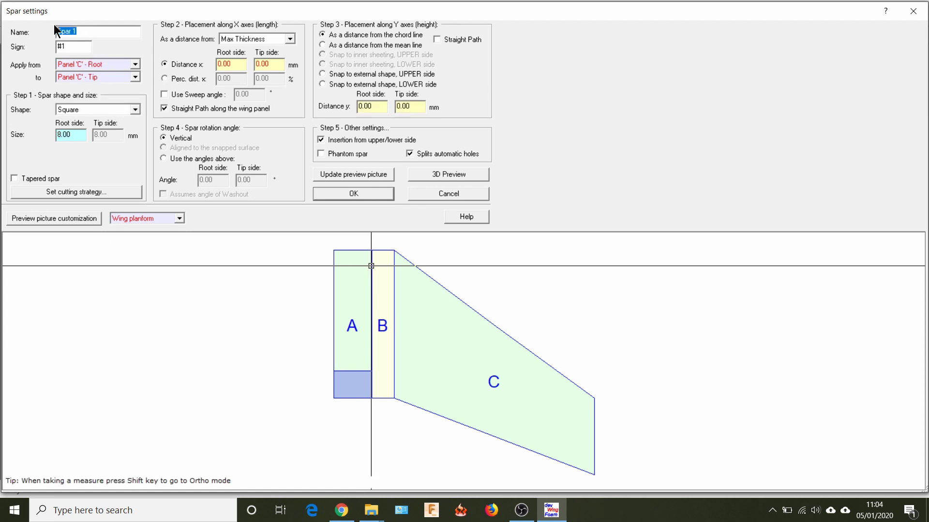
pyautogui.write('Outer Spa')
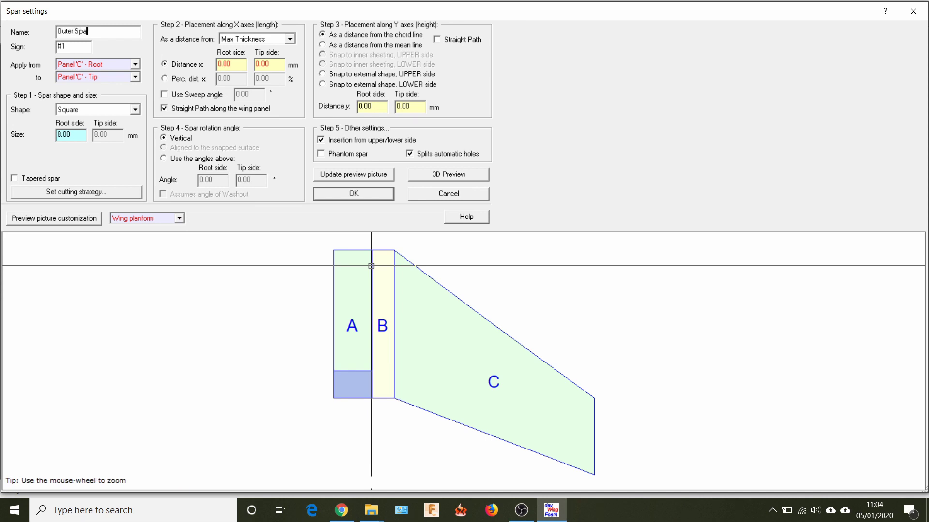
pyautogui.write('r')
pyautogui.press('BackSpace')
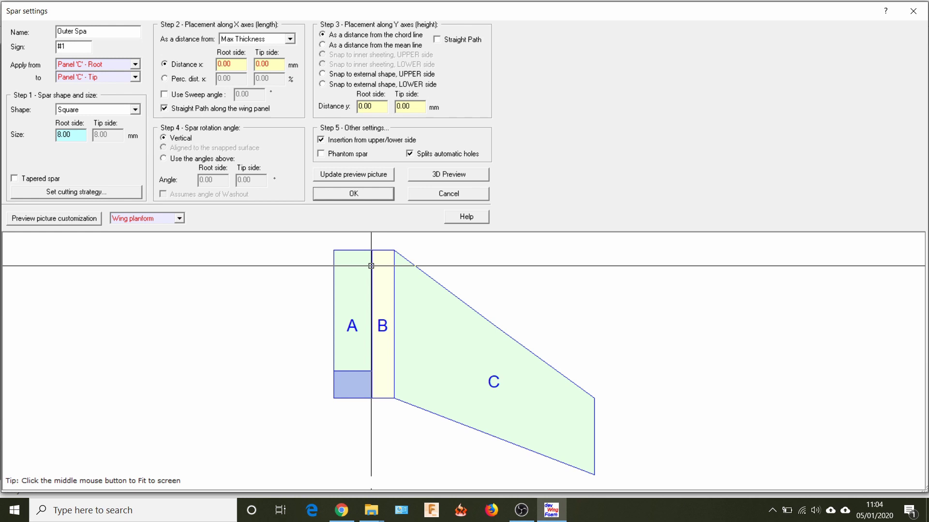
pyautogui.write('r')
# Set the outer spar's shape to a circle with a 4 mm diameter.
pyautogui.click(135, 110)
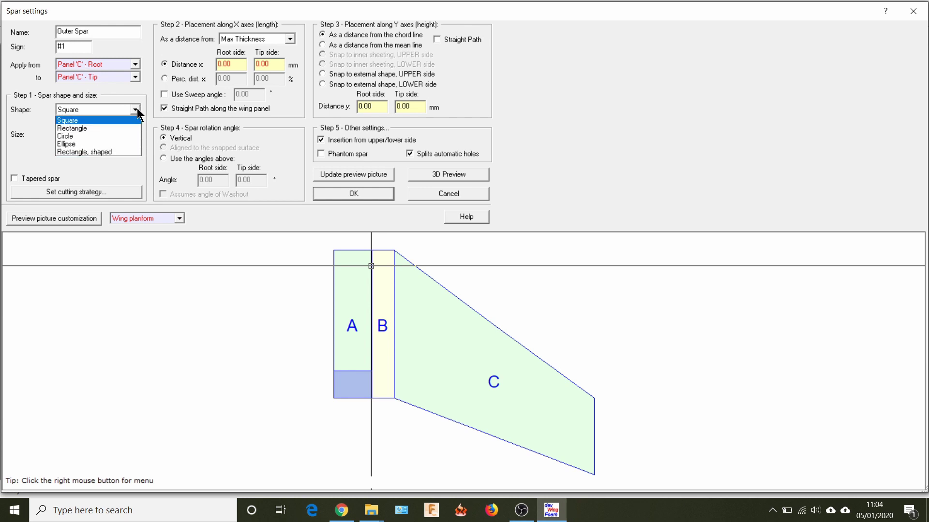
pyautogui.click(103, 138)
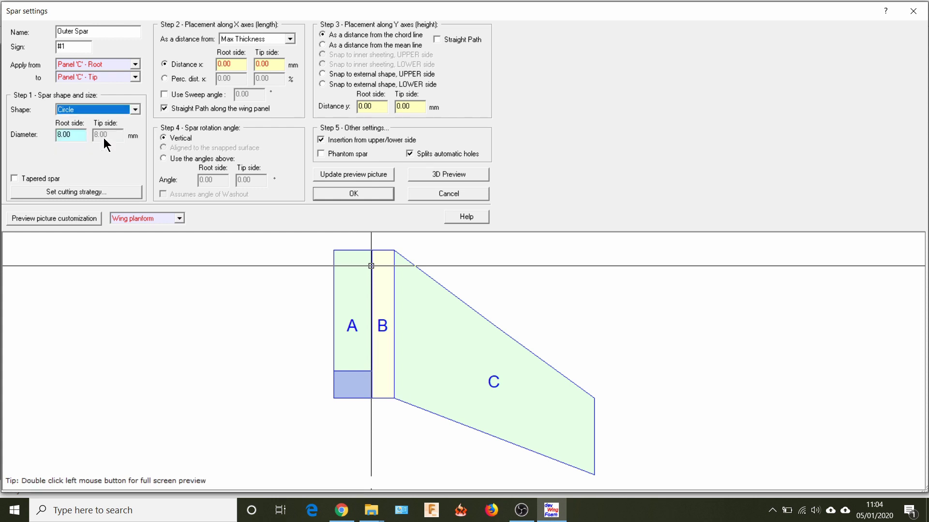
pyautogui.moveTo(76, 139); pyautogui.dragTo(48, 136)
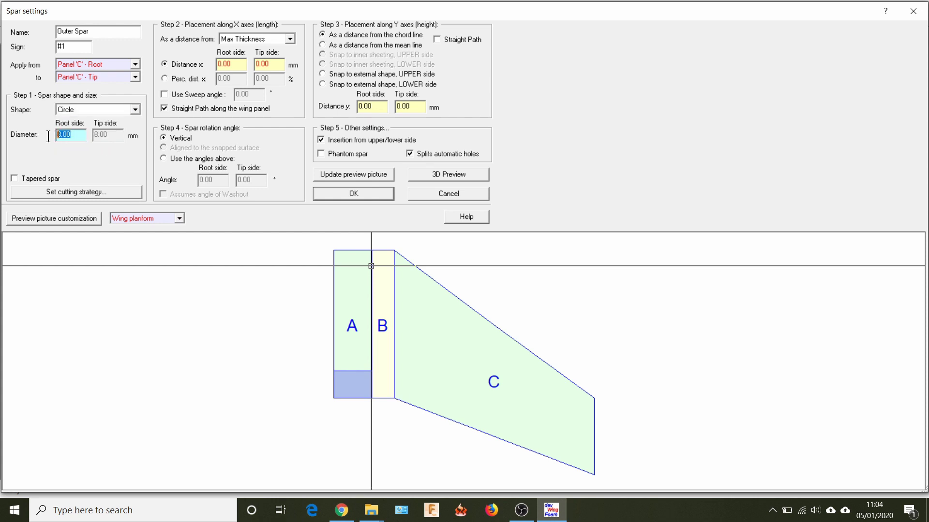
pyautogui.write('4')
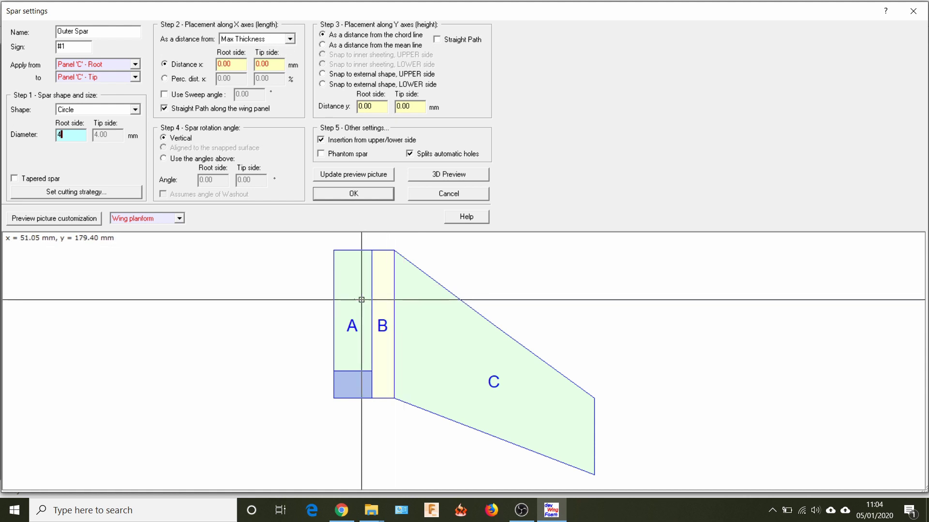
# Review the reference choices for the spar's lengthwise placement, keep Max Thickness, and update the preview picture.
pyautogui.click(289, 38)
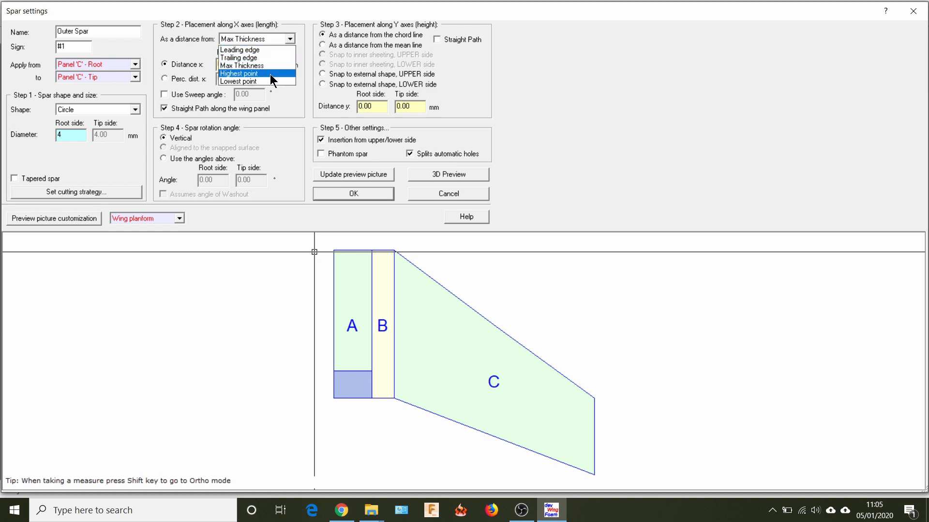
pyautogui.click(284, 27)
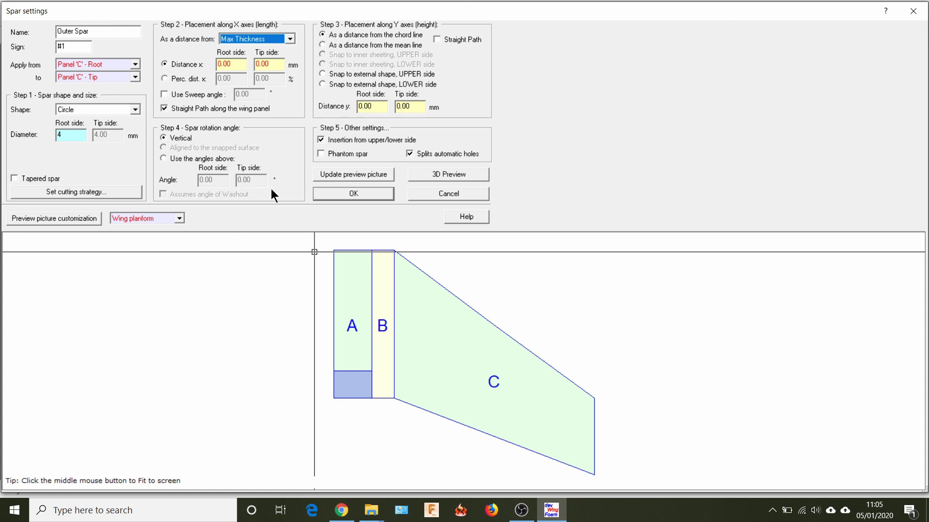
pyautogui.click(331, 177)
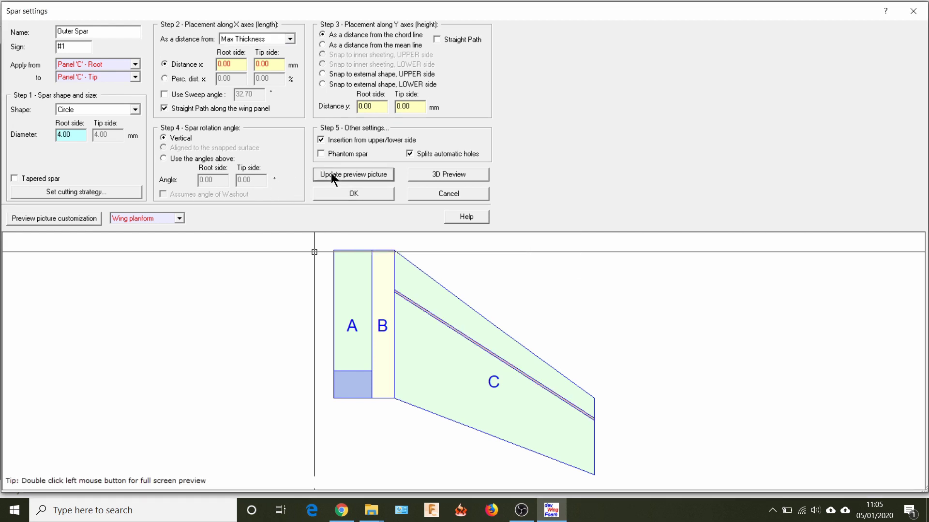
# Display panel C's root section, turn off insertion from the upper/lower side for the outer spar, and refresh the preview.
pyautogui.click(178, 219)
pyautogui.click(155, 266)
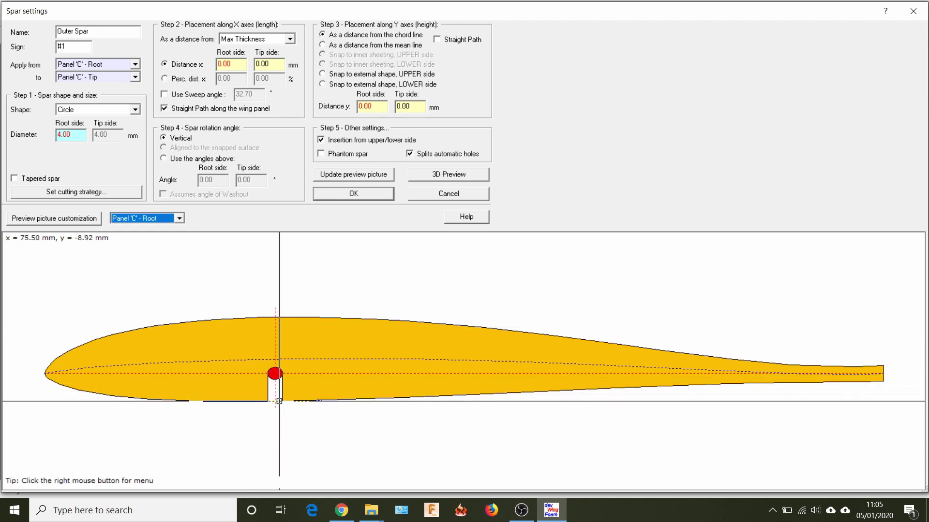
pyautogui.click(321, 140)
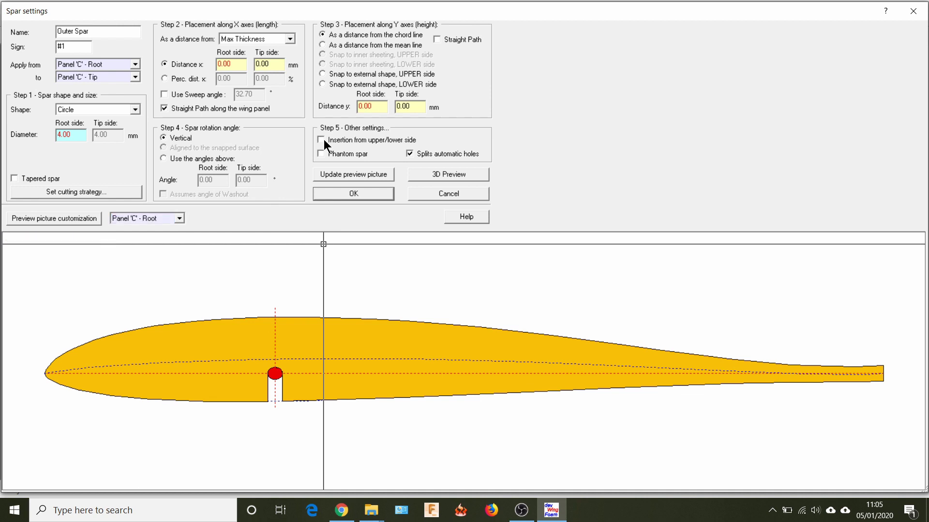
pyautogui.click(335, 175)
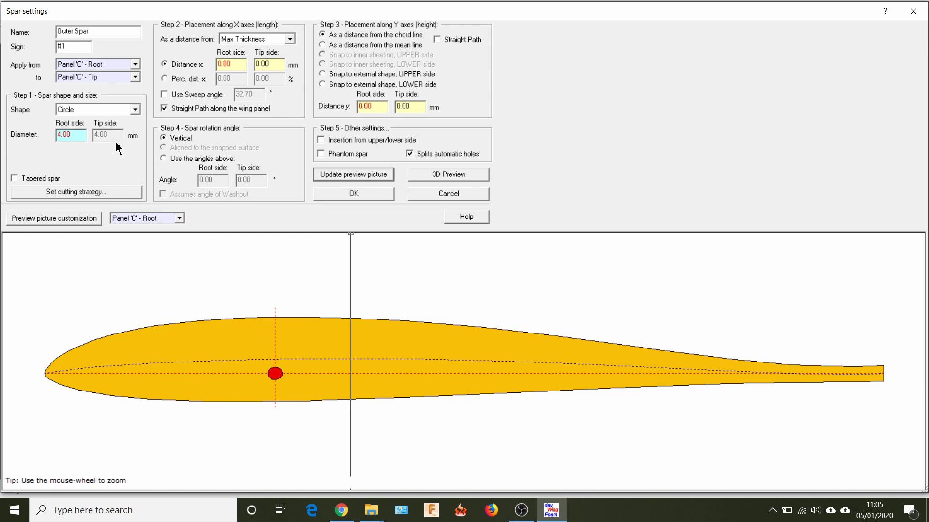
# Try the "Rectangle, shaped" option for the outer spar and switch the shape back to circle.
pyautogui.click(135, 110)
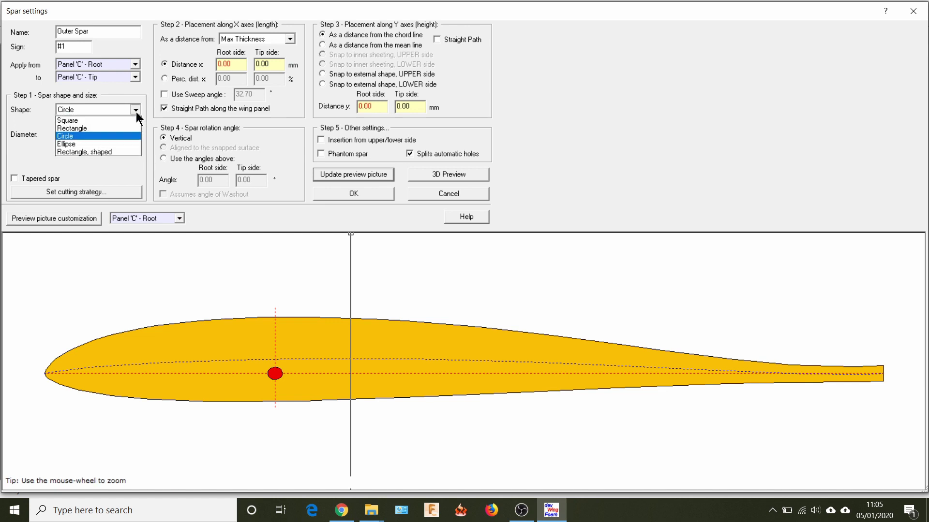
pyautogui.click(93, 150)
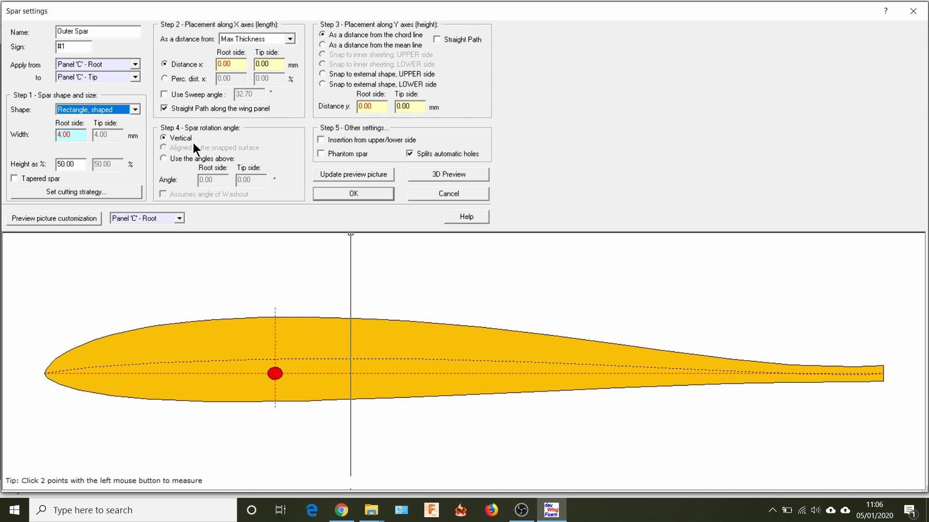
pyautogui.press('Up')
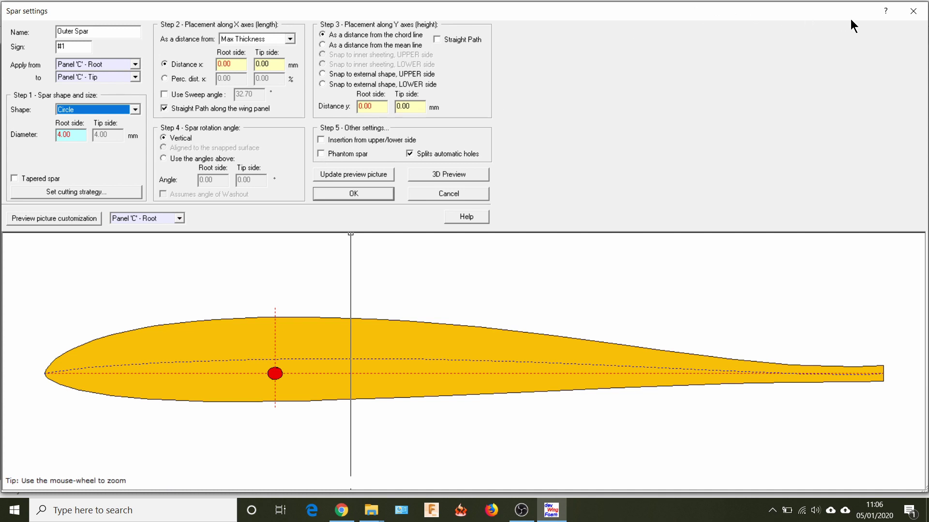
# Read the built-in help note for the Phantom spar option and dismiss it.
pyautogui.click(885, 10)
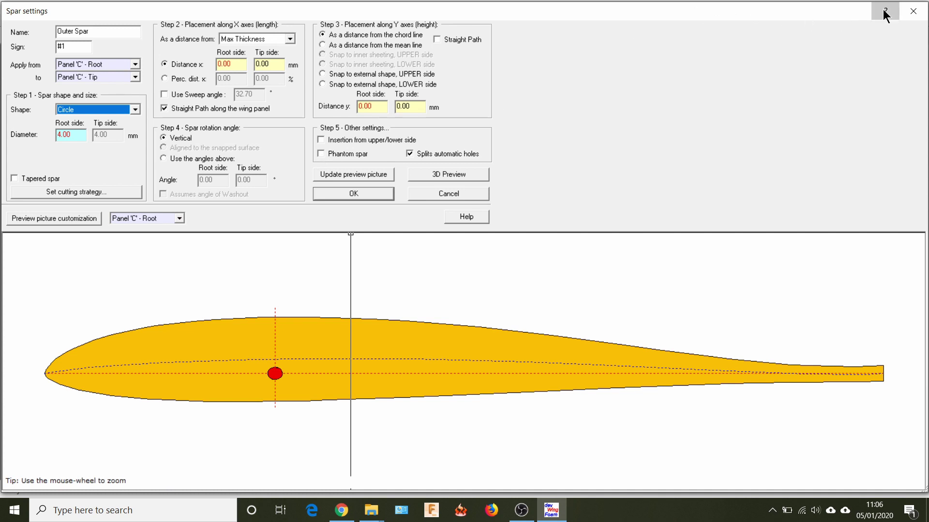
pyautogui.click(320, 154)
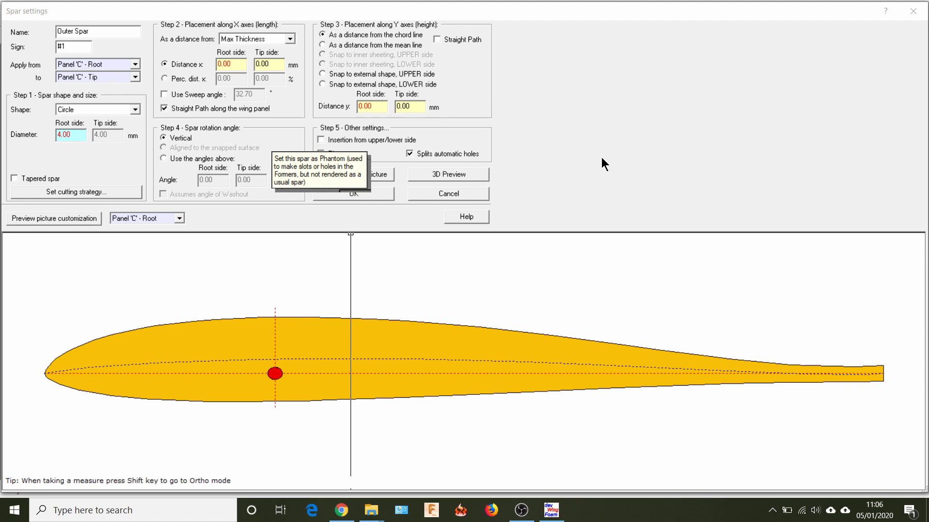
pyautogui.click(602, 157)
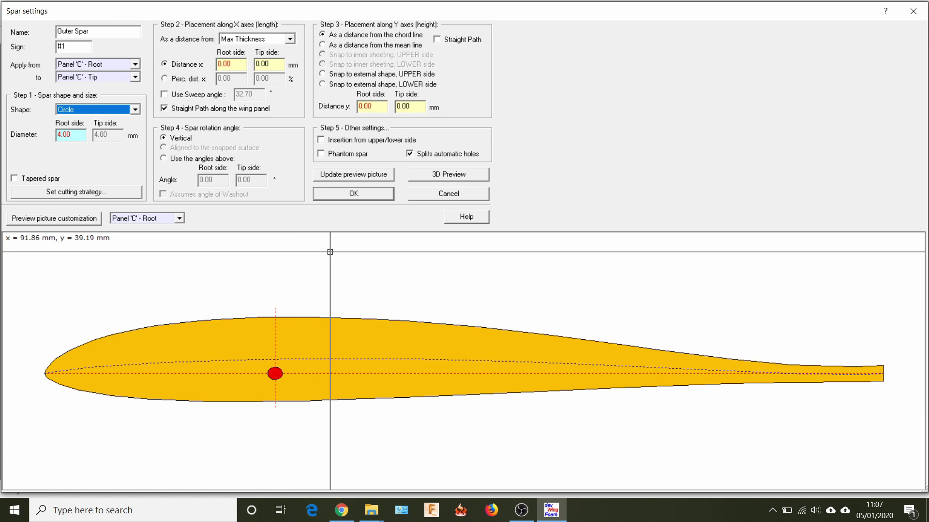
# Accept the outer spar's settings and add a second generic spar running from panel A's root to panel B's tip.
pyautogui.click(347, 192)
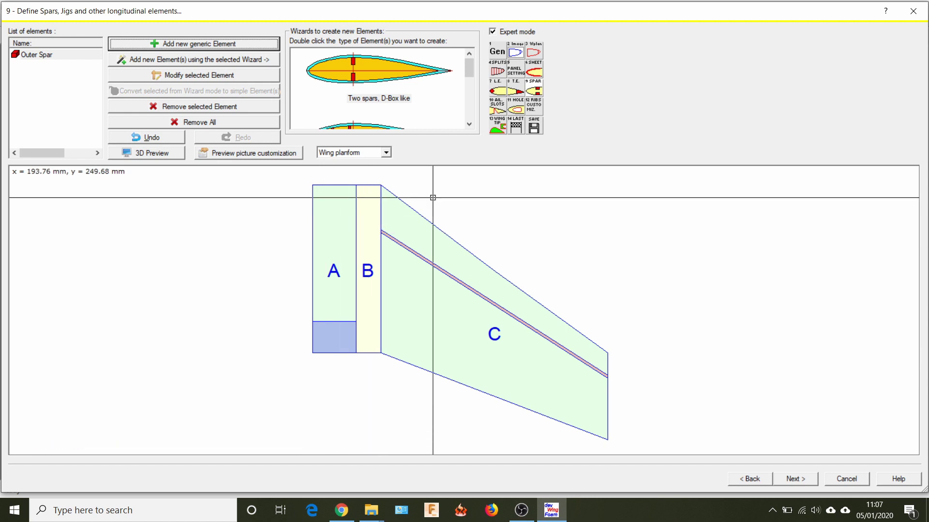
pyautogui.click(163, 43)
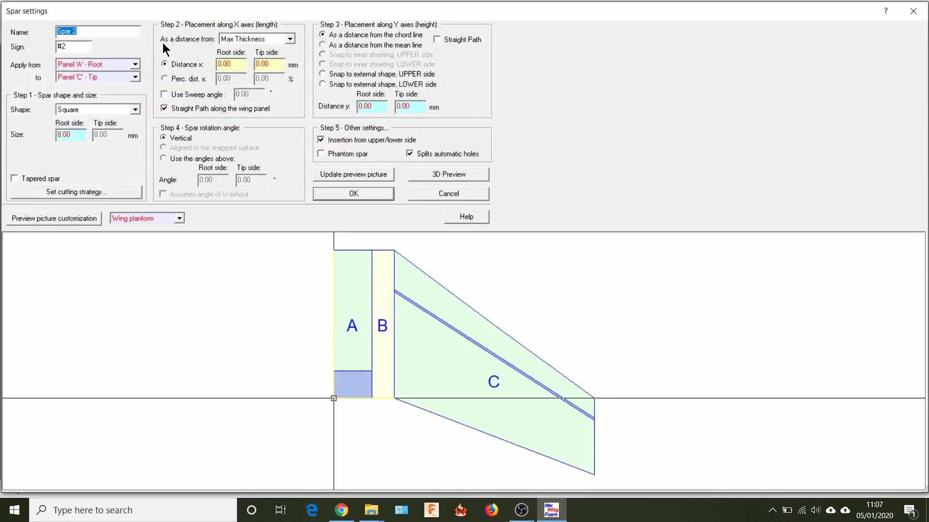
pyautogui.click(136, 77)
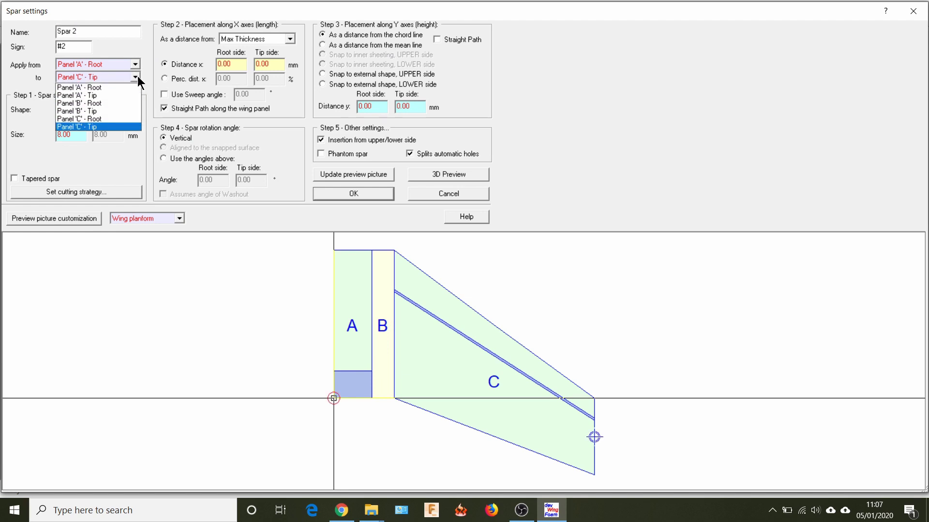
pyautogui.click(122, 111)
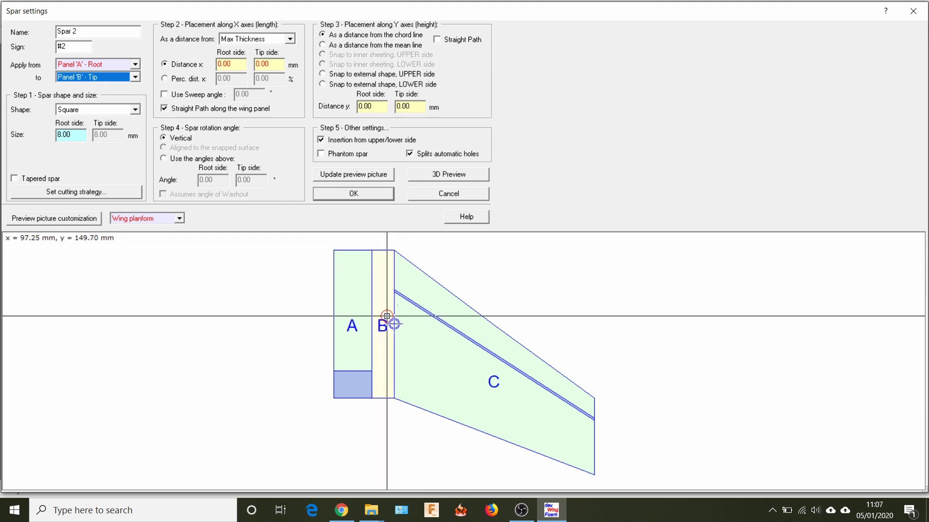
# Measure the distance from the leading edge to the outer spar along the joint between panels B and C.
pyautogui.scroll(3, 394, 287)
pyautogui.scroll(-3, 393, 286)
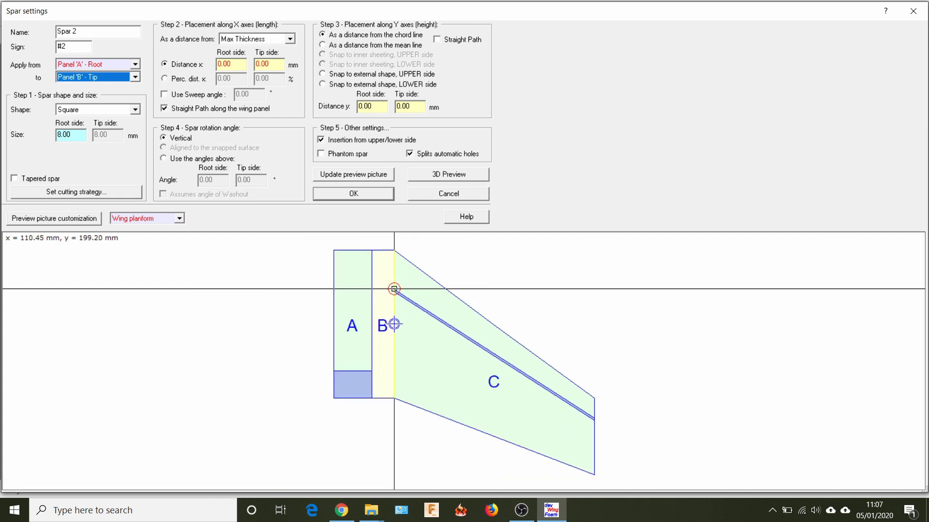
pyautogui.scroll(3, 392, 250)
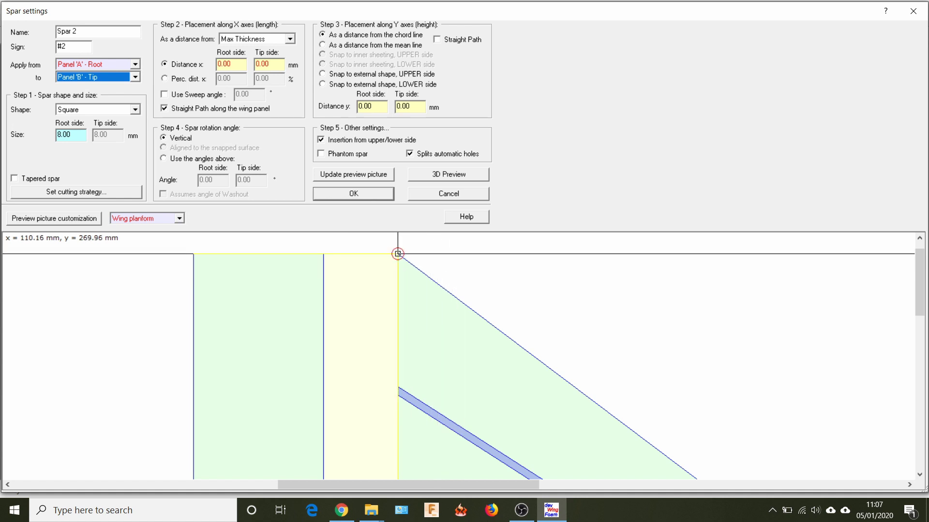
pyautogui.click(397, 253)
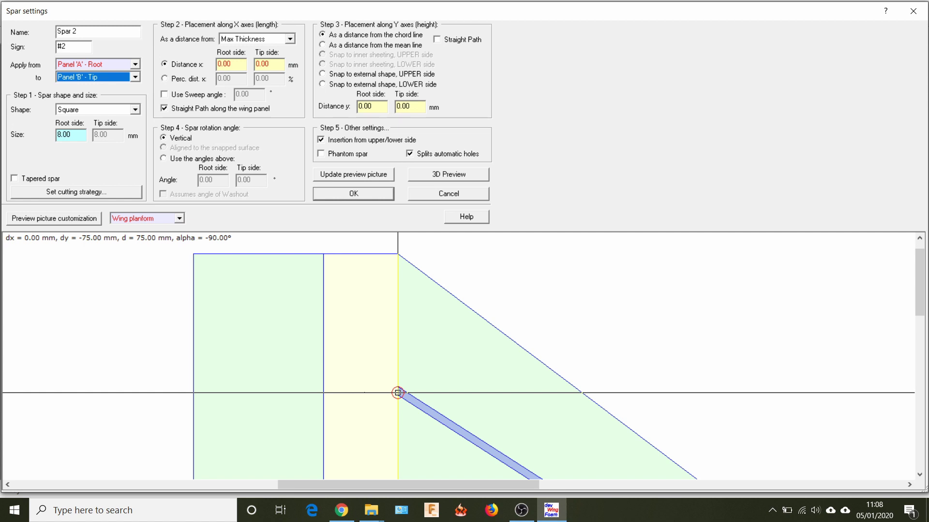
# Place the second spar 75 mm from the leading edge at both the root and tip sides, and update the preview.
pyautogui.click(291, 38)
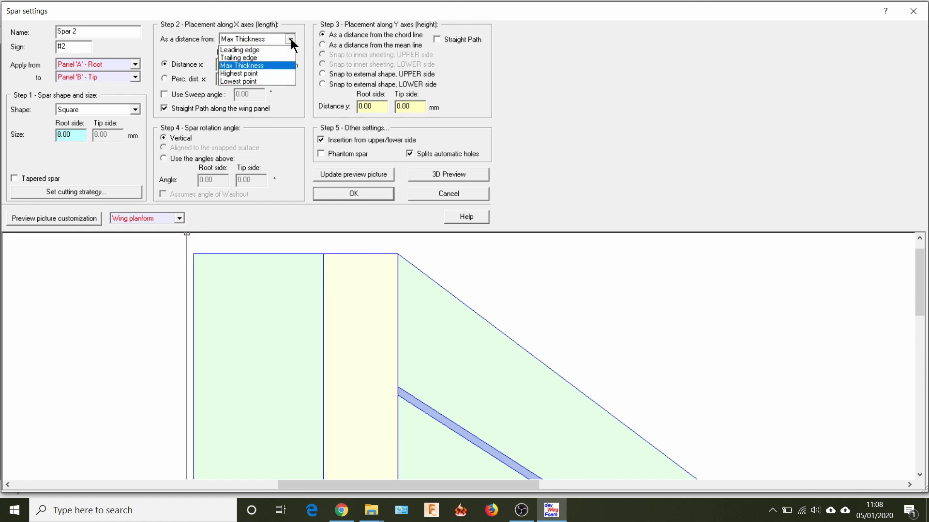
pyautogui.click(268, 49)
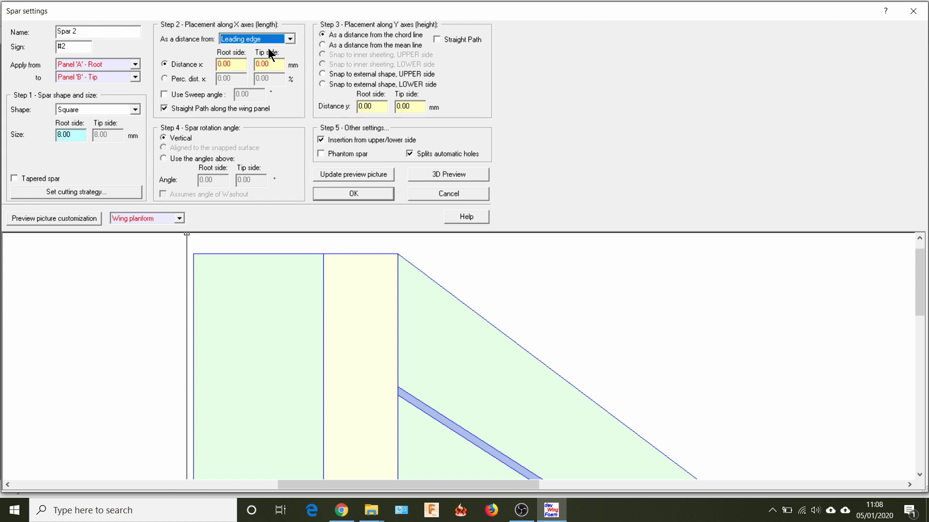
pyautogui.doubleClick(237, 69)
pyautogui.write('7')
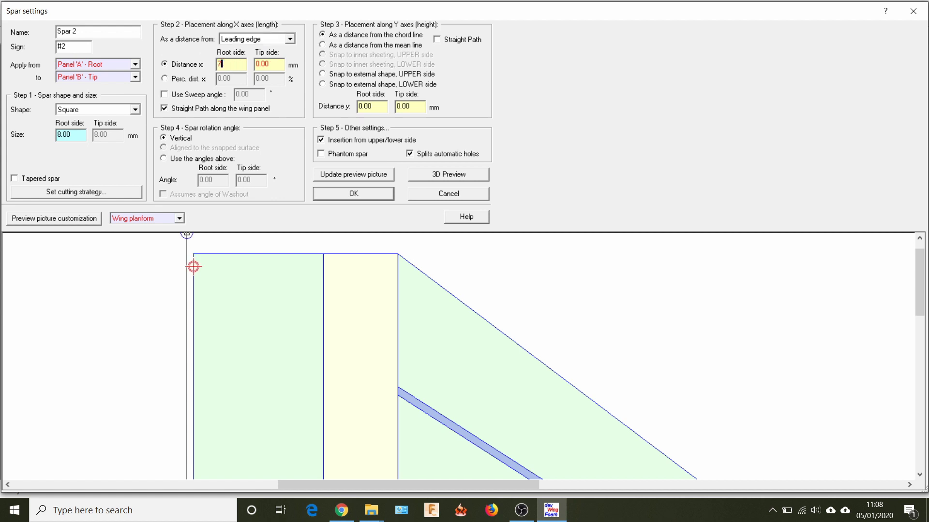
pyautogui.write('5')
pyautogui.press('Tab')
pyautogui.write('75')
pyautogui.click(164, 108)
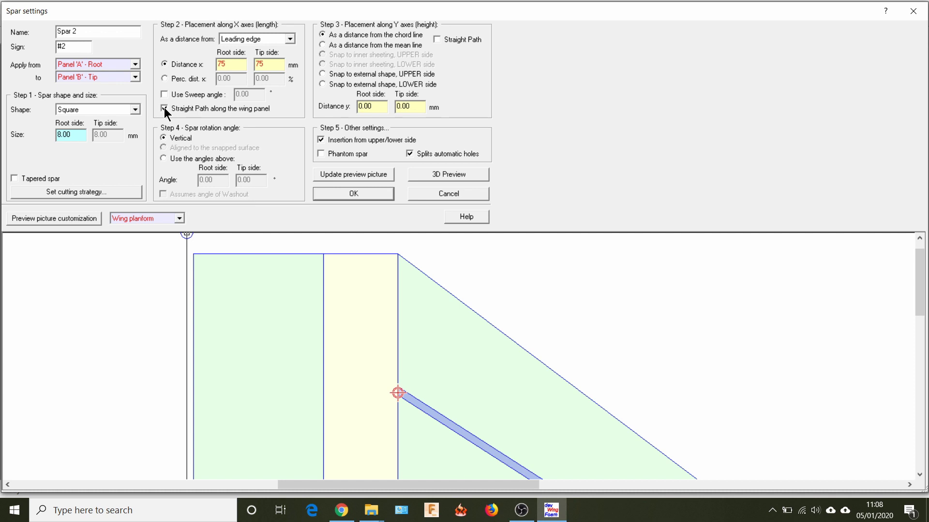
pyautogui.click(323, 172)
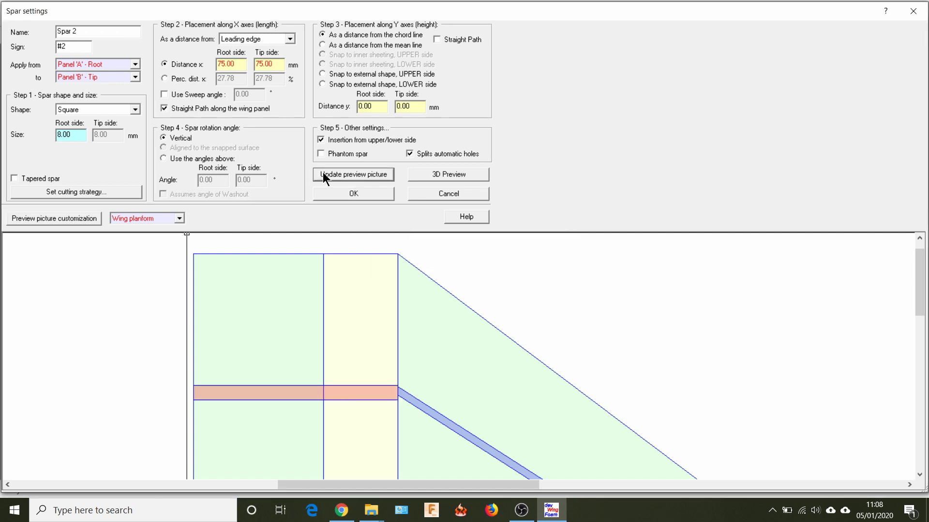
# Change the second spar's shape to a circle with a 4 mm diameter and update the preview.
pyautogui.click(135, 110)
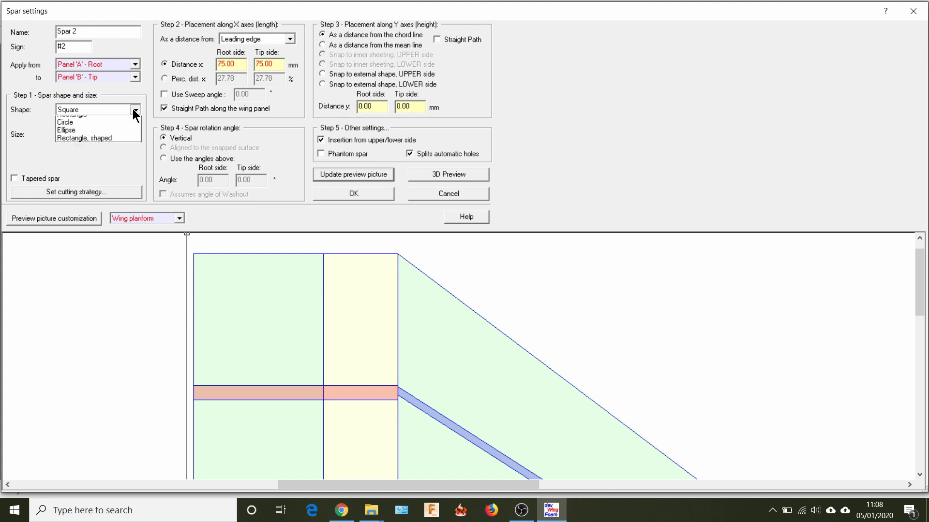
pyautogui.click(102, 136)
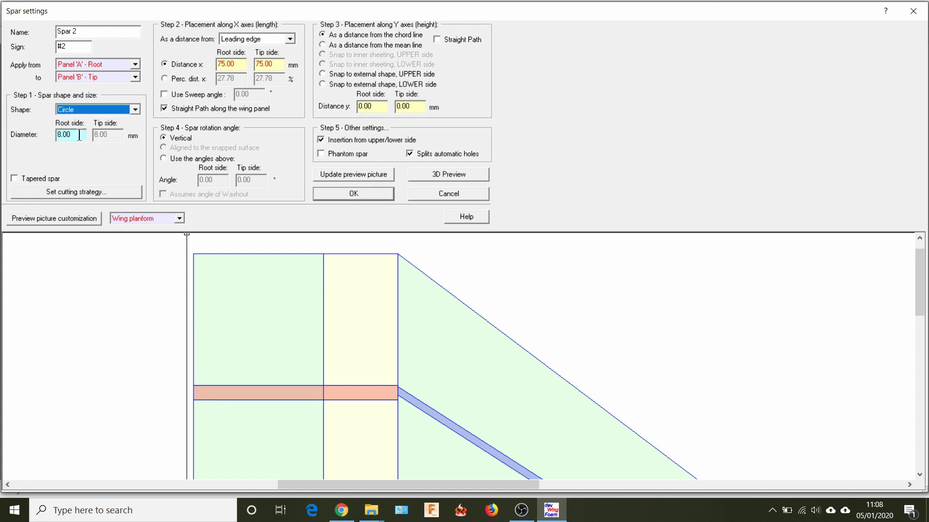
pyautogui.doubleClick(80, 134)
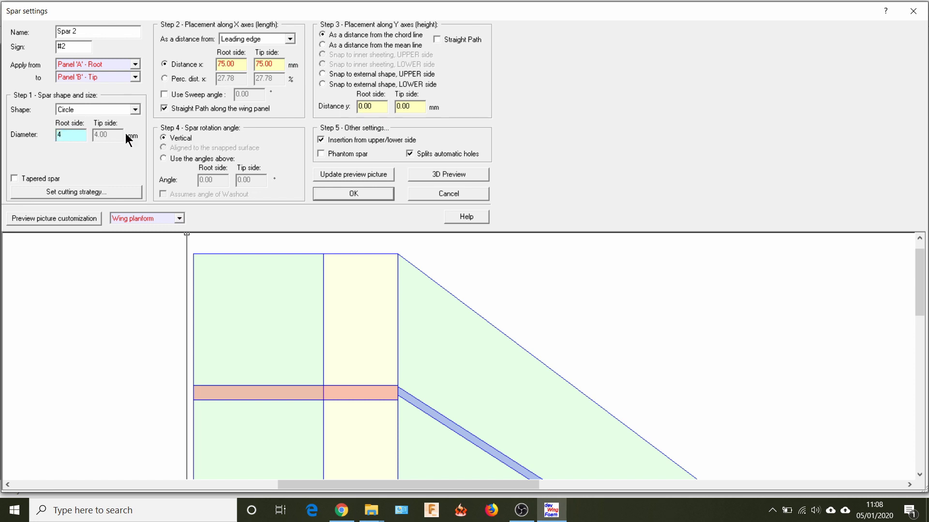
pyautogui.click(331, 176)
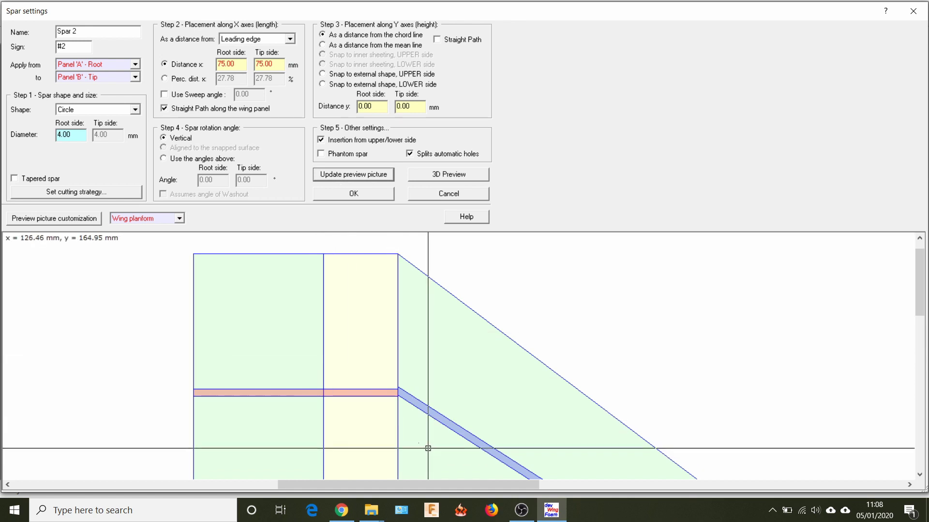
# Place the second spar 73 mm from the leading edge at both the root and tip sides, and update the preview.
pyautogui.moveTo(240, 67); pyautogui.dragTo(211, 63)
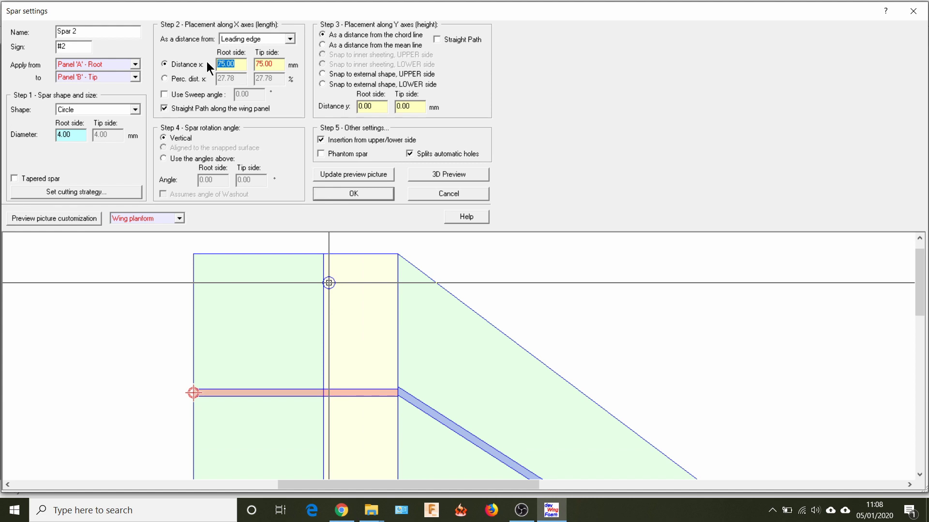
pyautogui.write('73')
pyautogui.moveTo(279, 66); pyautogui.dragTo(252, 64)
pyautogui.write('53')
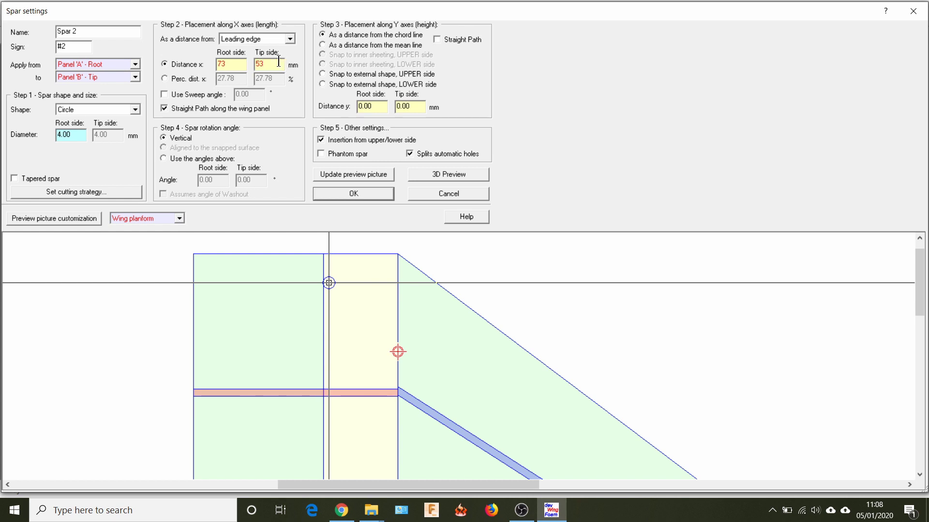
pyautogui.moveTo(279, 62); pyautogui.dragTo(255, 64)
pyautogui.write('73')
pyautogui.click(322, 175)
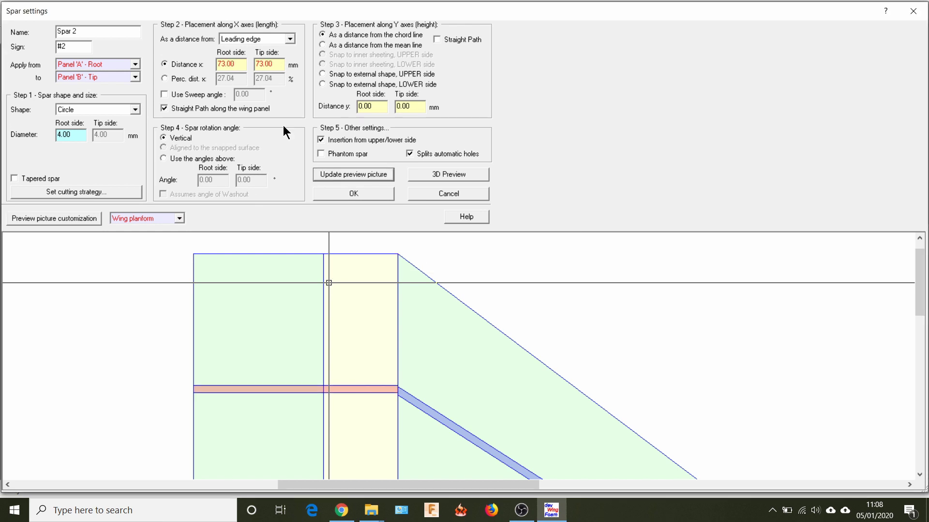
# Set the second spar's leading-edge distance to 74 mm at both root and tip, and update the preview.
pyautogui.moveTo(237, 65); pyautogui.dragTo(218, 65)
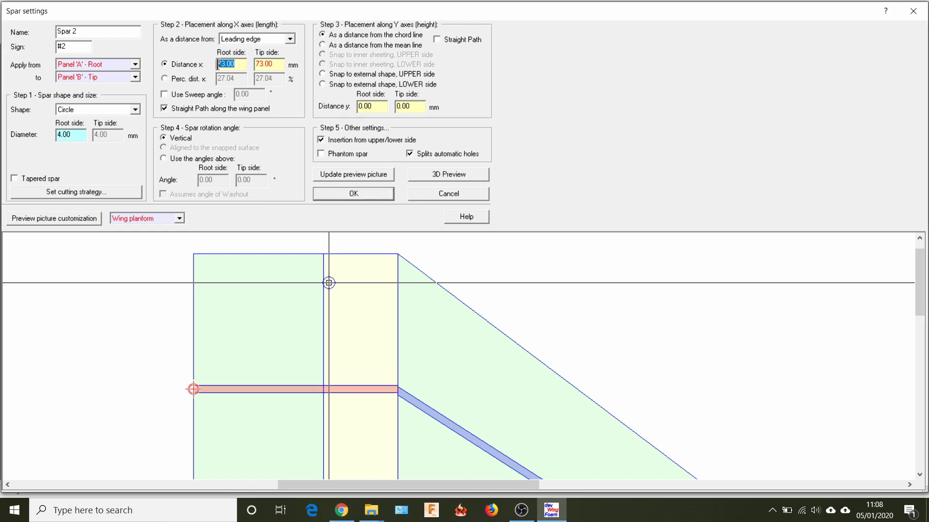
pyautogui.write('74')
pyautogui.press('Tab')
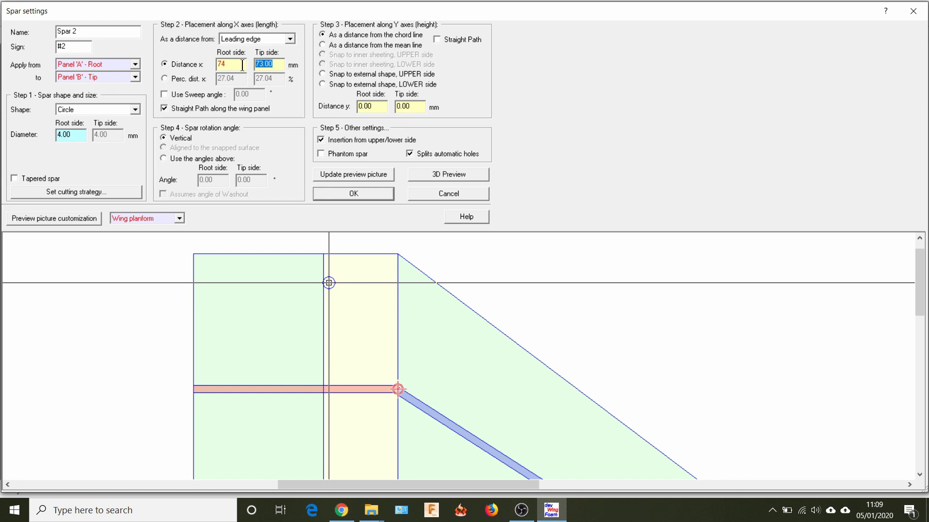
pyautogui.write('74')
pyautogui.click(326, 171)
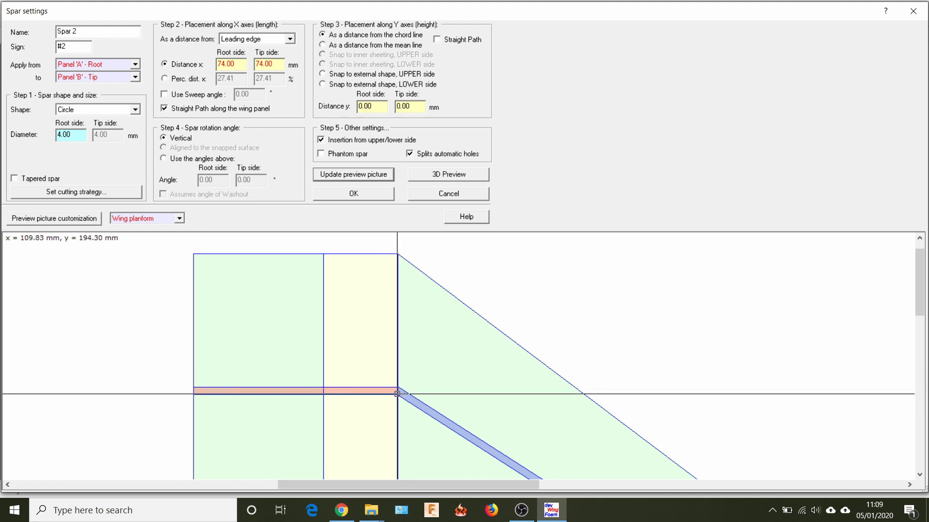
pyautogui.scroll(-2, 397, 394)
pyautogui.scroll(-2, 110, 310)
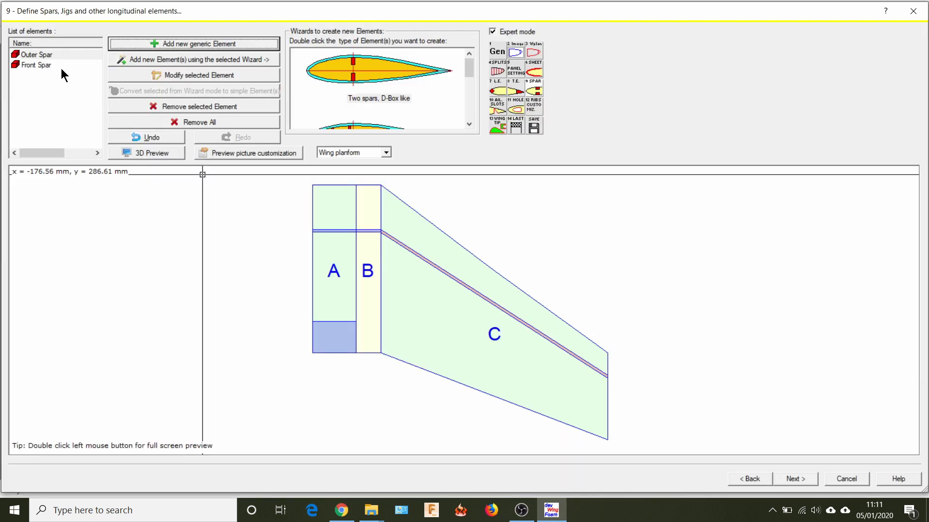
# Add a third generic spar element and name it "Rear Spar".
pyautogui.click(153, 43)
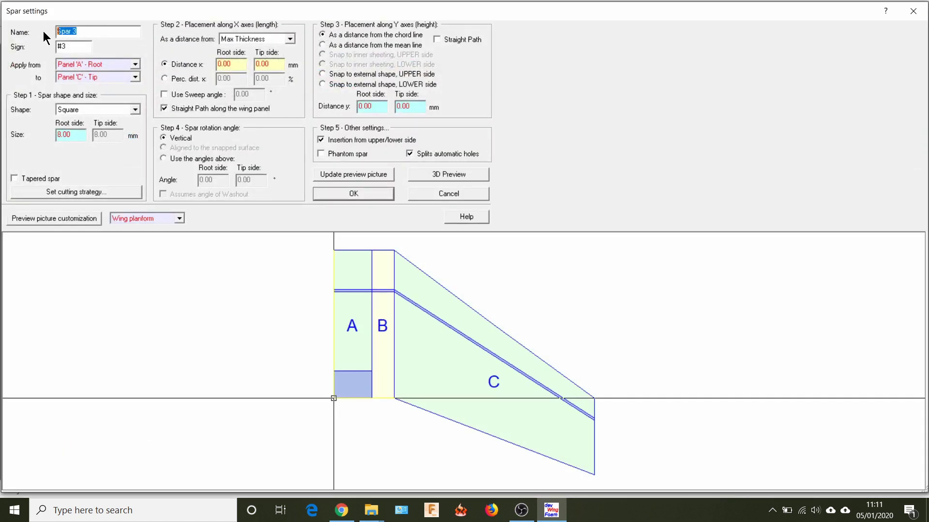
pyautogui.write('Rea')
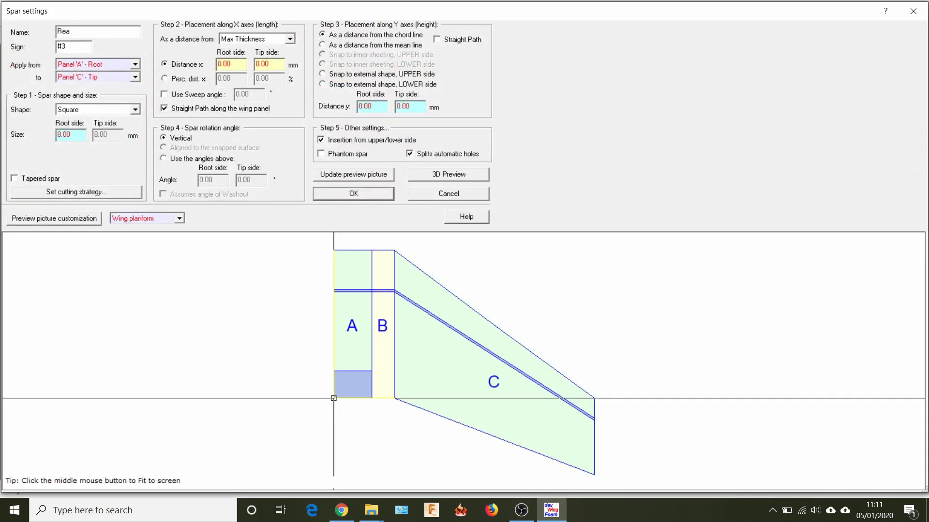
pyautogui.write('r S')
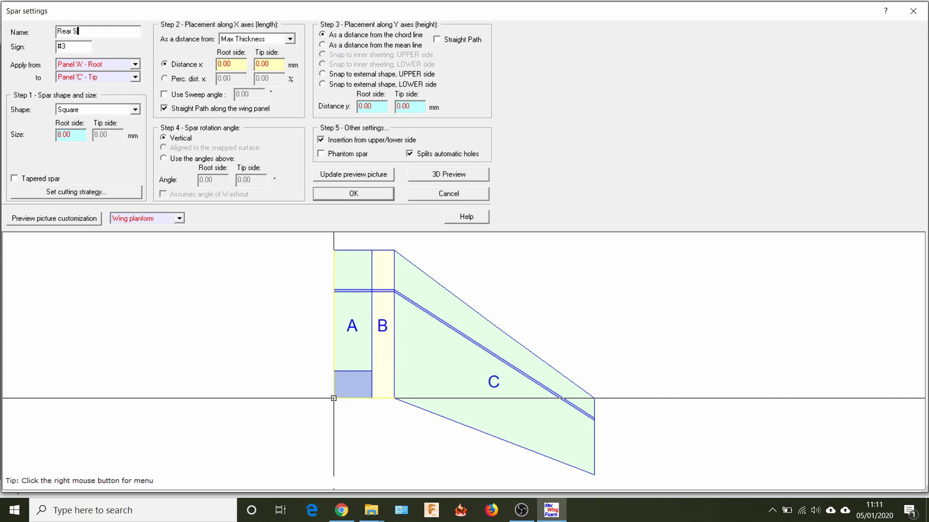
pyautogui.write('par')
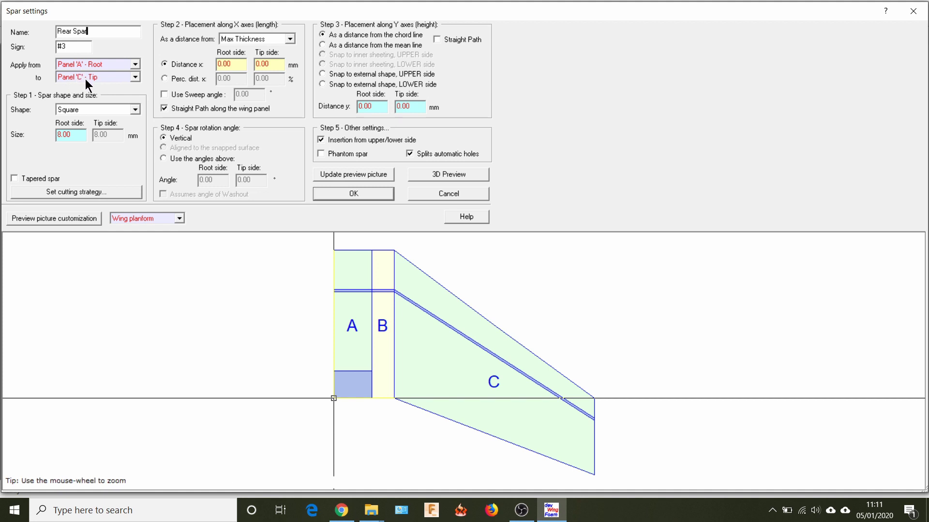
# Give the rear spar a circular shape with a 4 mm diameter.
pyautogui.click(138, 109)
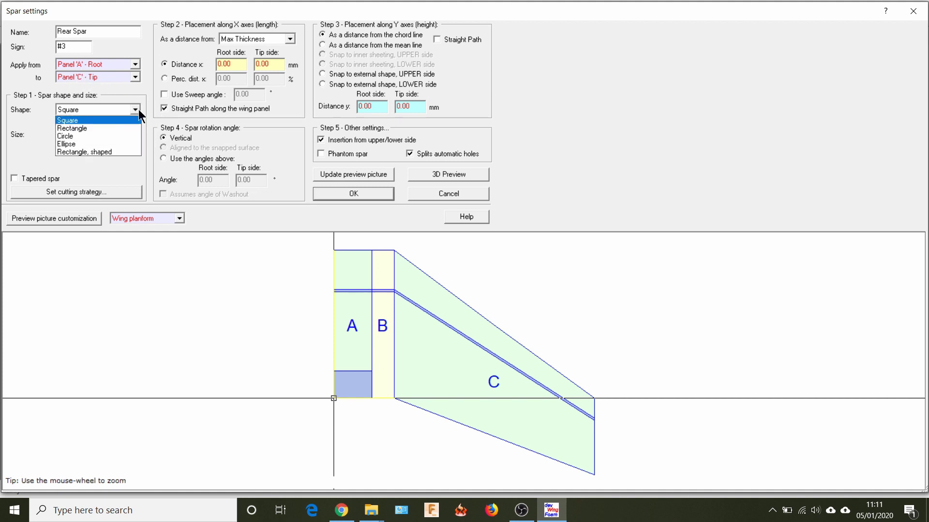
pyautogui.click(103, 136)
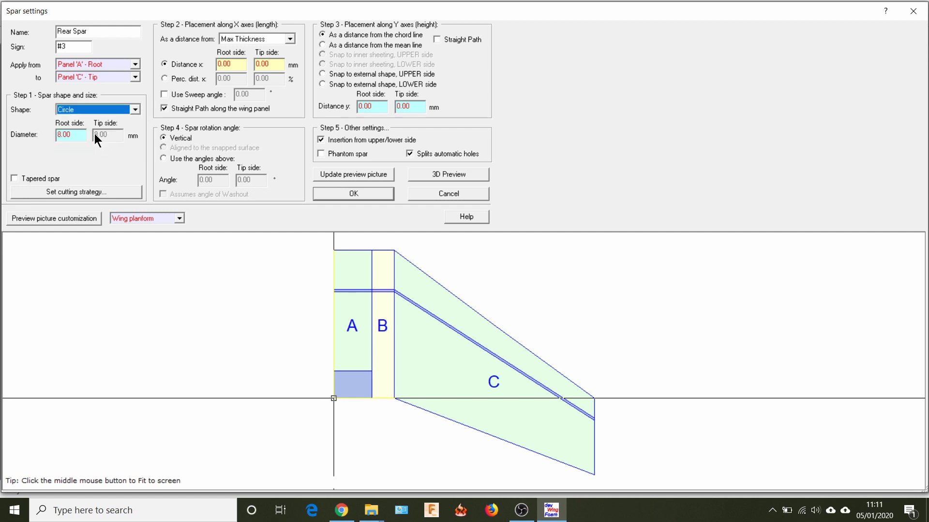
pyautogui.press('Tab')
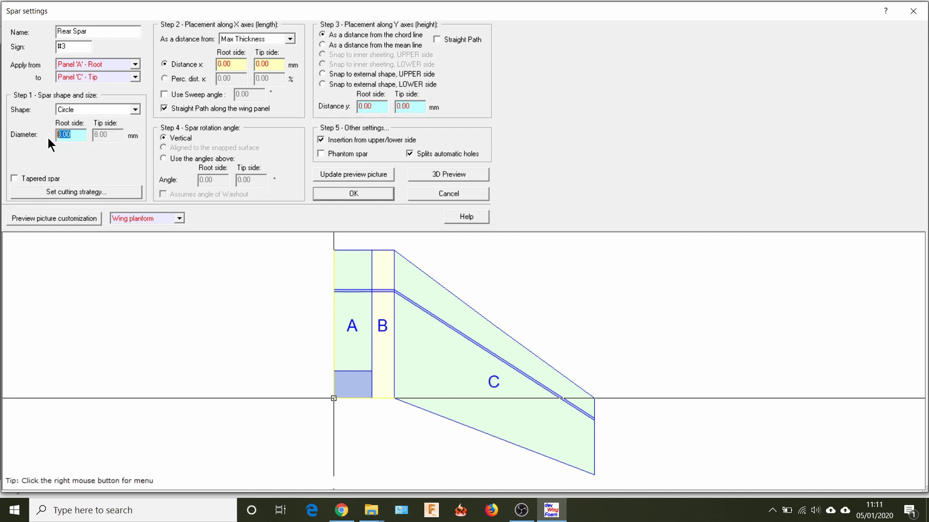
pyautogui.write('4')
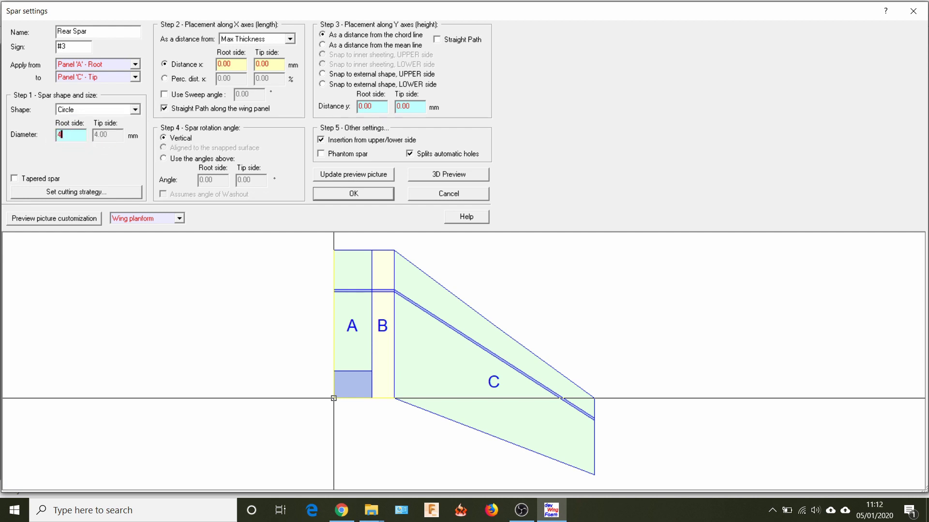
# Place the rear spar 70 mm from the trailing edge at both the root and tip sides, and update the preview.
pyautogui.click(290, 39)
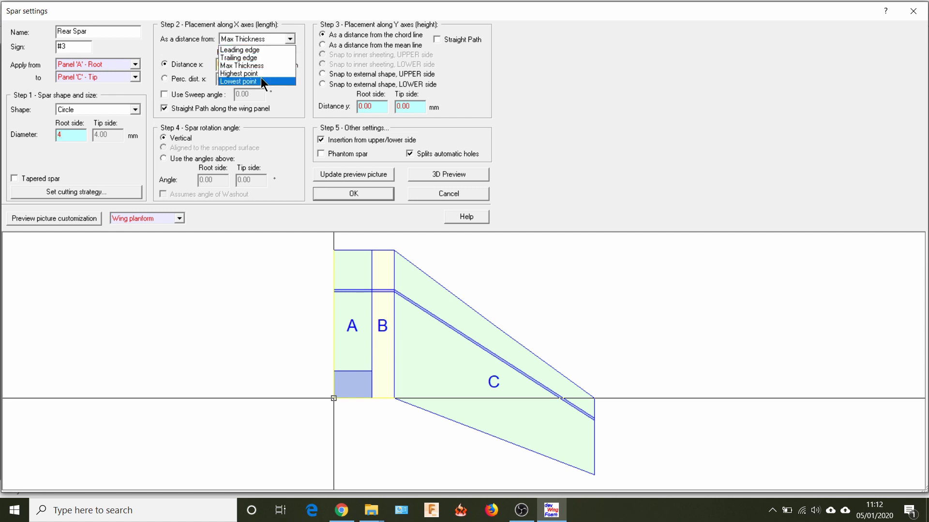
pyautogui.click(264, 58)
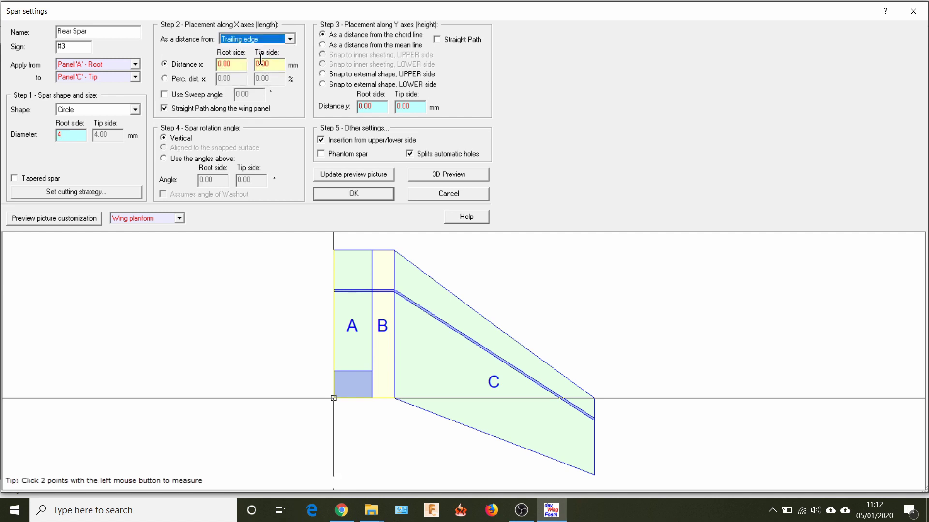
pyautogui.moveTo(236, 64); pyautogui.dragTo(194, 59)
pyautogui.write('70')
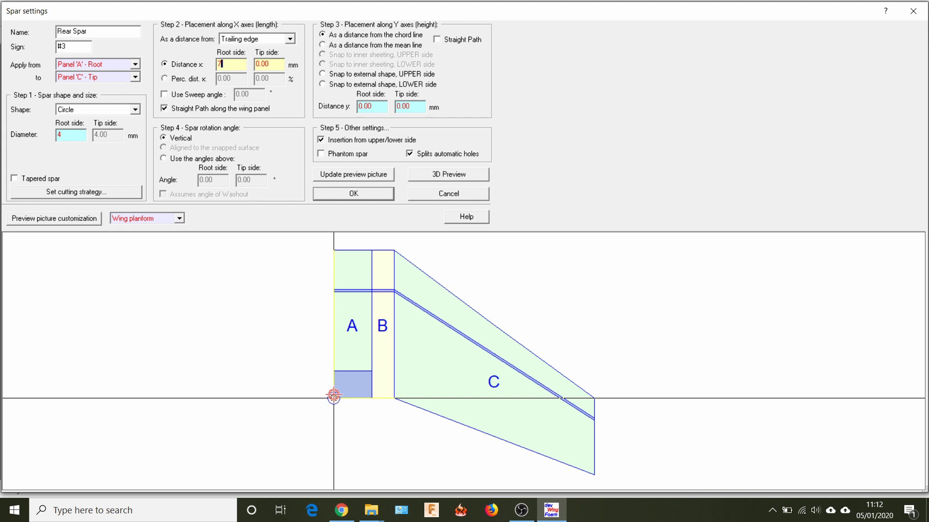
pyautogui.doubleClick(277, 61)
pyautogui.write('70')
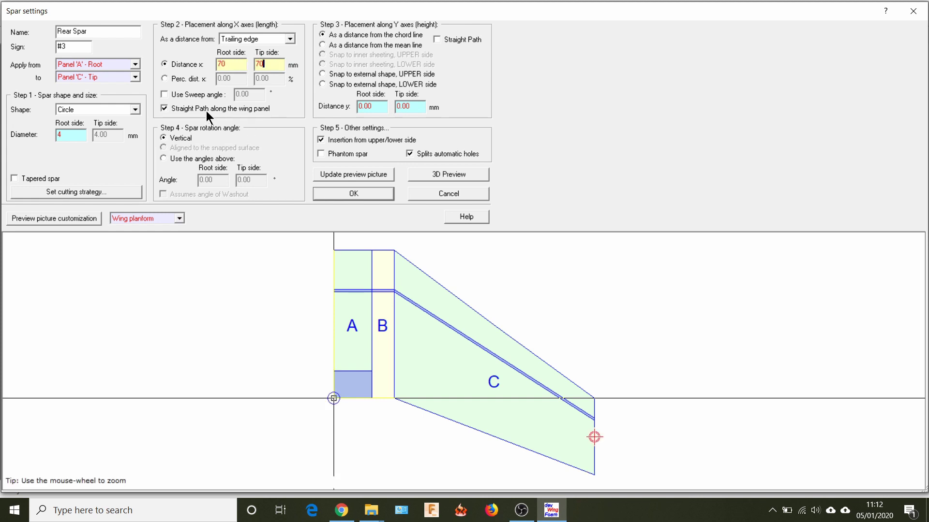
pyautogui.click(323, 175)
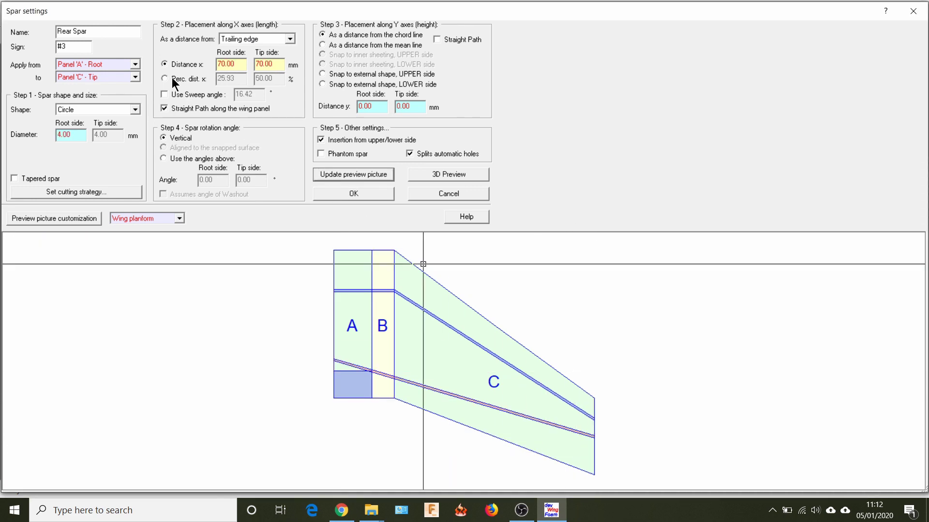
# Enable the sweep angle for the rear spar, set it to 0°, update the preview and dismiss the warning.
pyautogui.click(164, 95)
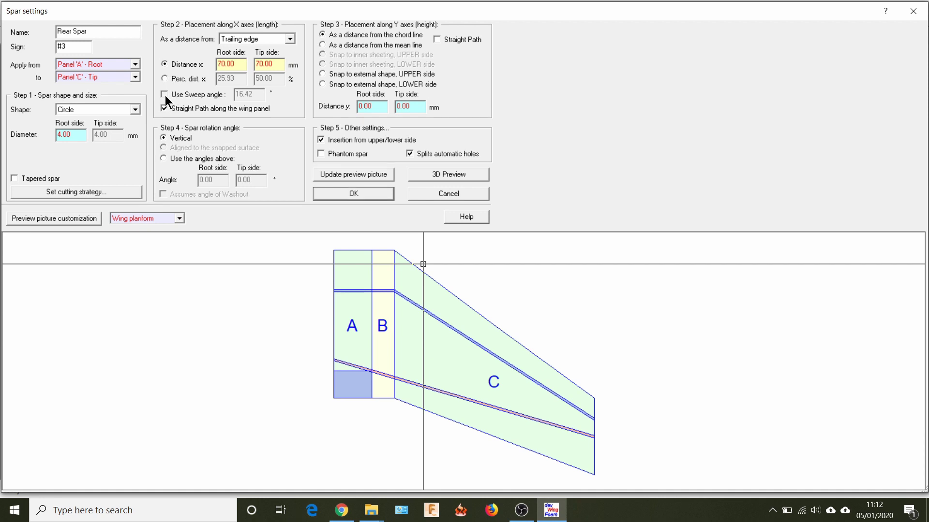
pyautogui.moveTo(258, 93); pyautogui.dragTo(227, 97)
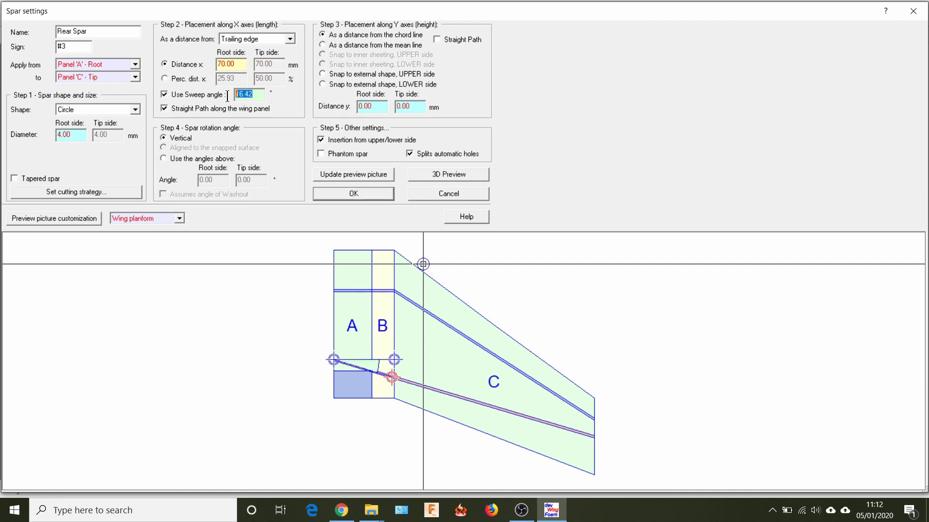
pyautogui.write('0')
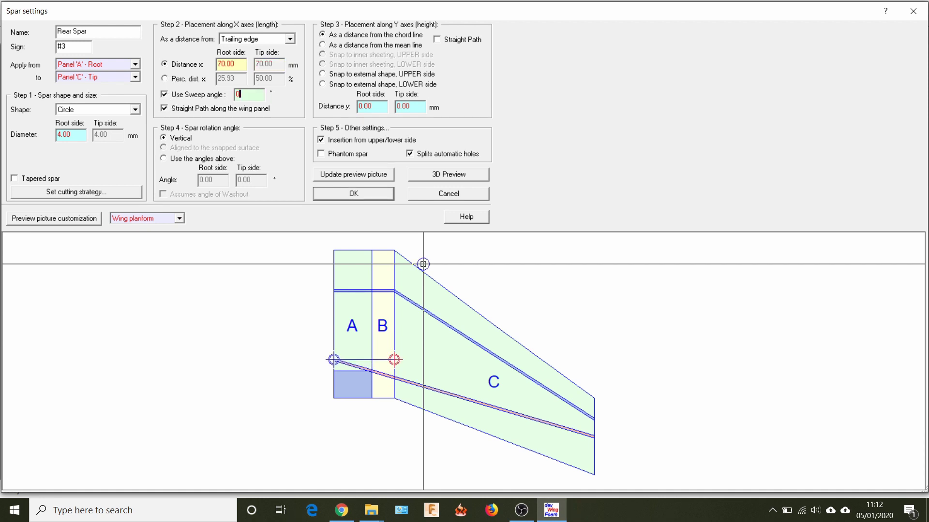
pyautogui.click(335, 176)
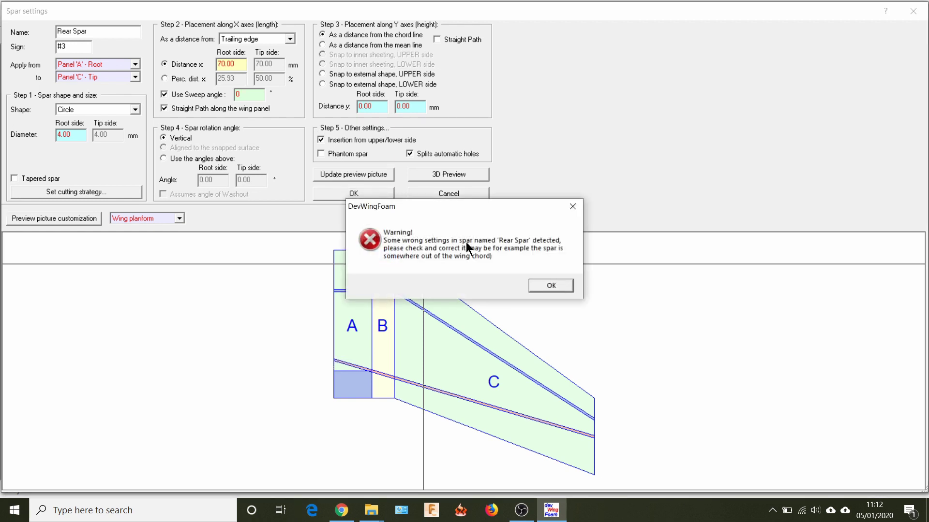
pyautogui.click(549, 286)
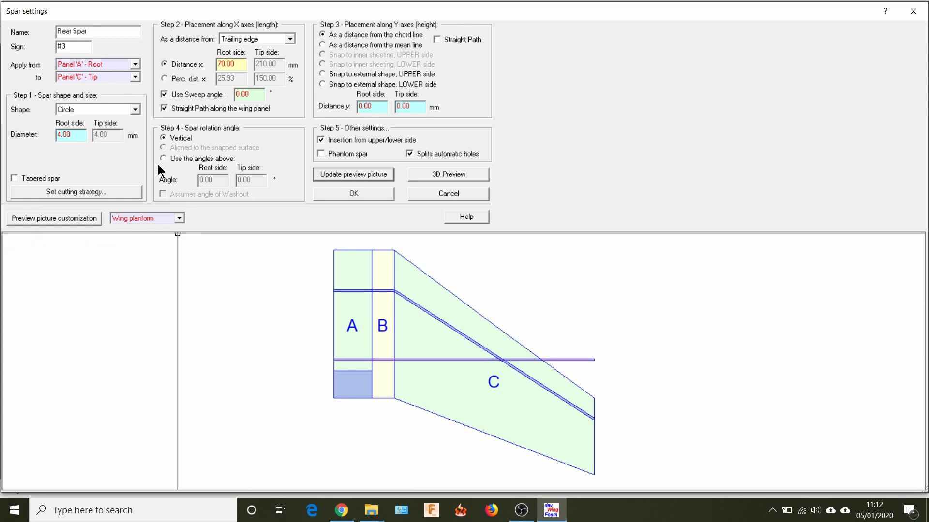
# End the rear spar at panel B's tip and update the preview.
pyautogui.click(133, 77)
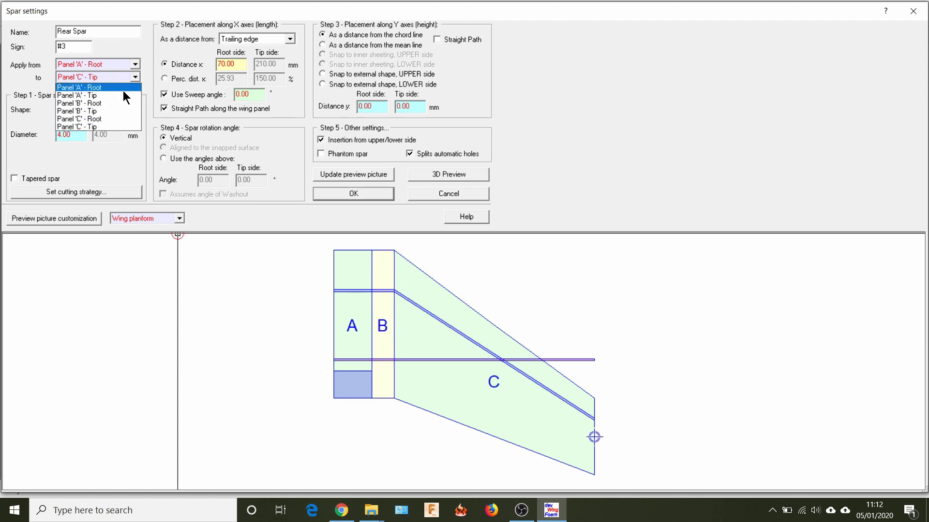
pyautogui.click(108, 109)
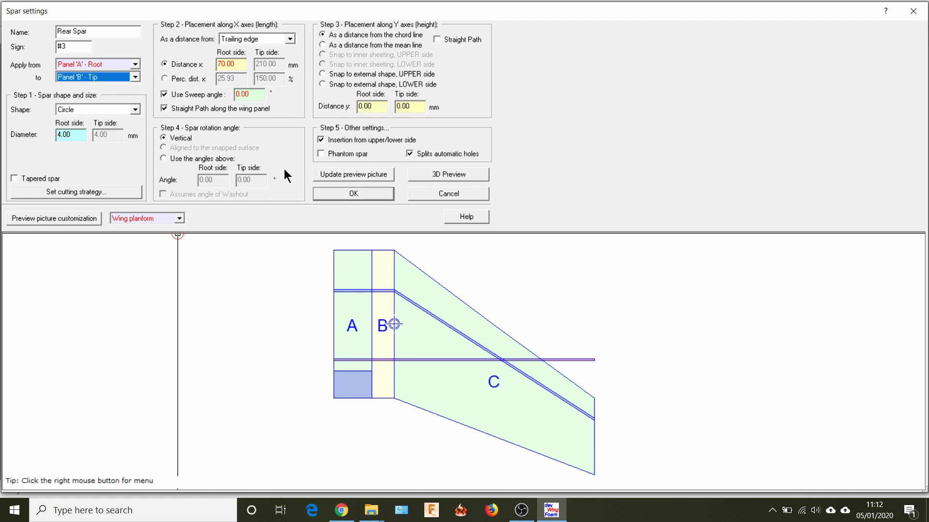
pyautogui.click(325, 175)
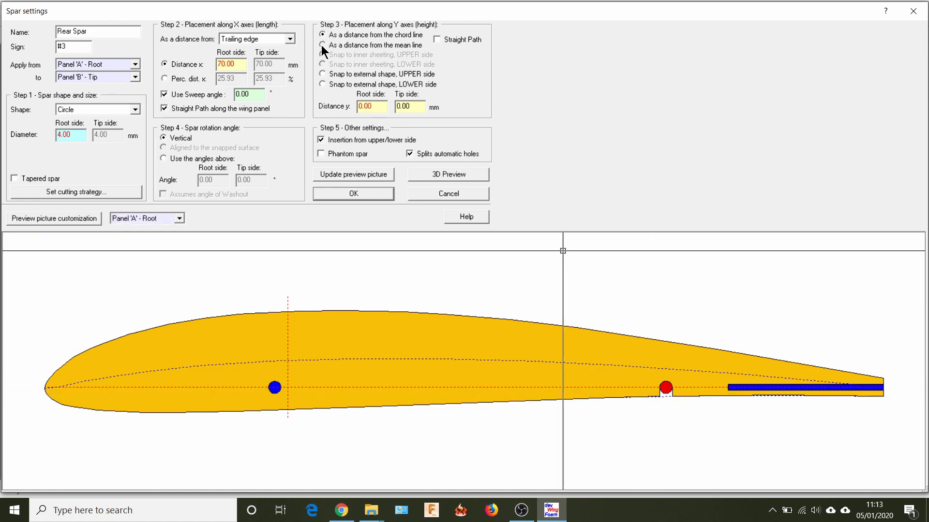
# Measure the rear spar's height from the mean line, and set it to be cut from the lower side after cutting the surface.
pyautogui.click(341, 175)
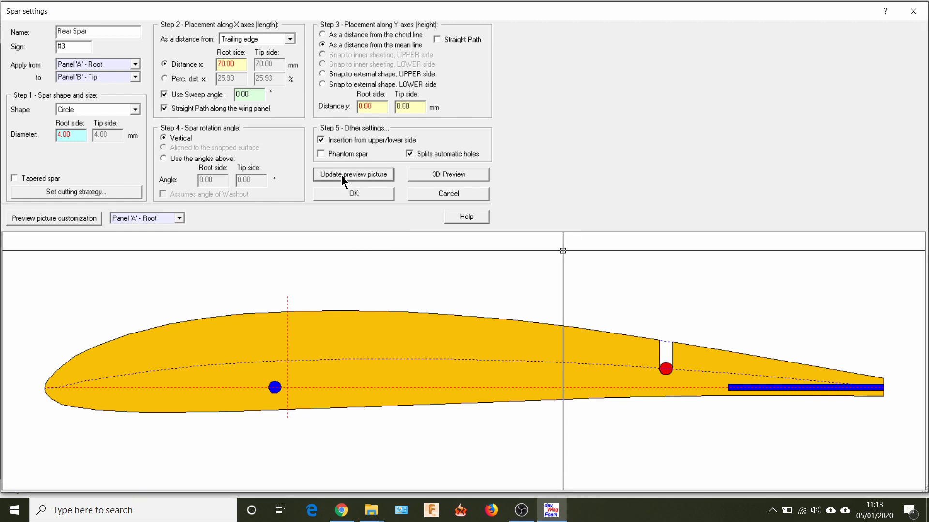
pyautogui.click(98, 193)
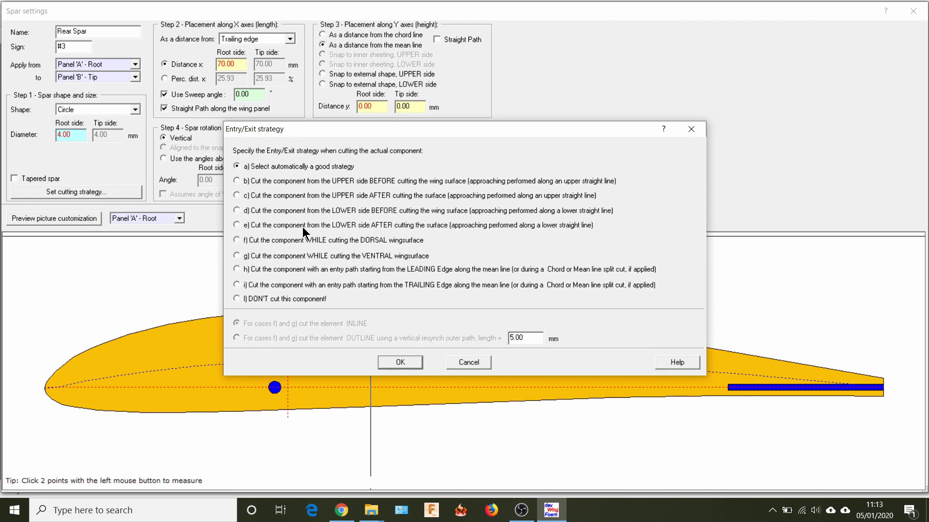
pyautogui.click(237, 225)
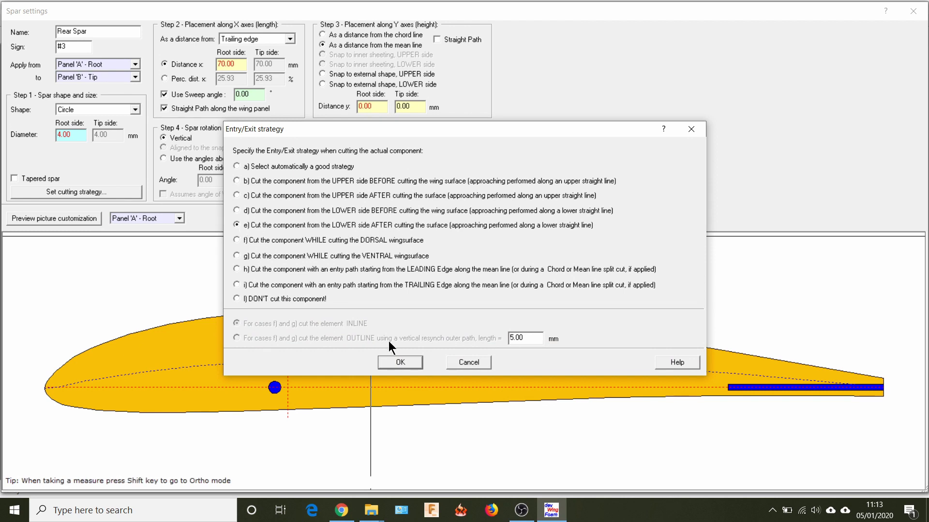
pyautogui.click(400, 362)
# Disable insertion from the upper/lower side for the rear spar, update the preview and accept the spar settings.
pyautogui.click(321, 140)
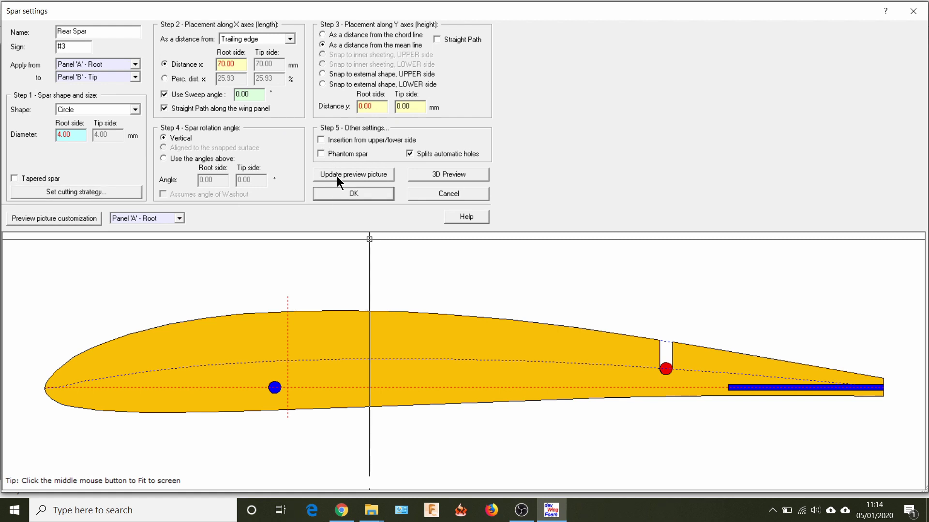
pyautogui.click(337, 175)
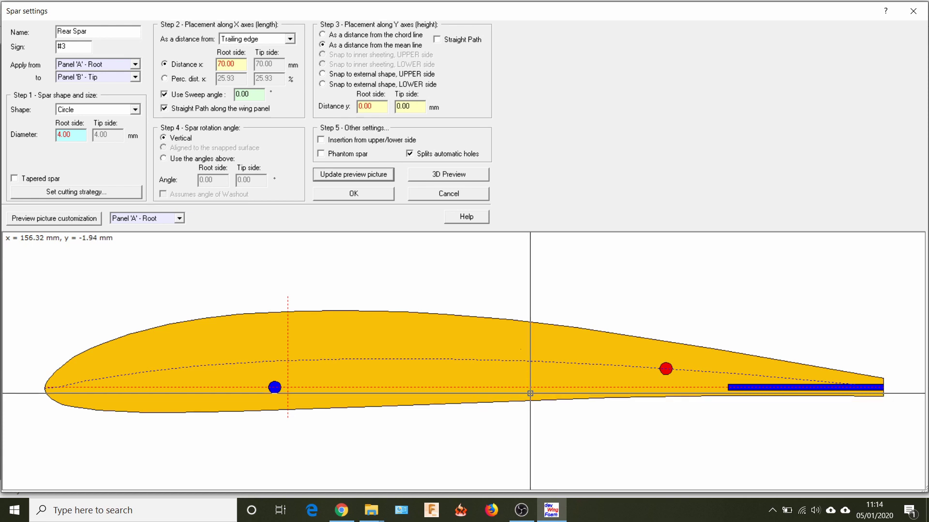
pyautogui.click(354, 192)
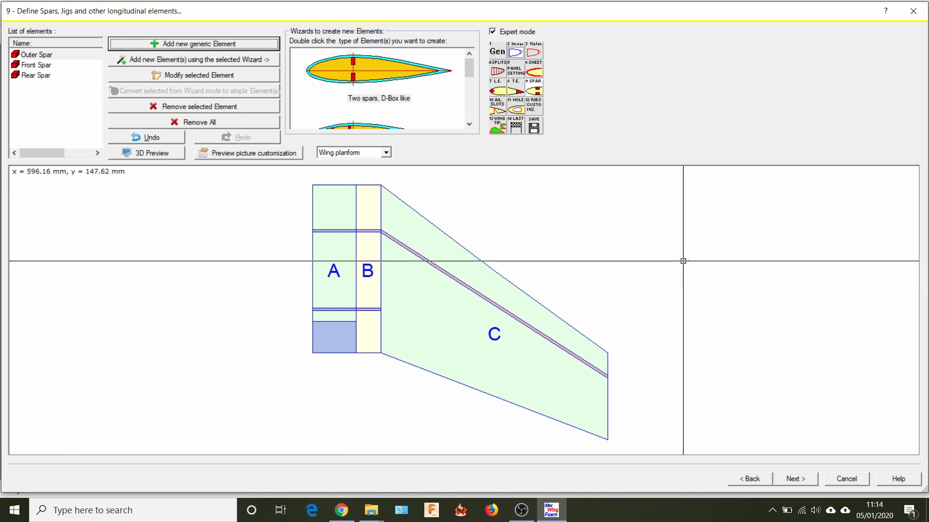
# Advance to the aileron slots page and start a new V shaped, Upper hinged slot with the wizard.
pyautogui.click(794, 477)
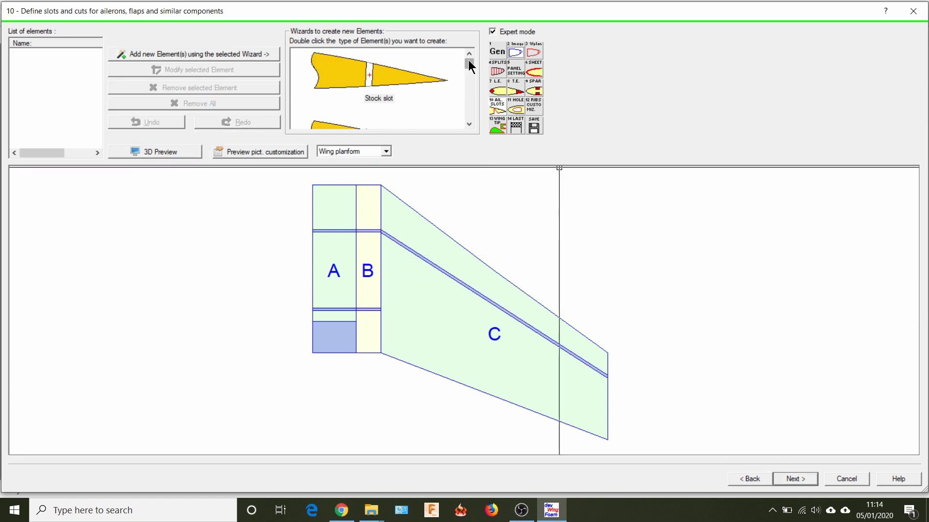
pyautogui.moveTo(468, 60); pyautogui.dragTo(402, 98)
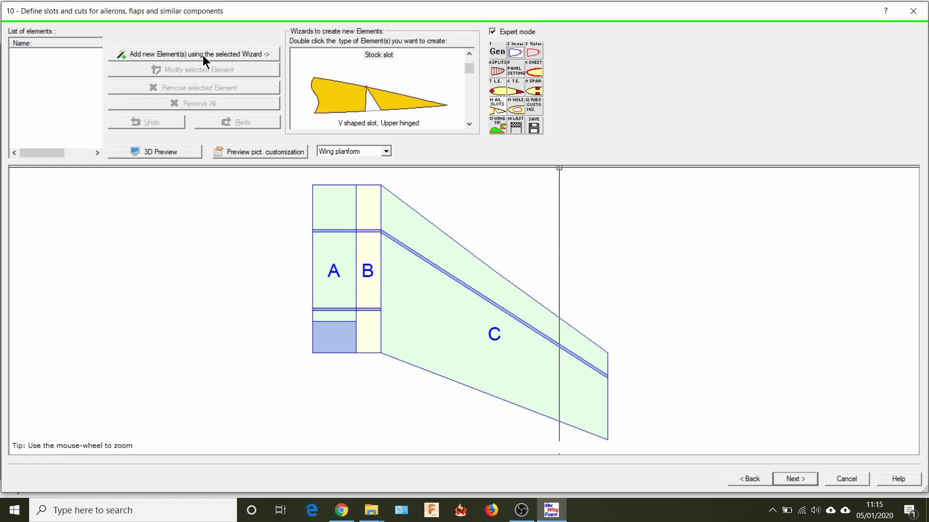
pyautogui.click(329, 100)
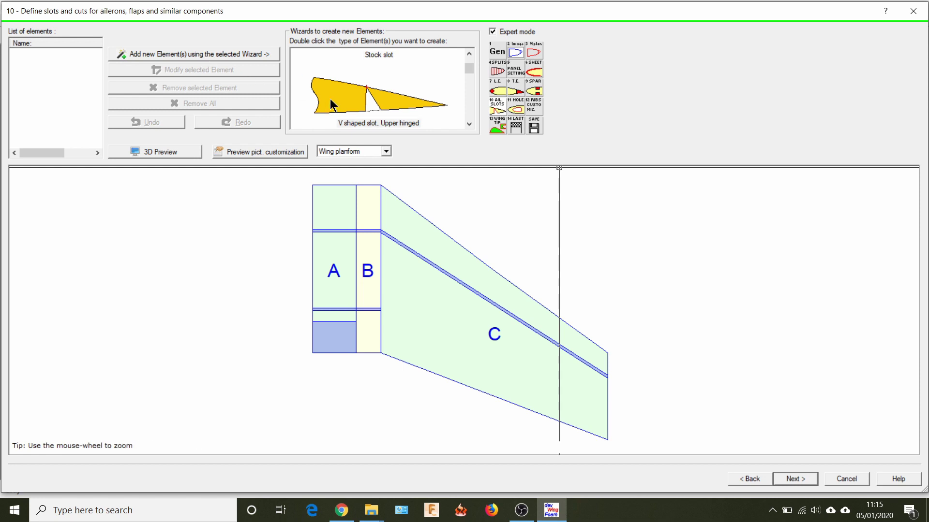
pyautogui.click(210, 51)
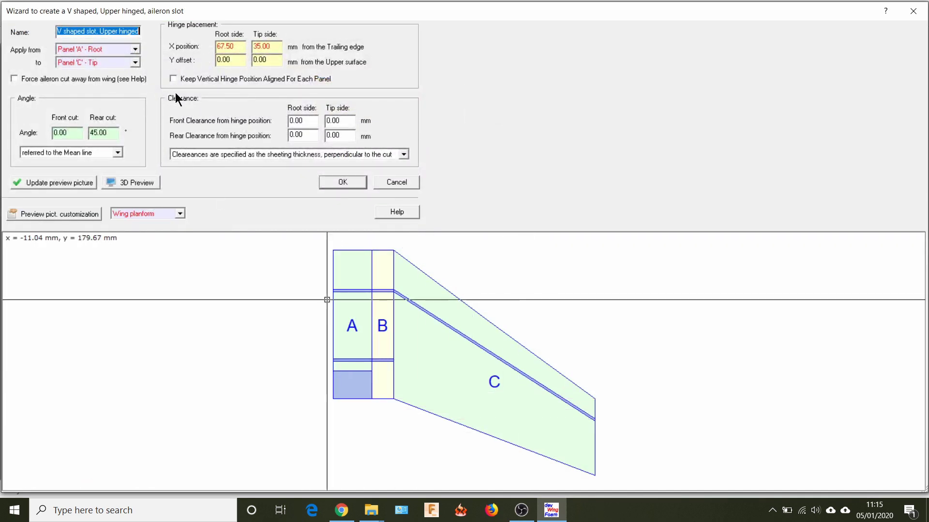
# Start the aileron slot at panel C's root and update the preview.
pyautogui.click(136, 48)
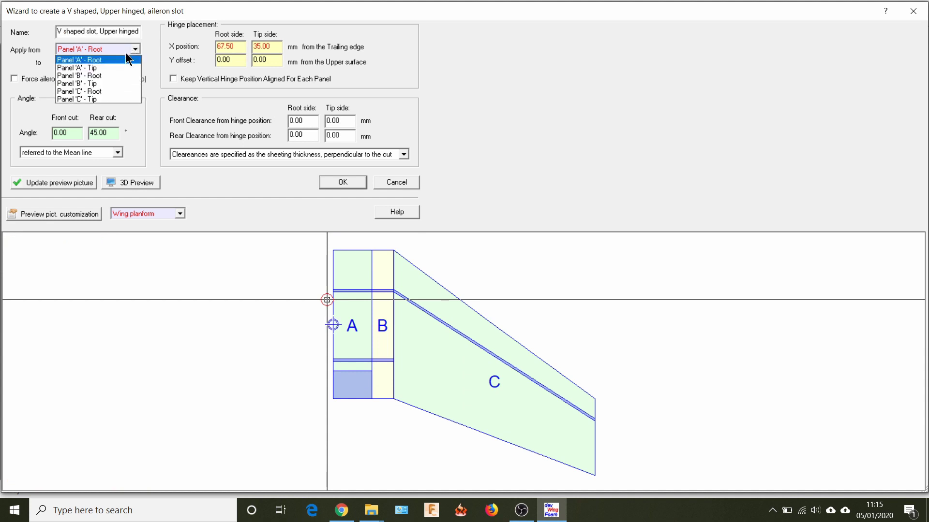
pyautogui.click(106, 92)
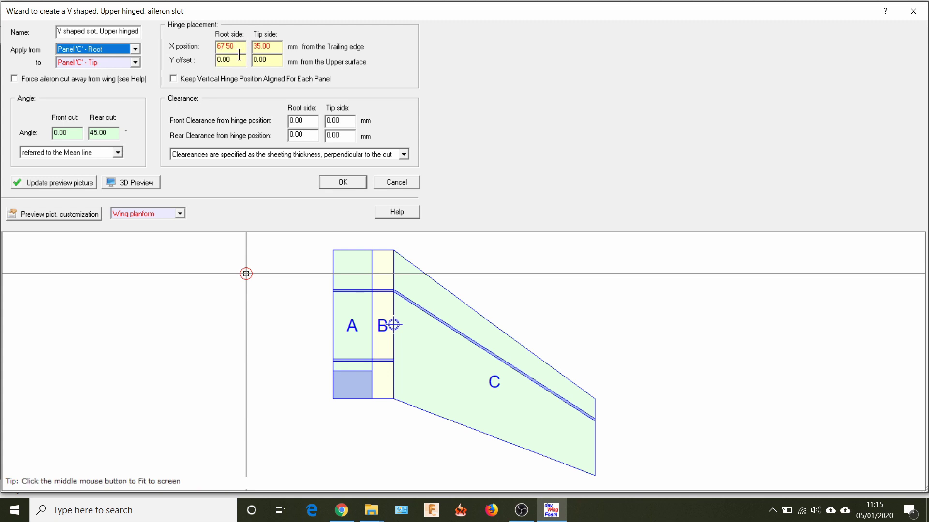
pyautogui.click(65, 182)
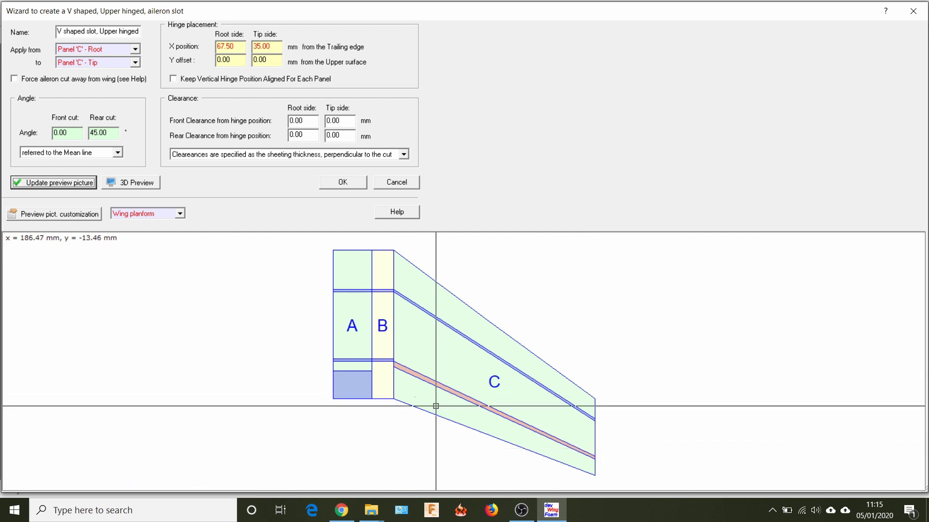
# Check the FPV plan in Chrome, set the hinge 25 mm from the trailing edge at the root and 40 mm at the tip, and update the preview.
pyautogui.click(342, 510)
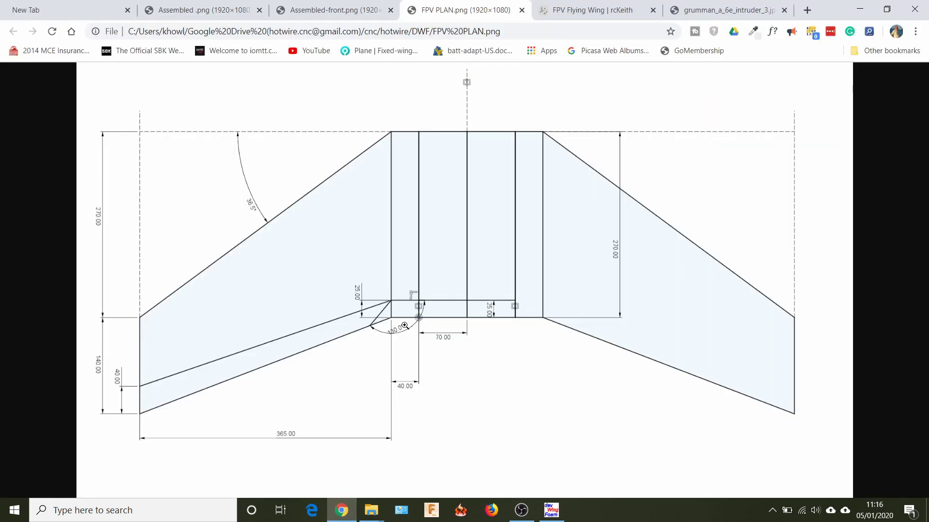
pyautogui.click(552, 515)
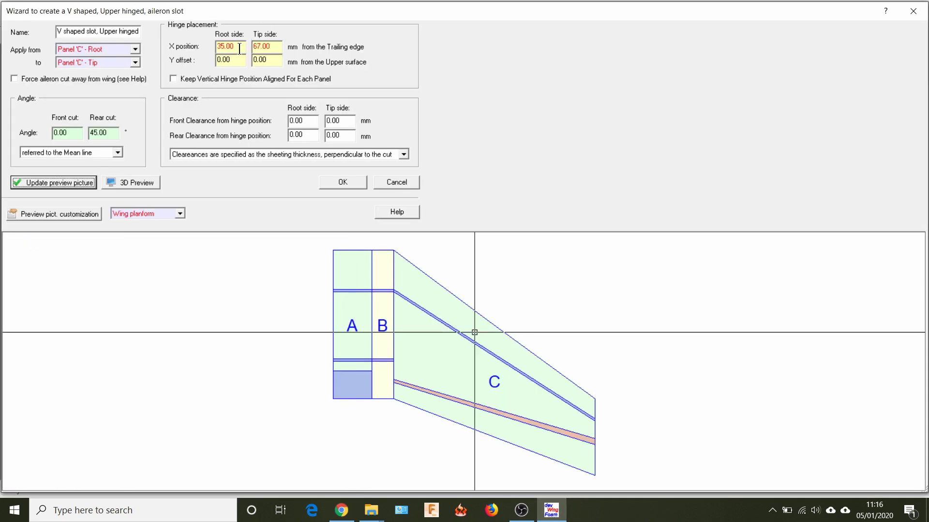
pyautogui.moveTo(240, 47); pyautogui.dragTo(197, 43)
pyautogui.write('40')
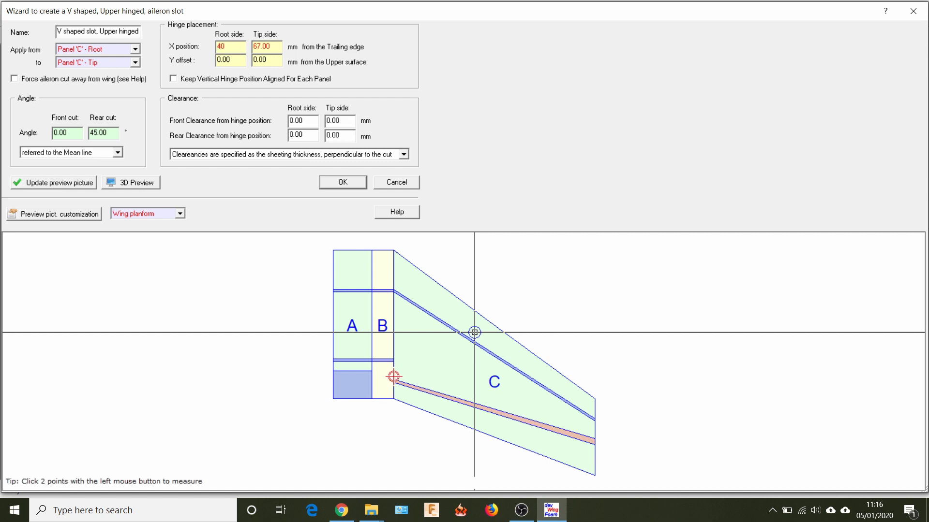
pyautogui.press('BackSpace')
pyautogui.press('BackSpace')
pyautogui.write('25')
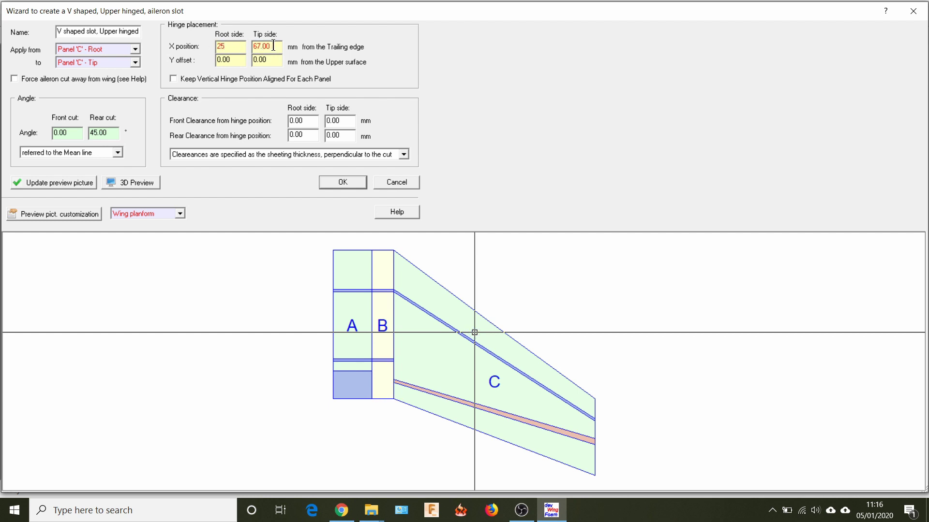
pyautogui.moveTo(273, 45); pyautogui.dragTo(252, 45)
pyautogui.write('40')
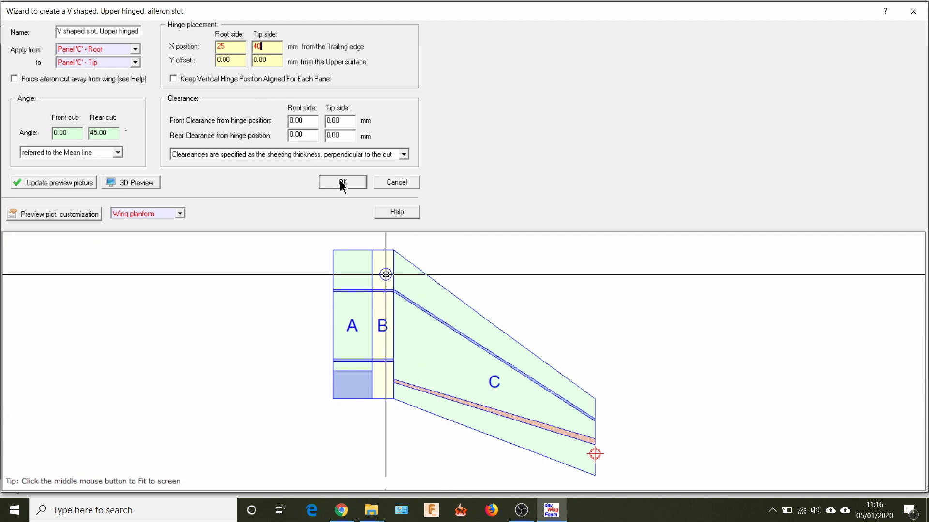
pyautogui.click(70, 183)
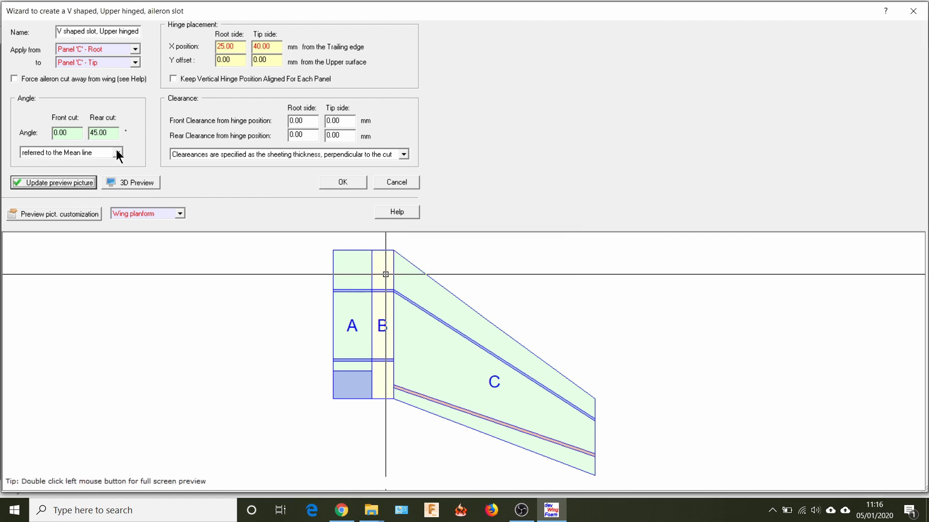
# Preview the slot at panel C's root, set its rear cut angle to 30° and accept the slot.
pyautogui.click(179, 214)
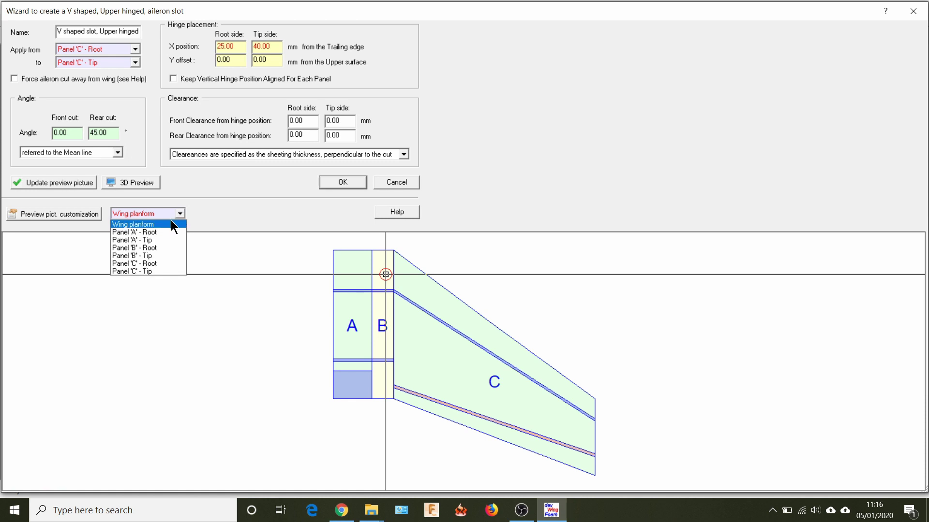
pyautogui.click(158, 265)
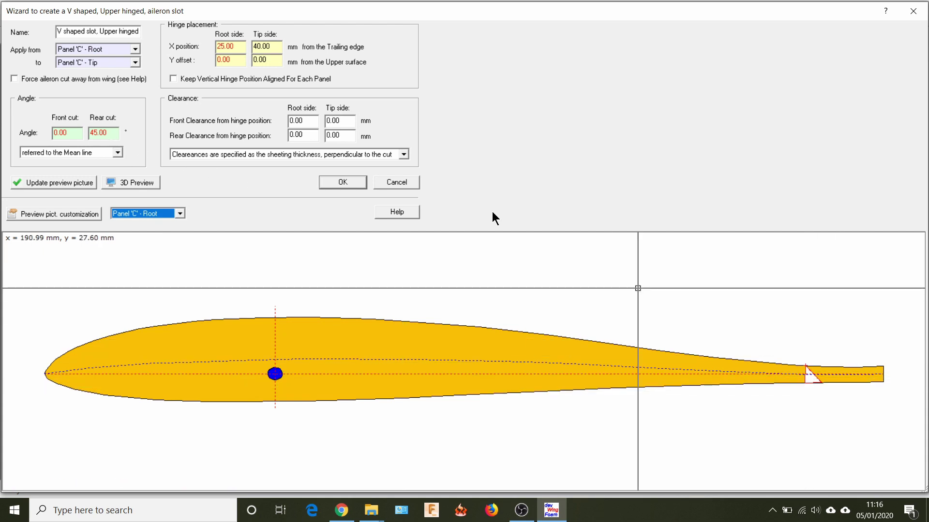
pyautogui.click(87, 132)
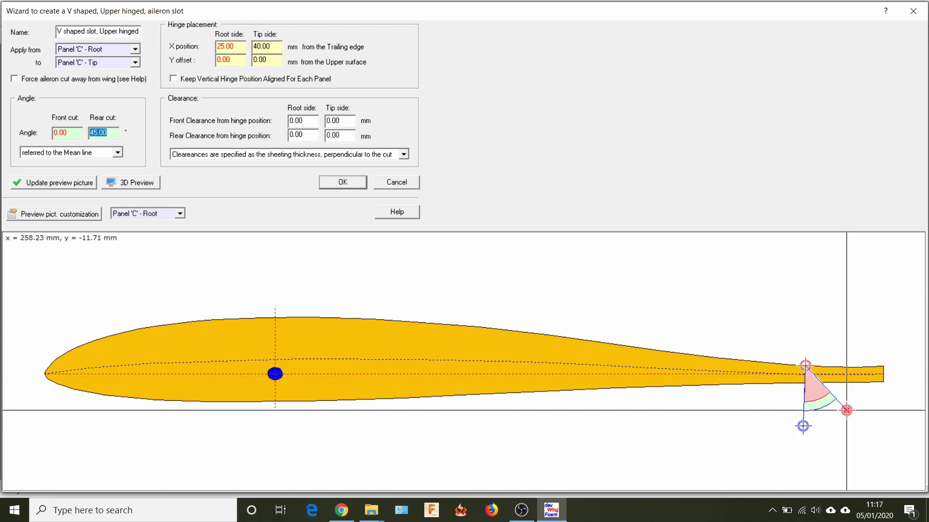
pyautogui.moveTo(846, 411); pyautogui.dragTo(831, 421)
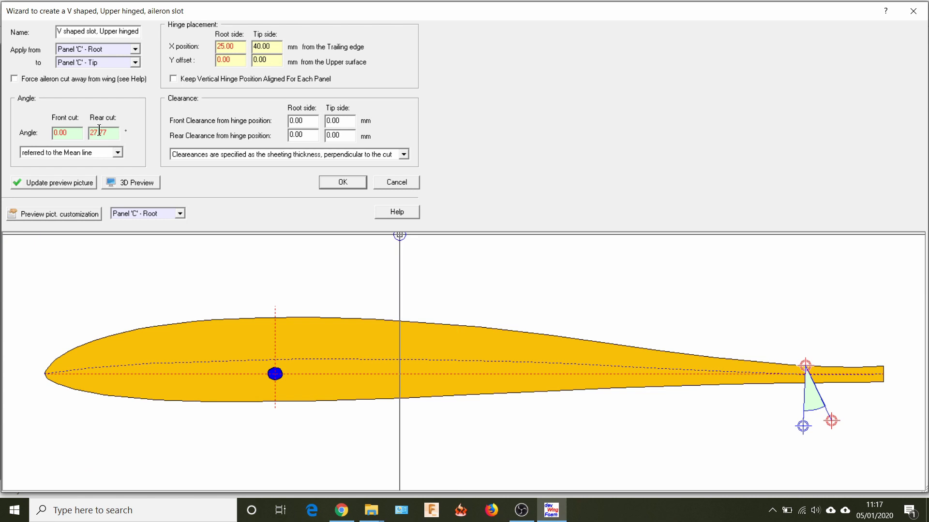
pyautogui.moveTo(107, 132); pyautogui.dragTo(82, 132)
pyautogui.write('30')
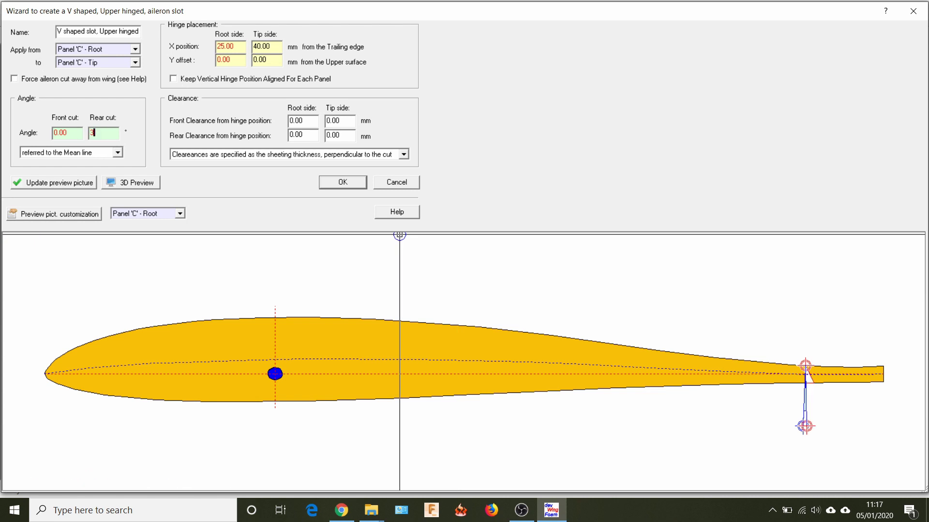
pyautogui.click(332, 187)
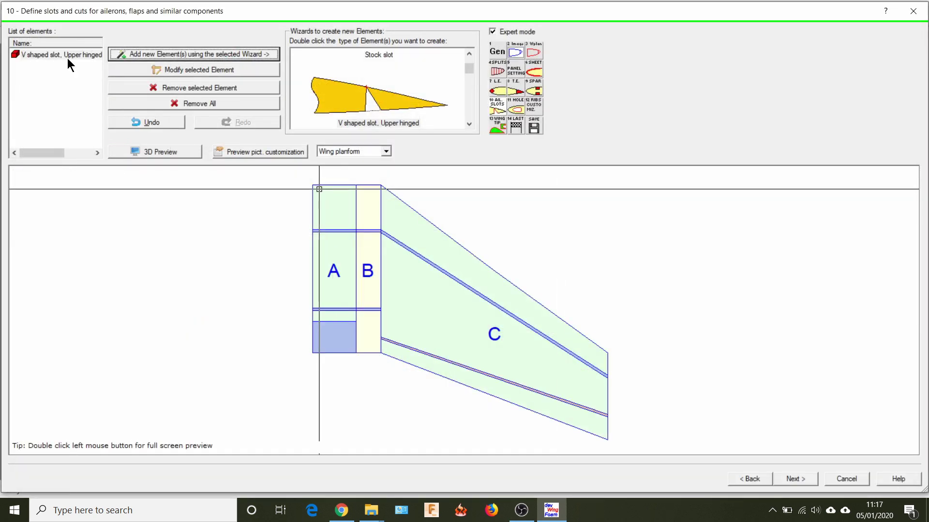
# Reopen the V shaped slot, preview it at panel C's tip, refer its angles to the Chord line and accept the change.
pyautogui.click(132, 71)
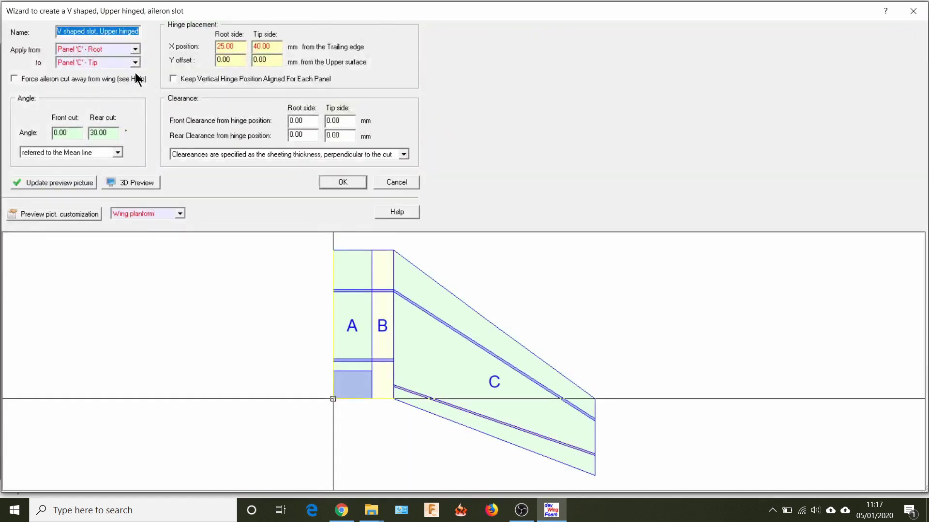
pyautogui.click(181, 214)
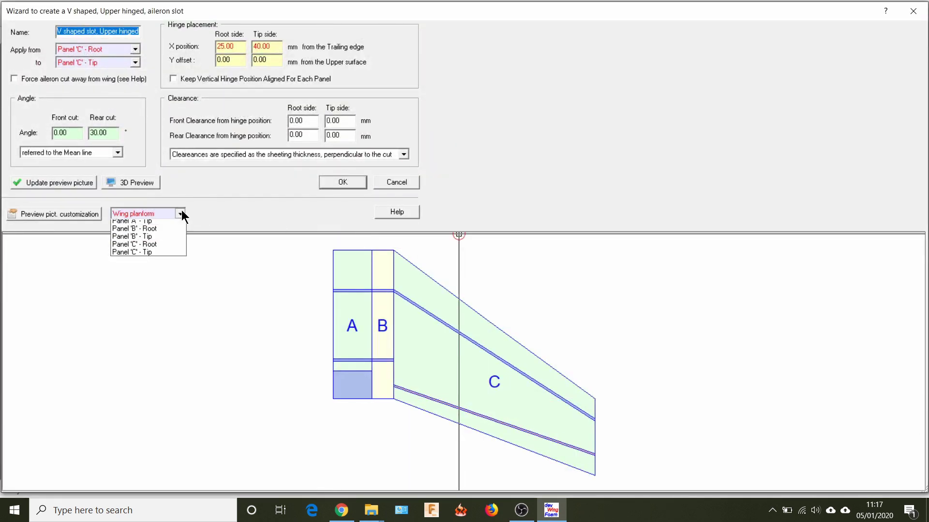
pyautogui.click(155, 270)
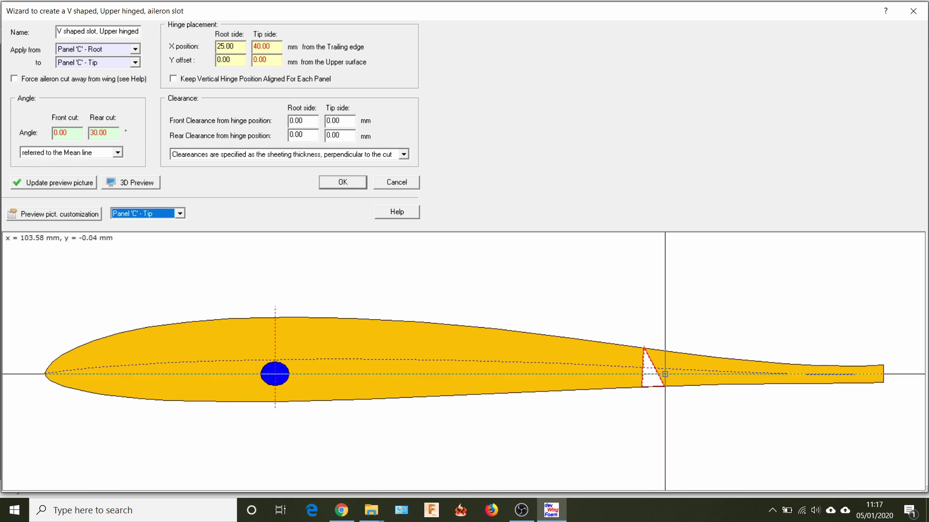
pyautogui.scroll(3, 657, 390)
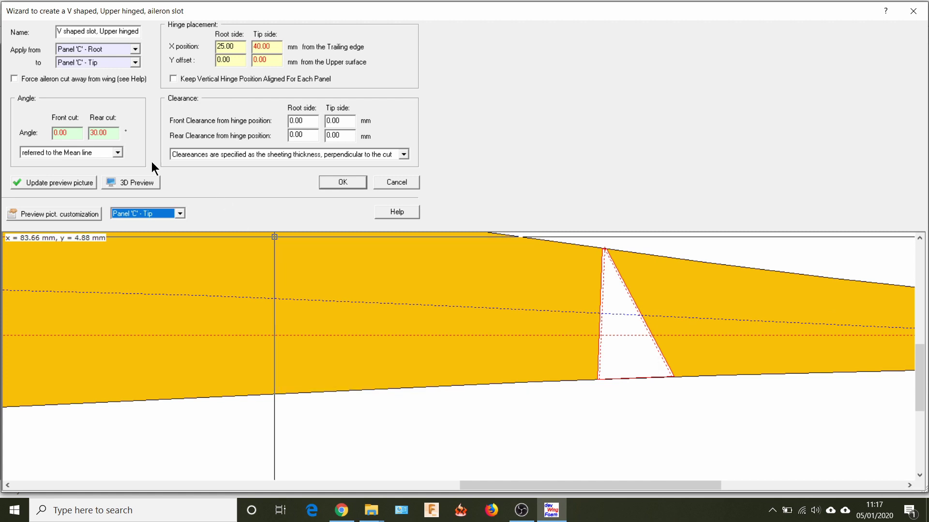
pyautogui.click(118, 152)
pyautogui.click(106, 165)
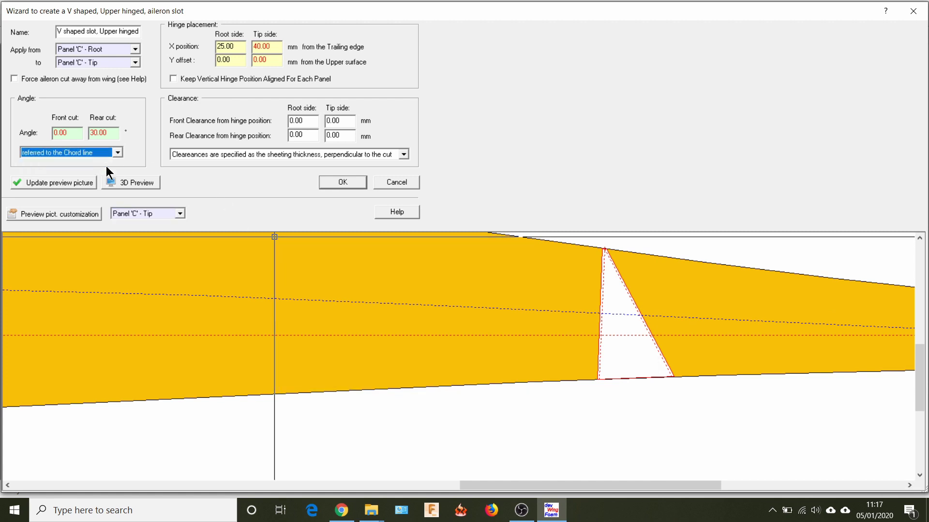
pyautogui.click(78, 184)
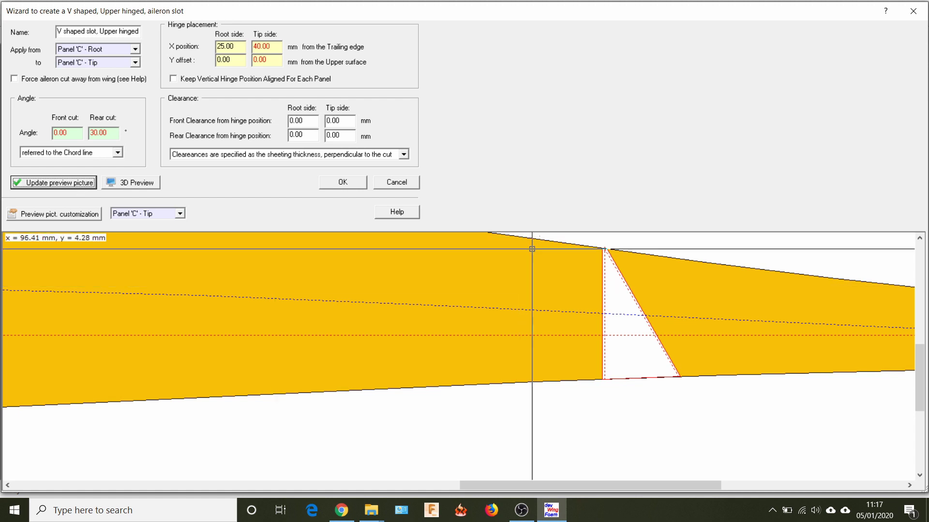
pyautogui.click(341, 182)
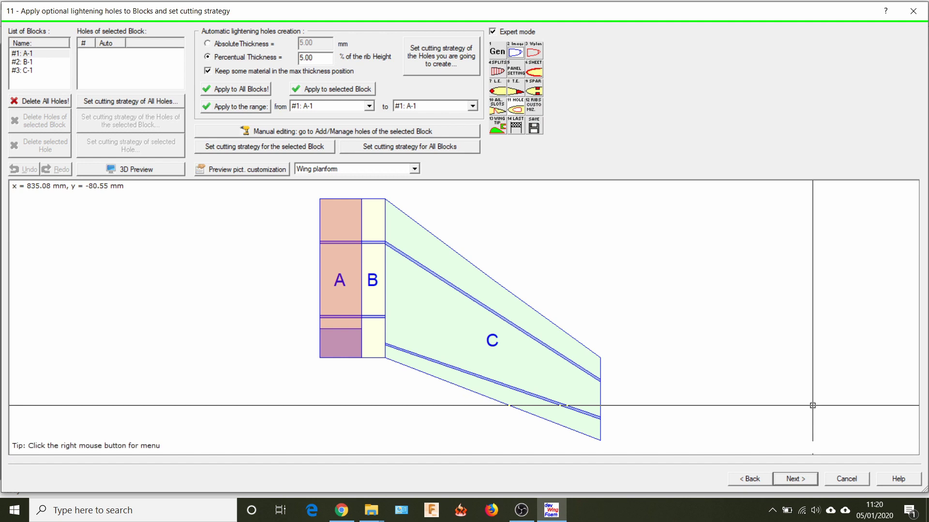
# Show the selected block's root and tip sides, and apply automatic lightening holes with 5% percentual thickness to block A-1.
pyautogui.click(415, 168)
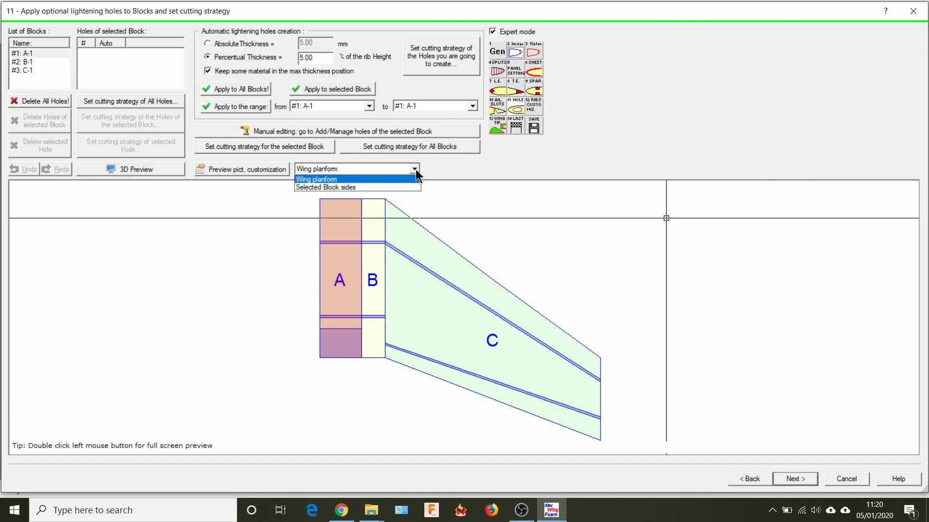
pyautogui.click(390, 186)
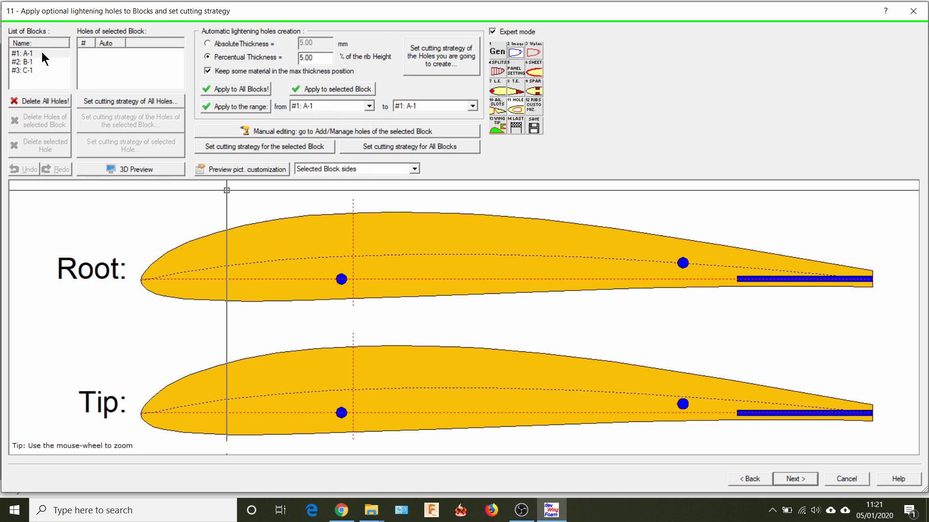
pyautogui.click(240, 106)
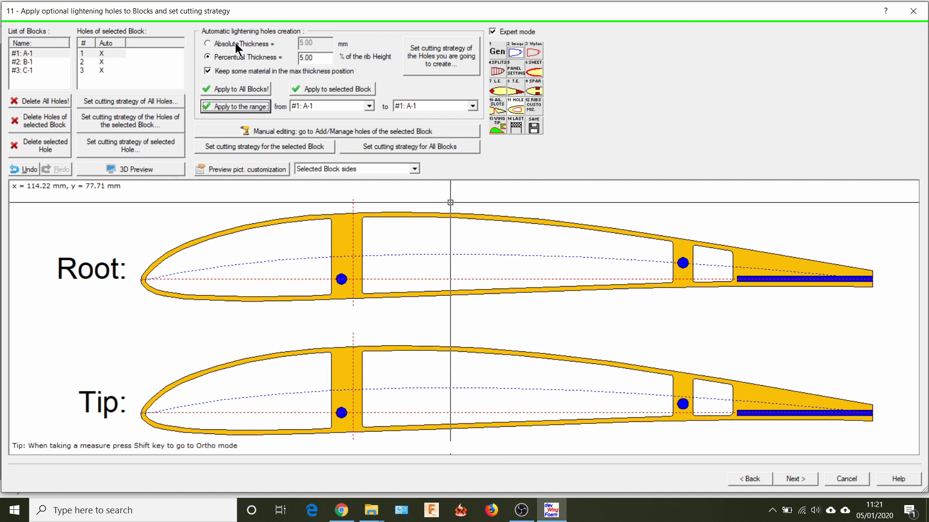
# Reapply the automatic lightening holes to block A-1 with an absolute thickness of 5.00 mm.
pyautogui.click(210, 44)
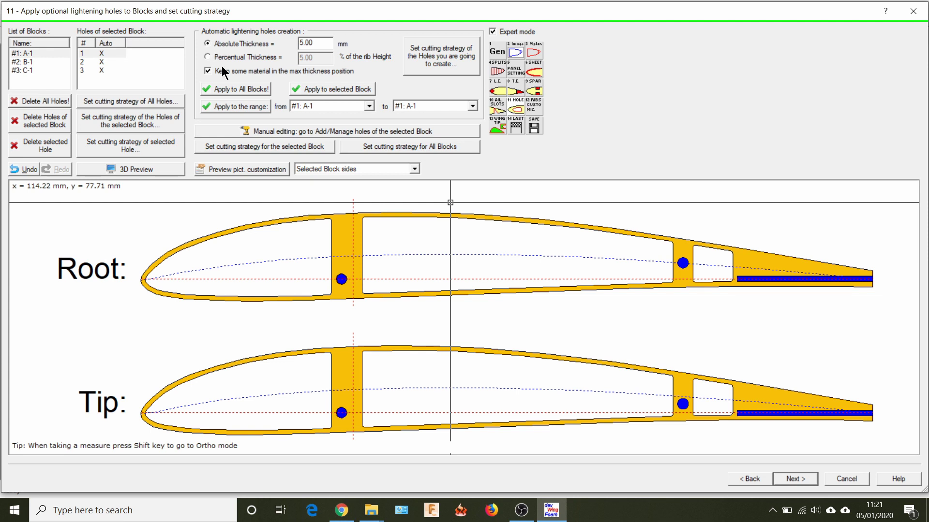
pyautogui.click(239, 108)
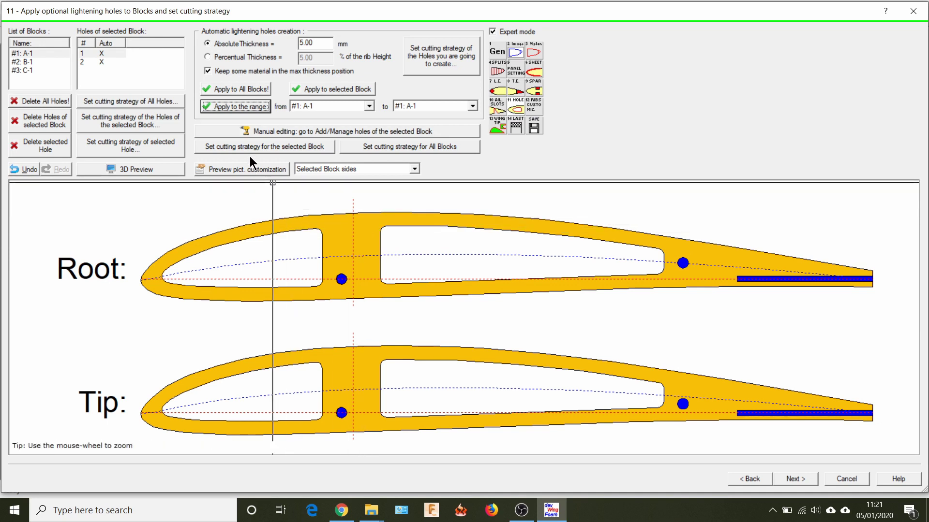
# Try adding a 6 mm diameter circular hole to block A-1's root side, between the rear spar hole and the trailing-edge slot.
pyautogui.click(242, 135)
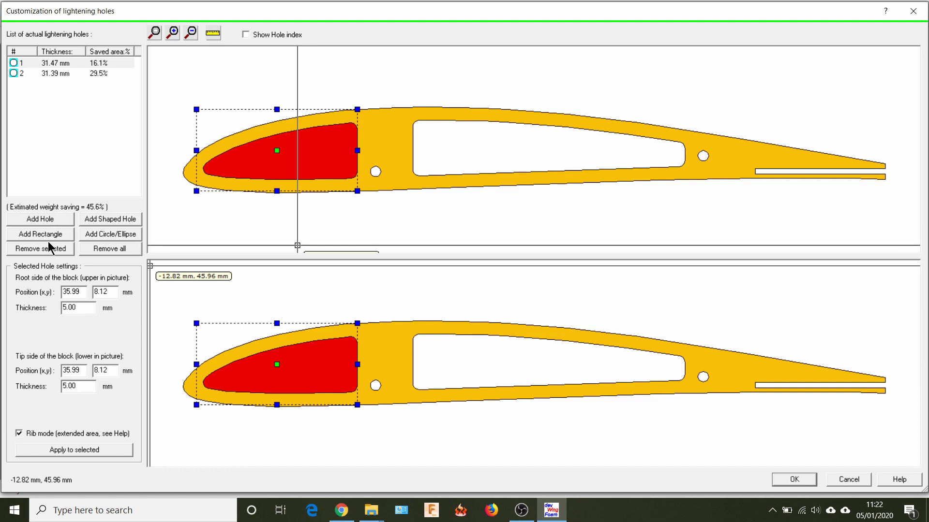
pyautogui.click(86, 236)
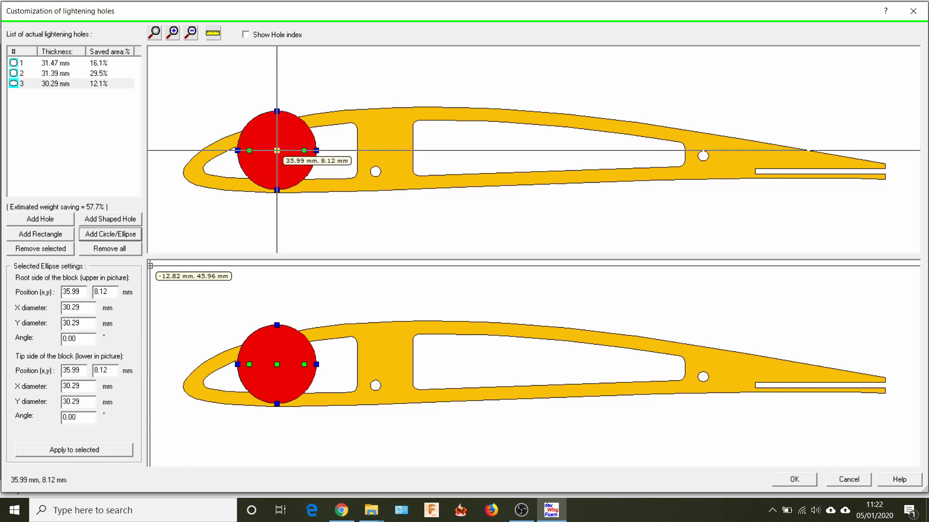
pyautogui.moveTo(271, 150); pyautogui.dragTo(733, 158)
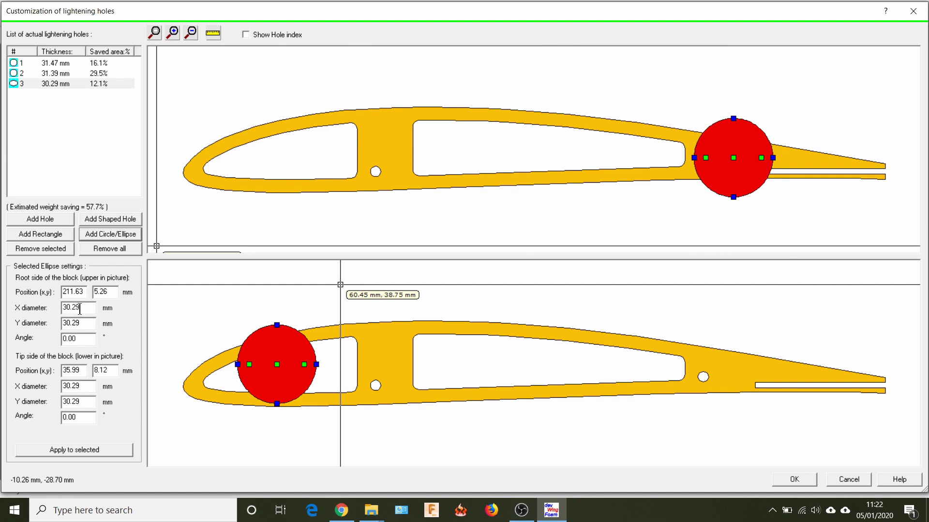
pyautogui.moveTo(84, 308); pyautogui.dragTo(54, 308)
pyautogui.write('6')
pyautogui.press('Tab')
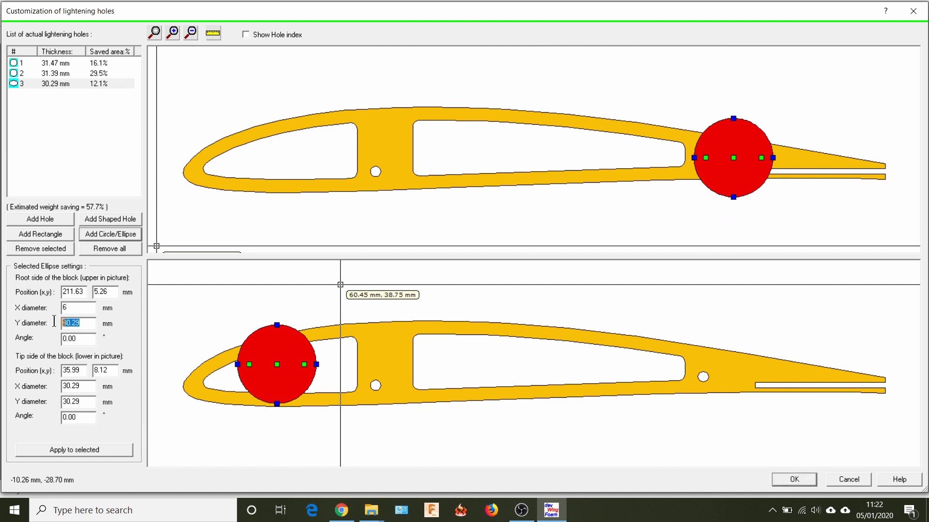
pyautogui.write('6')
pyautogui.doubleClick(79, 387)
pyautogui.click(90, 454)
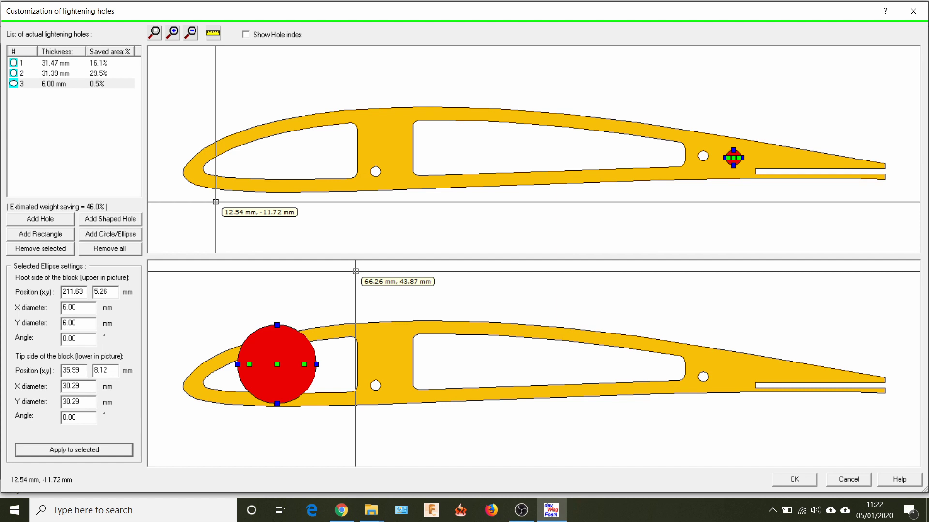
pyautogui.click(31, 236)
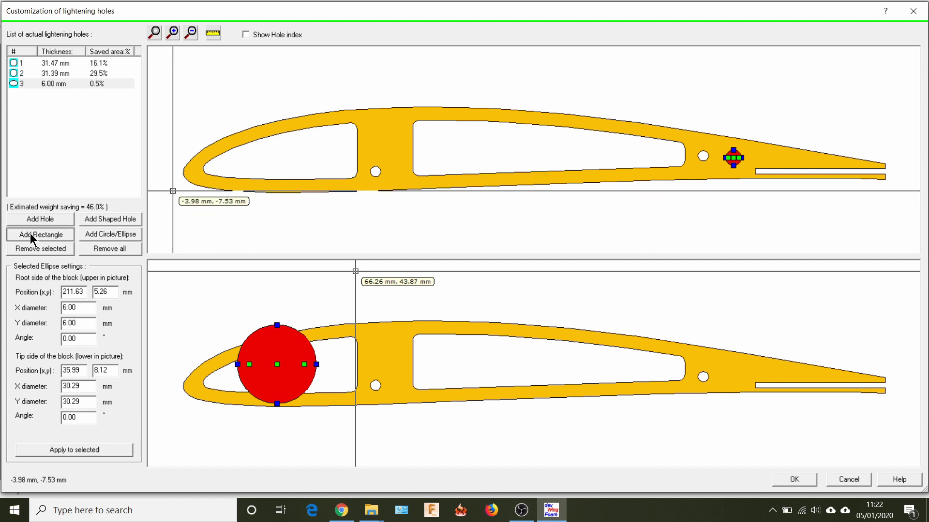
pyautogui.click(85, 234)
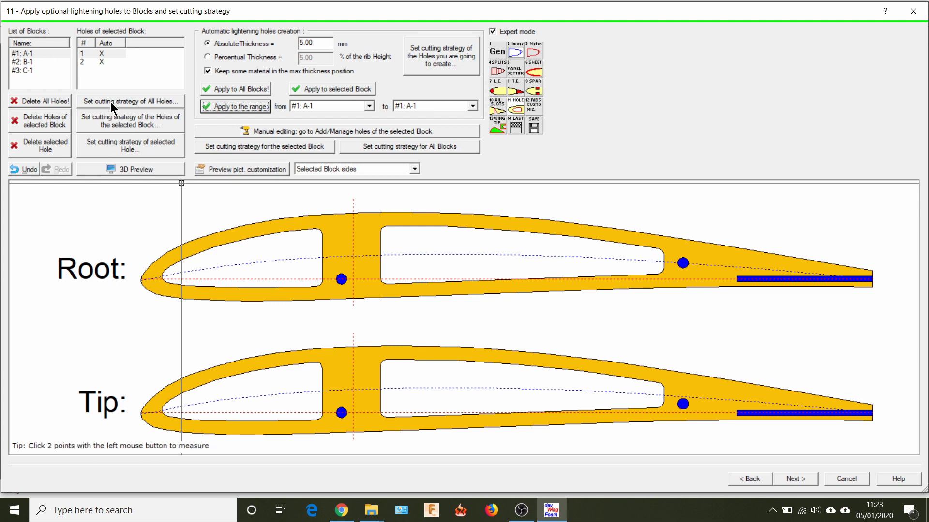
# Set the cutting strategy of block A-1's holes to cut from the upper side before cutting the wing surface.
pyautogui.click(39, 52)
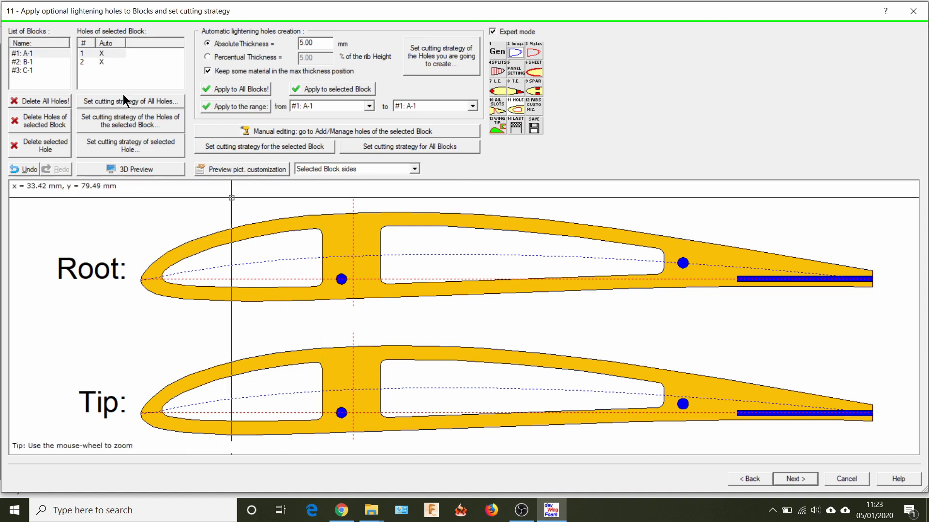
pyautogui.click(119, 122)
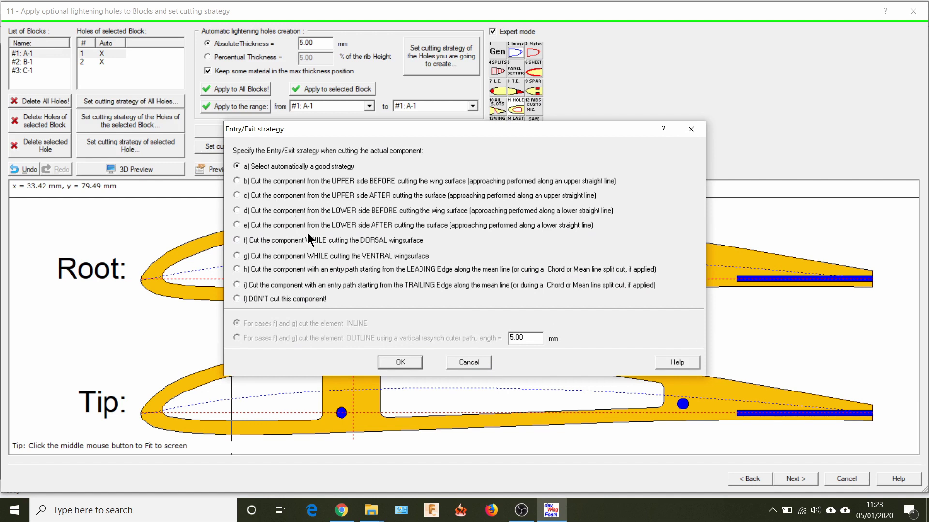
pyautogui.click(236, 180)
pyautogui.click(401, 362)
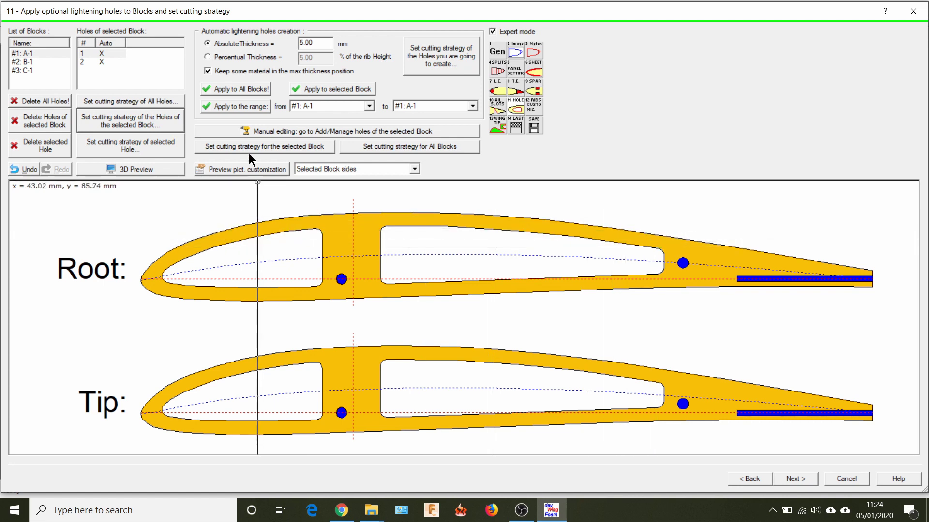
# Inspect the wing and its lightening holes from several angles in the 3D preview, and close it.
pyautogui.click(150, 170)
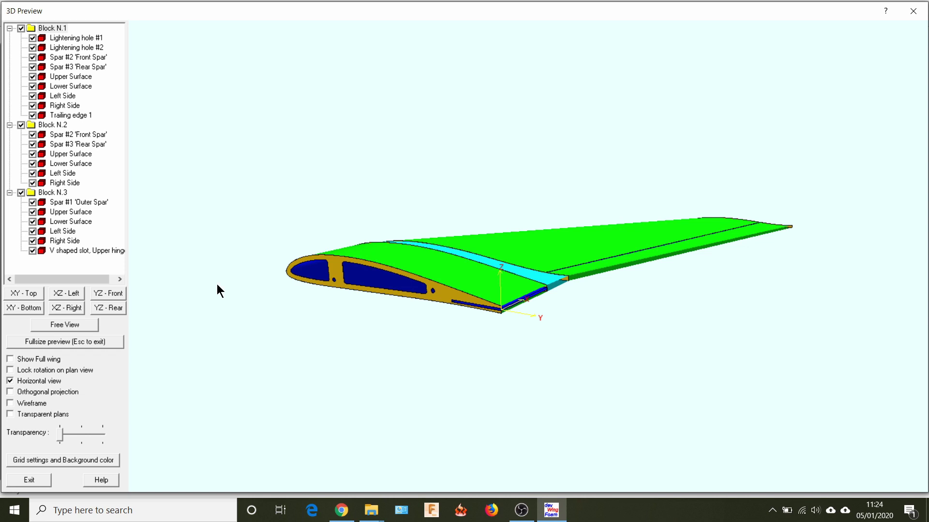
pyautogui.moveTo(217, 285); pyautogui.dragTo(599, 288)
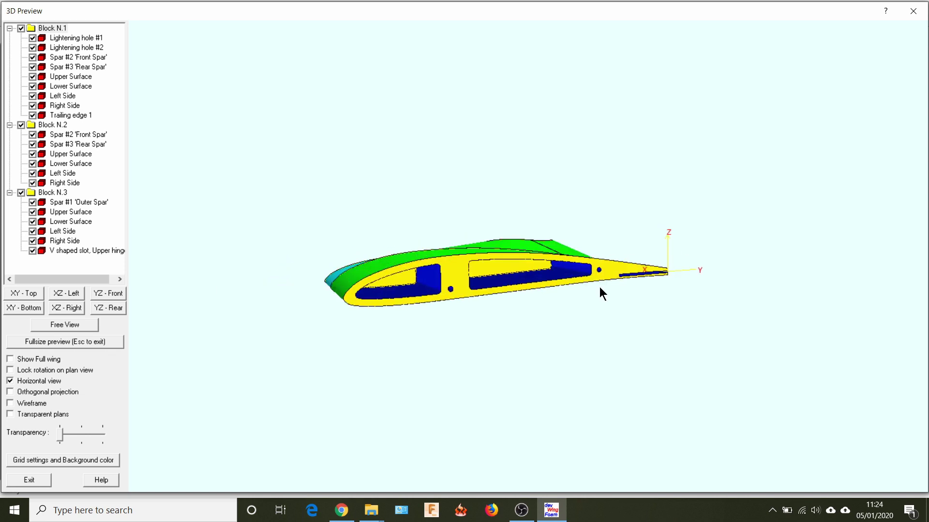
pyautogui.moveTo(443, 339); pyautogui.dragTo(499, 400)
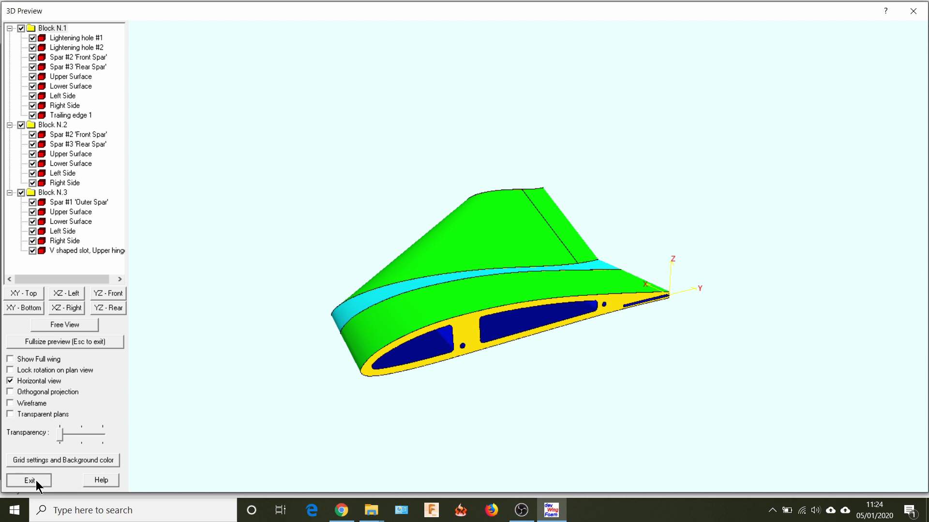
pyautogui.moveTo(157, 427); pyautogui.dragTo(213, 420)
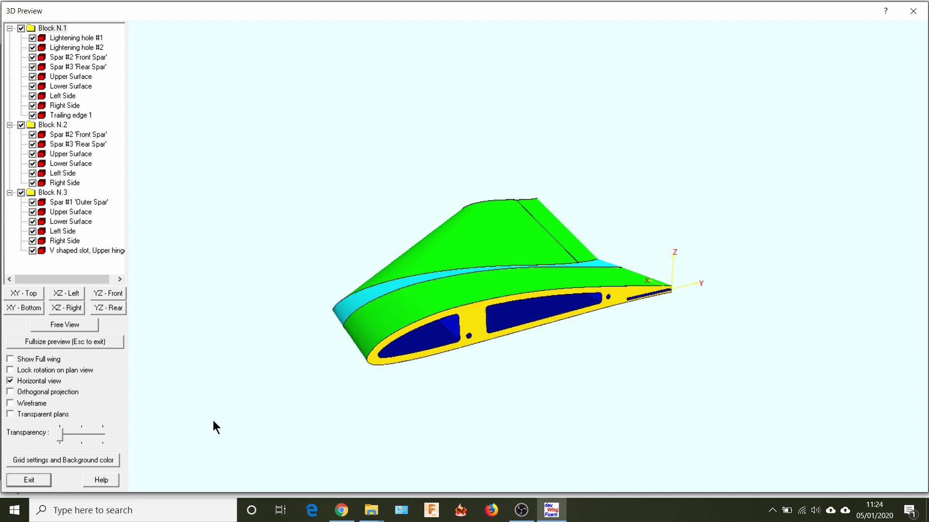
pyautogui.click(40, 482)
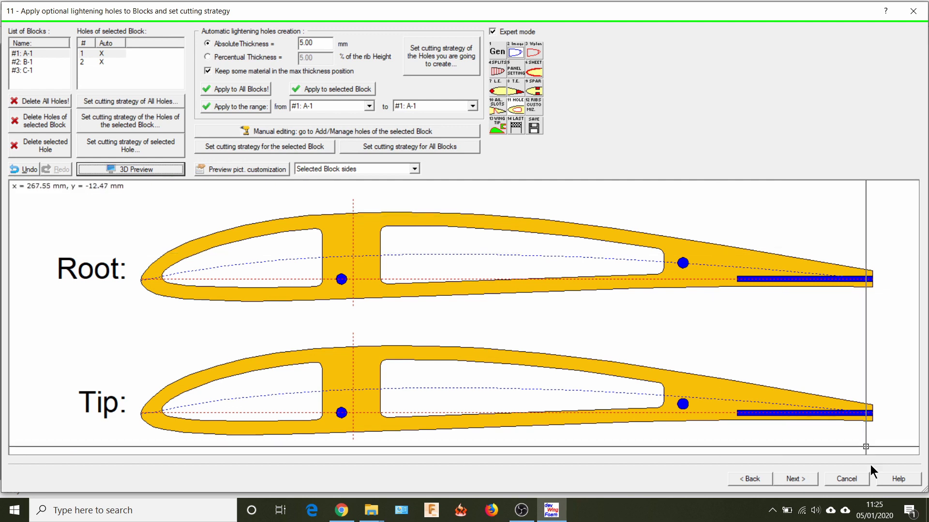
# Advance to the wooden rib customization page and preview the A-1 root side rib.
pyautogui.click(793, 480)
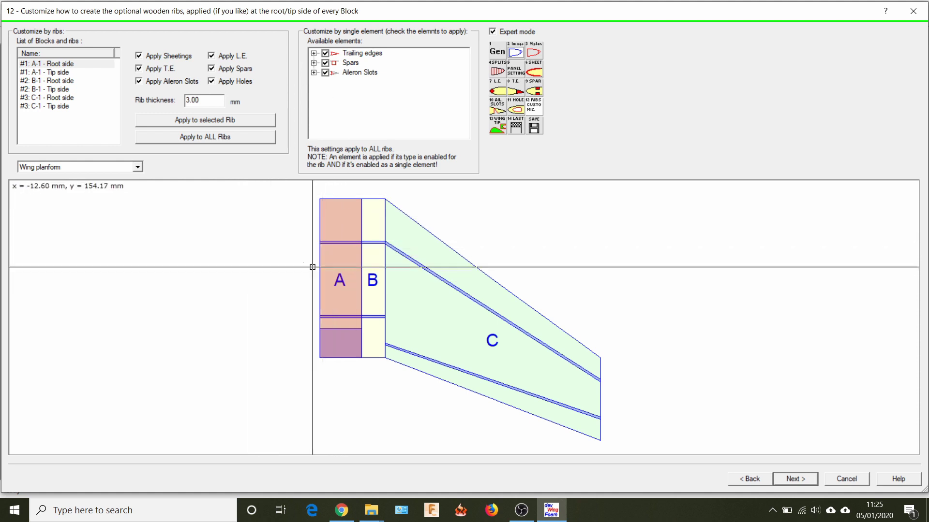
pyautogui.click(135, 171)
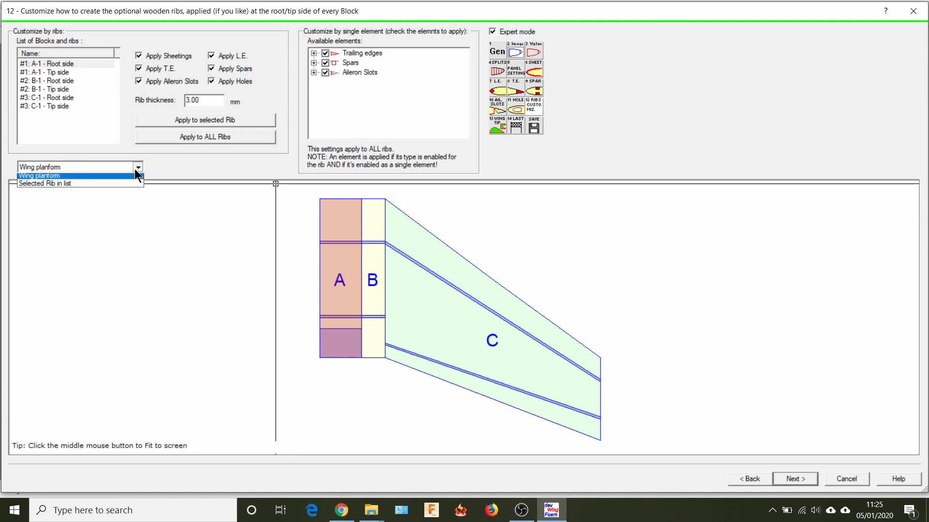
pyautogui.click(118, 188)
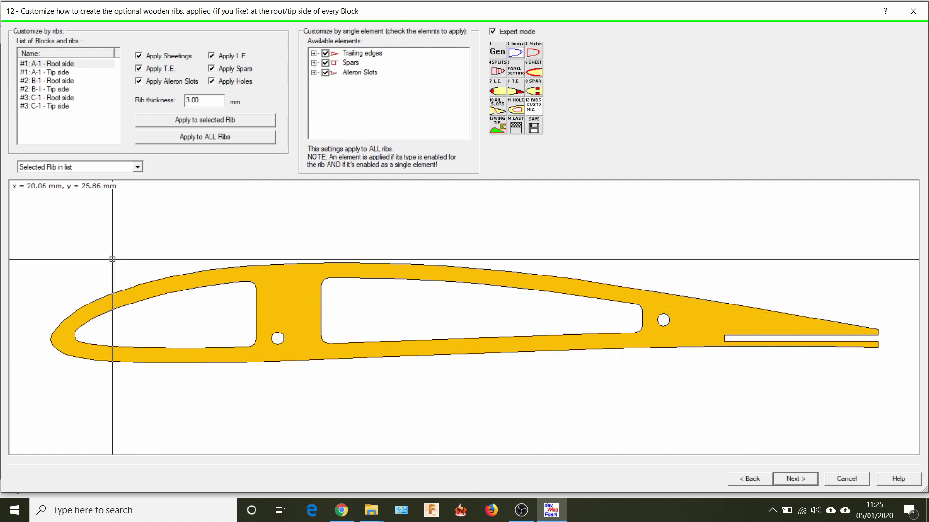
# Keep the rib, wing tip and nose template settings, advance to the wizard's last page and open the wing weight and size calculation.
pyautogui.click(794, 478)
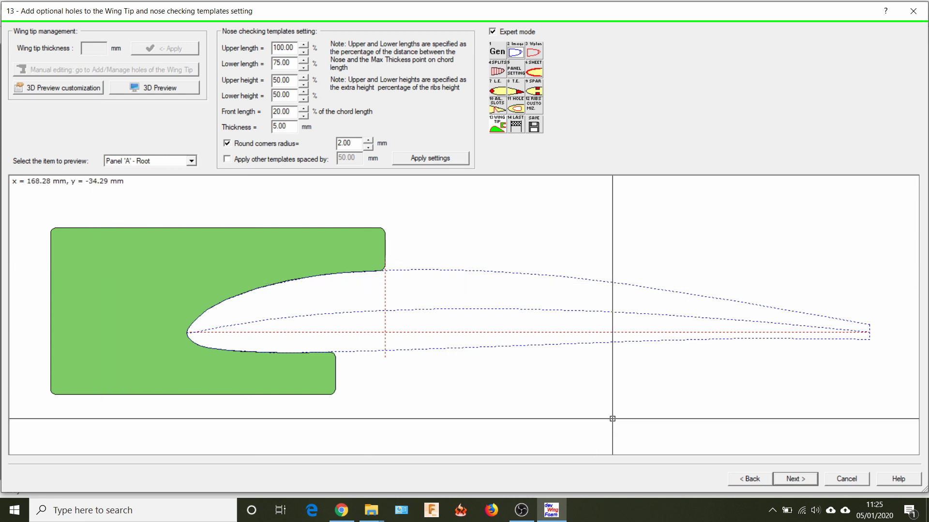
pyautogui.click(787, 482)
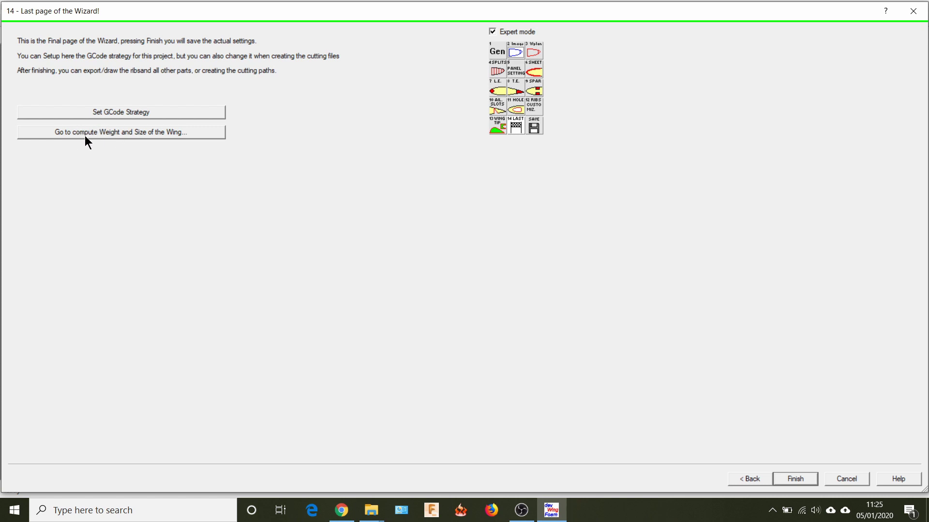
pyautogui.click(125, 134)
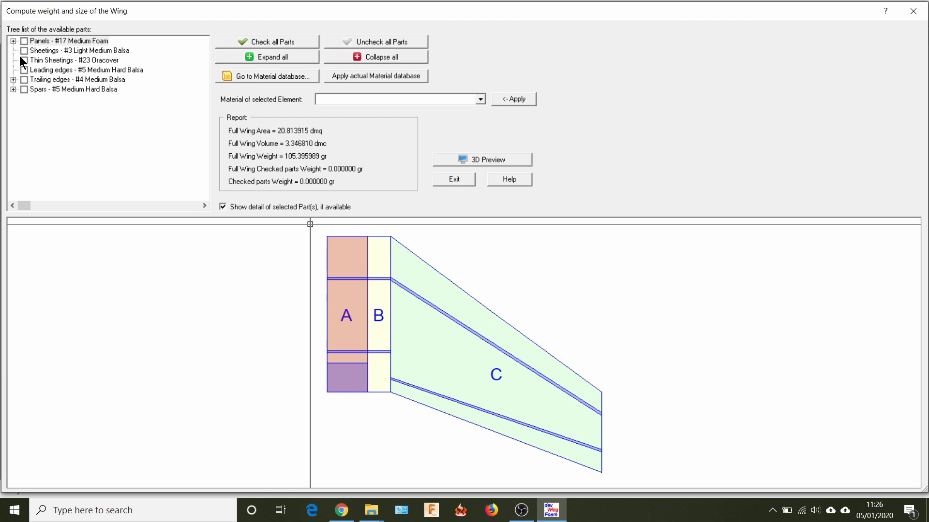
# Include Panels A, B and C in the checked parts of the weight calculation.
pyautogui.click(10, 42)
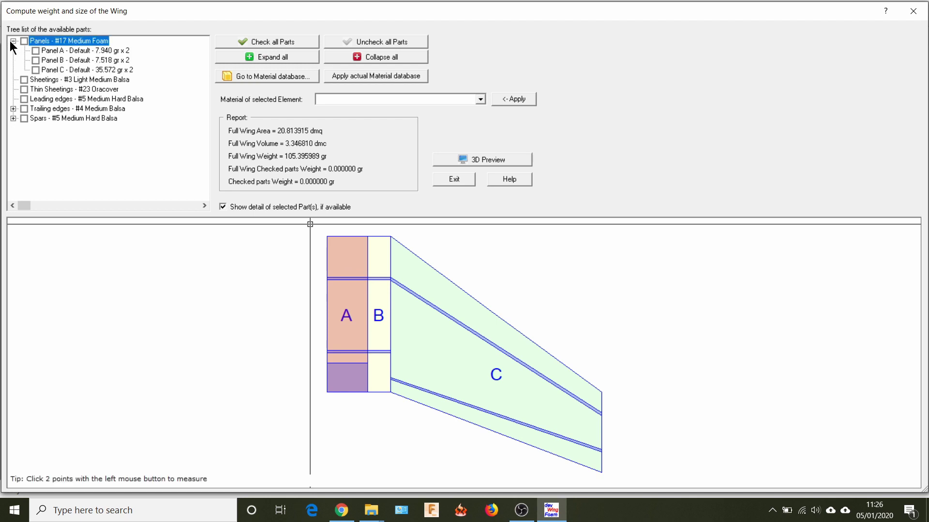
pyautogui.click(36, 50)
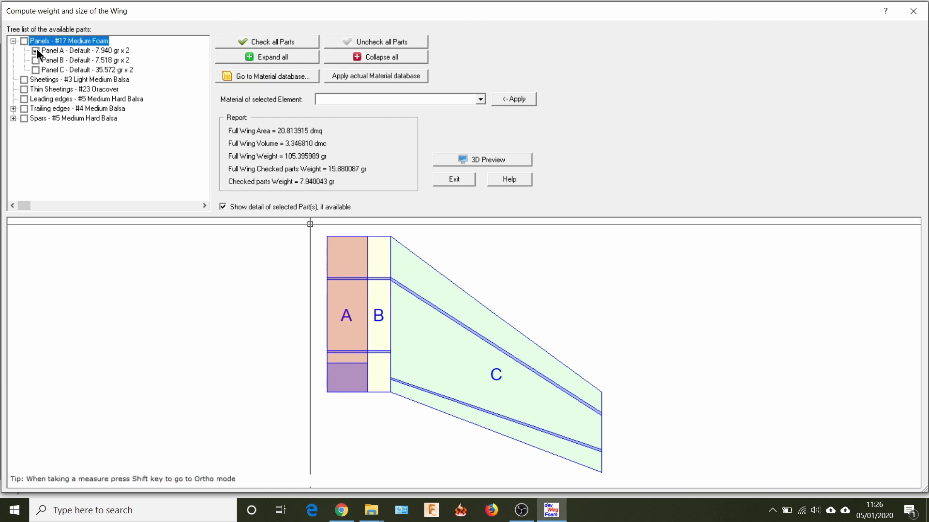
pyautogui.click(36, 59)
pyautogui.click(35, 70)
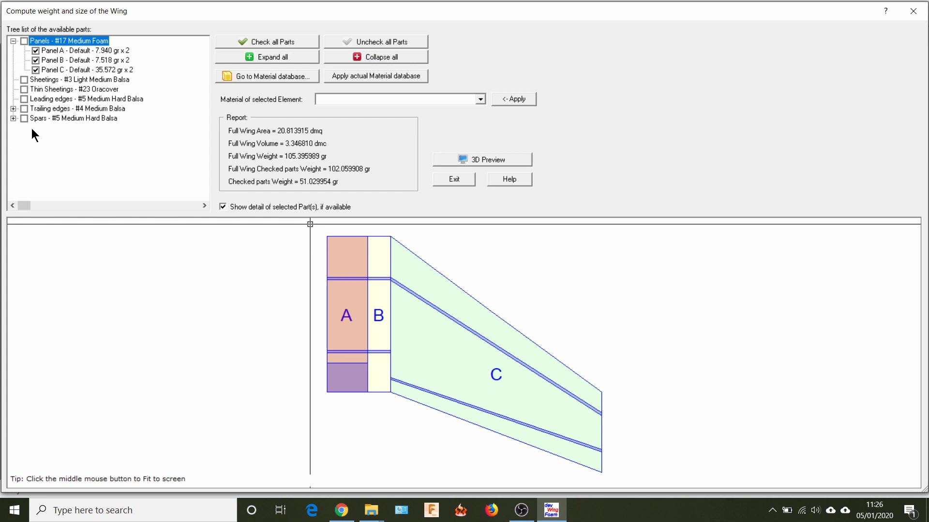
# Include Trailing edge 1 in the weight calculation and set its material to #8 Light Plywood.
pyautogui.click(13, 109)
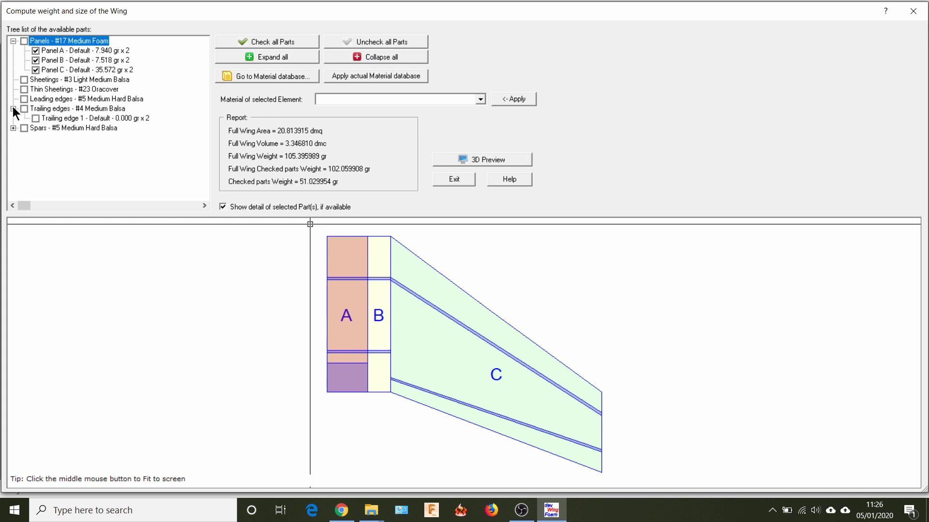
pyautogui.click(36, 118)
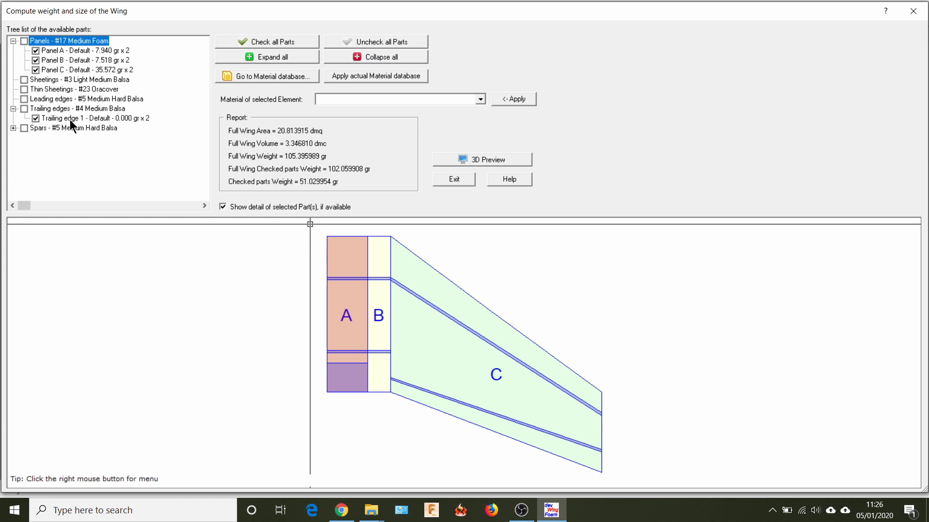
pyautogui.click(71, 118)
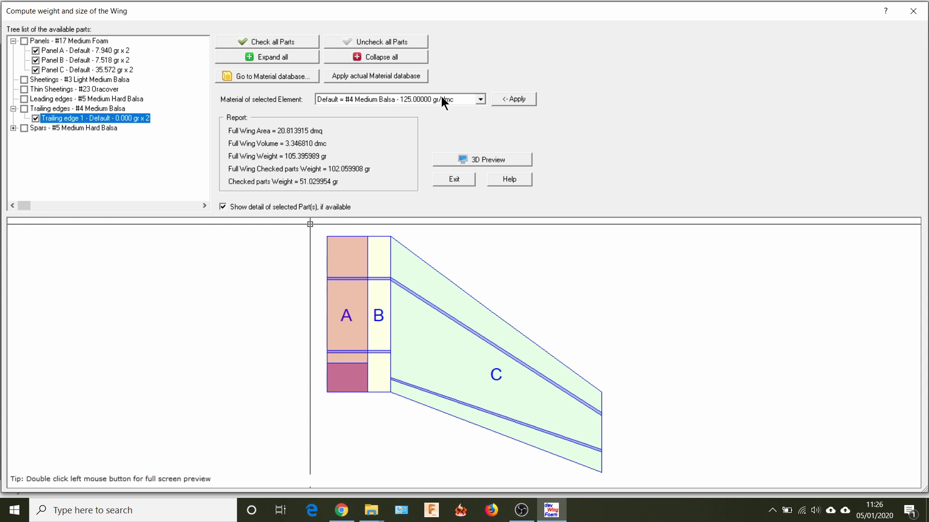
pyautogui.click(480, 100)
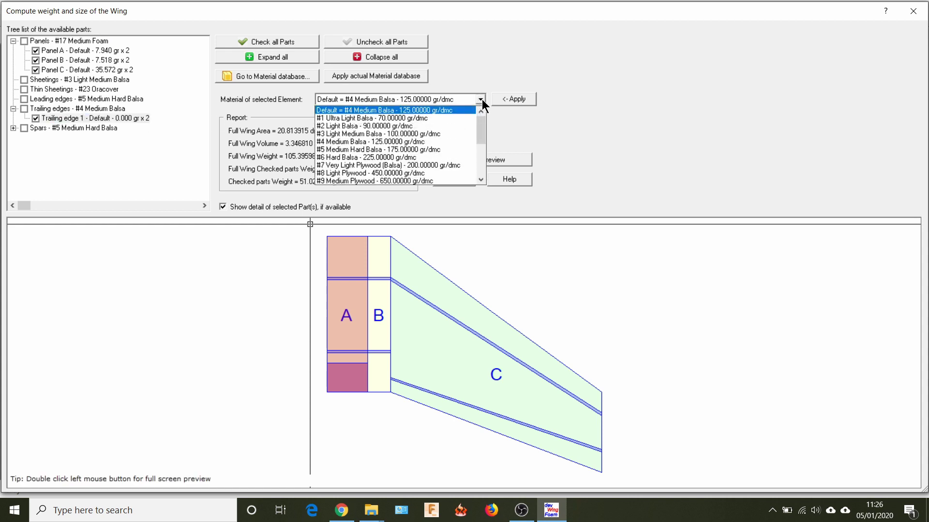
pyautogui.click(437, 173)
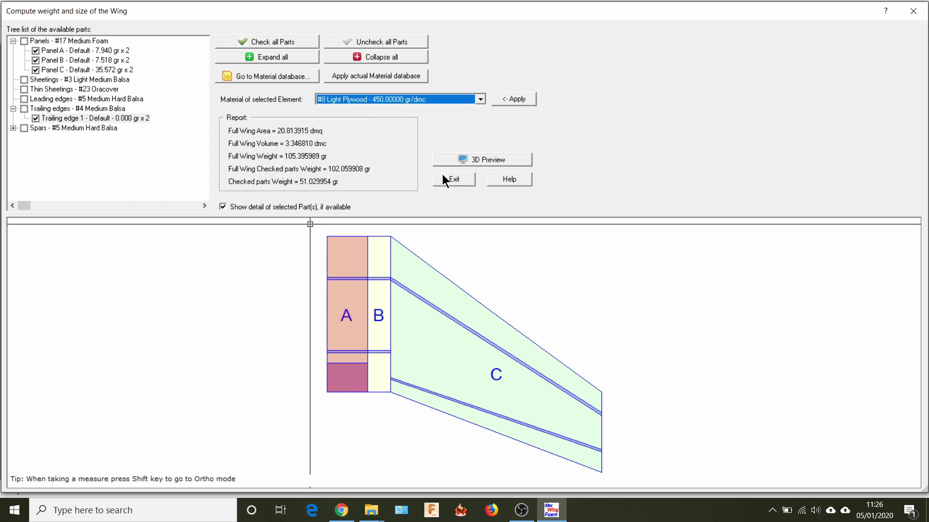
pyautogui.click(500, 100)
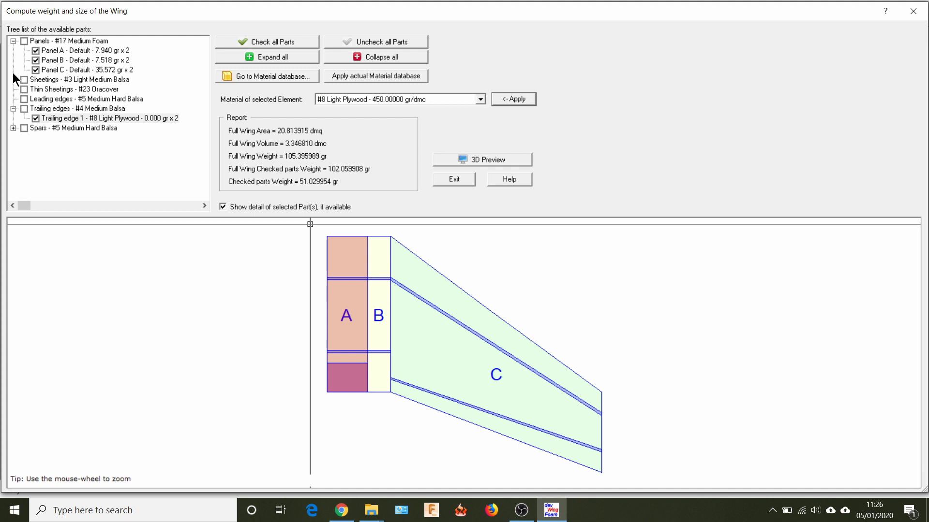
# Set the Outer Spar's material to #19 Carbon fiber in the weight calculation.
pyautogui.click(13, 129)
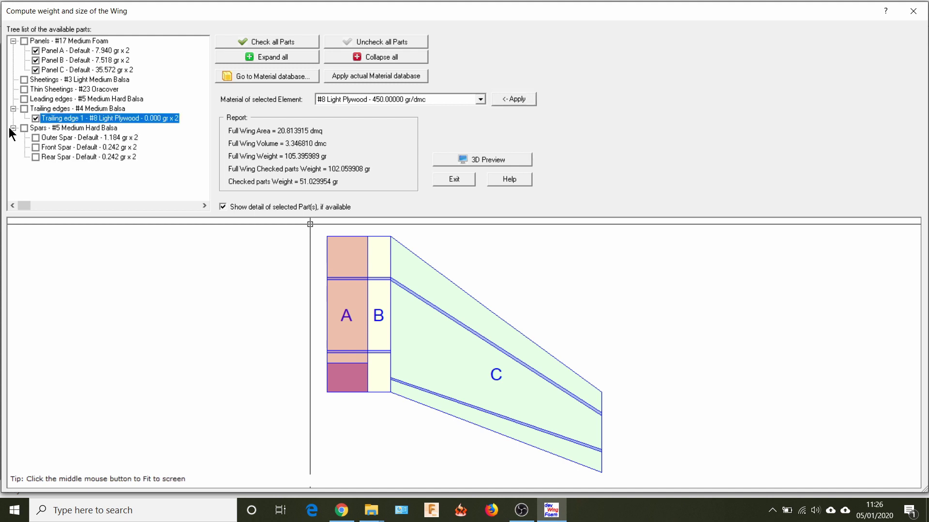
pyautogui.click(59, 139)
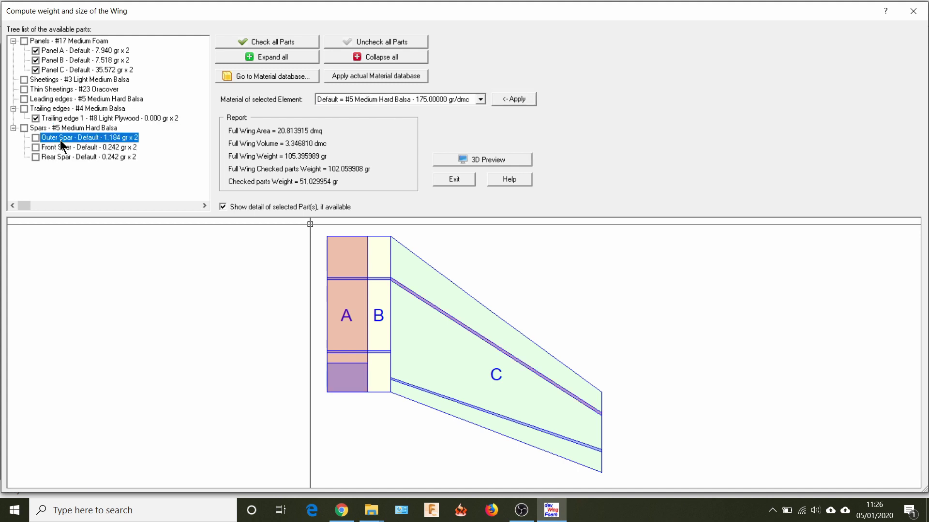
pyautogui.click(481, 100)
pyautogui.moveTo(483, 123); pyautogui.dragTo(483, 158)
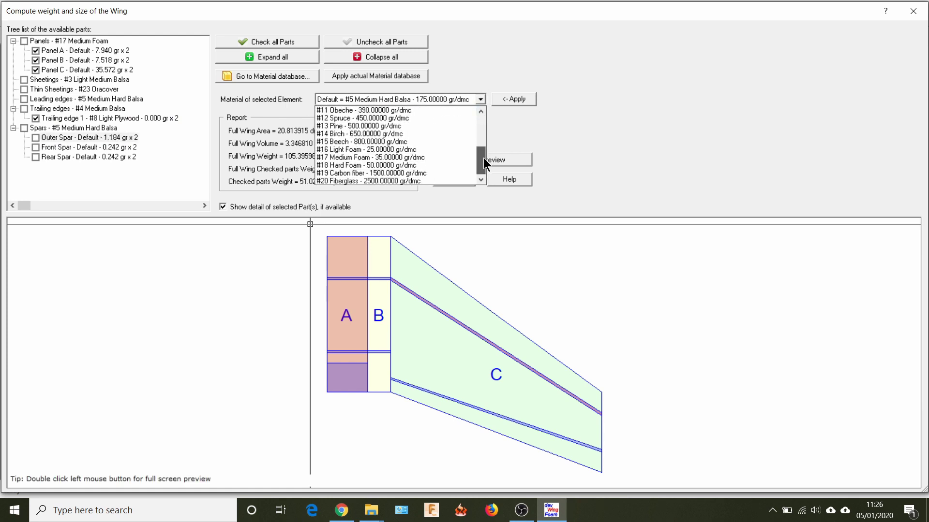
pyautogui.click(368, 173)
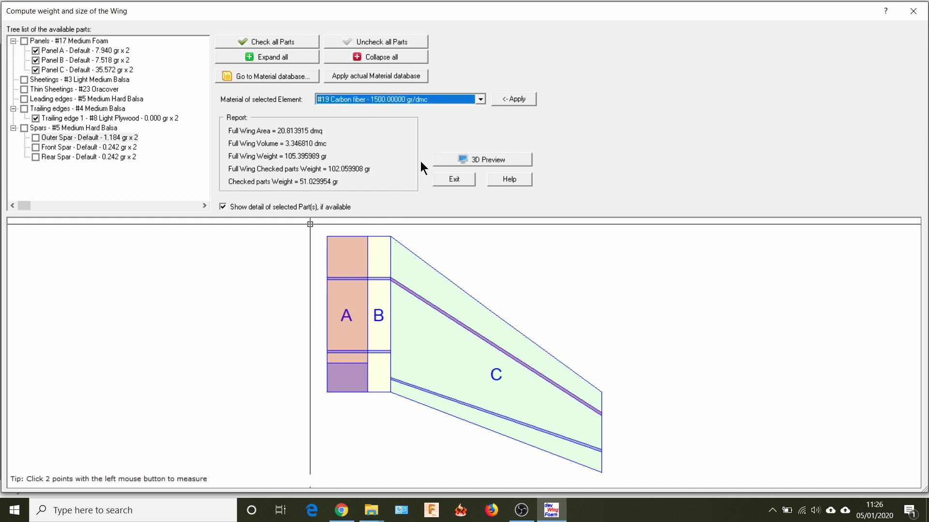
pyautogui.click(510, 99)
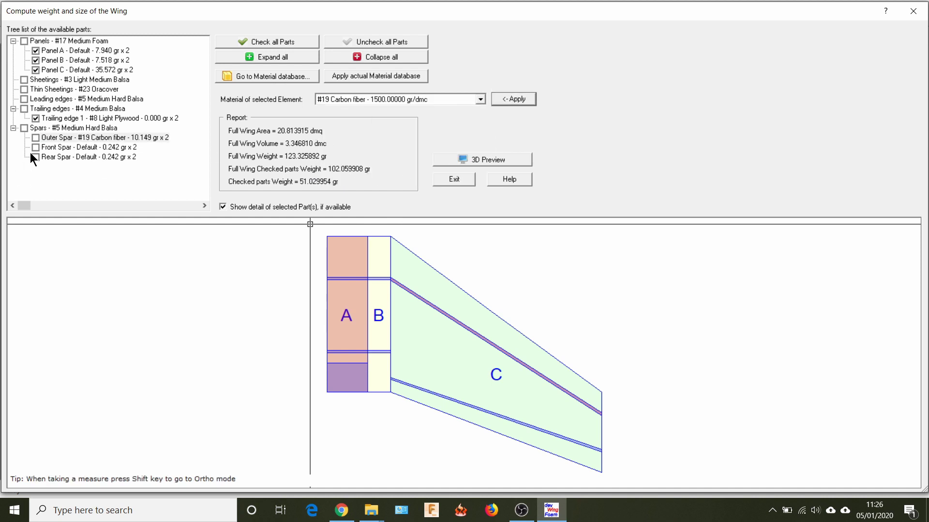
# Include the Outer, Front and Rear Spars in the checked parts of the weight calculation.
pyautogui.click(35, 138)
pyautogui.click(35, 147)
pyautogui.click(36, 156)
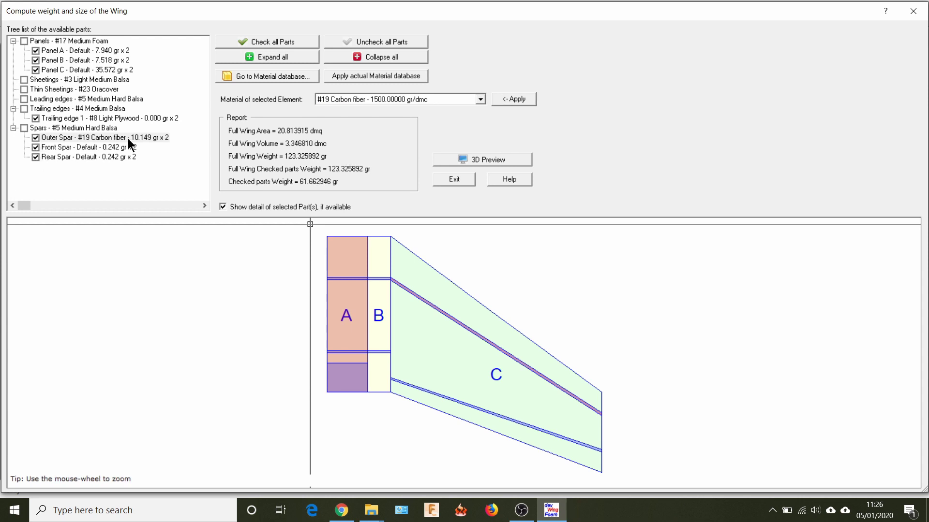
# Try to set the Front Spar's material to #19 Carbon fiber.
pyautogui.click(123, 147)
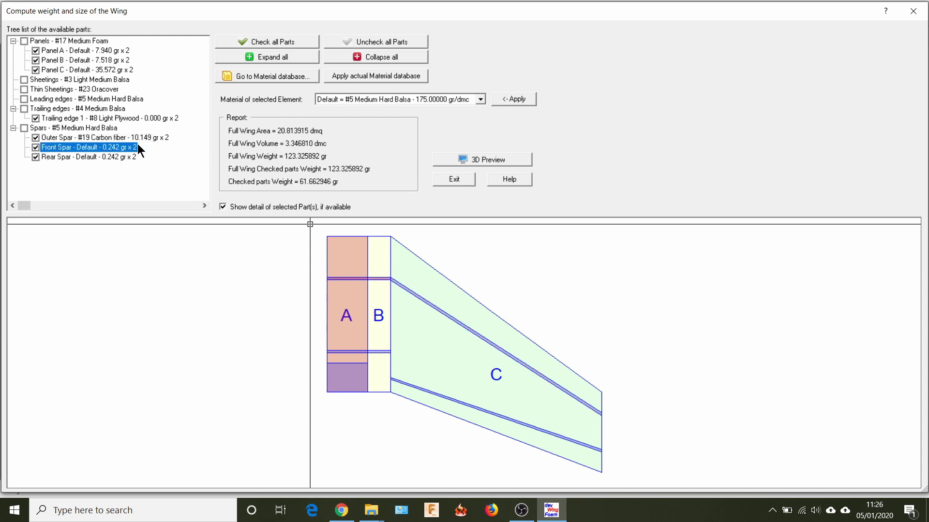
pyautogui.click(476, 98)
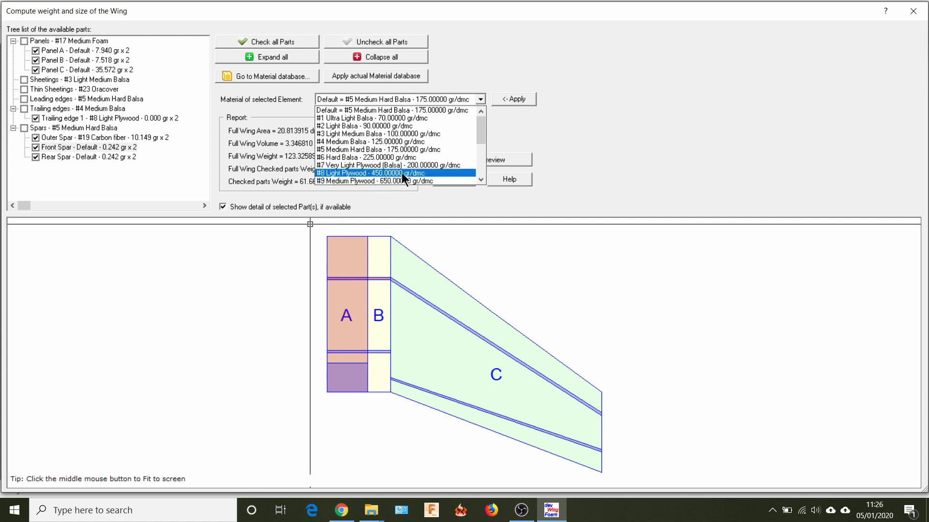
pyautogui.moveTo(479, 127); pyautogui.dragTo(475, 166)
pyautogui.click(374, 173)
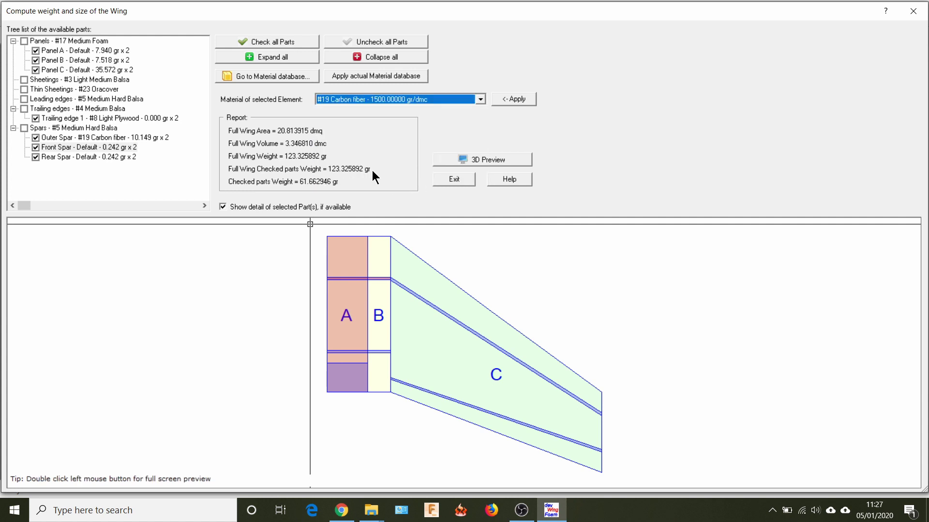
# Set the Rear Spar's material to #19 Carbon fiber and recalculate the wing weight.
pyautogui.click(77, 157)
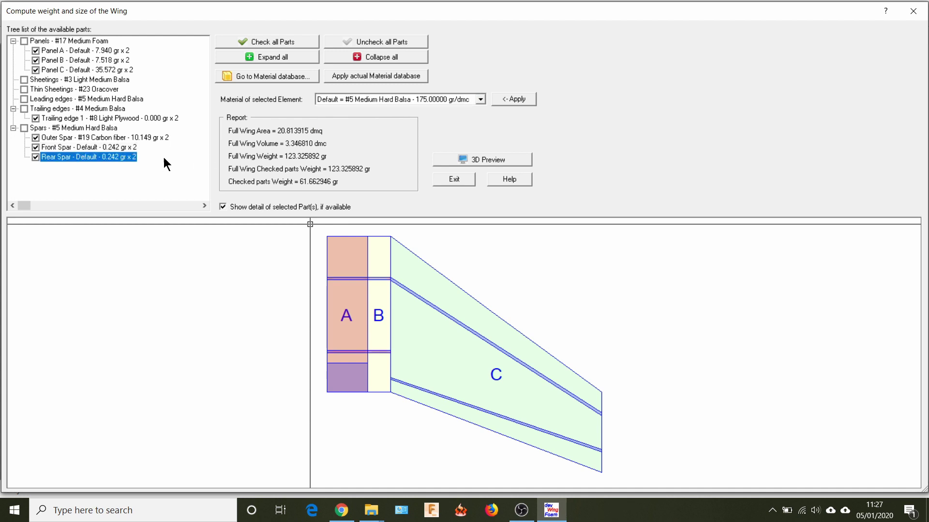
pyautogui.click(480, 100)
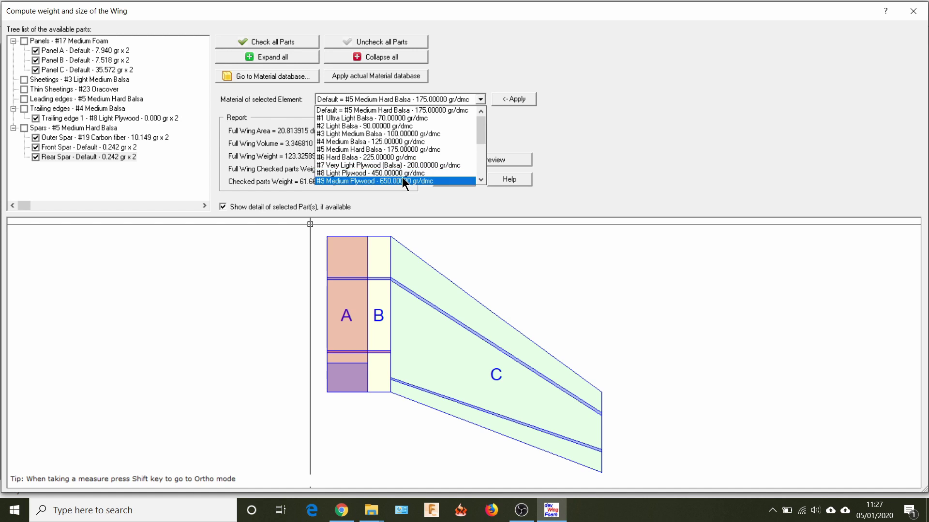
pyautogui.moveTo(483, 136); pyautogui.dragTo(482, 166)
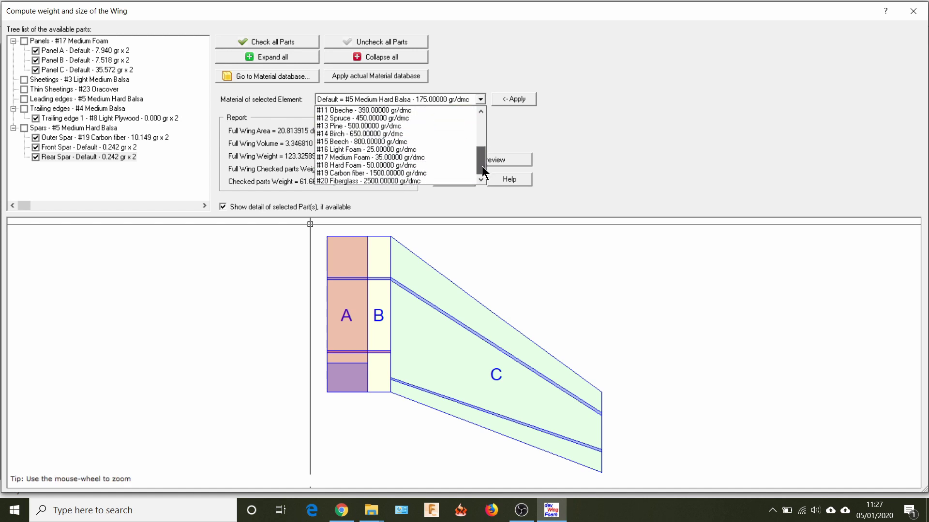
pyautogui.click(426, 172)
pyautogui.click(503, 100)
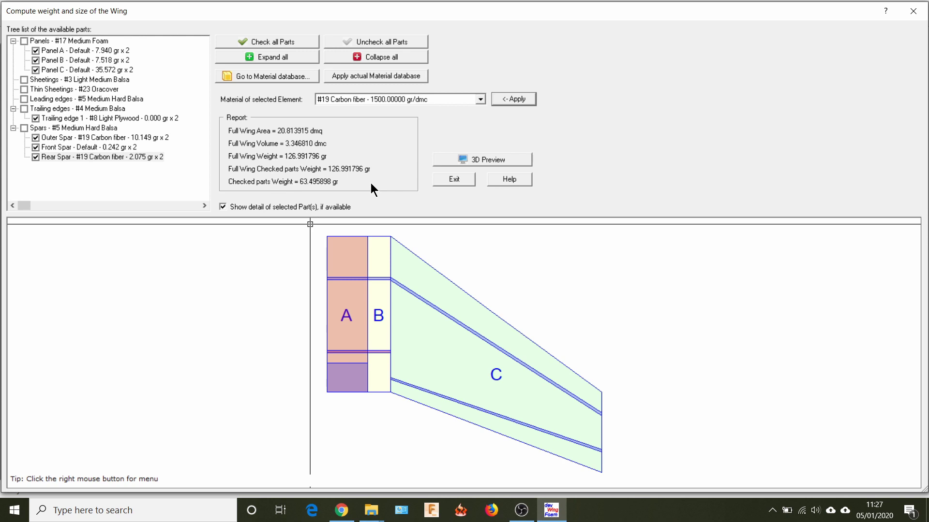
# Open the wing's 3D preview and display the full wing with both halves.
pyautogui.click(493, 161)
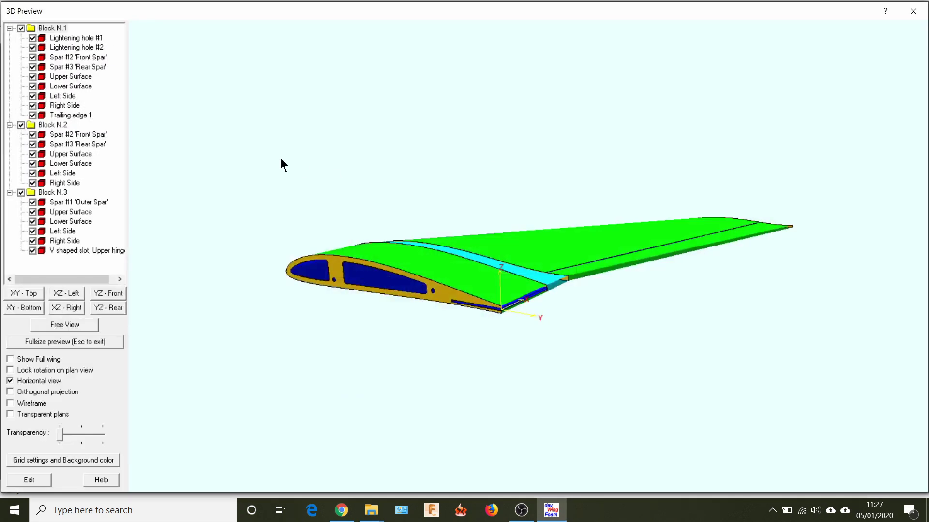
pyautogui.moveTo(389, 227); pyautogui.dragTo(272, 317)
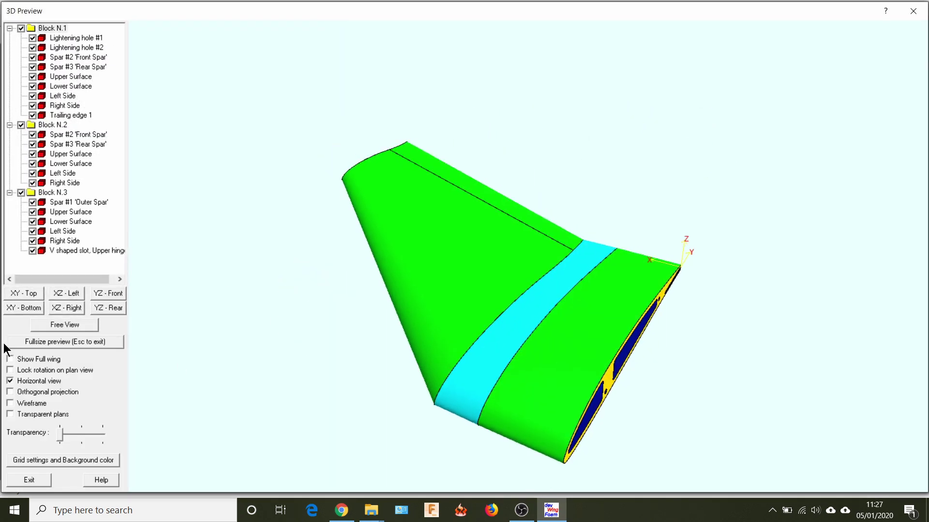
pyautogui.click(10, 360)
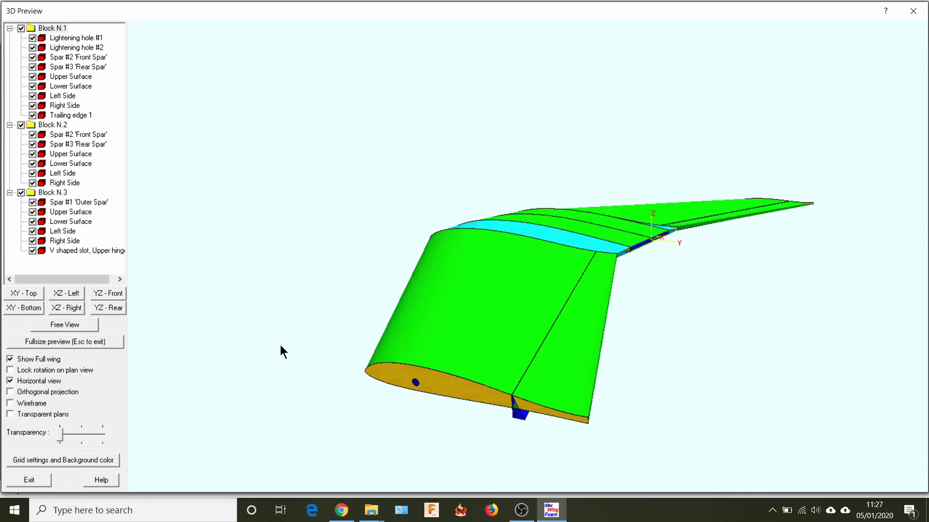
pyautogui.moveTo(280, 345)
pyautogui.mouseDown()
pyautogui.moveTo(283, 218)
pyautogui.moveTo(237, 233)
pyautogui.moveTo(186, 281)
pyautogui.moveTo(184, 296)
pyautogui.moveTo(445, 371)
pyautogui.moveTo(588, 442)
pyautogui.moveTo(681, 472)
pyautogui.mouseUp()
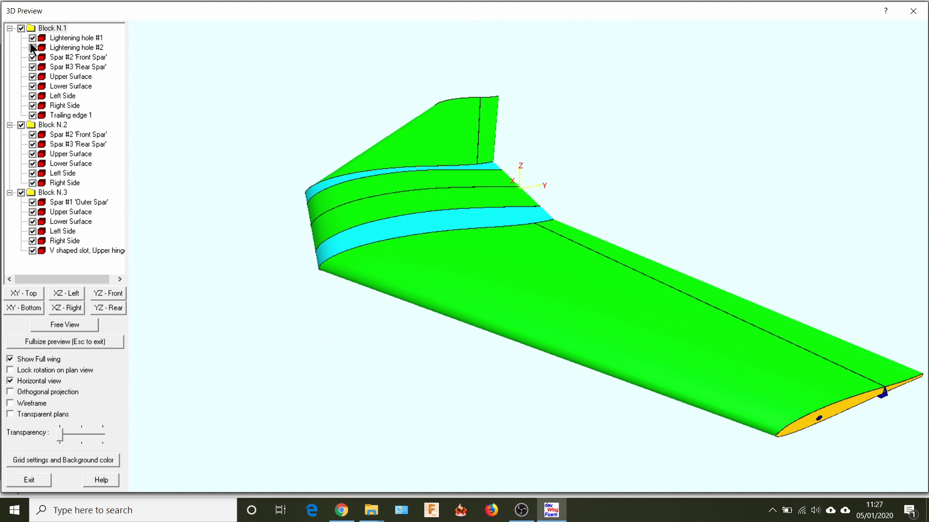
# Hide the Upper Surface of Blocks N.1, N.2 and N.3 to expose the wing's internal structure.
pyautogui.click(32, 77)
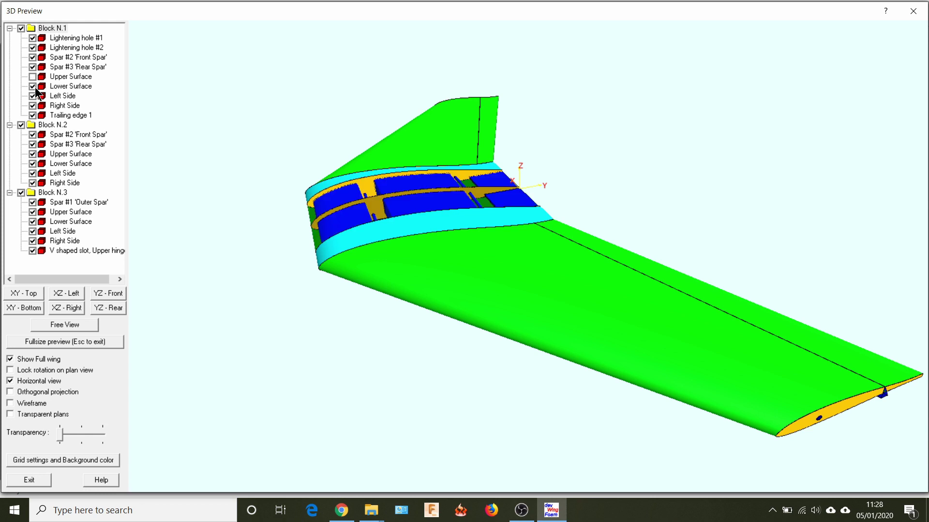
pyautogui.click(33, 154)
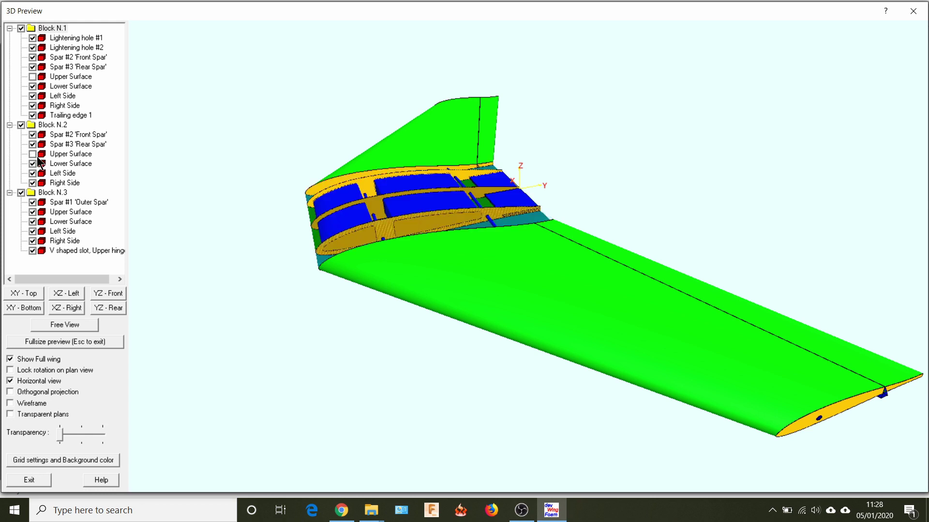
pyautogui.click(33, 212)
pyautogui.moveTo(161, 180); pyautogui.dragTo(463, 276)
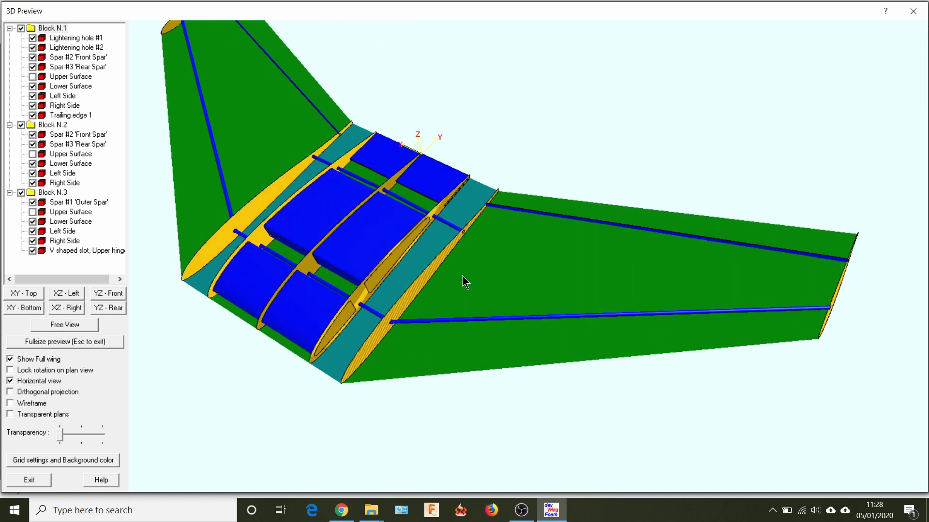
# Examine the exposed spars, lightening holes, ribs and aileron slot of the full wing from several angles.
pyautogui.moveTo(154, 433); pyautogui.dragTo(171, 446)
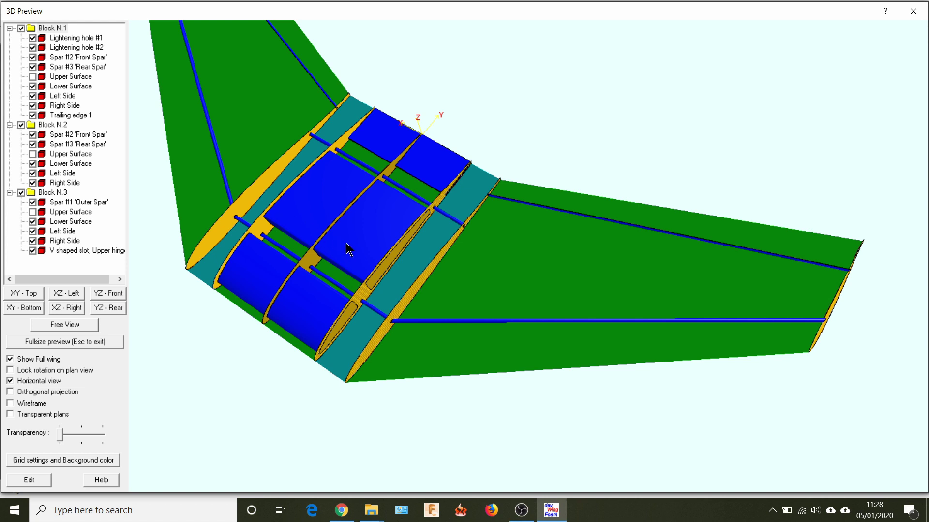
pyautogui.moveTo(299, 431); pyautogui.dragTo(75, 266)
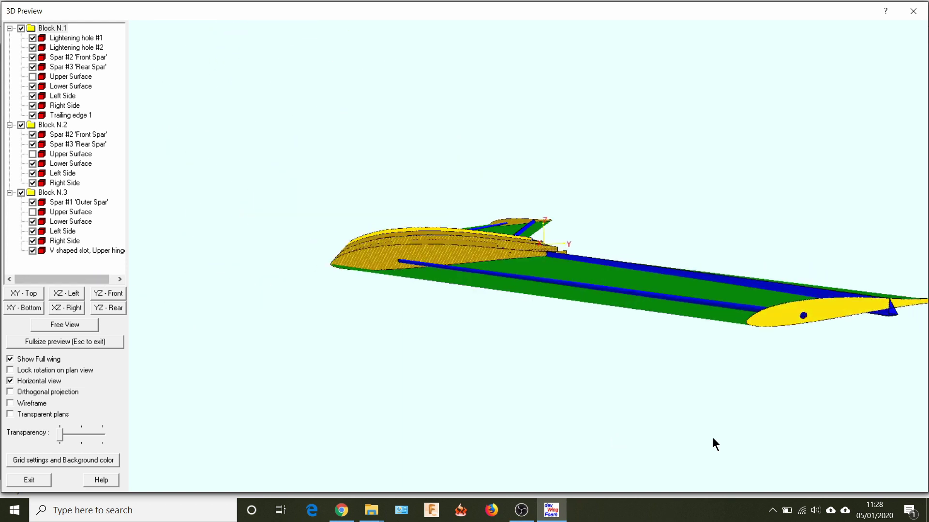
pyautogui.moveTo(713, 438); pyautogui.dragTo(442, 348)
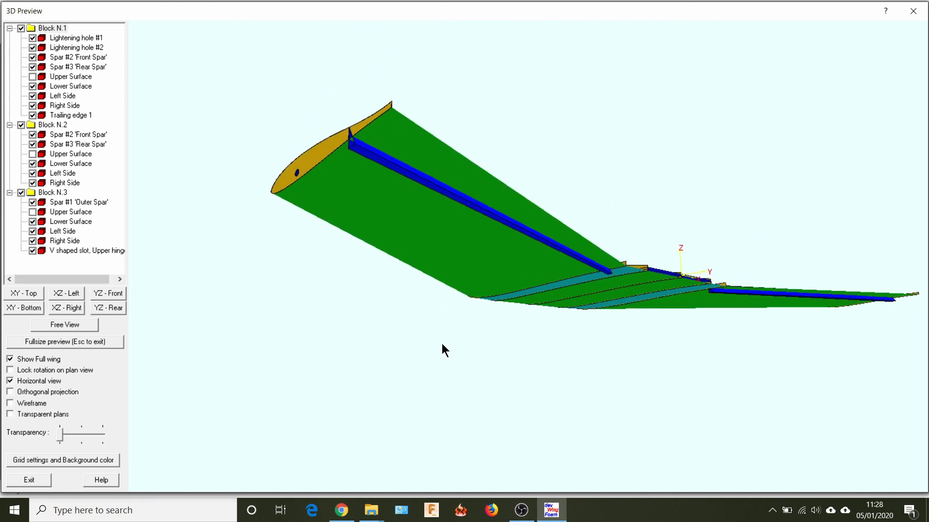
pyautogui.moveTo(346, 234); pyautogui.dragTo(451, 519)
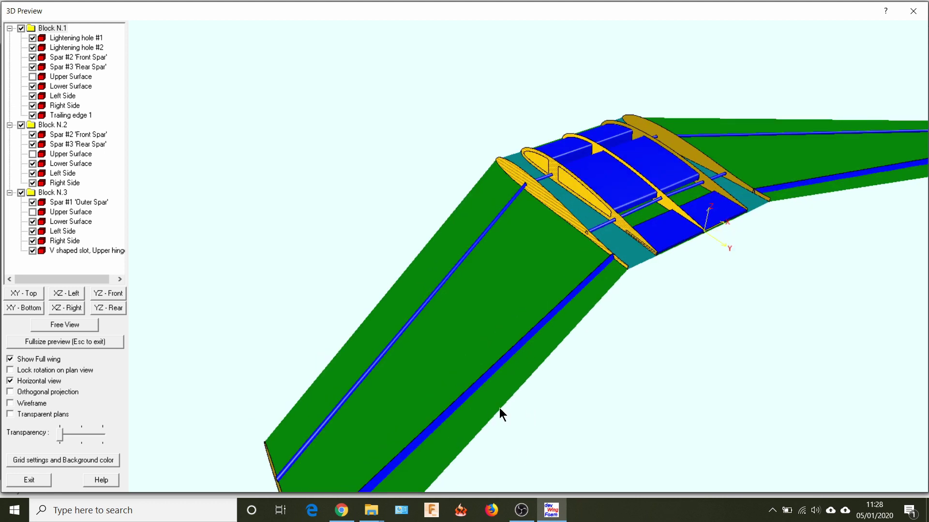
pyautogui.moveTo(771, 347); pyautogui.dragTo(543, 307)
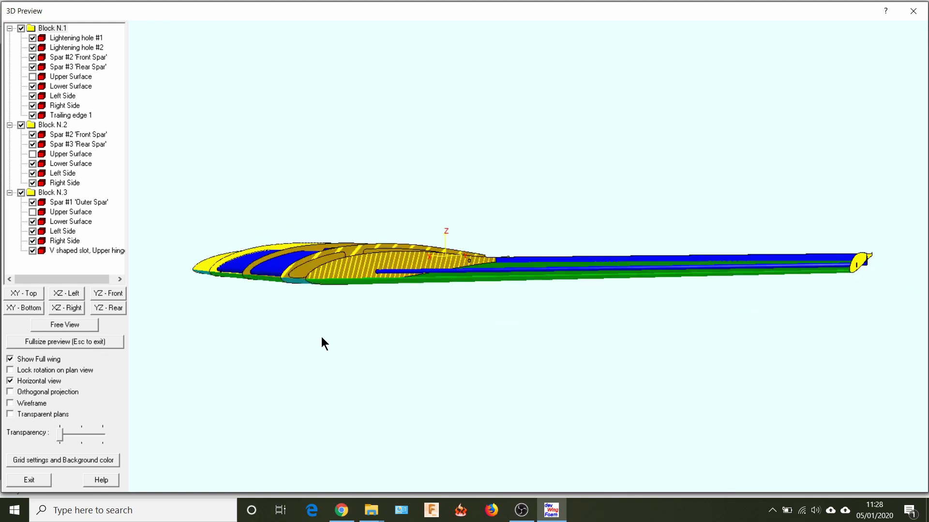
pyautogui.moveTo(321, 337); pyautogui.dragTo(357, 417)
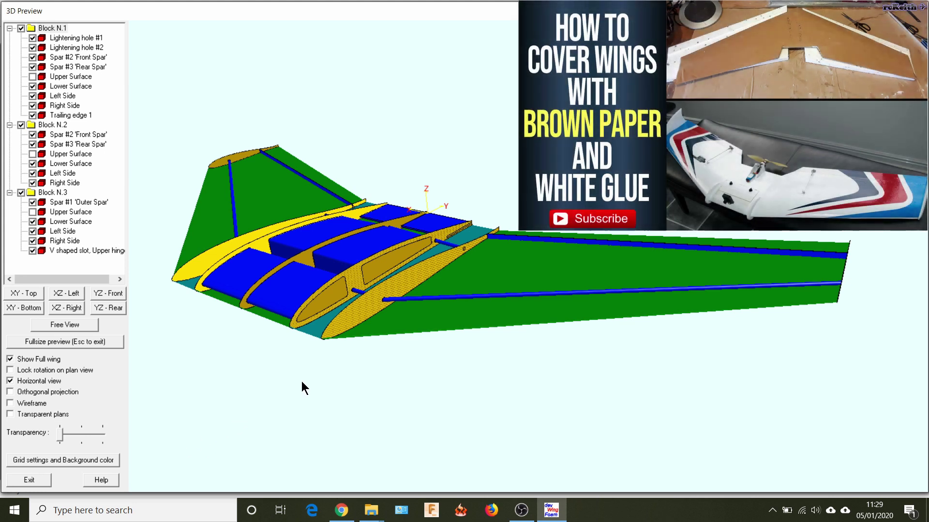
pyautogui.moveTo(245, 357); pyautogui.dragTo(396, 401)
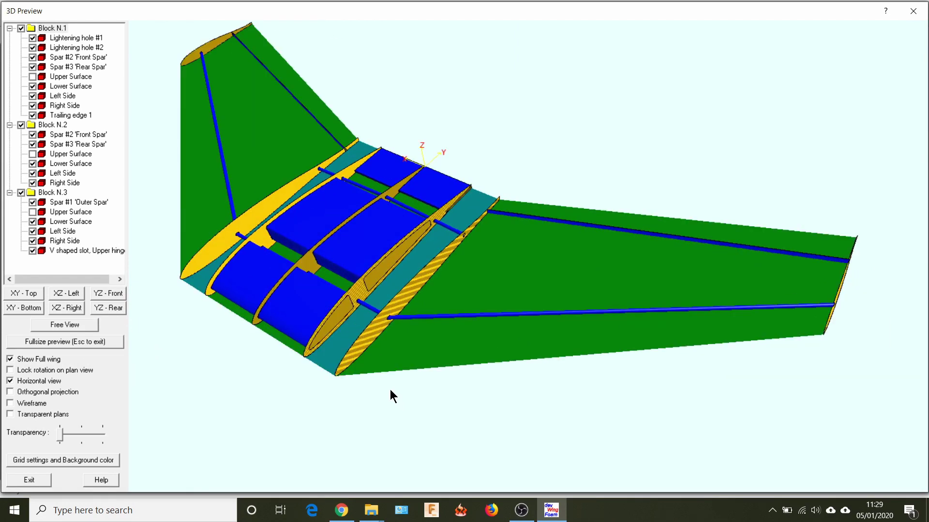
pyautogui.moveTo(390, 390); pyautogui.dragTo(221, 311)
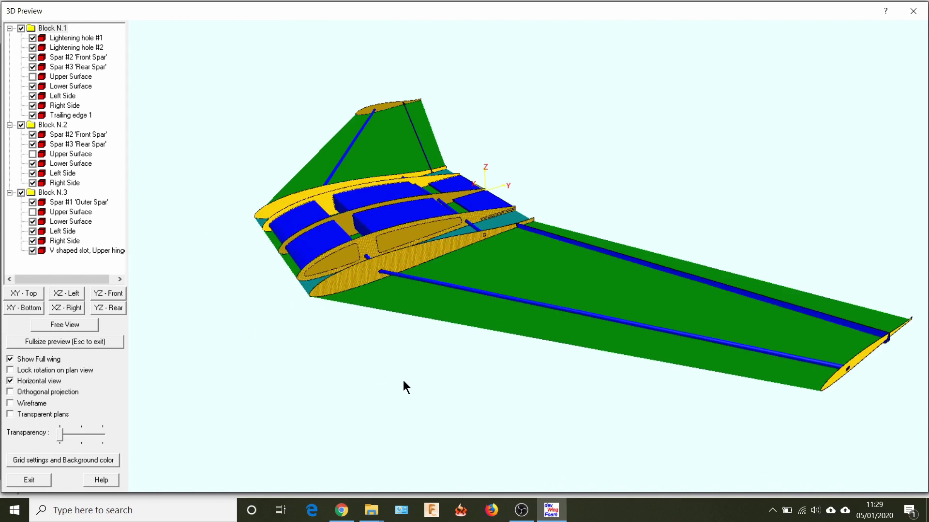
pyautogui.moveTo(404, 381); pyautogui.dragTo(190, 354)
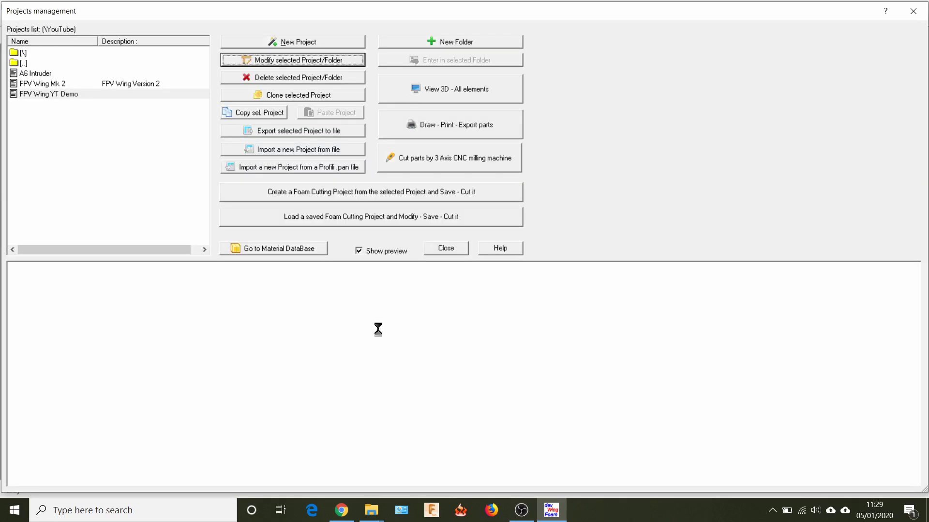